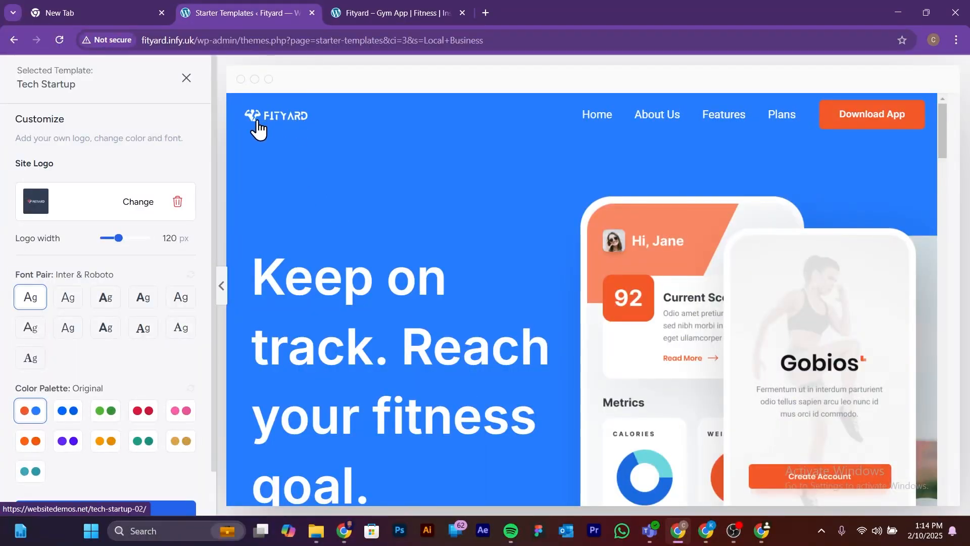
Step: Set the site logo width to 204 px and try several colour palettes on the template, including the green and purple ones
left_click_drag(119, 238, 140, 251)
scroll(44, 379, "down", 1)
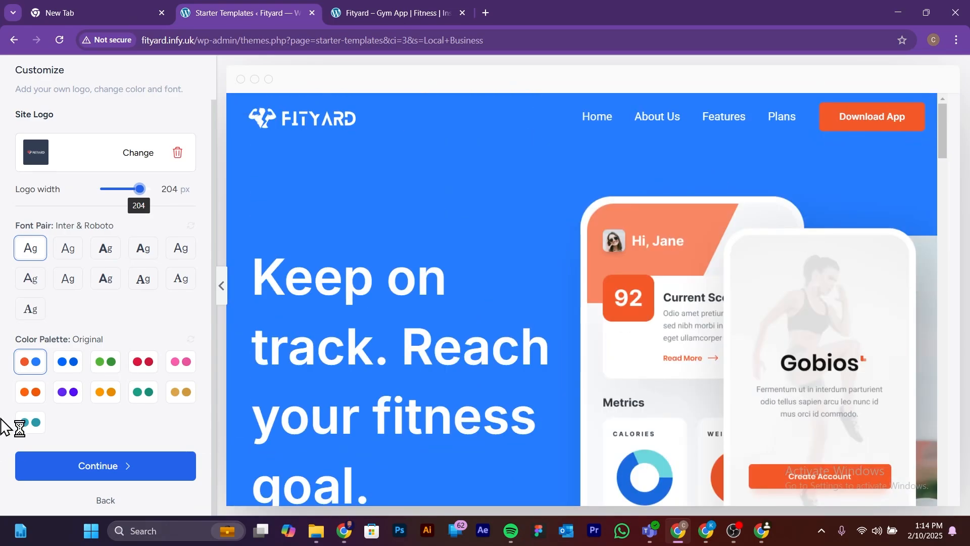
left_click(102, 364)
left_click(181, 363)
scroll(625, 382, "down", 7)
scroll(130, 416, "up", 1)
left_click(105, 411)
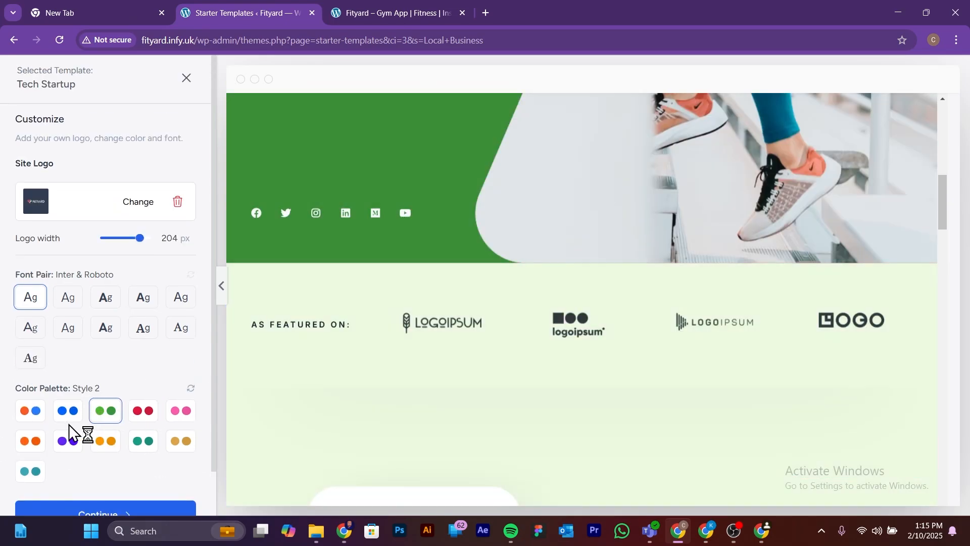
left_click(68, 439)
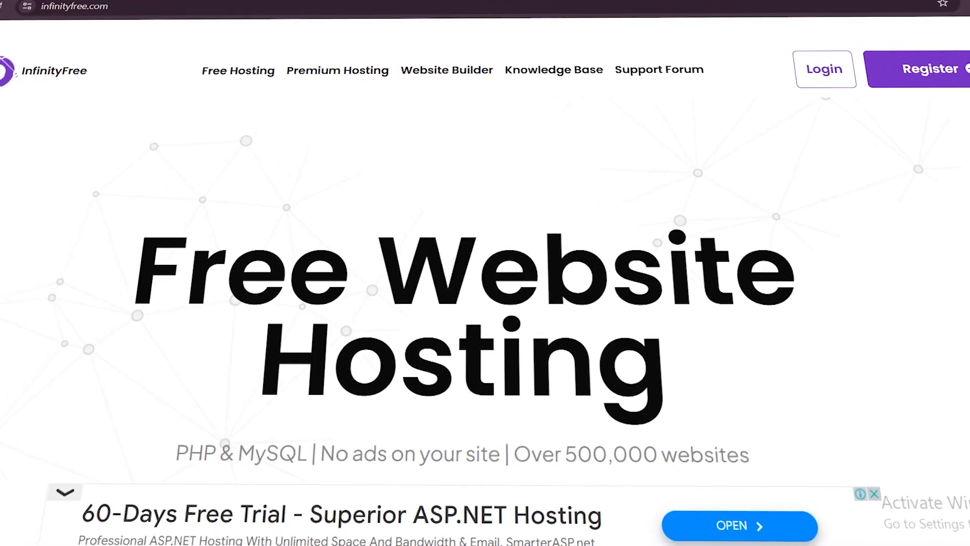
Step: Look through the hosting features described on the InfinityFree homepage
scroll(781, 326, "down", 5)
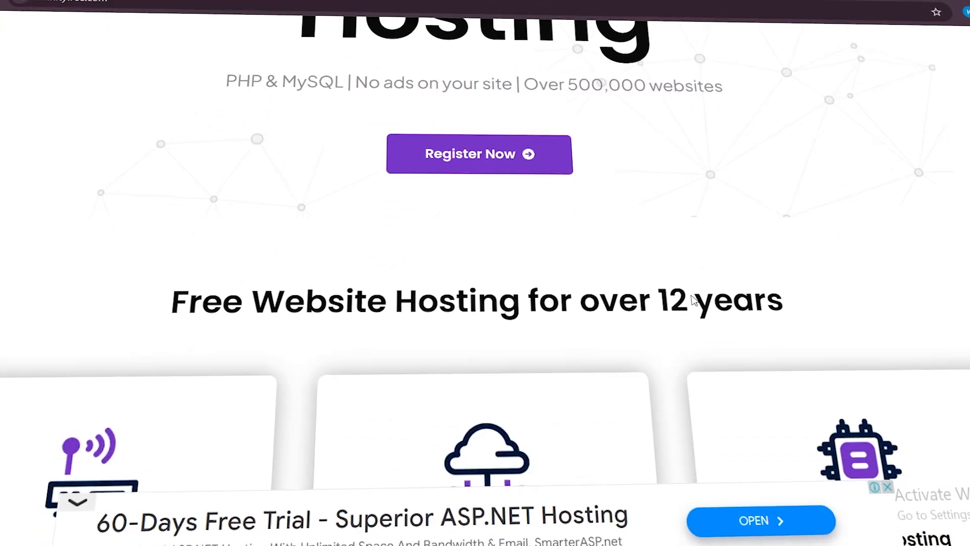
scroll(693, 299, "down", 5)
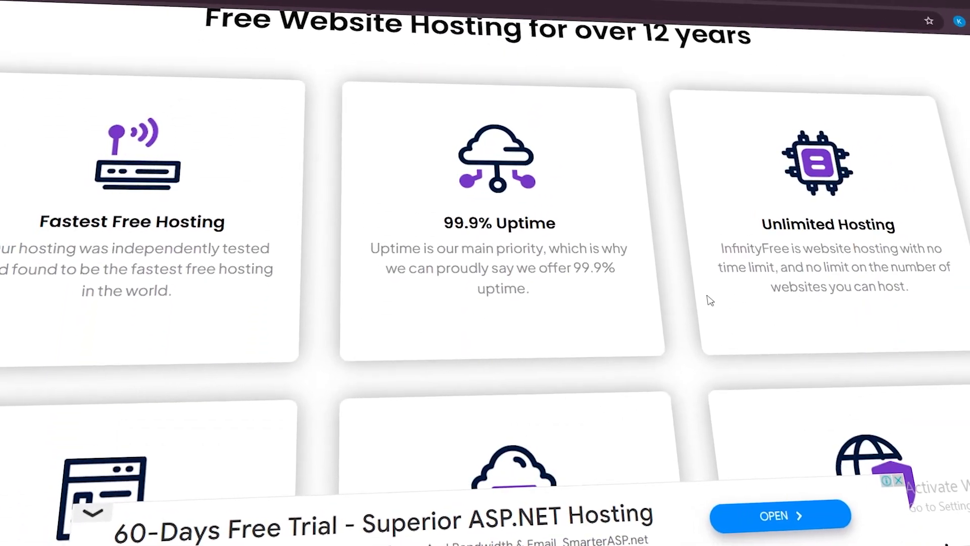
scroll(709, 300, "down", 2)
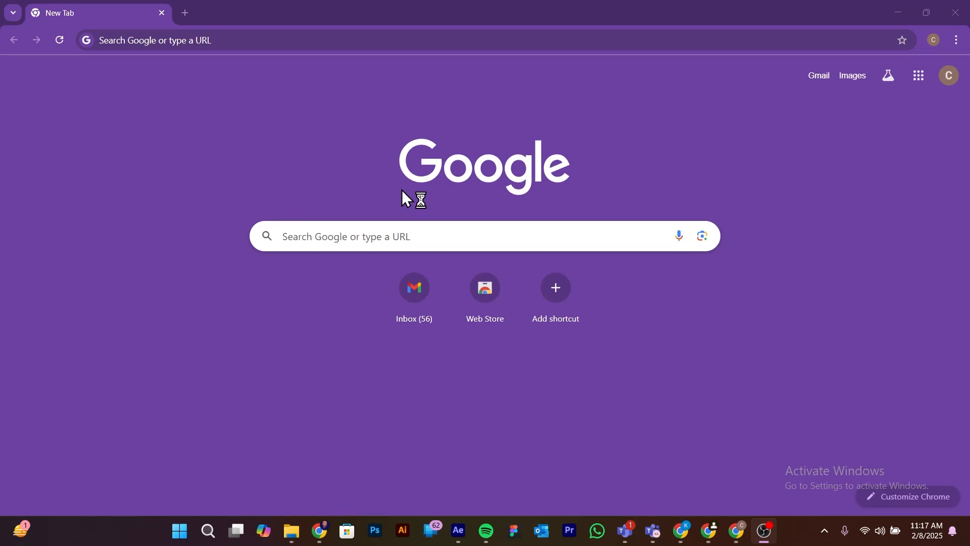
Step: Go to infinityfree.com and open the account registration form
left_click(271, 40)
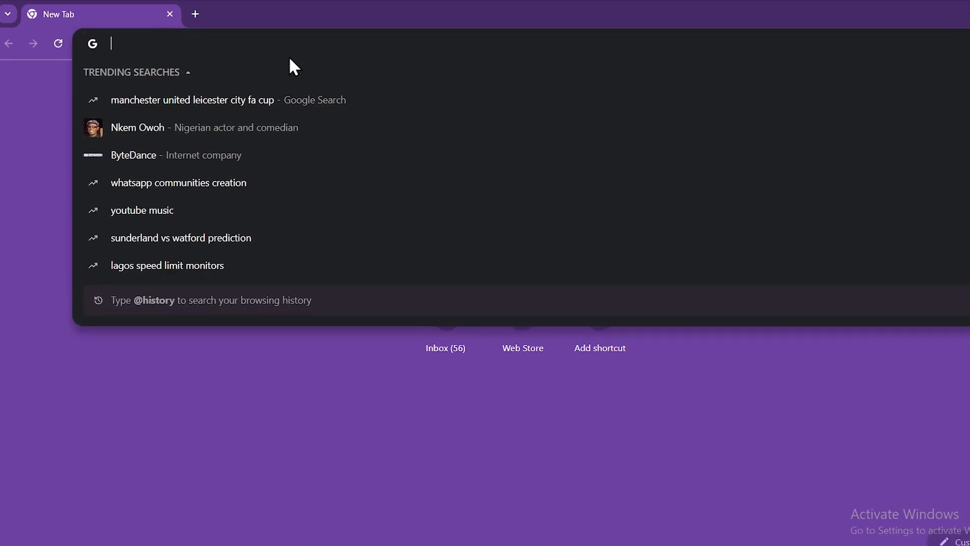
type("in")
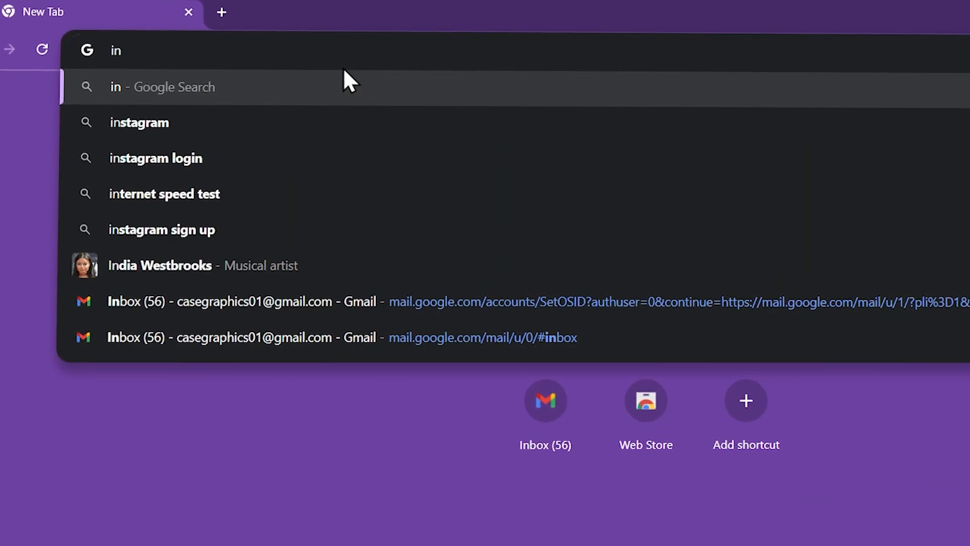
type("fini")
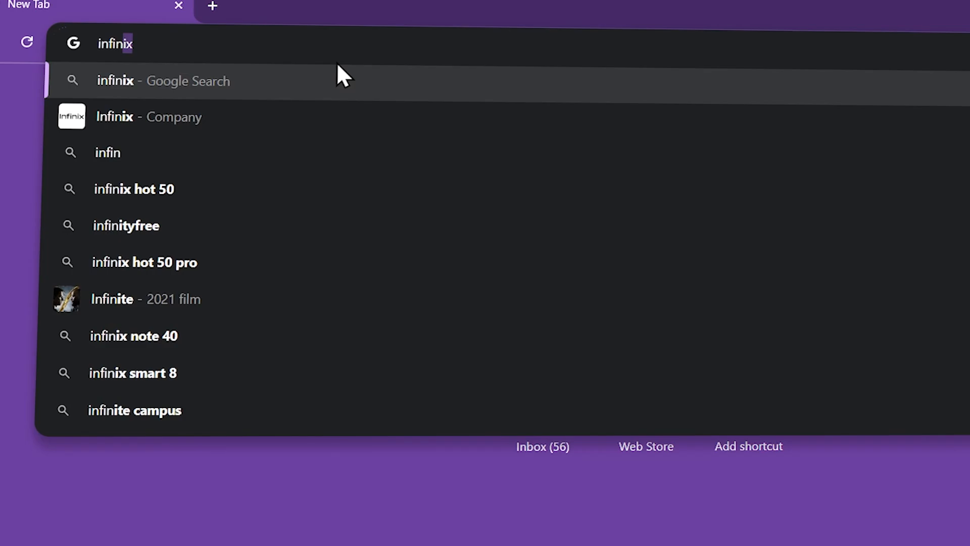
type("ty")
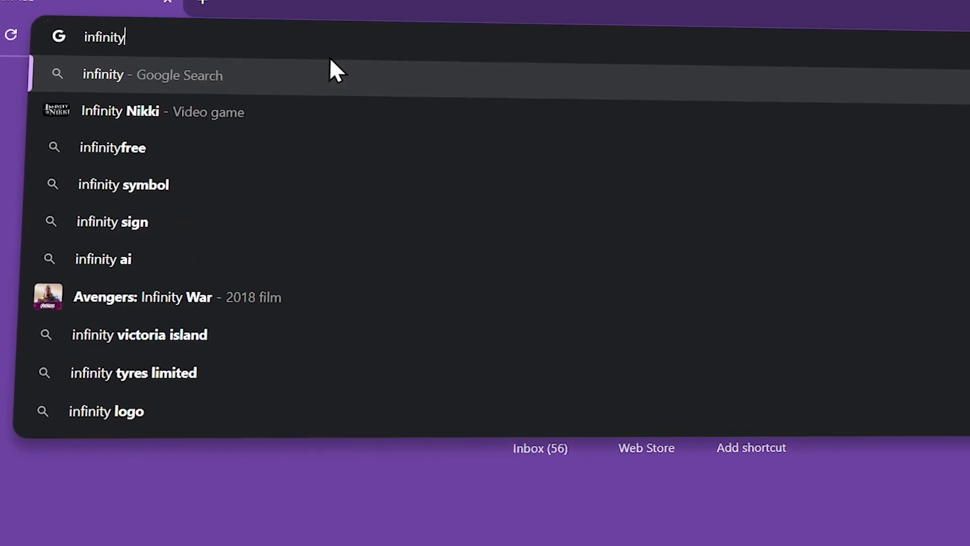
type("fre")
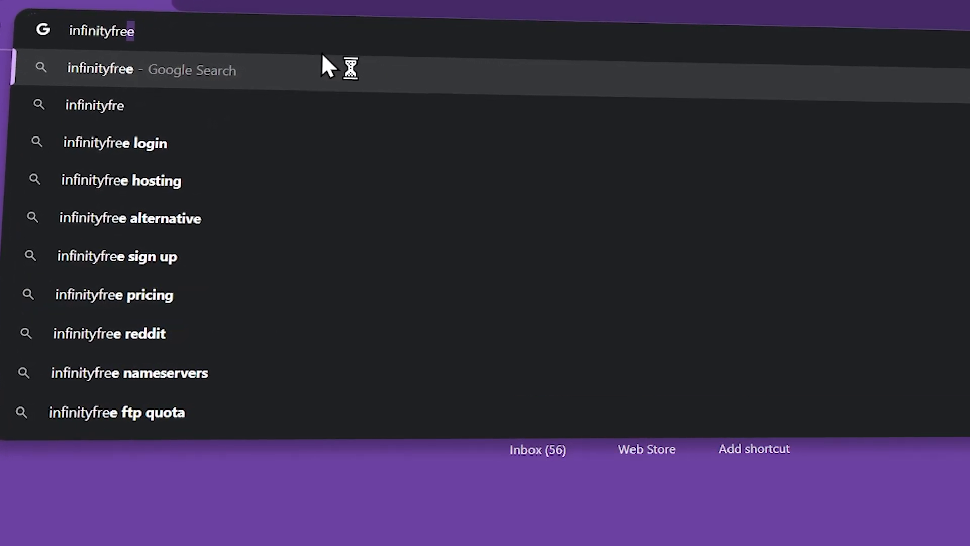
type("e.")
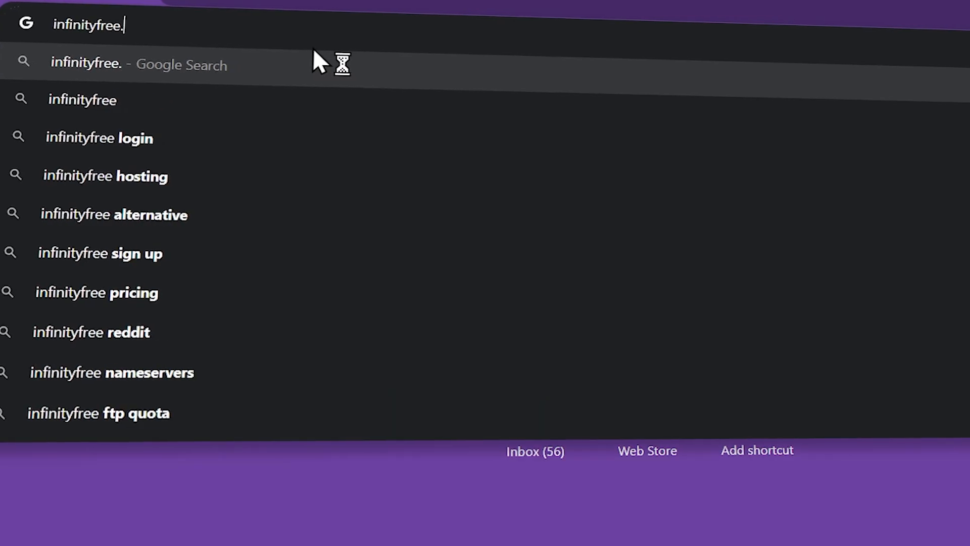
type("com")
key("Return")
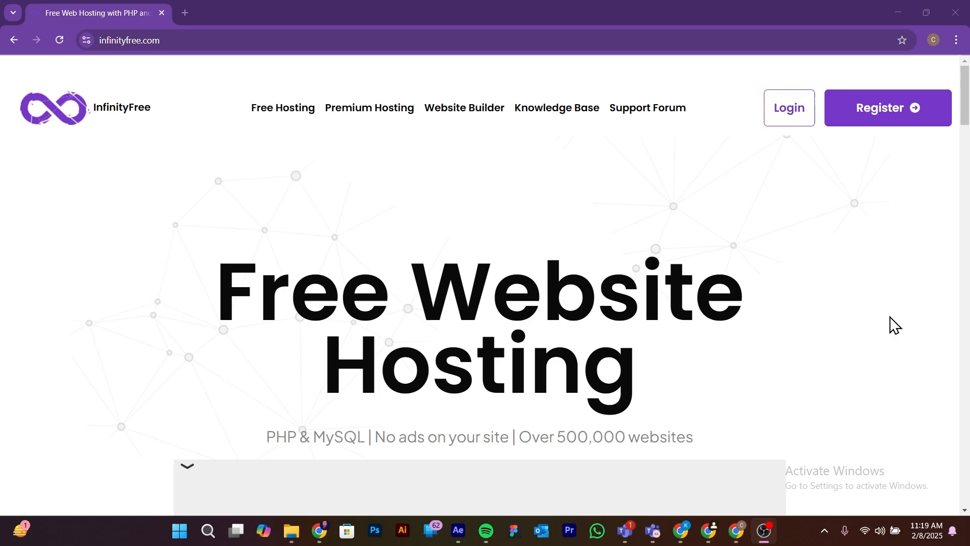
left_click(869, 122)
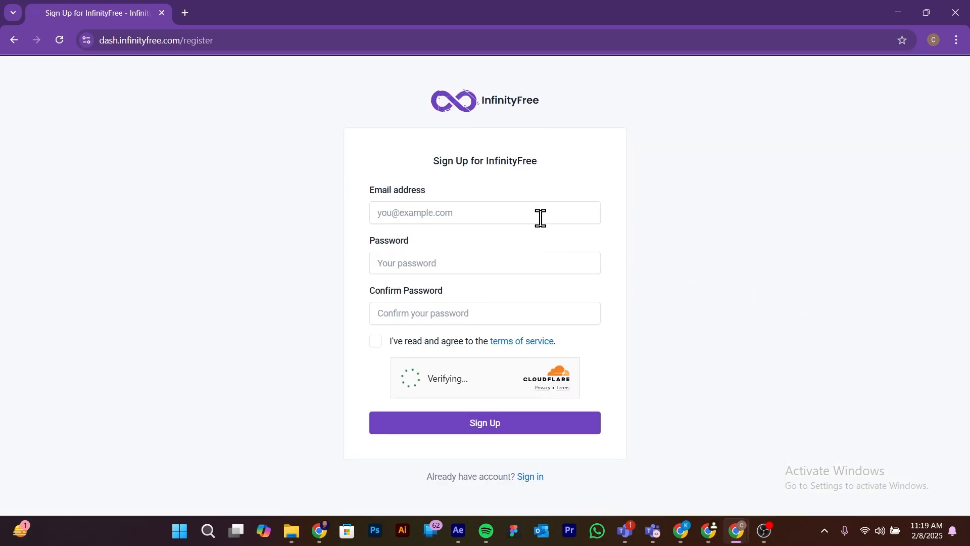
Step: Fill in the sign-up form's email address and enter a self-chosen account password in both the password and confirmation fields
left_click(544, 208)
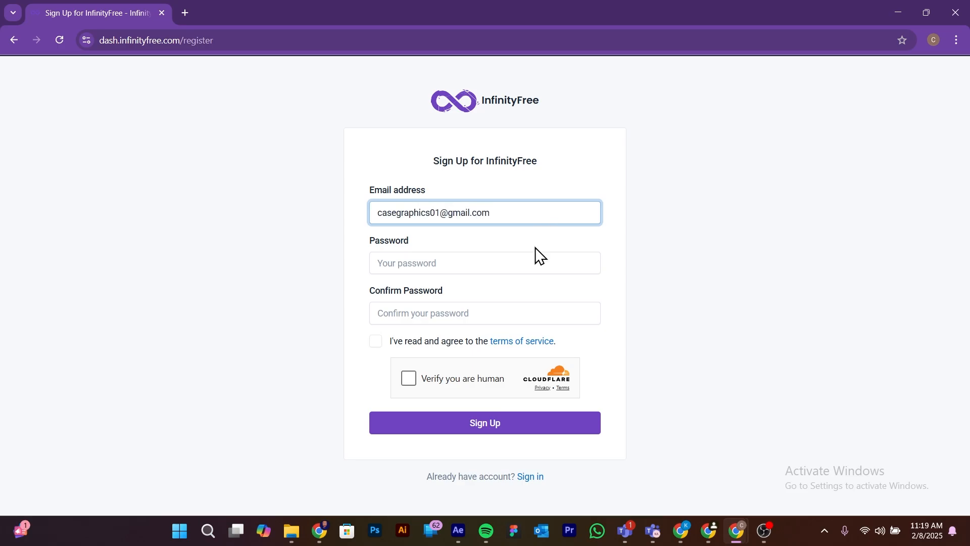
left_click(517, 262)
left_click(453, 262)
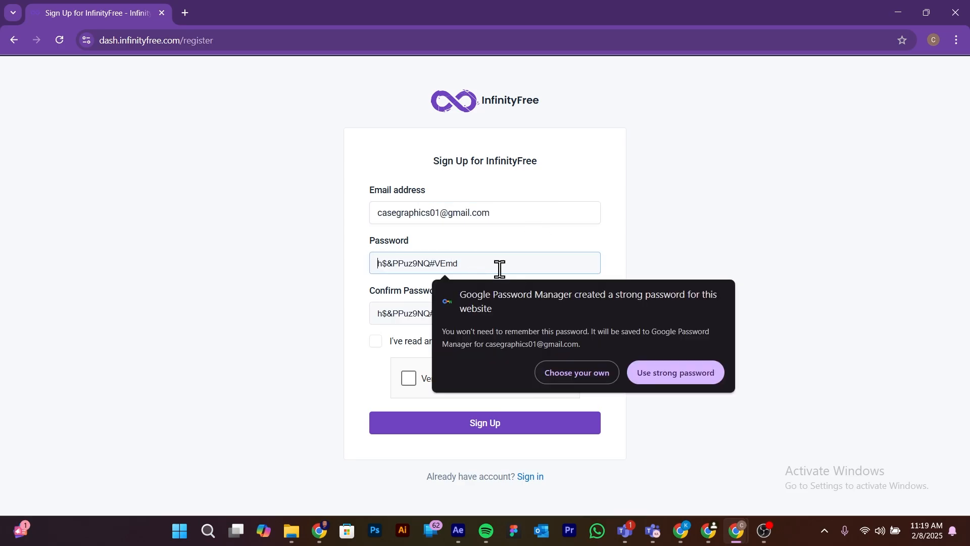
left_click(594, 373)
type("••••••")
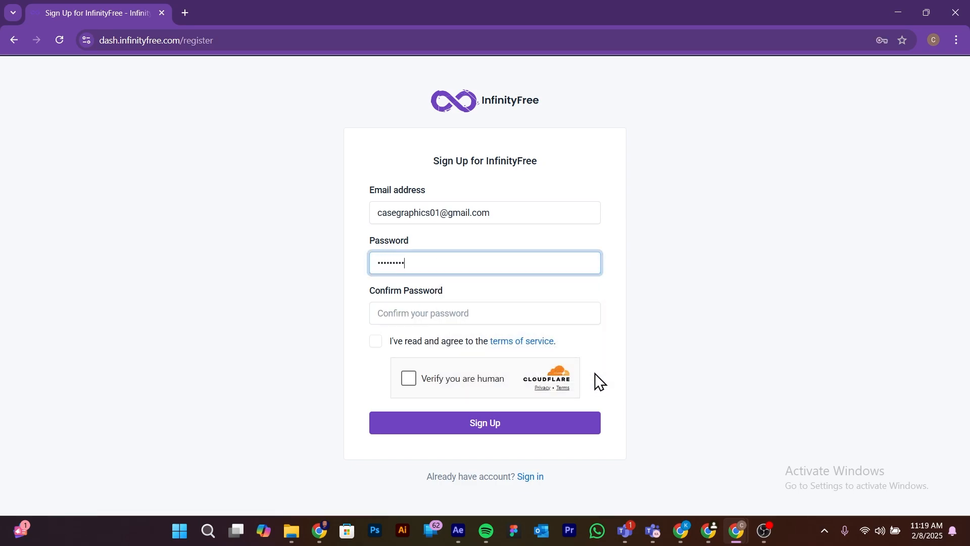
left_click(518, 312)
type("••")
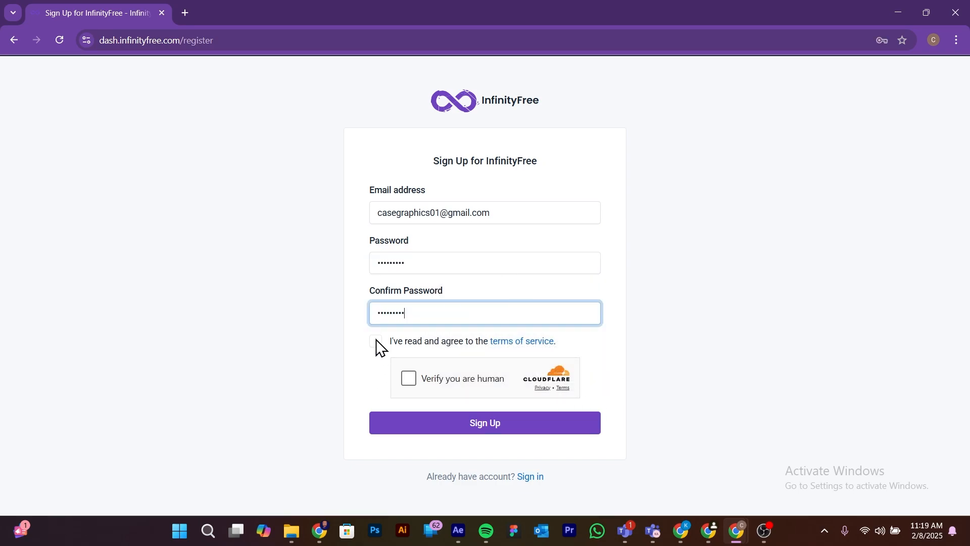
Step: Agree to the terms of service, complete the human check and submit the sign-up, saving the login in the browser
left_click(376, 341)
left_click(409, 379)
left_click(465, 424)
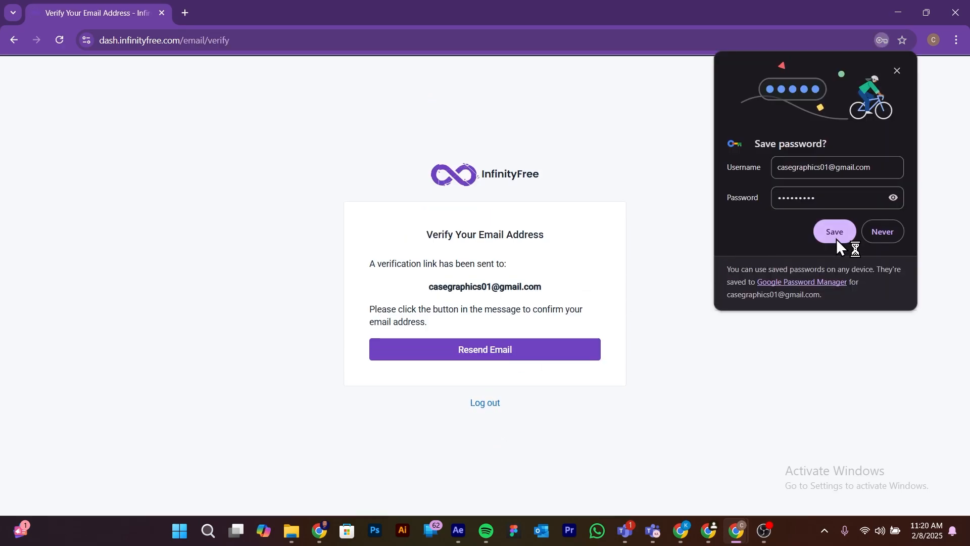
left_click(834, 231)
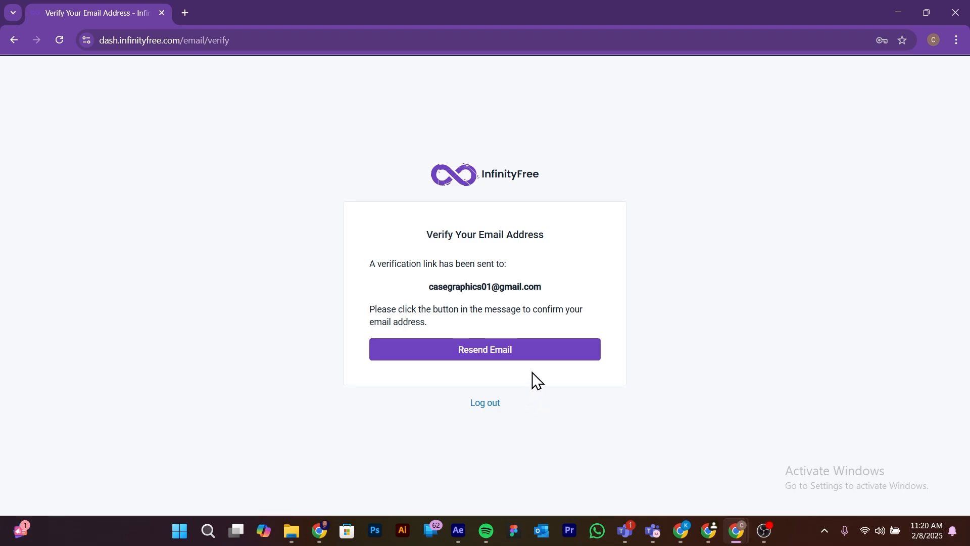
Step: Request the verification email again, then open Gmail in a new tab and verify the address from the InfinityFree message
left_click(537, 351)
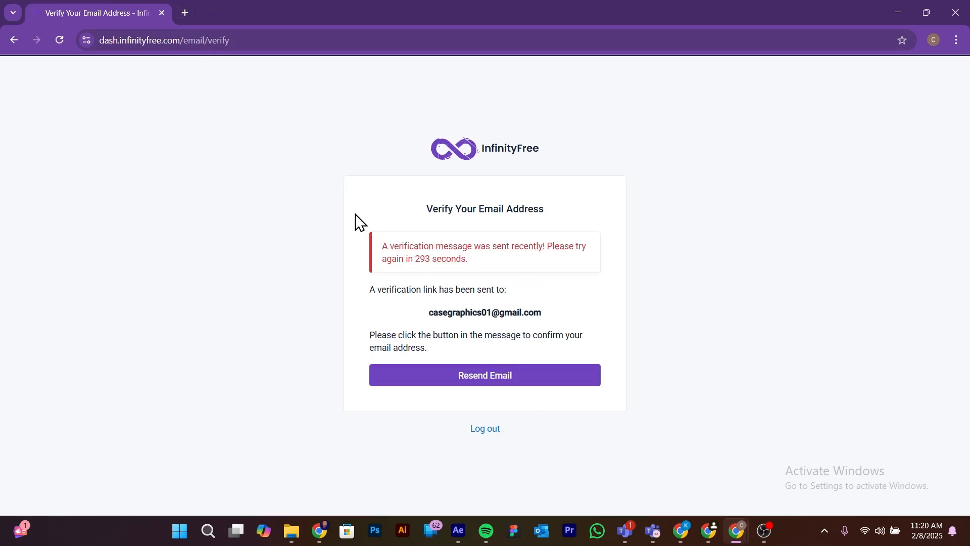
left_click(186, 13)
key("ctrl+w")
left_click(185, 13)
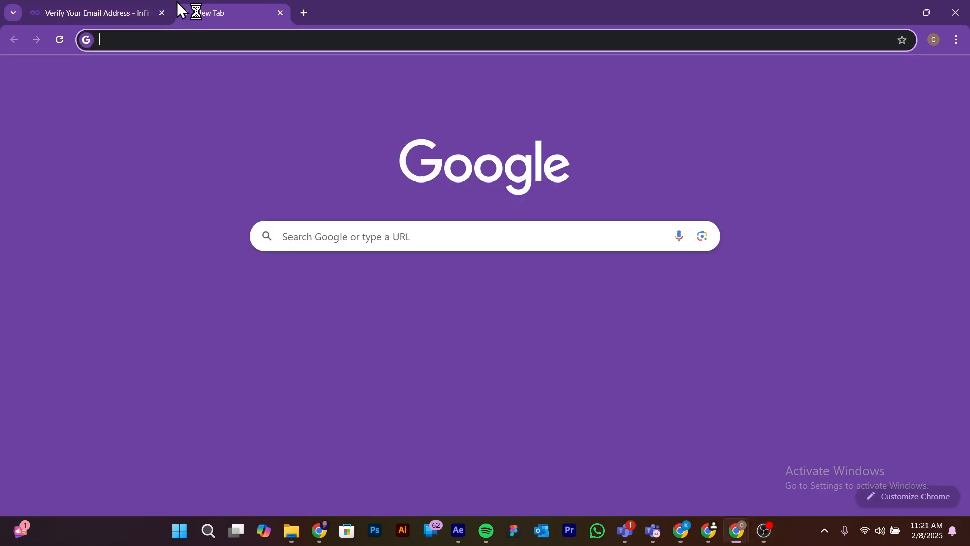
type("gmail")
key("Return")
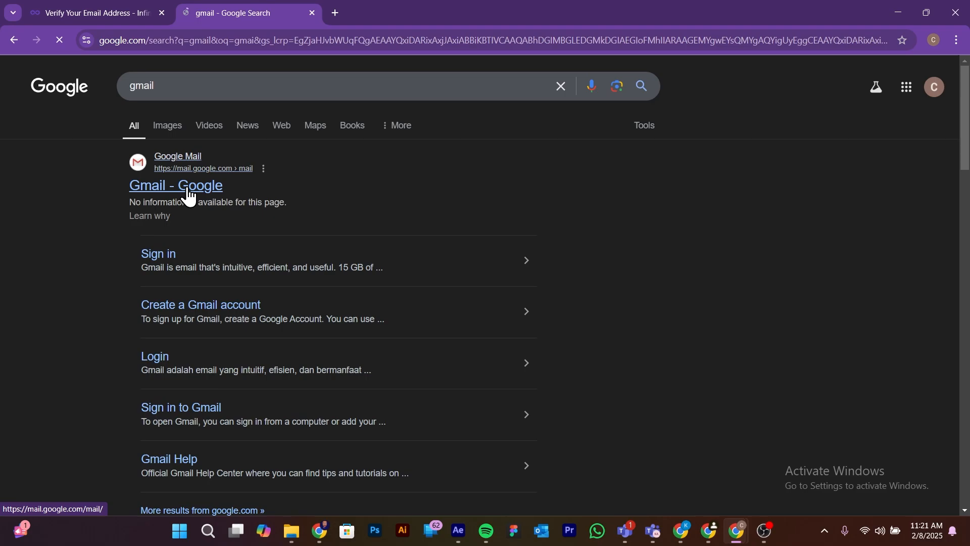
left_click(190, 196)
left_click(574, 373)
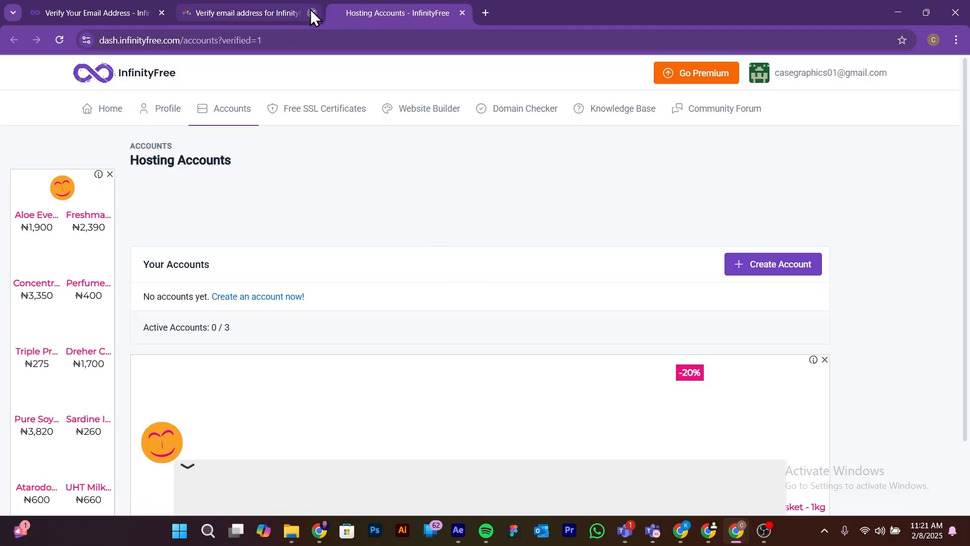
left_click(311, 11)
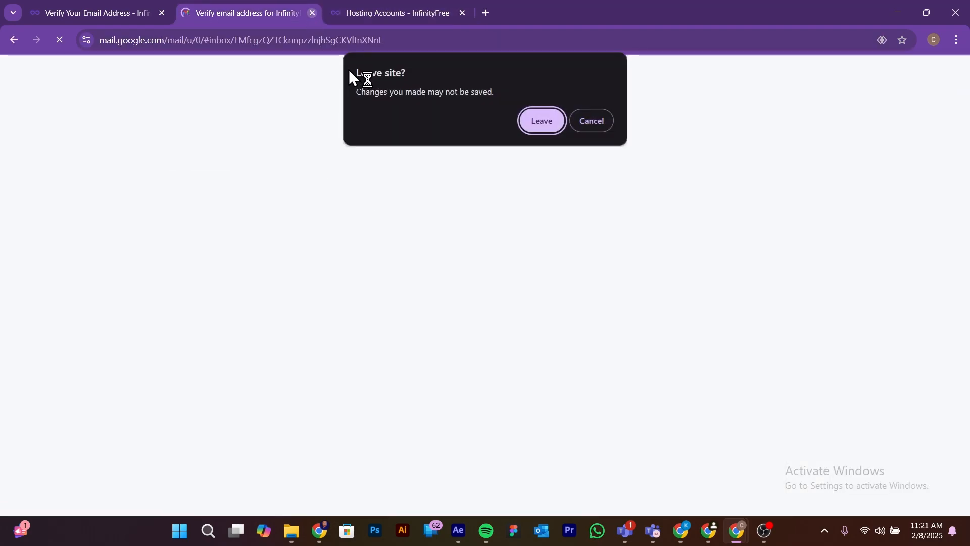
left_click(591, 121)
left_click(347, 4)
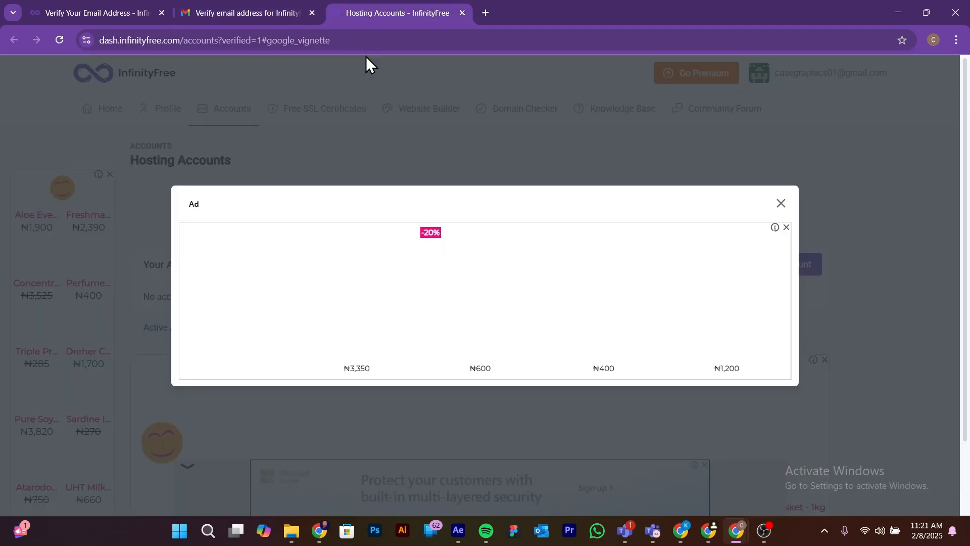
Step: Dismiss the ad and start creating a hosting account on the free $0 InfinityFree plan, completing the human check
left_click(780, 202)
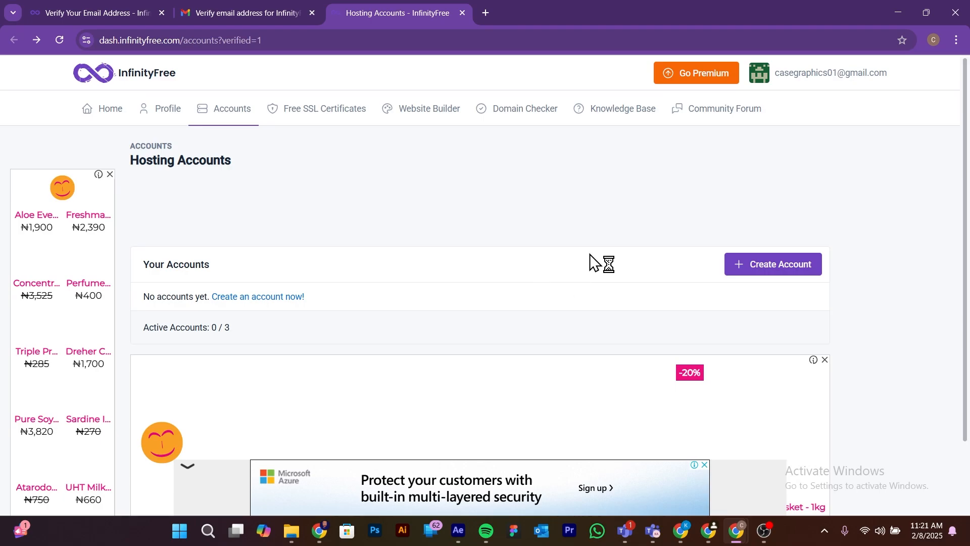
left_click(784, 264)
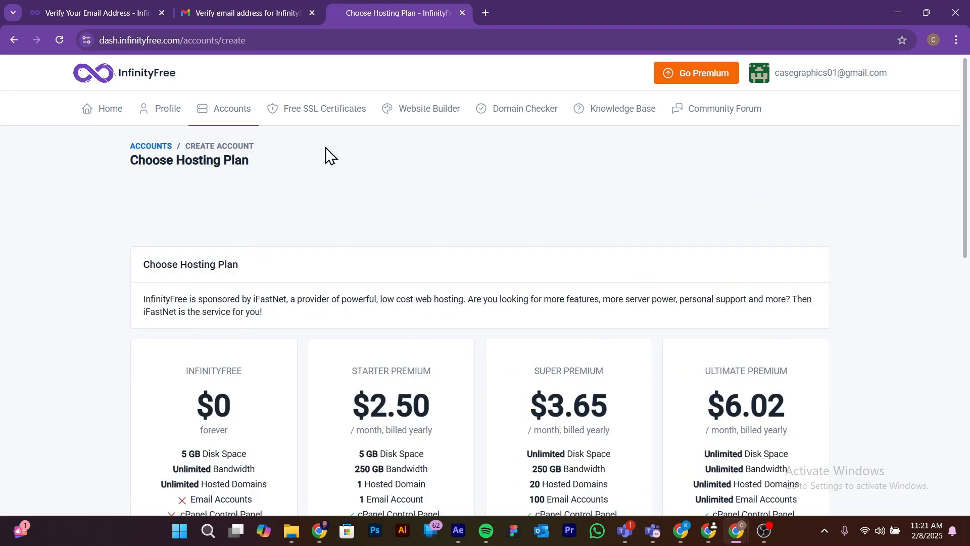
scroll(334, 153, "down", 3)
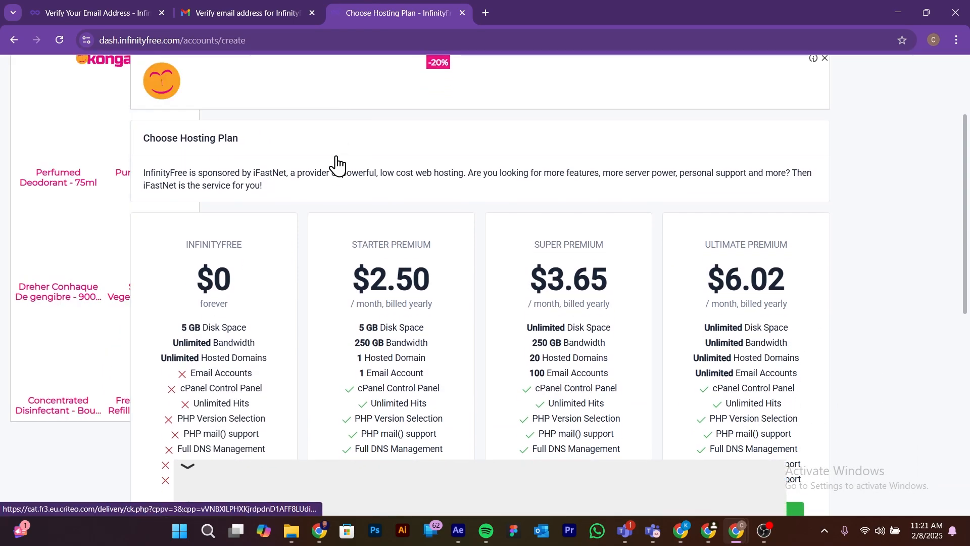
scroll(331, 187, "down", 1)
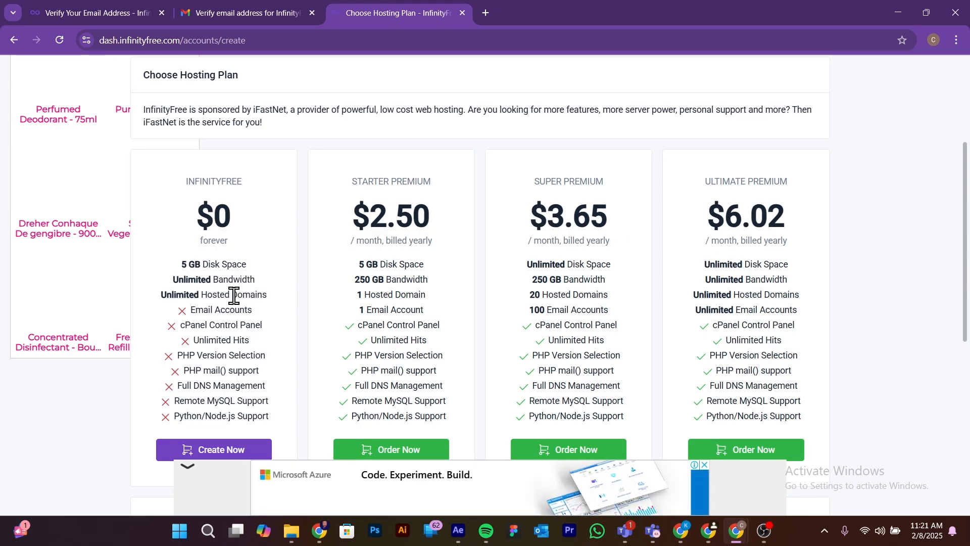
scroll(239, 311, "down", 1)
scroll(202, 318, "up", 1)
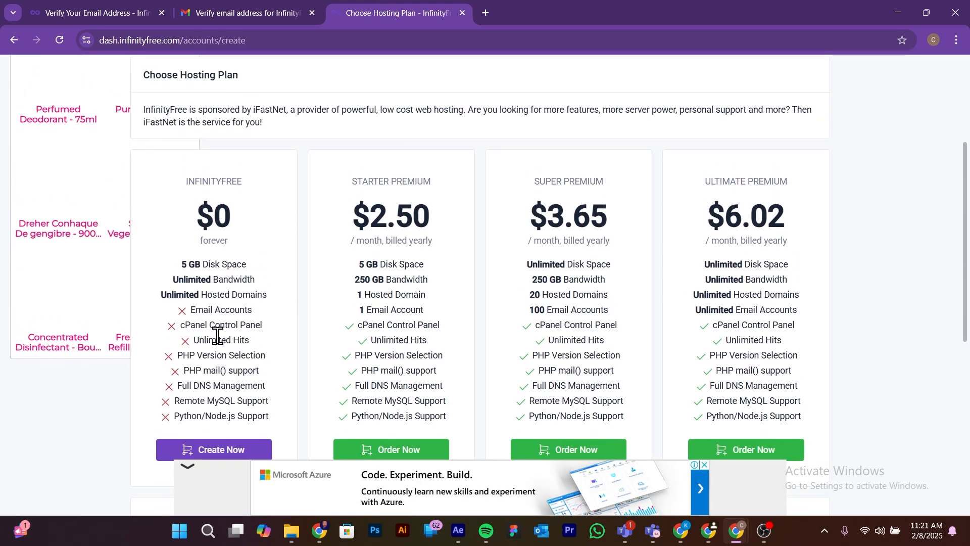
scroll(222, 353, "down", 1)
left_click(237, 390)
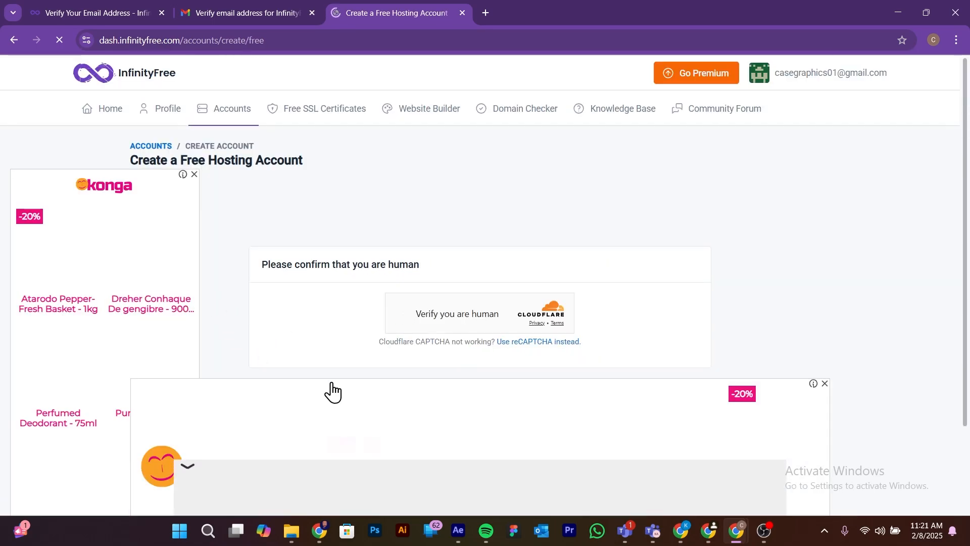
left_click(402, 314)
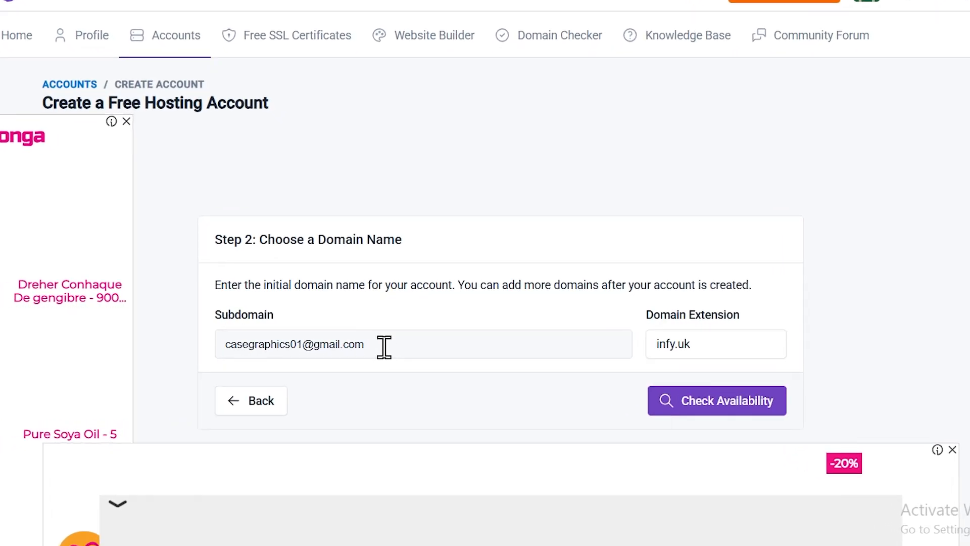
Step: Replace the prefilled email address in the Subdomain field with fitcase
left_click(388, 349)
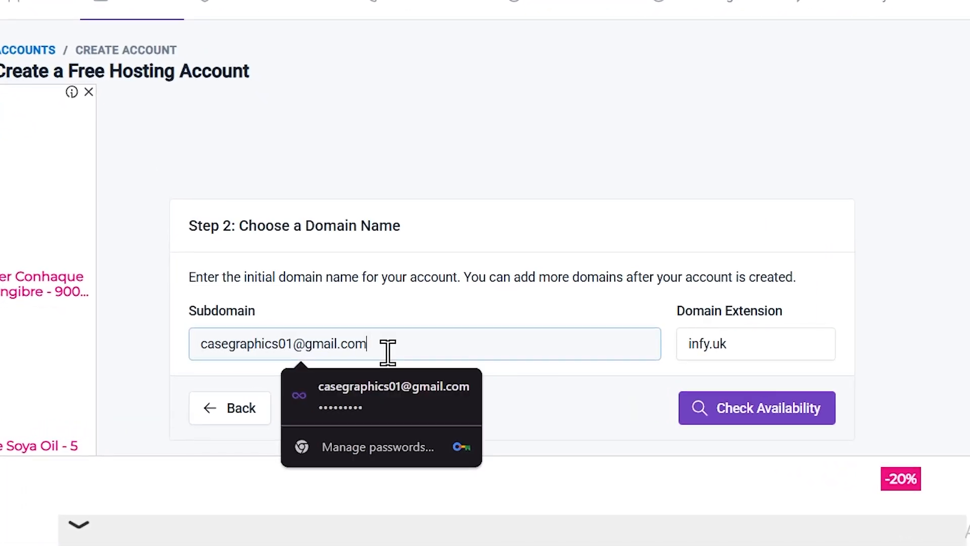
left_click_drag(388, 351, 172, 358)
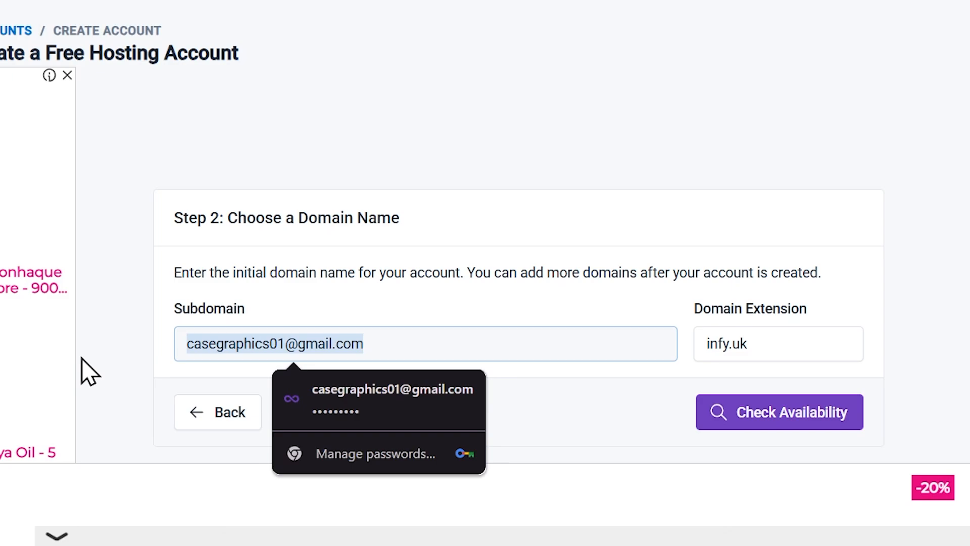
key("BackSpace")
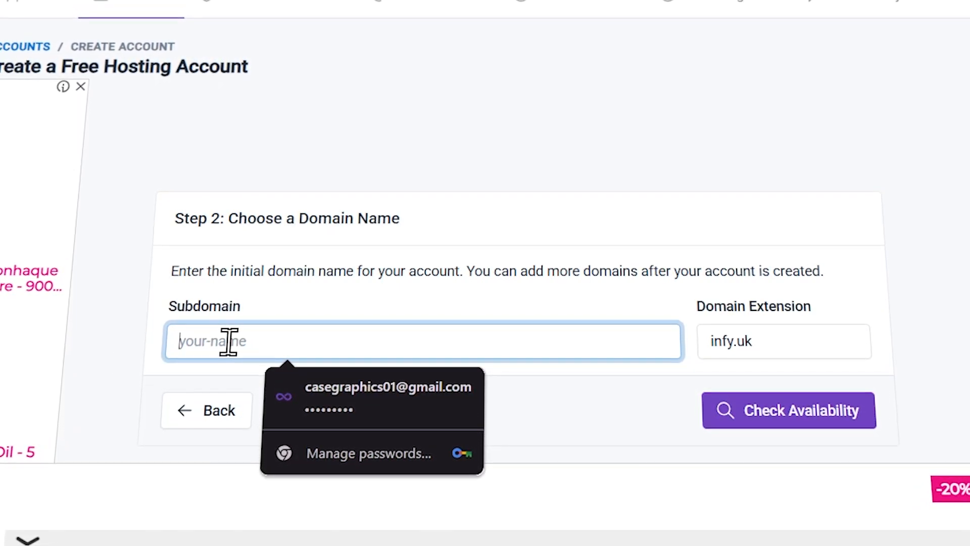
type("fit")
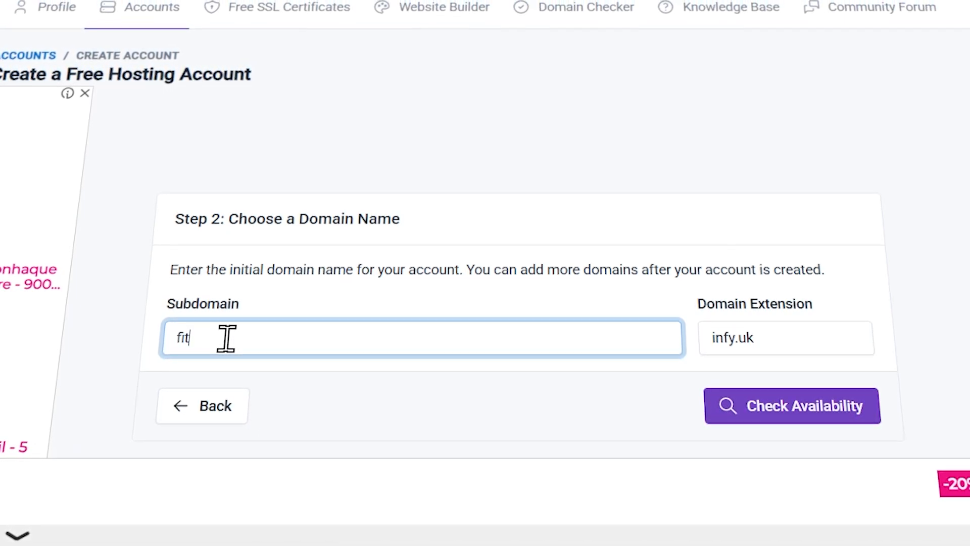
type("case")
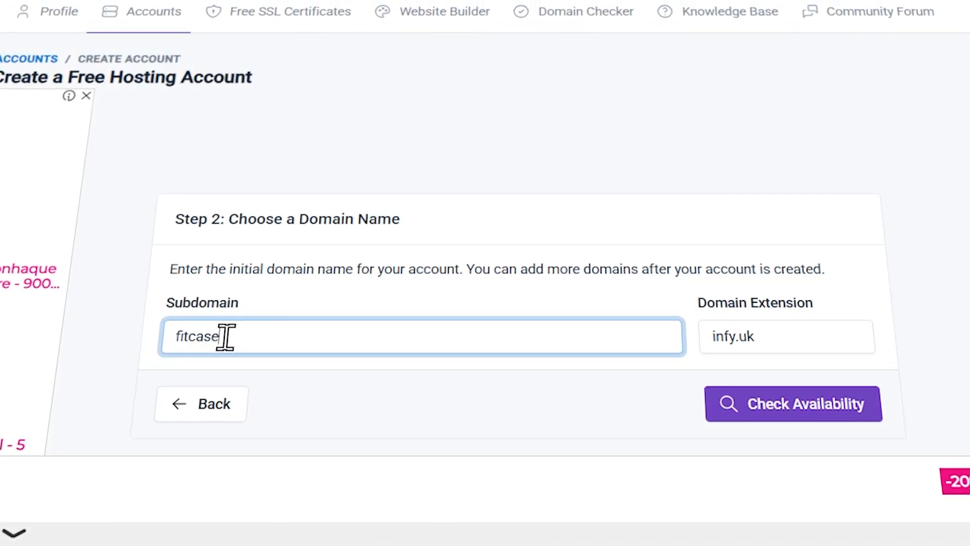
left_click(386, 130)
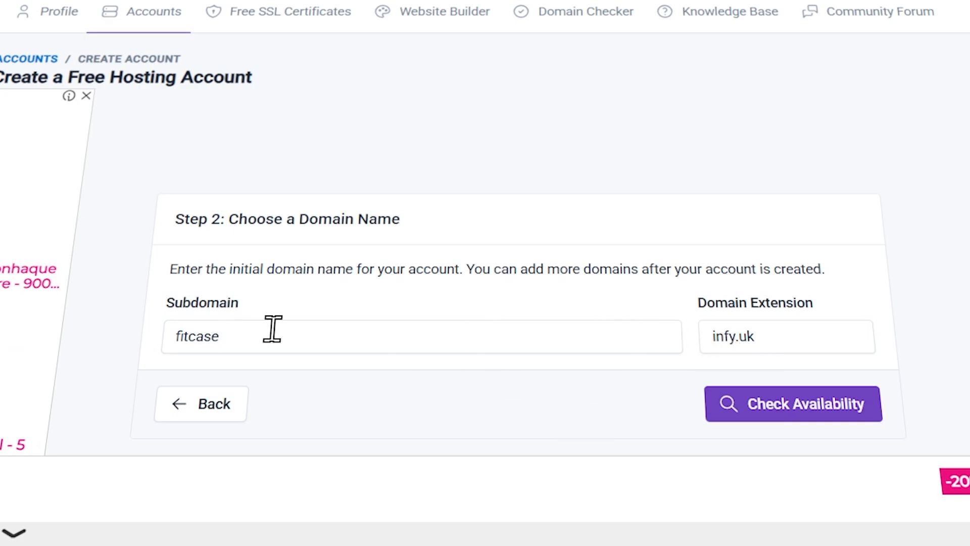
Step: Choose infy.uk as the domain extension and check whether the fitcase subdomain is available
left_click_drag(265, 333, 161, 357)
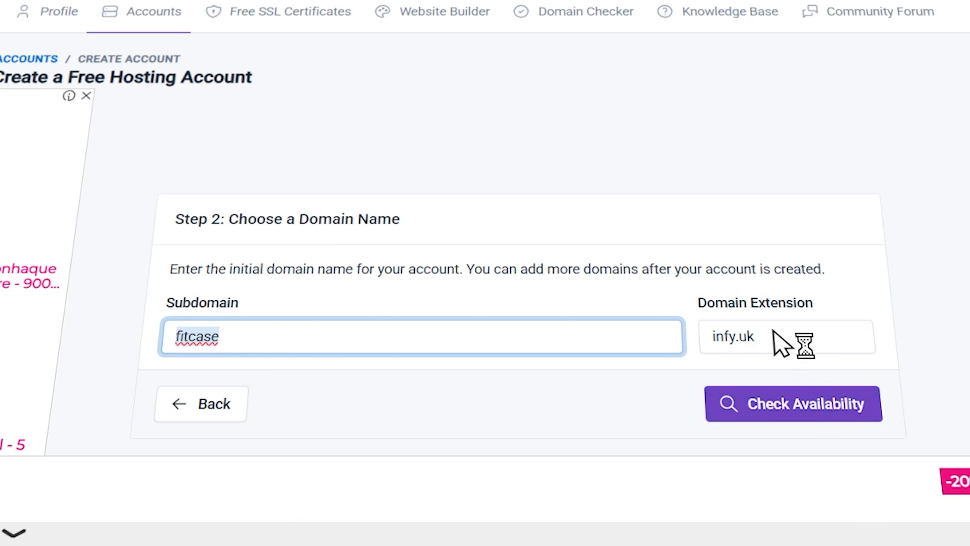
left_click(781, 350)
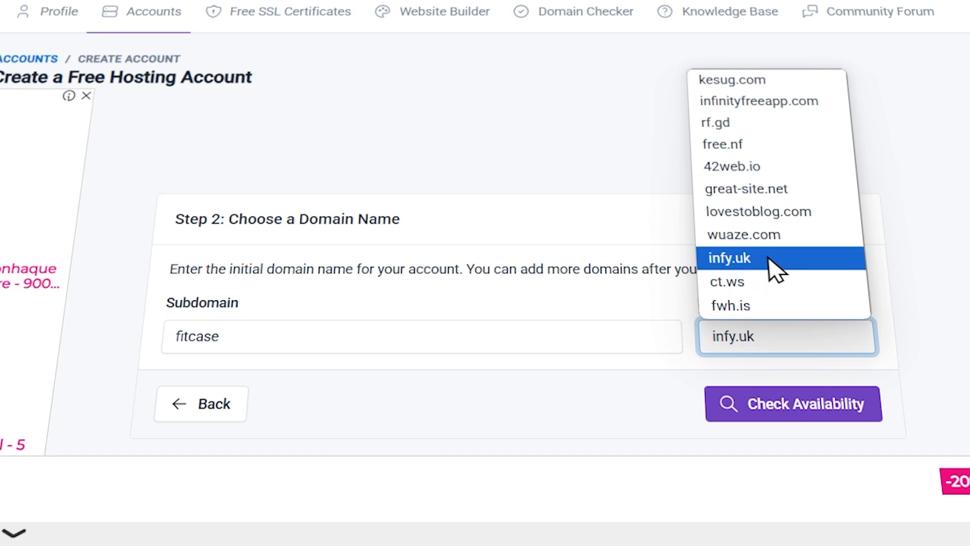
left_click(776, 271)
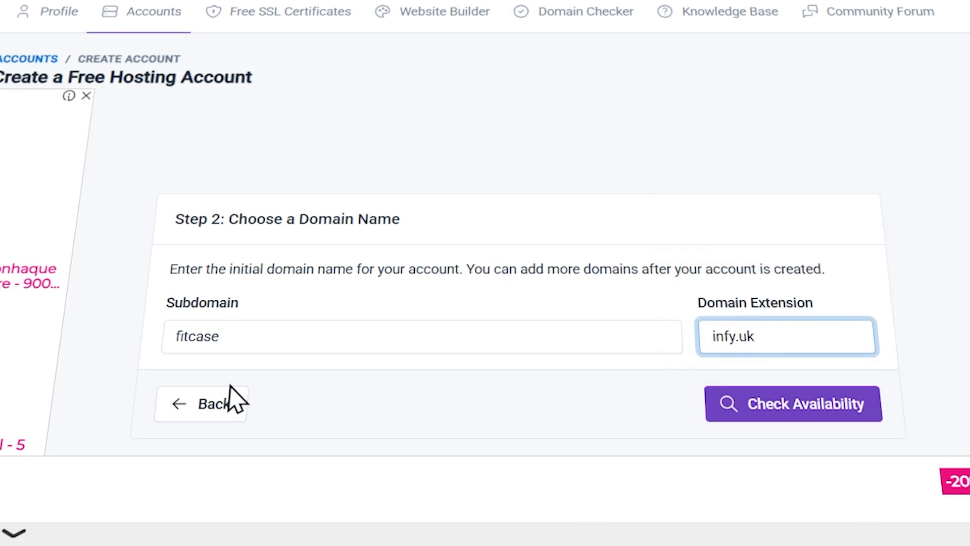
double_click(175, 336)
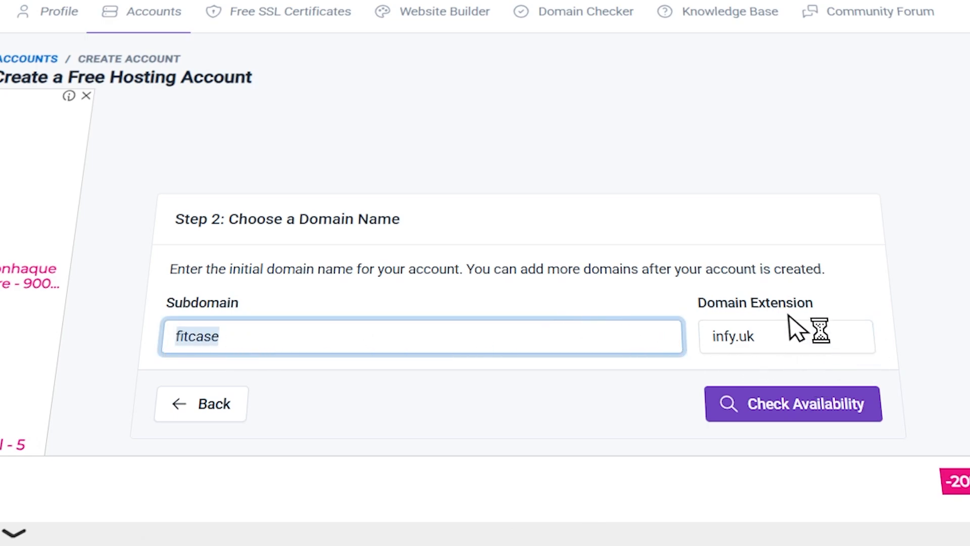
left_click(805, 411)
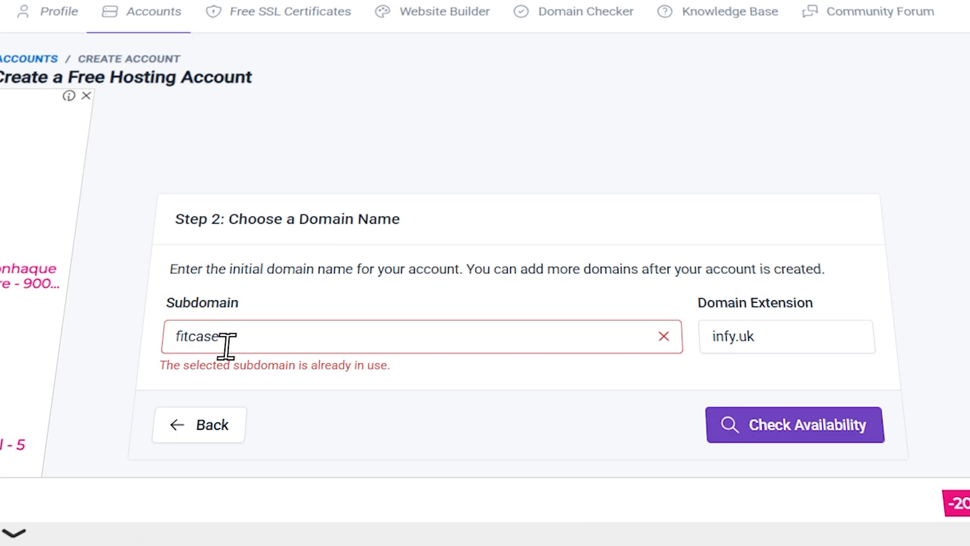
Step: Change the subdomain to fityard and check its availability
left_click(246, 334)
left_click(375, 340)
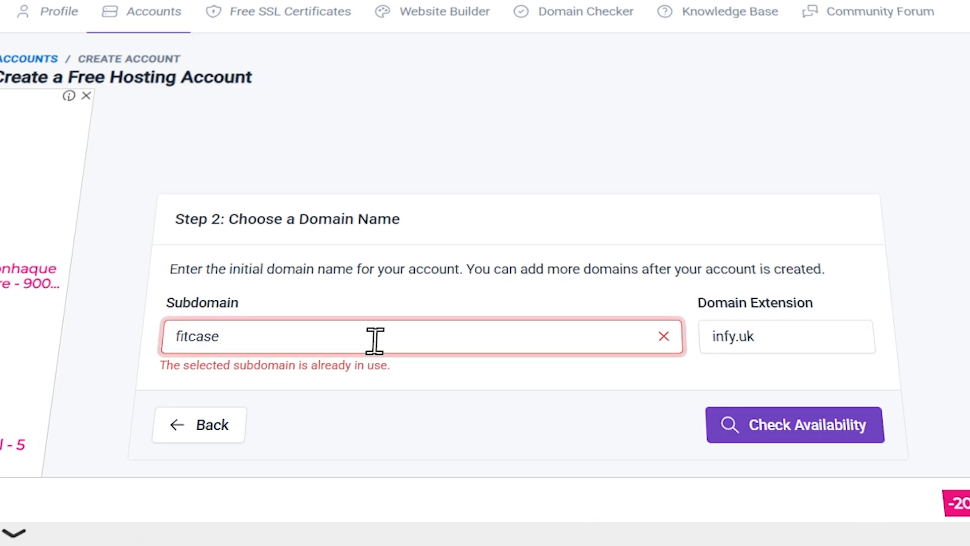
key("BackSpace")
key("BackSpace")
key("BackSpace")
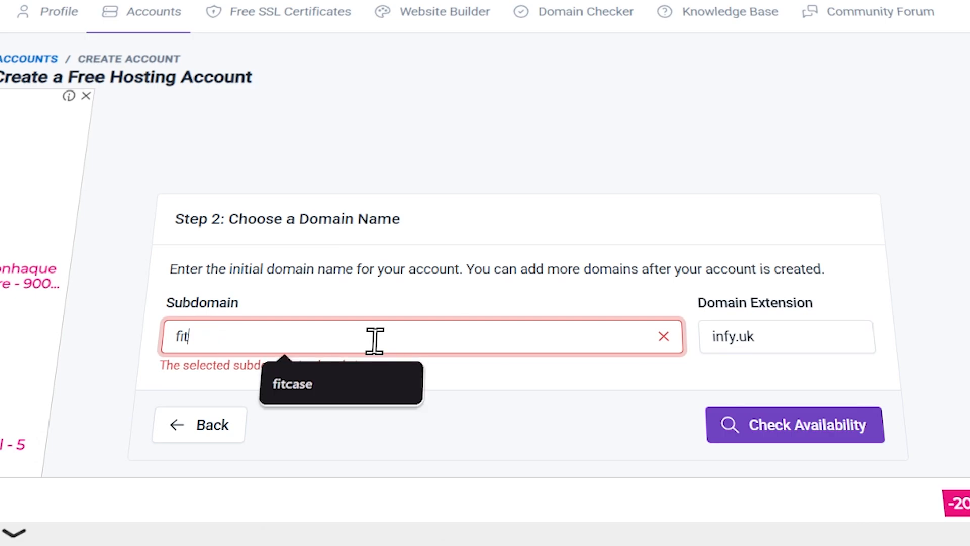
type("yard")
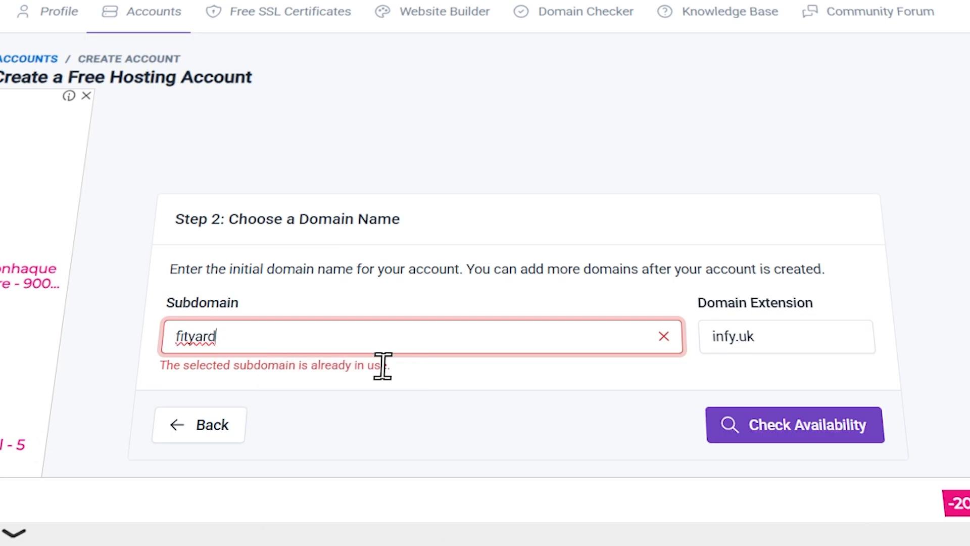
left_click(787, 427)
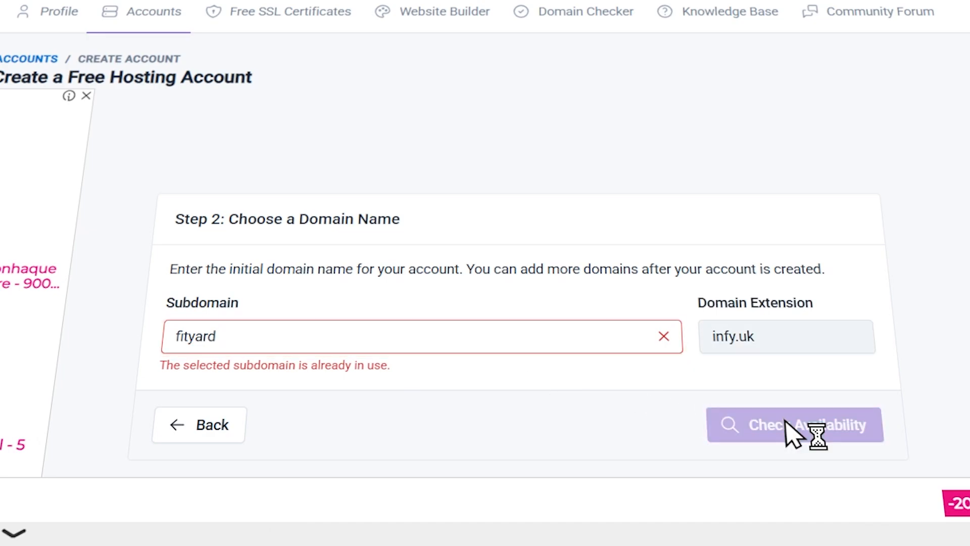
Step: Reveal the generated account password in the additional information form and hide it again
scroll(505, 304, "down", 2)
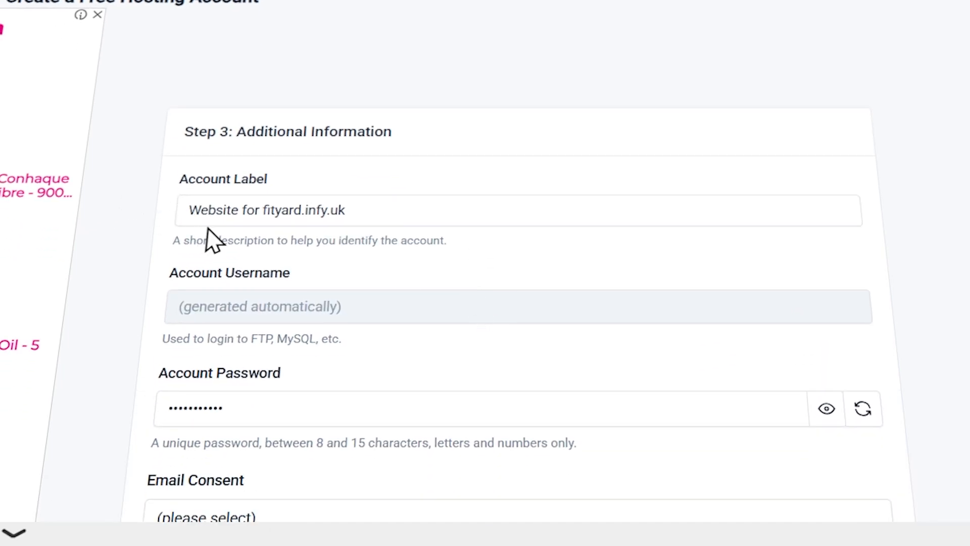
scroll(376, 255, "down", 2)
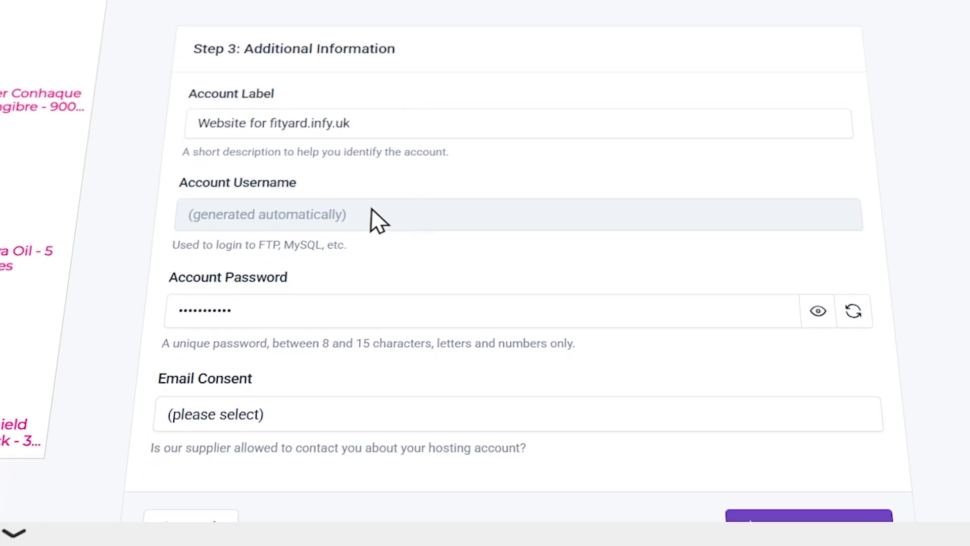
scroll(462, 264, "down", 2)
left_click(630, 207)
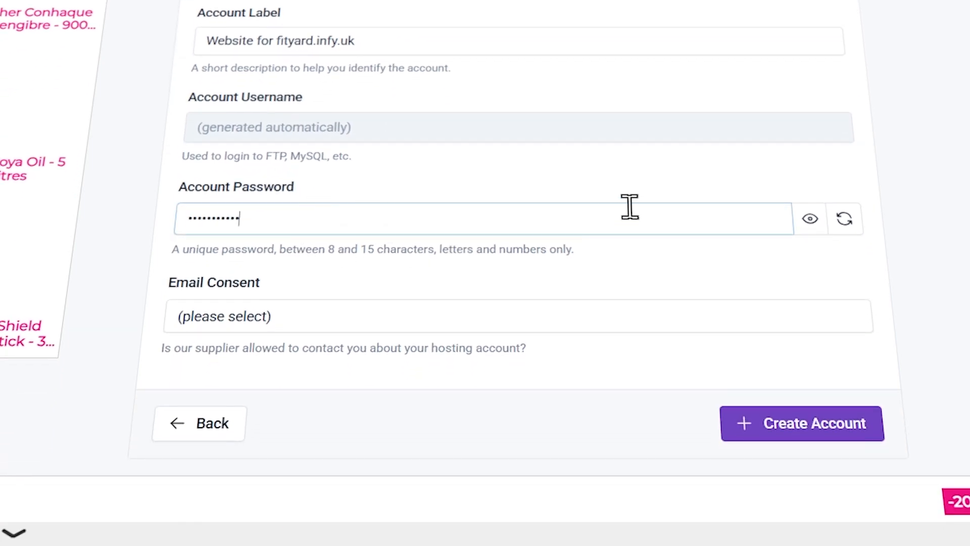
left_click(812, 219)
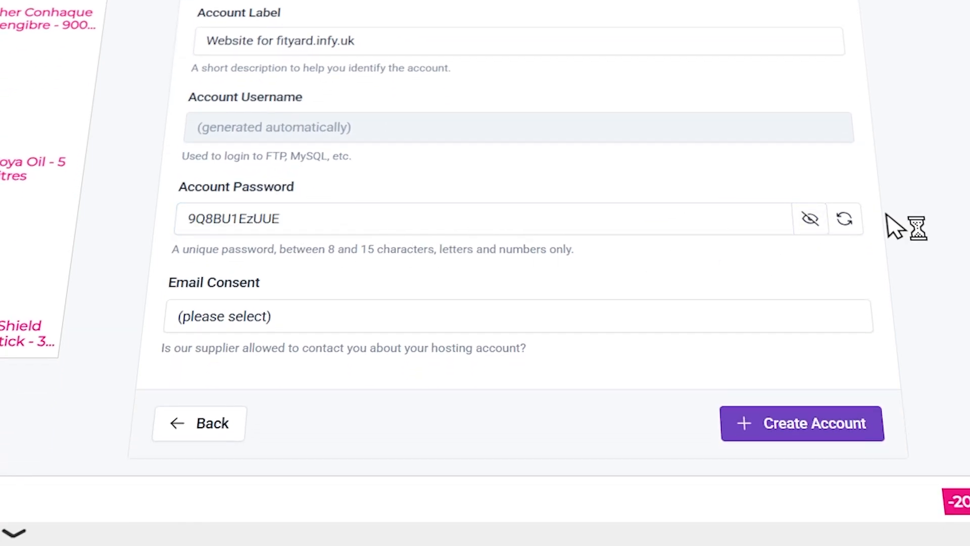
left_click(810, 219)
Step: Replace the generated account password with a self-chosen account password
left_click_drag(420, 220, 113, 236)
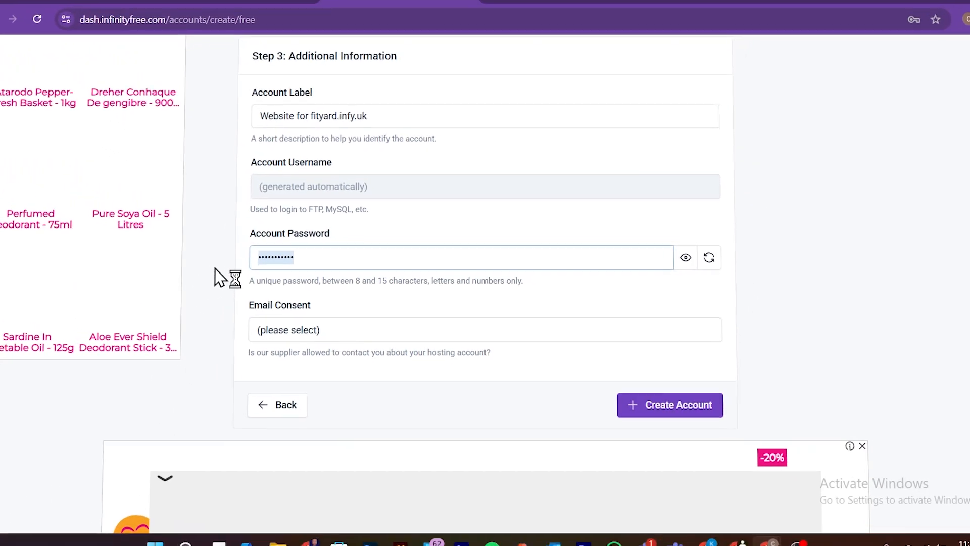
key("BackSpace")
type("•••••••")
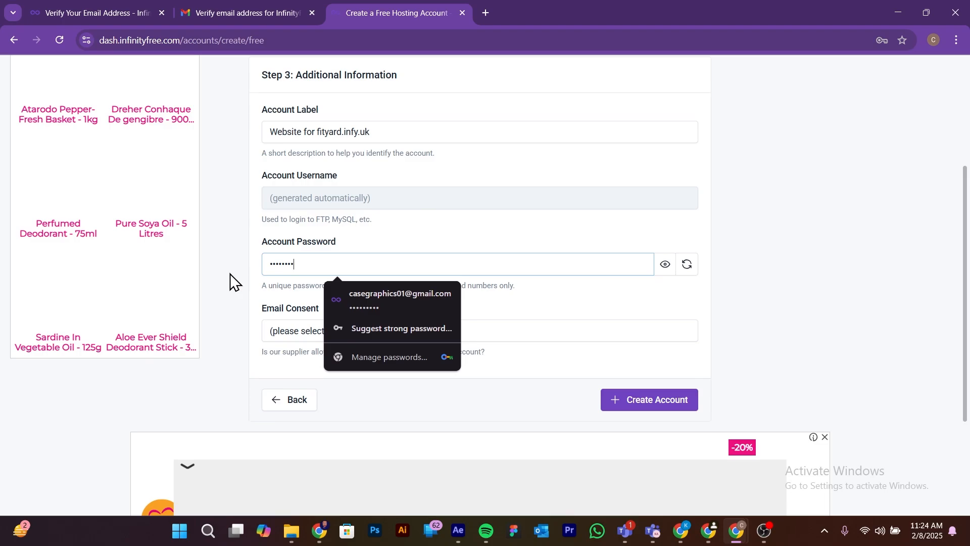
type("••••••••")
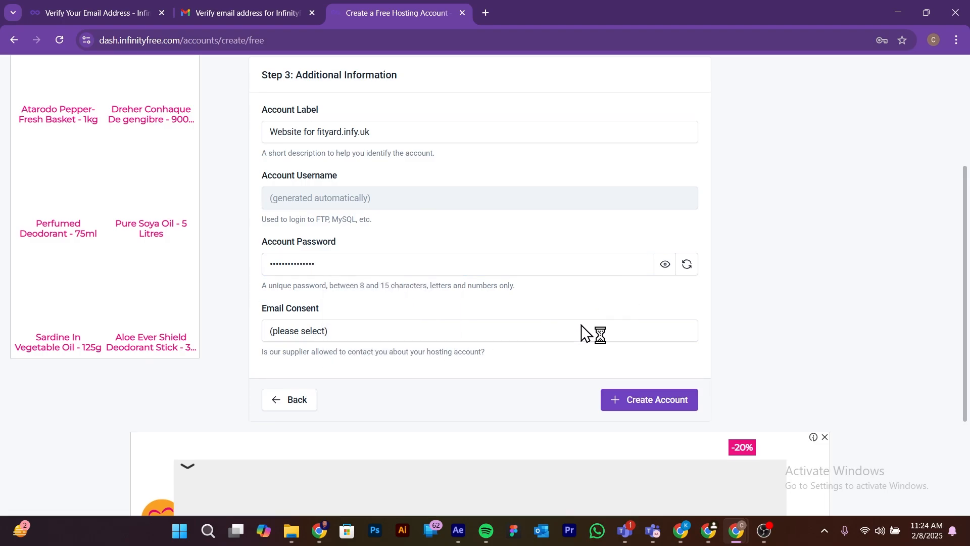
Step: Set the email consent to I Approve and try to create the hosting account
left_click(409, 333)
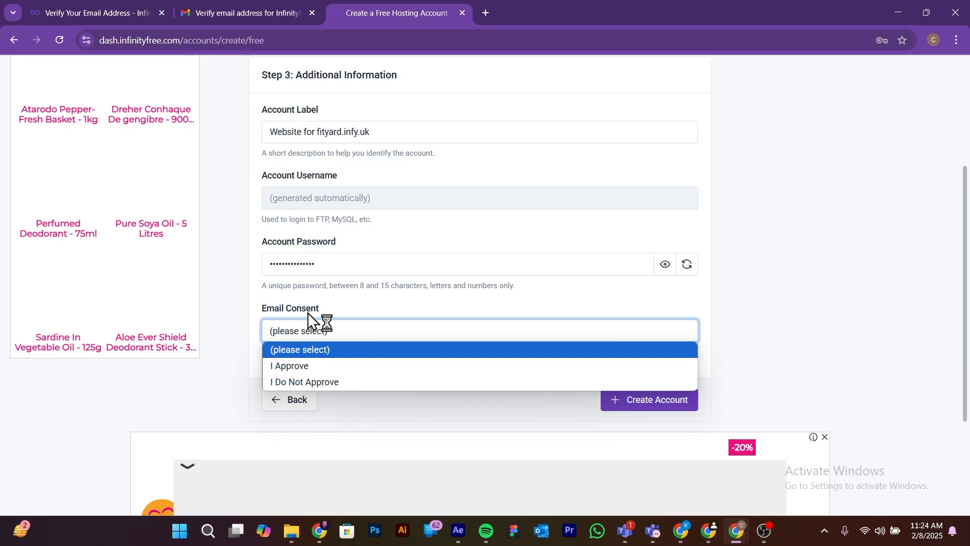
left_click(311, 368)
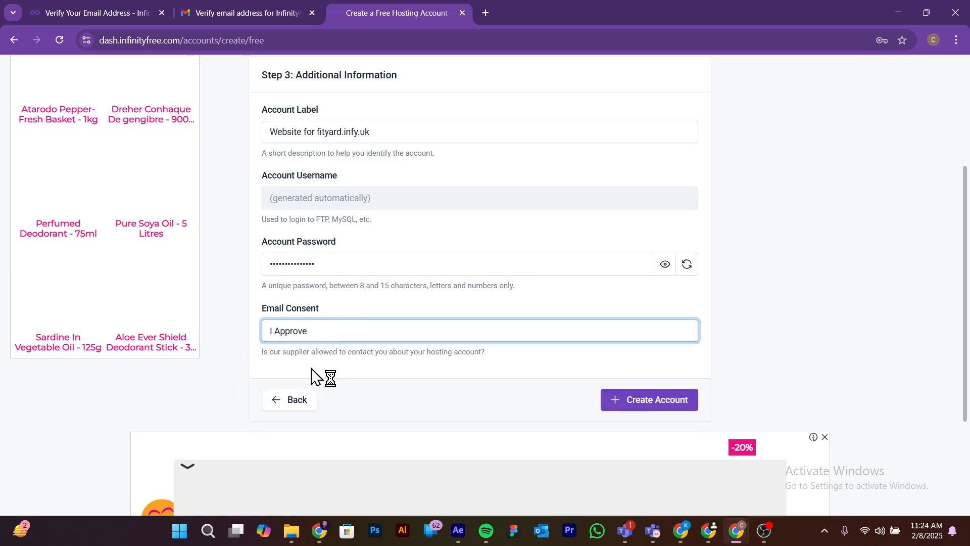
left_click(627, 402)
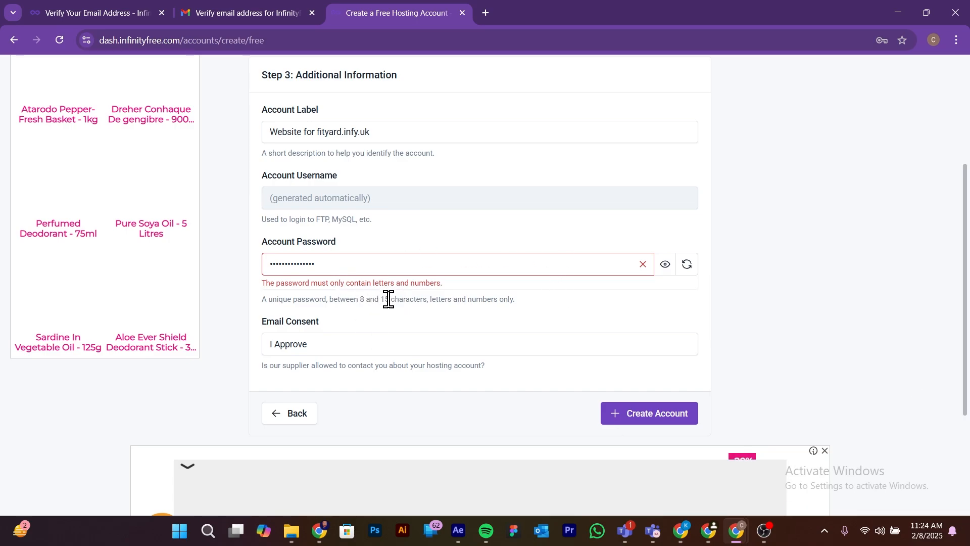
Step: Enter a new account password of letters and numbers only and create the hosting account, saving its login in the browser
left_click(361, 258)
left_click_drag(356, 265, 269, 261)
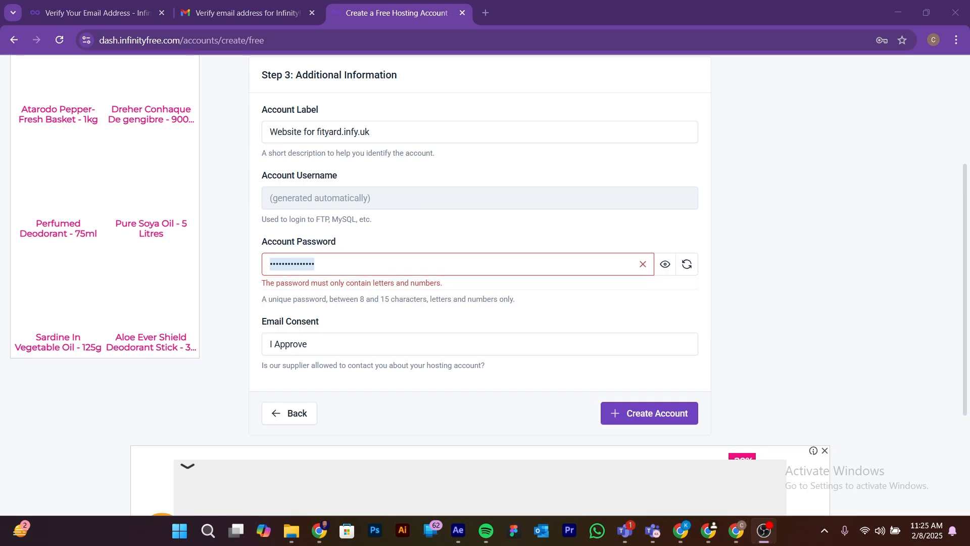
left_click_drag(348, 267, 253, 262)
type("••••••••")
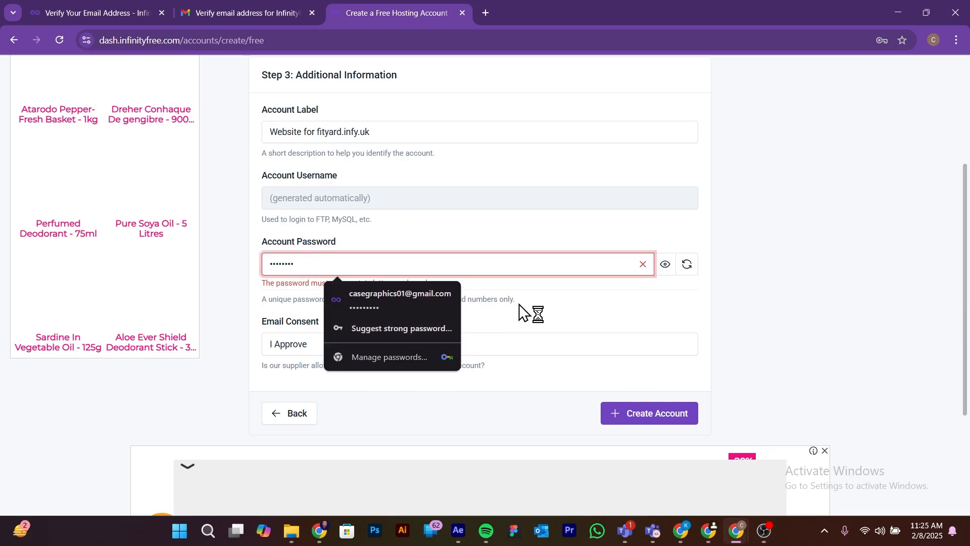
left_click(569, 329)
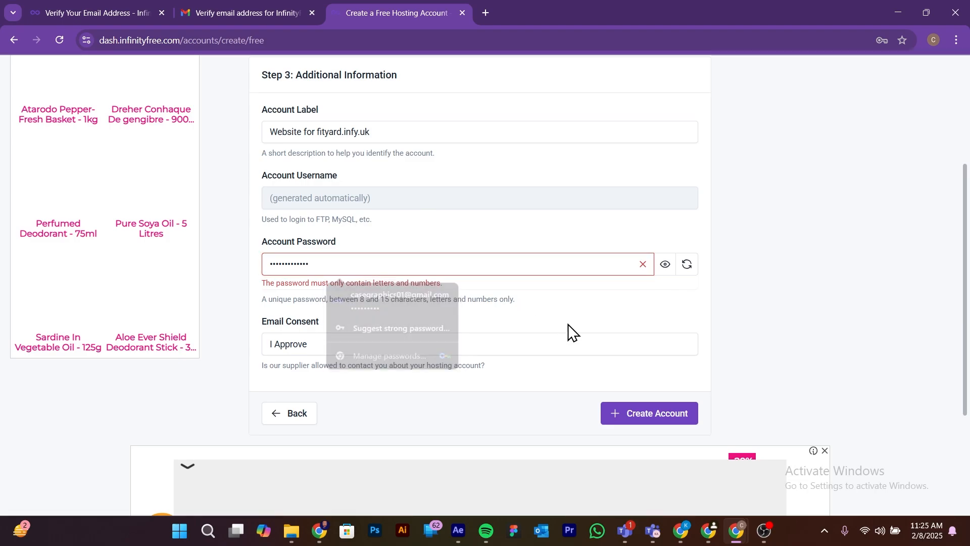
left_click(640, 419)
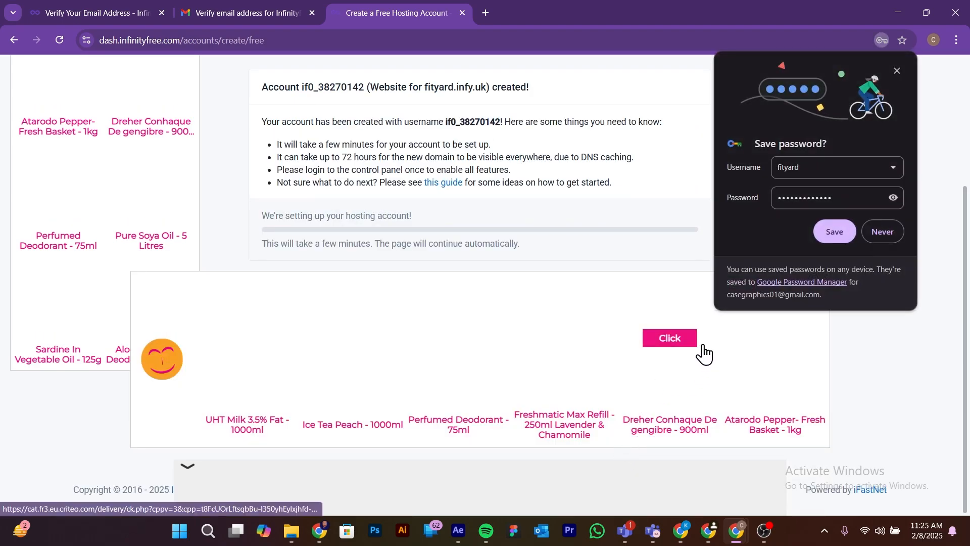
left_click(832, 232)
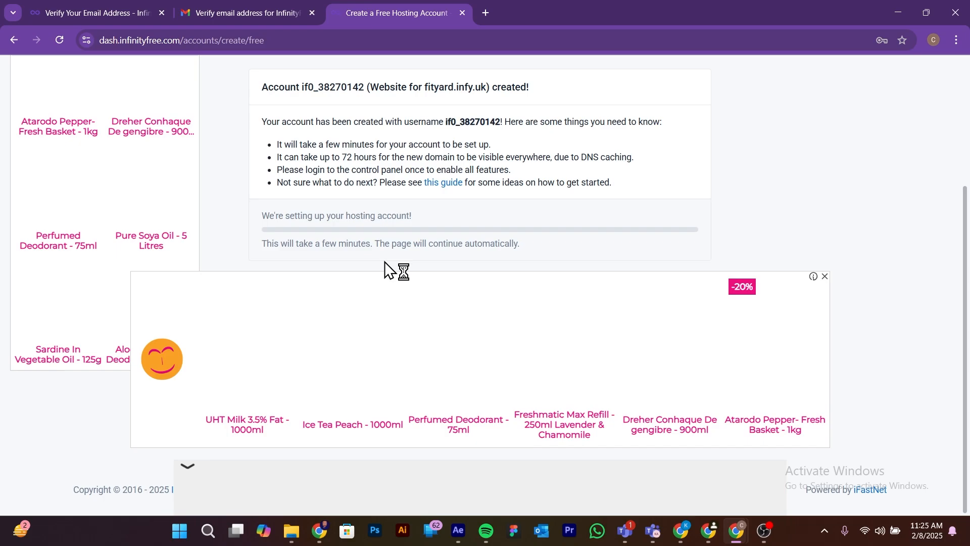
Step: Open the Control Panel of the new hosting account for fityard.infy.uk and approve receiving service emails
scroll(545, 248, "up", 1)
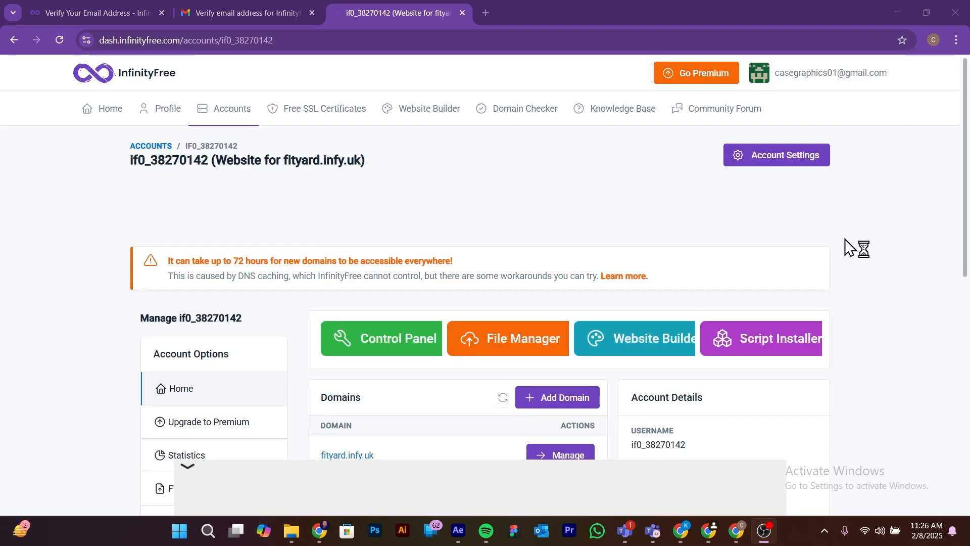
scroll(609, 283, "down", 1)
scroll(609, 283, "down", 2)
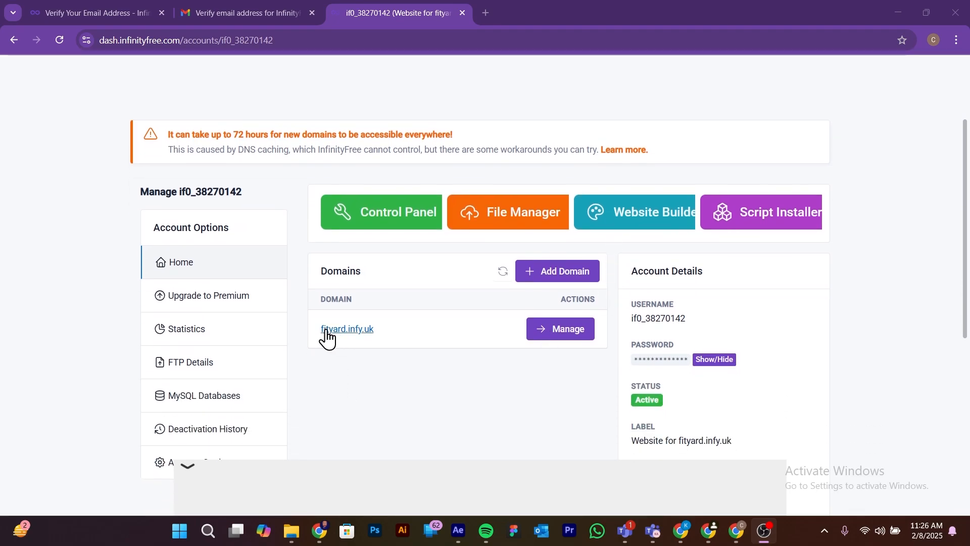
left_click(359, 332)
scroll(444, 398, "up", 1)
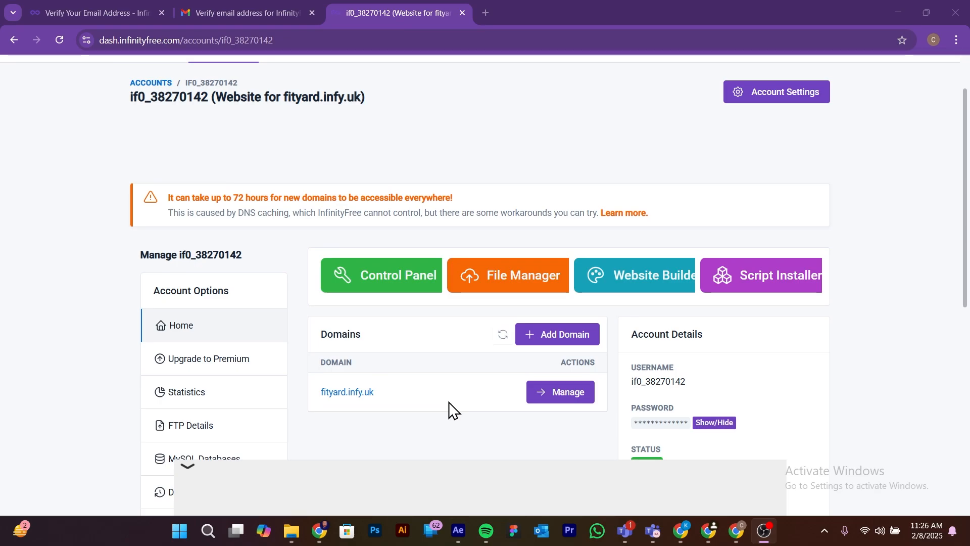
left_click(387, 277)
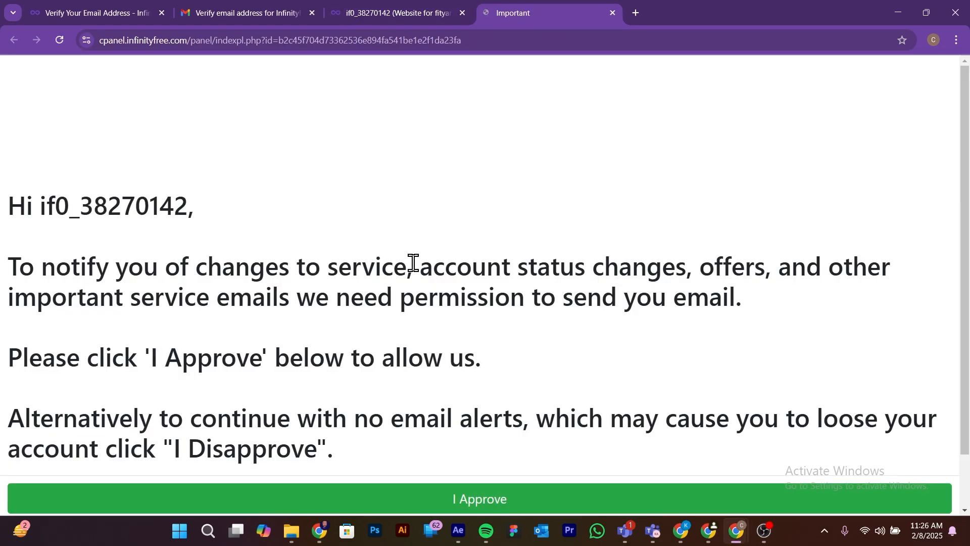
scroll(444, 343, "down", 1)
left_click(466, 447)
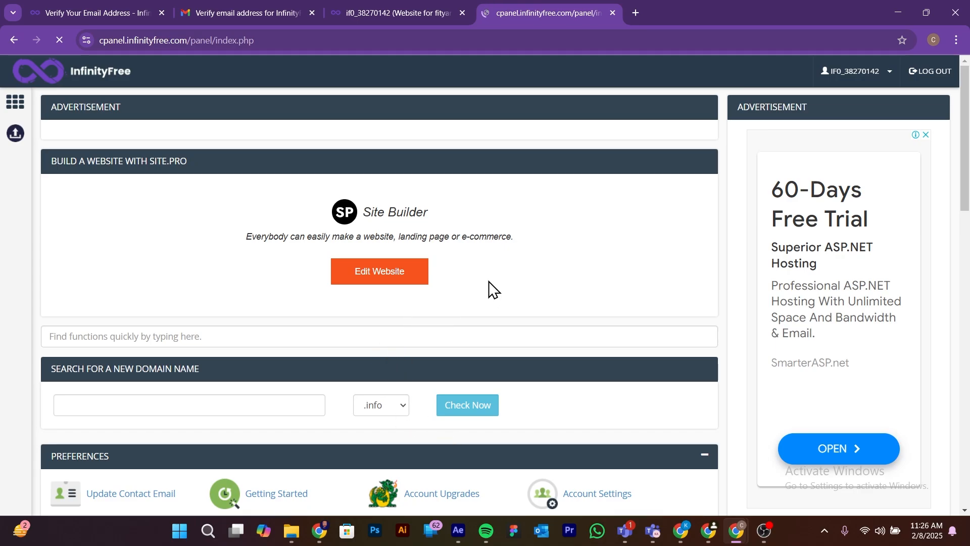
Step: Open the Softaculous Apps Installer from the control panel's software section and start a WordPress installation
scroll(489, 283, "down", 3)
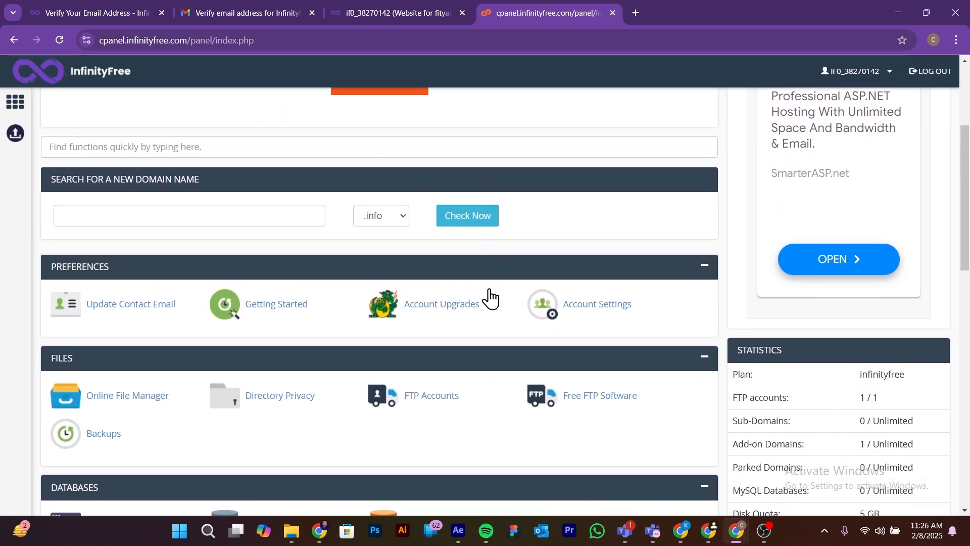
middle_click(489, 298)
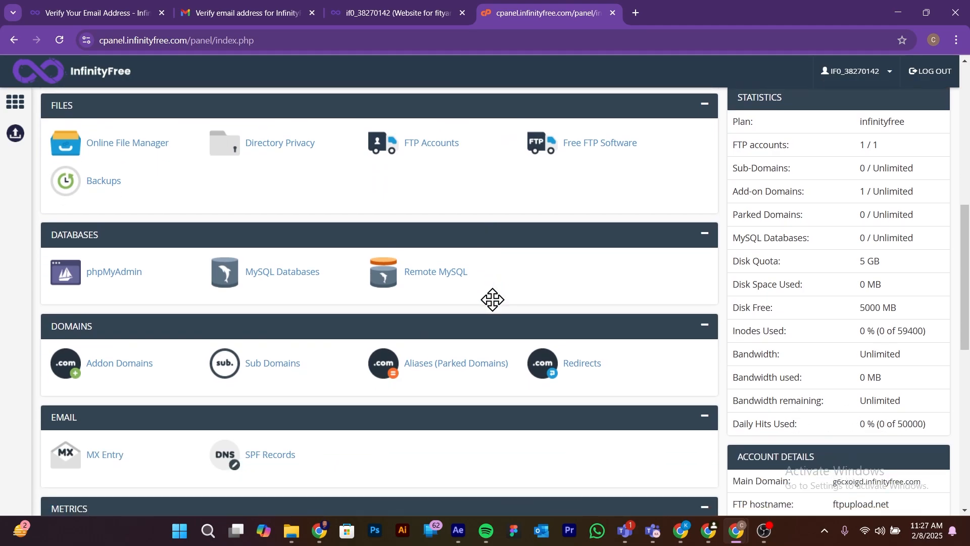
scroll(492, 300, "up", 1)
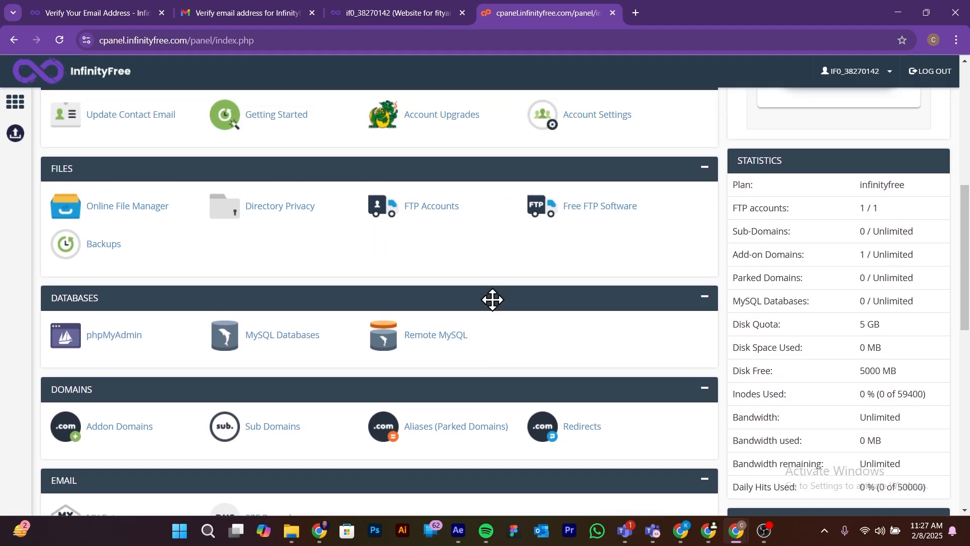
scroll(492, 298, "up", 2)
scroll(493, 299, "down", 7)
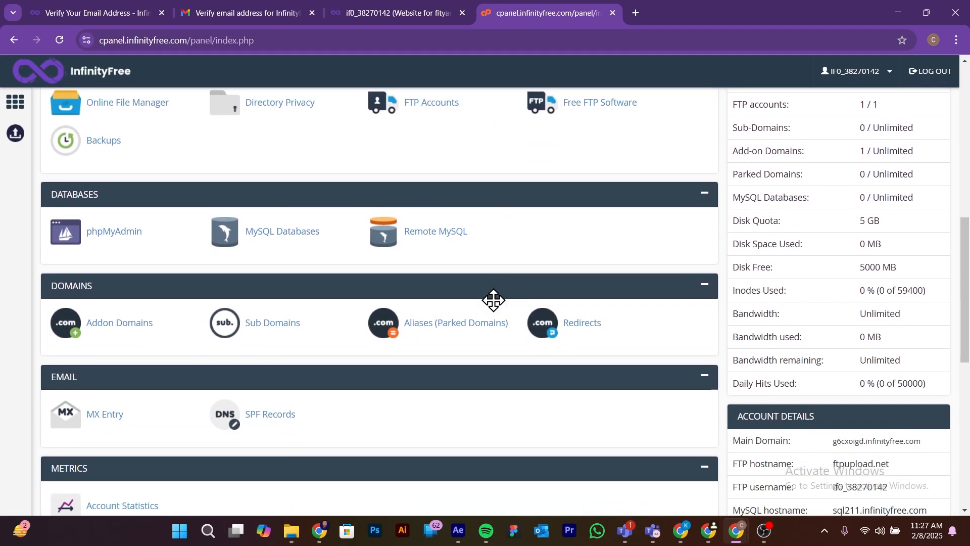
scroll(493, 301, "down", 2)
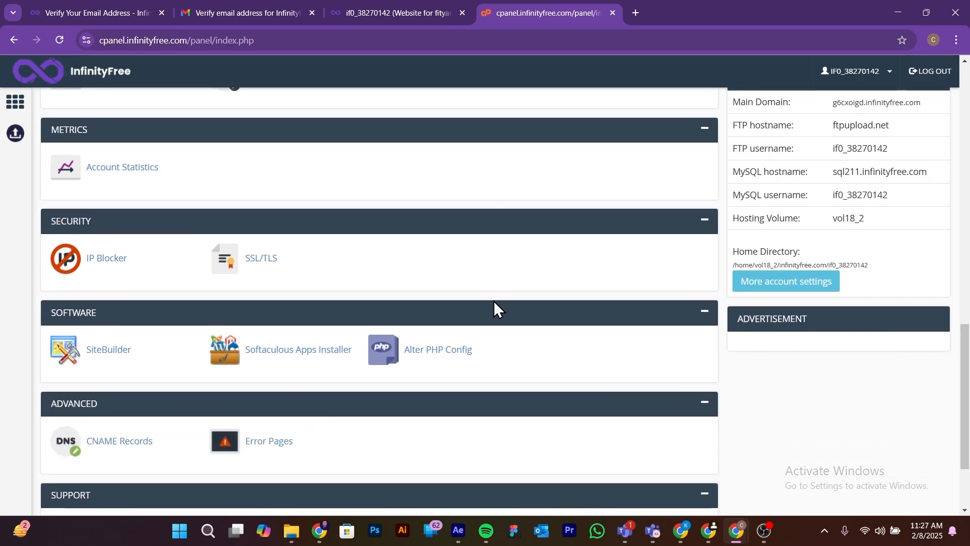
left_click(302, 352)
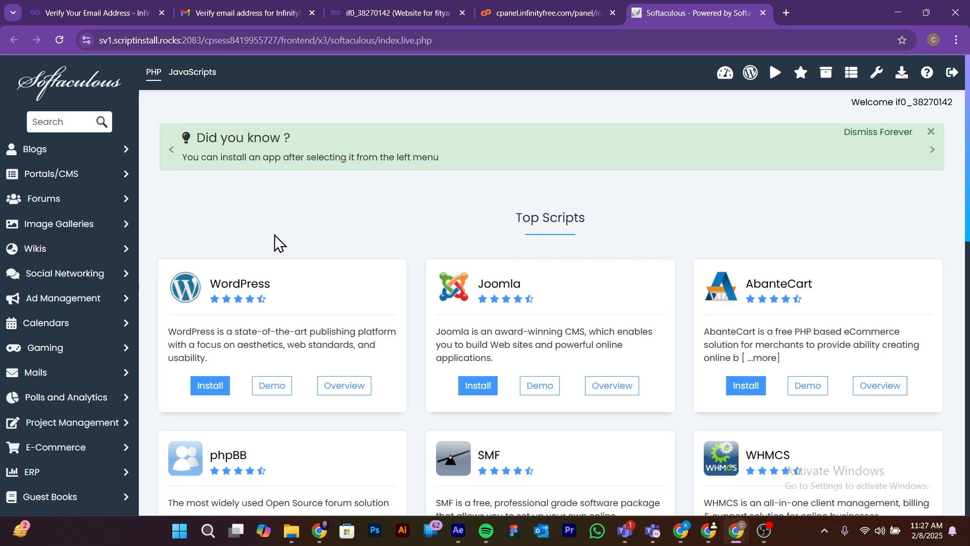
scroll(274, 234, "down", 1)
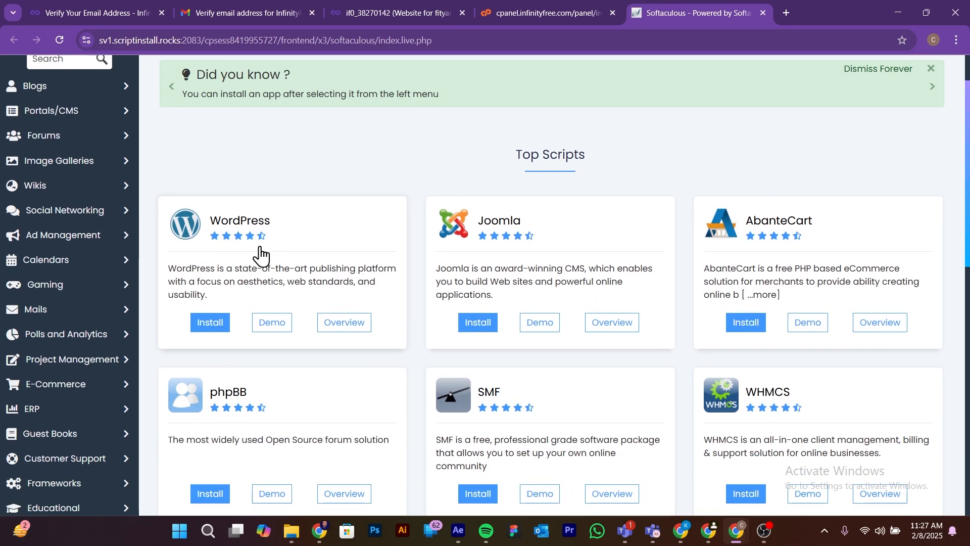
left_click(216, 325)
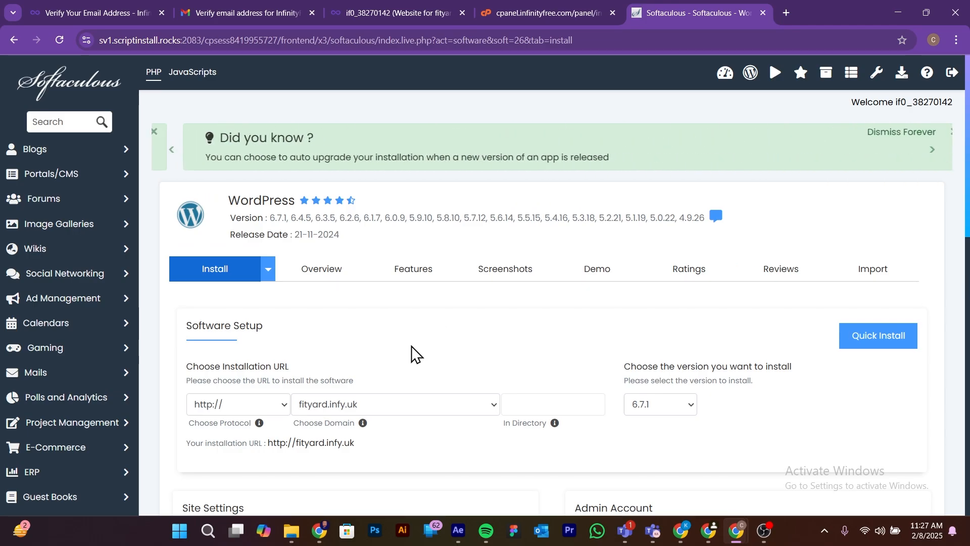
Step: Set the WordPress site name to "Fityard" in the site settings
scroll(419, 331, "down", 1)
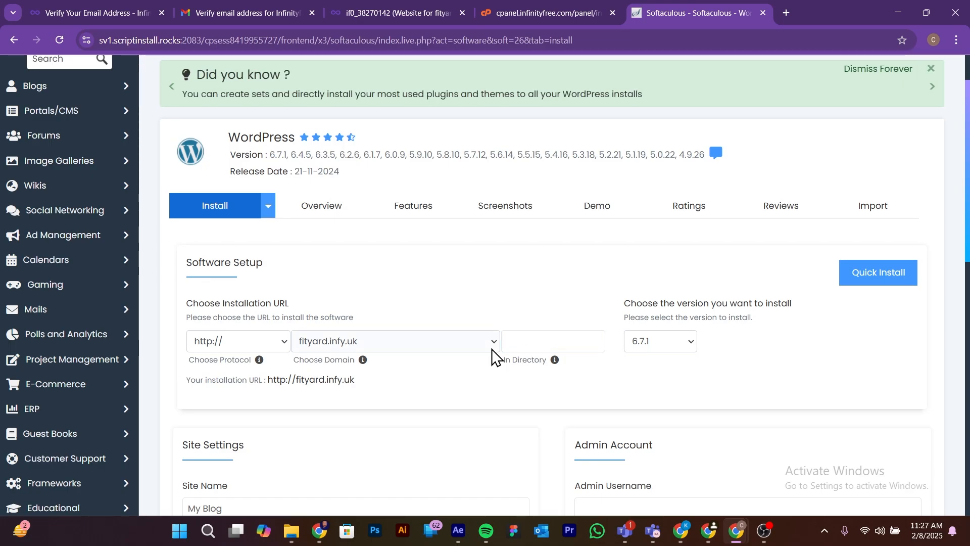
scroll(385, 334, "down", 1)
scroll(386, 334, "down", 2)
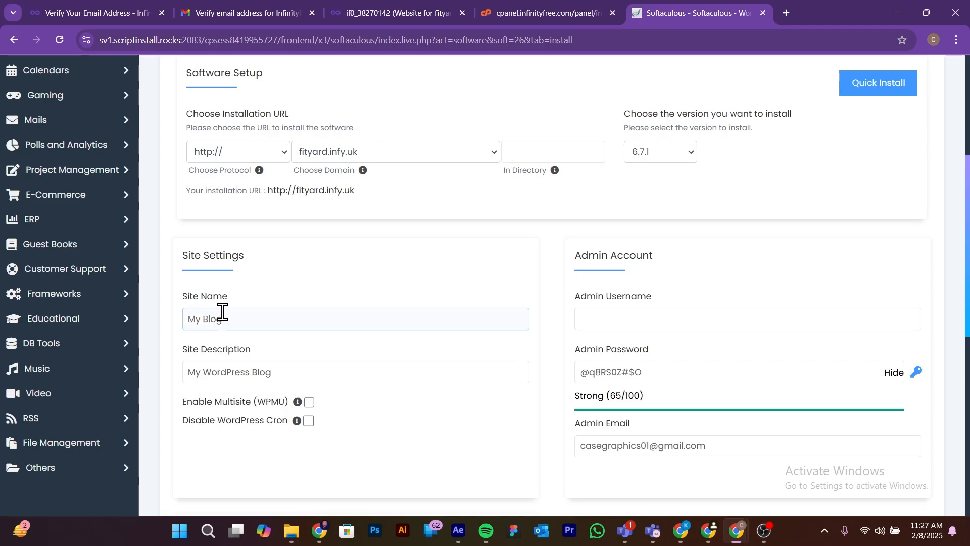
left_click_drag(225, 314, 167, 313)
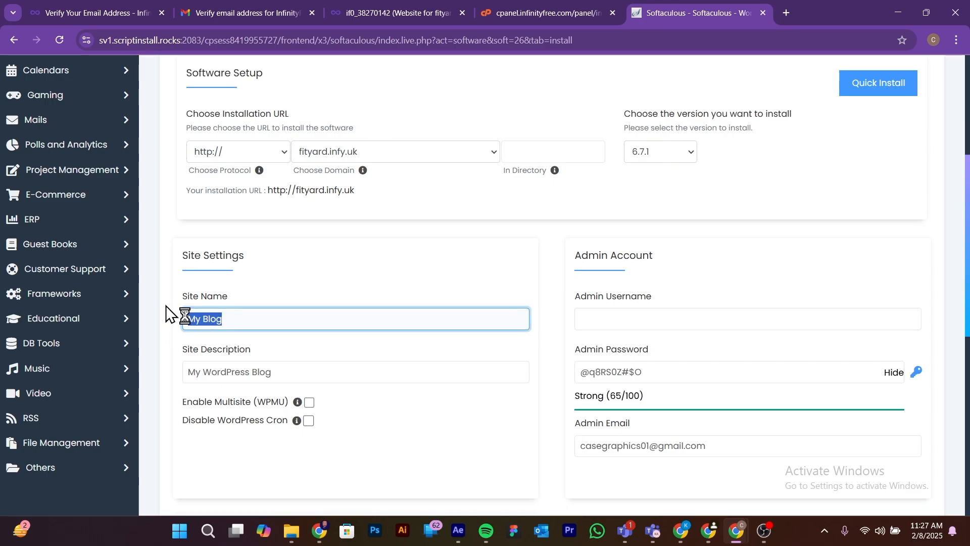
type("F")
type("ityard")
left_click(350, 267)
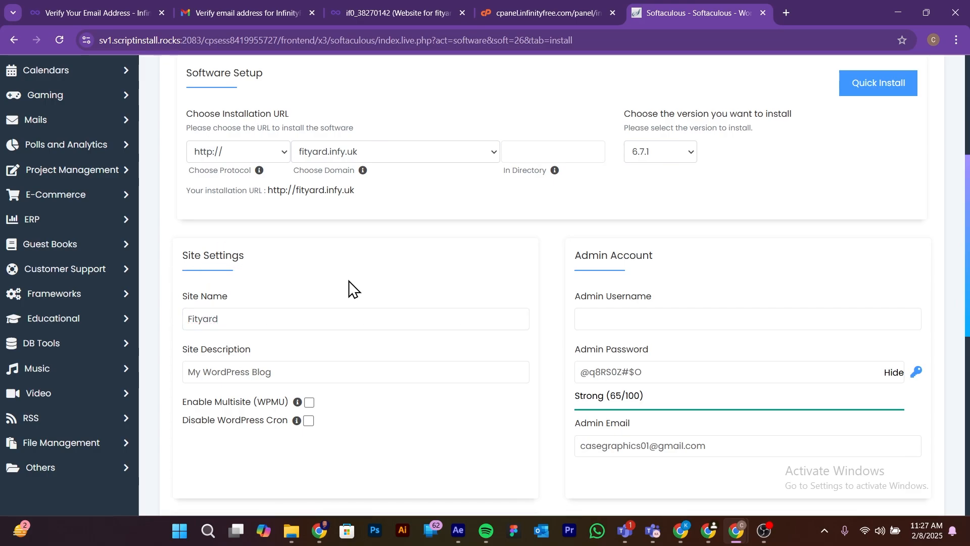
Step: Replace the default site description with "Gym App | Fitness | Instructor"
left_click(328, 368)
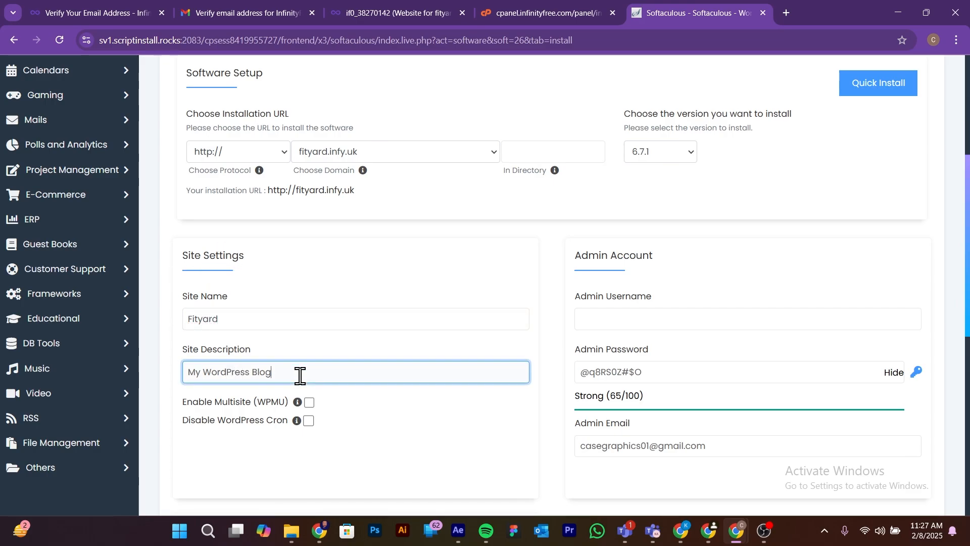
left_click_drag(298, 373, 169, 380)
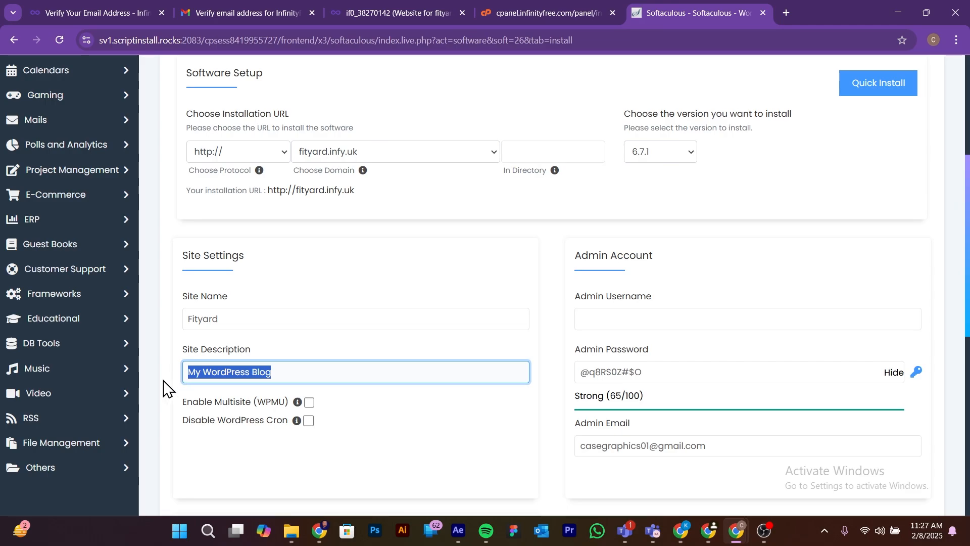
type("Gy")
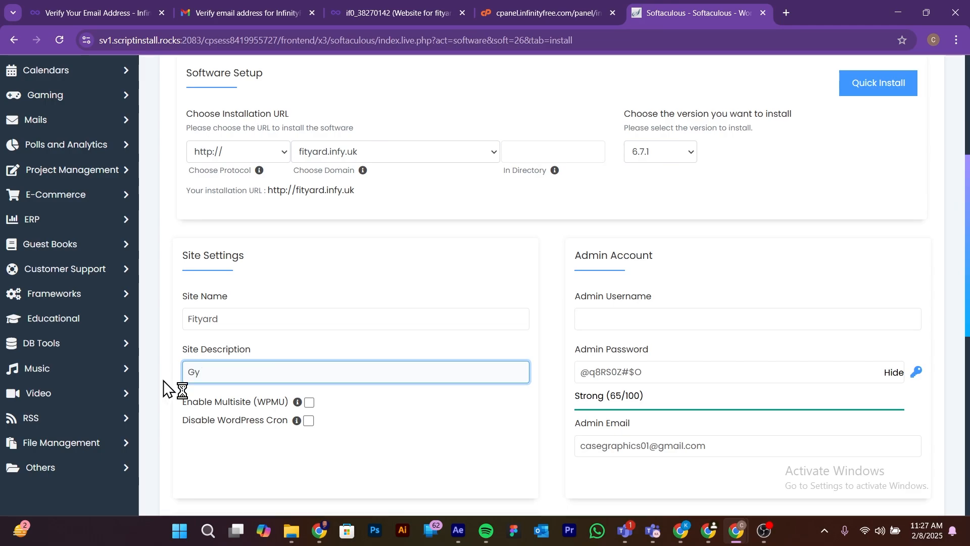
type("m a")
key("BackSpace")
type("App")
type("| Fitness | Instruc")
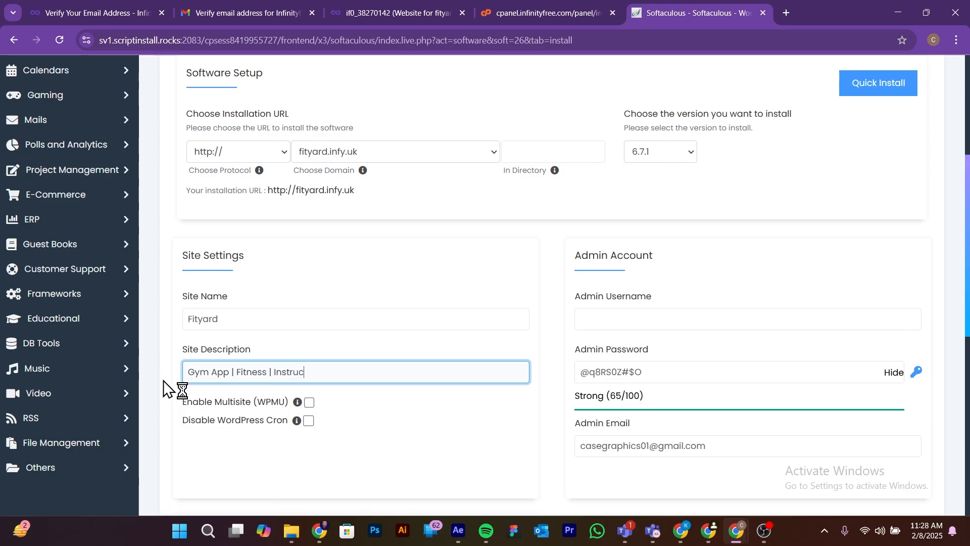
type("tor")
left_click(401, 470)
Step: Clear the generated admin password, begin a self-chosen one and mask the password field's characters
left_click(715, 370)
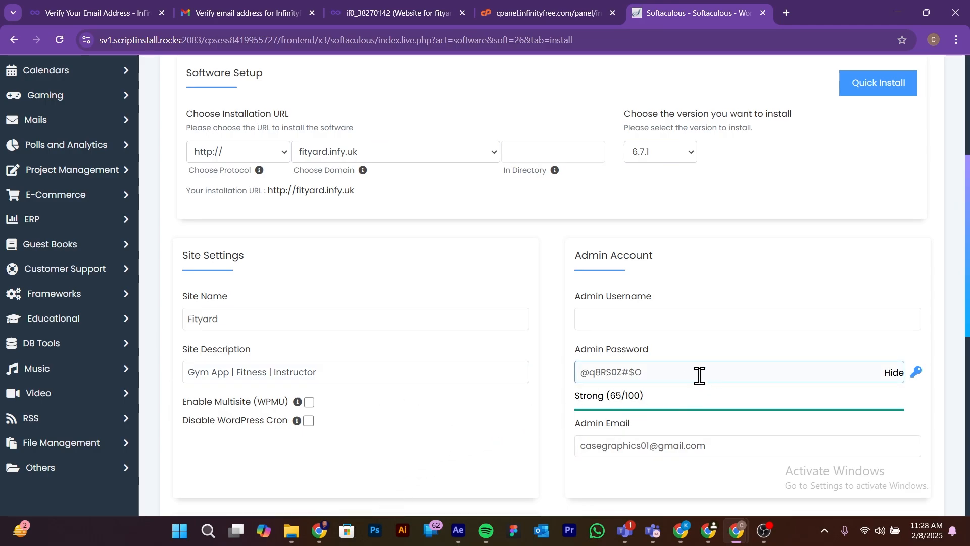
left_click_drag(689, 373, 561, 374)
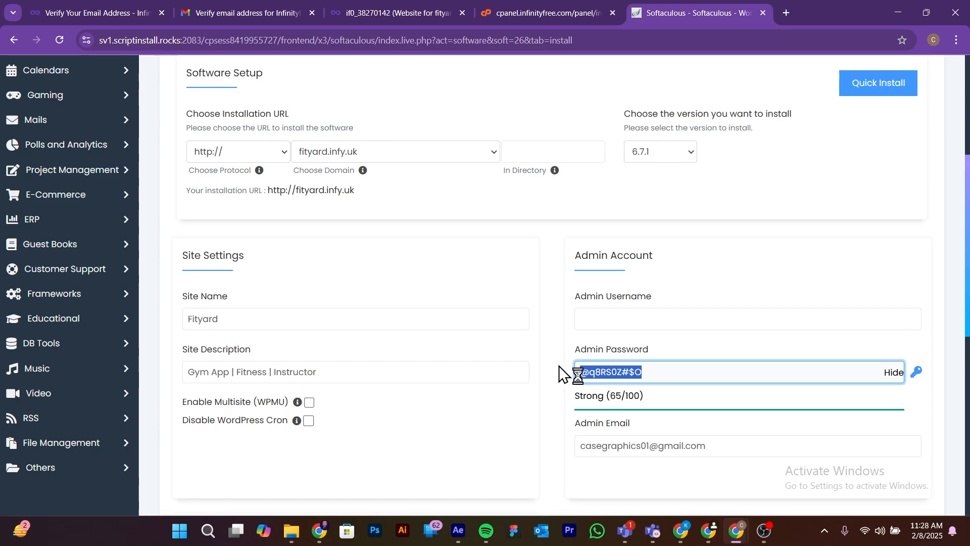
key("BackSpace")
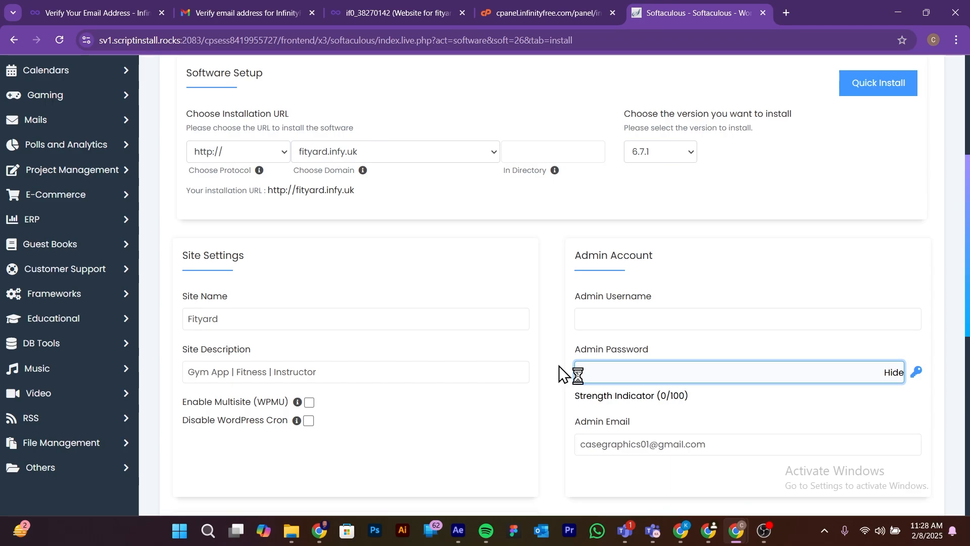
type("Ka")
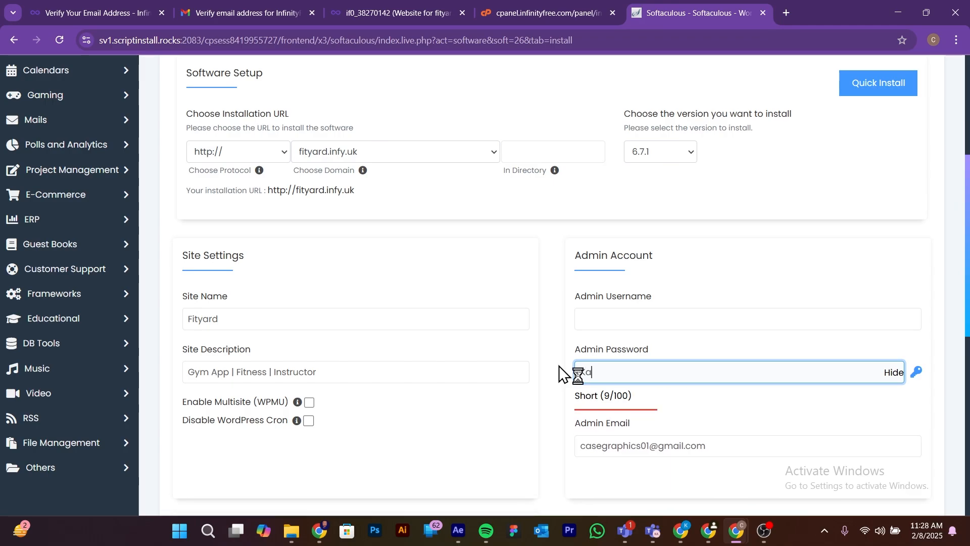
left_click_drag(893, 372, 890, 372)
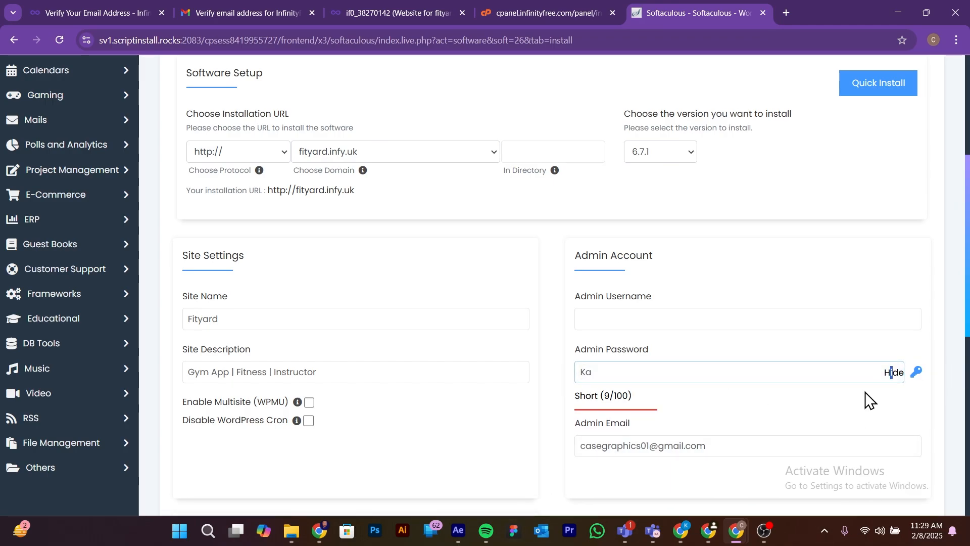
left_click(890, 375)
Step: Enter a strong self-chosen admin password in the masked field, replacing the partial entry
left_click(677, 371)
key("BackSpace")
key("BackSpace")
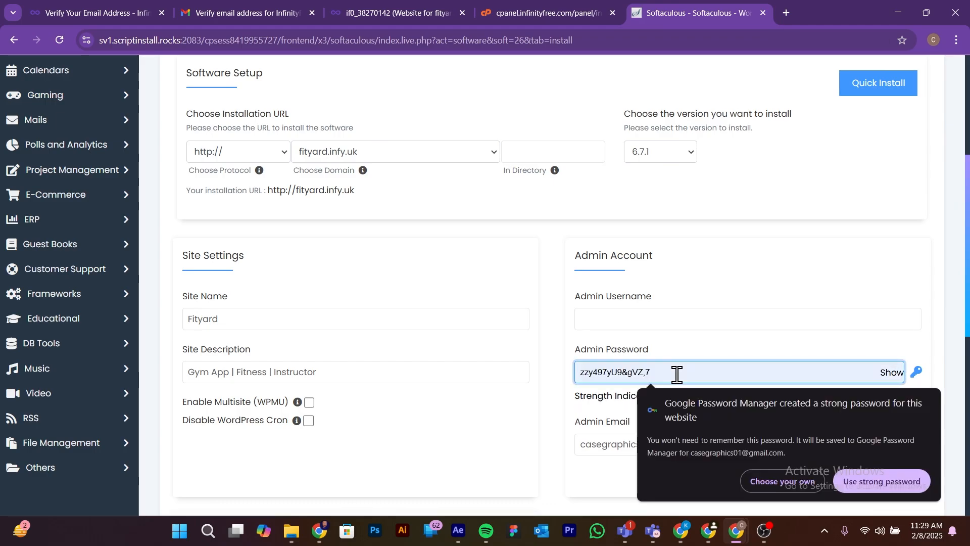
type("••••••••••")
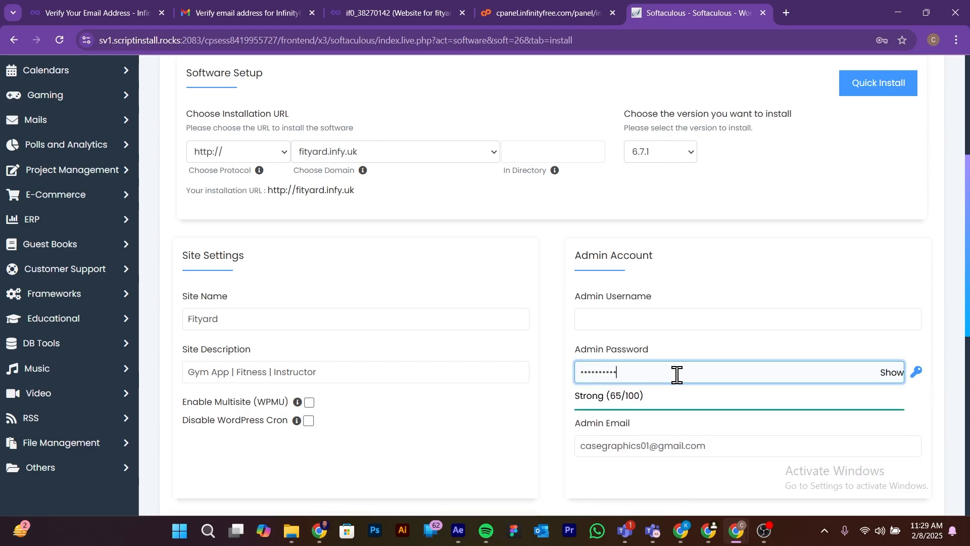
left_click_drag(677, 374, 559, 370)
type("•••••••")
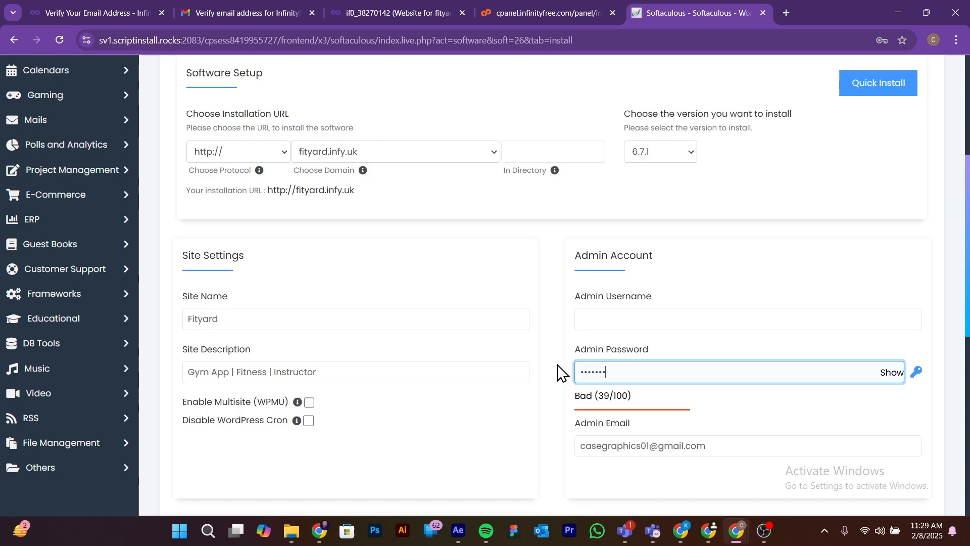
type("••••••••")
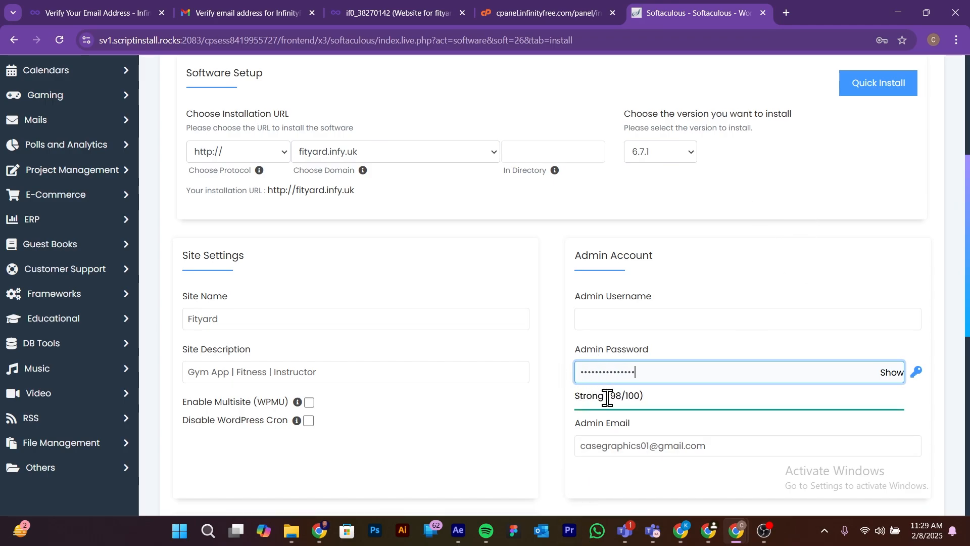
Step: Try to install WordPress with English as the language and save the login in the browser
scroll(620, 389, "down", 4)
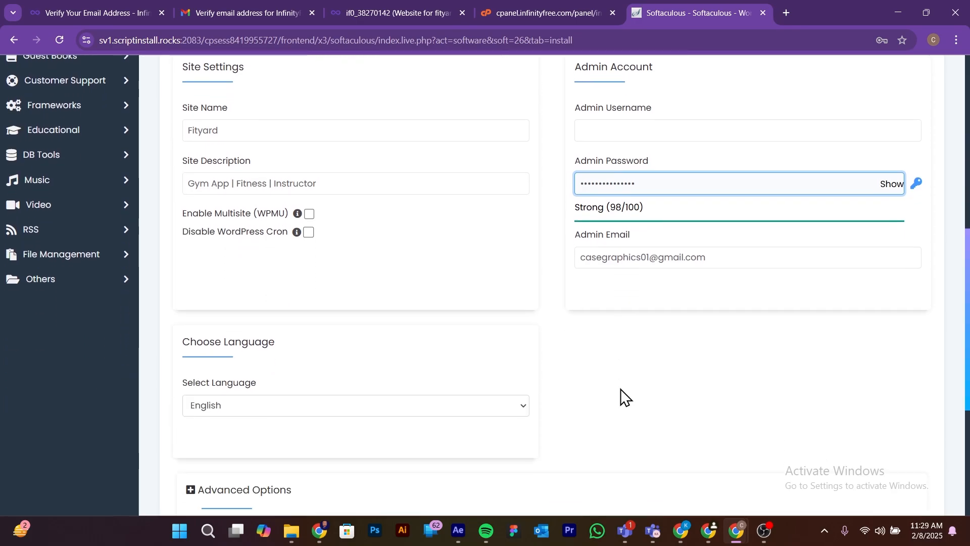
scroll(625, 397, "down", 5)
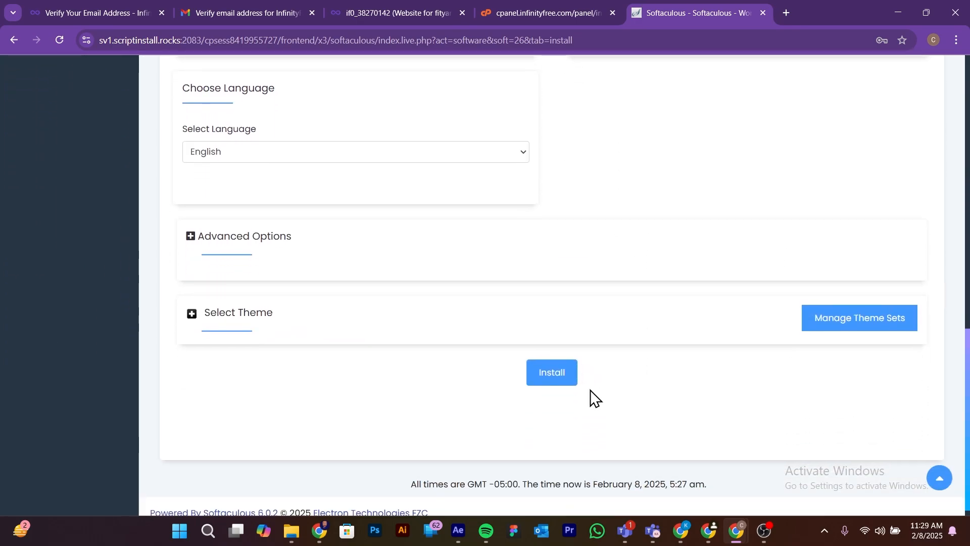
scroll(596, 397, "up", 14)
scroll(603, 409, "down", 12)
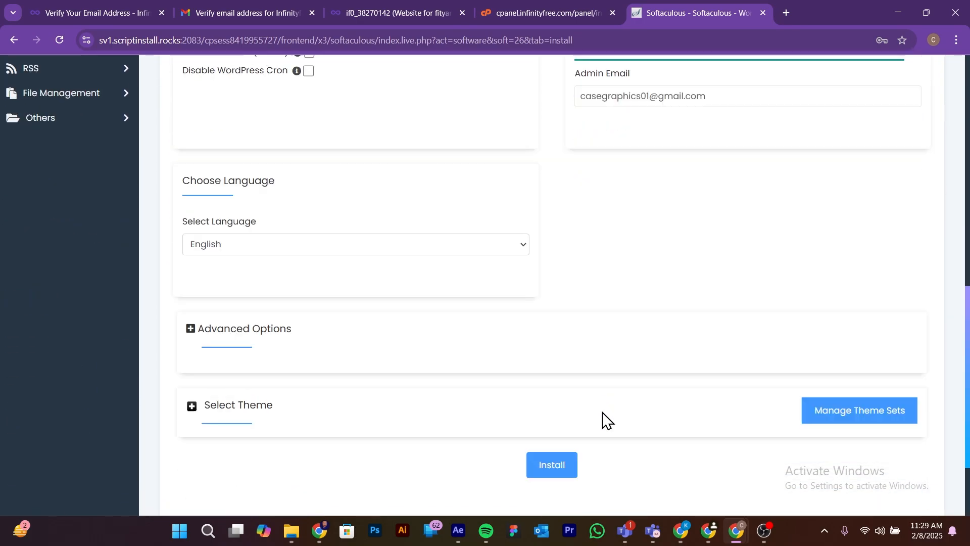
scroll(606, 420, "down", 1)
left_click(563, 436)
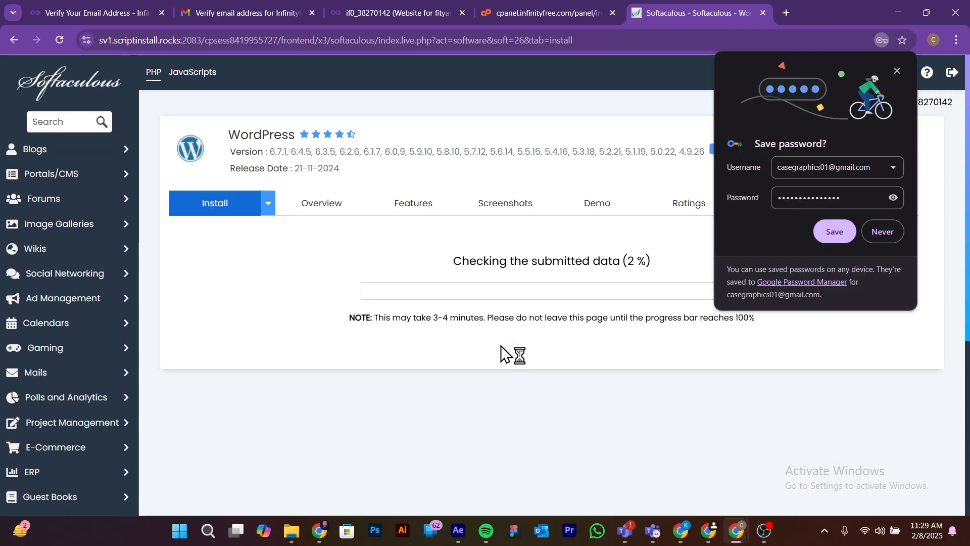
left_click(847, 238)
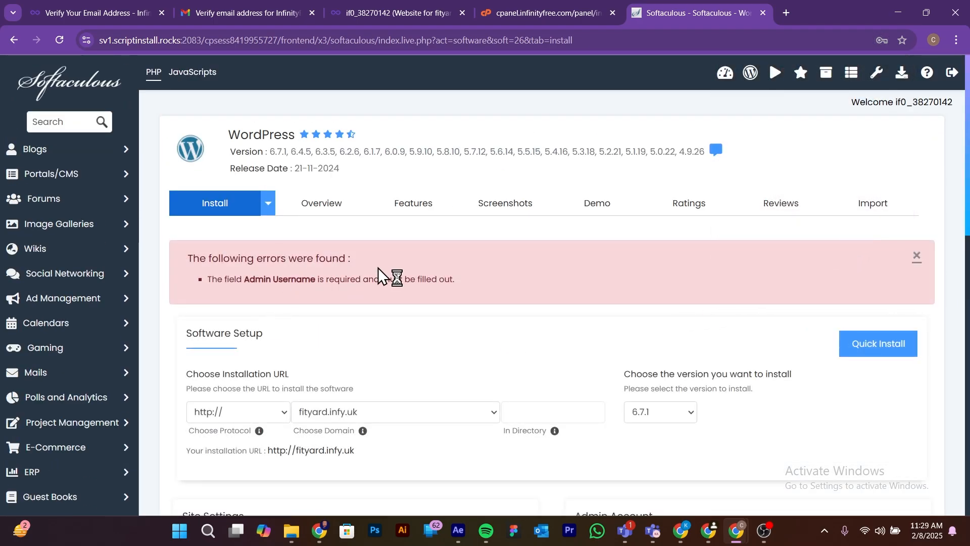
Step: Fill in the required admin username and install WordPress 6.7.1 on fityard.infy.uk
scroll(301, 308, "down", 1)
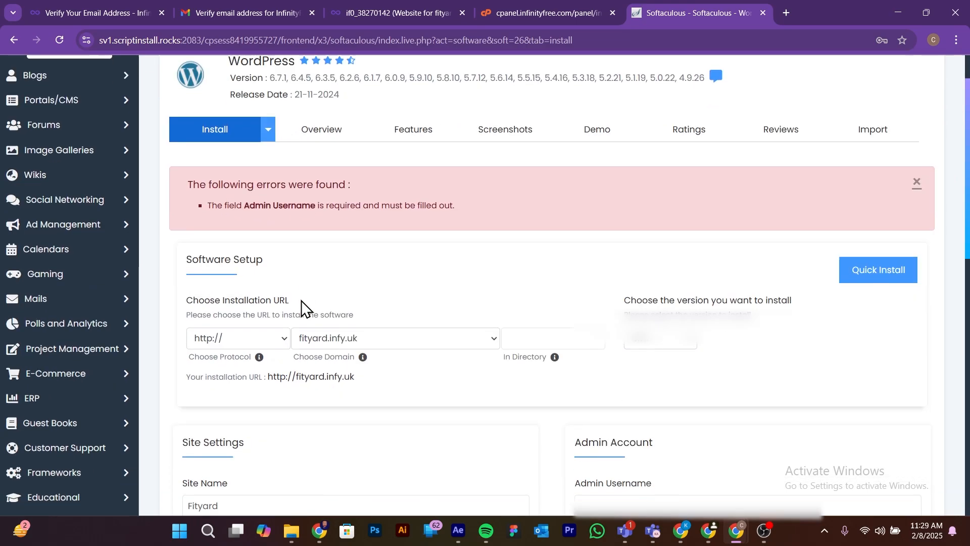
scroll(301, 308, "down", 3)
left_click(625, 326)
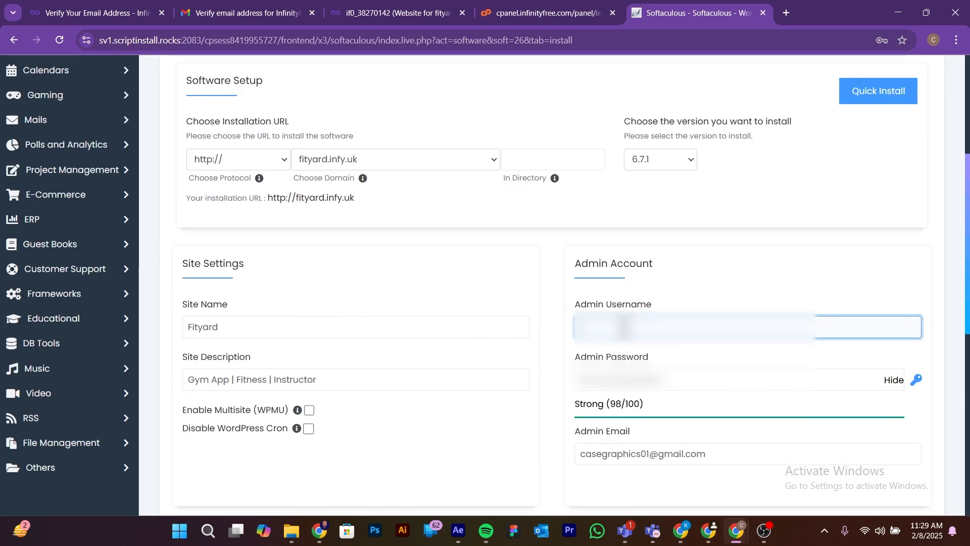
type("case")
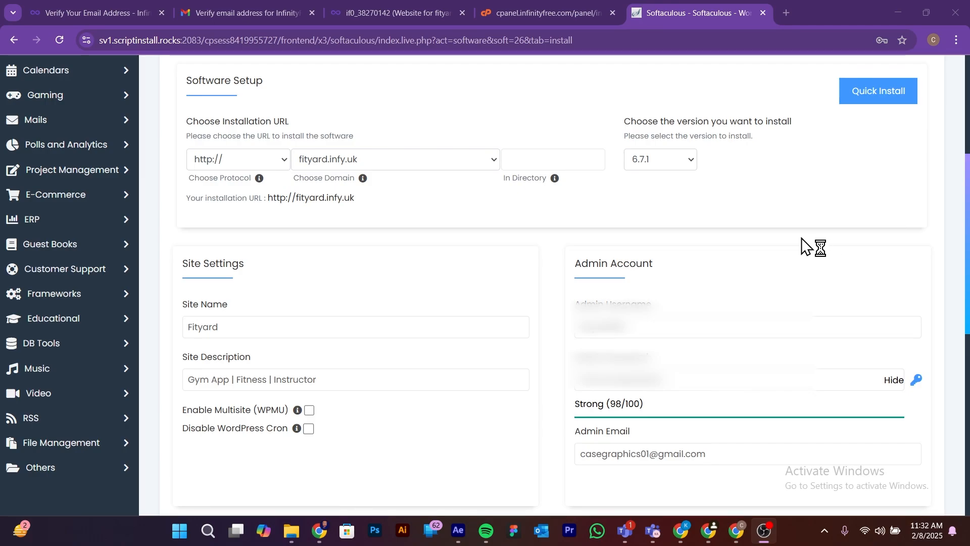
scroll(781, 273, "down", 9)
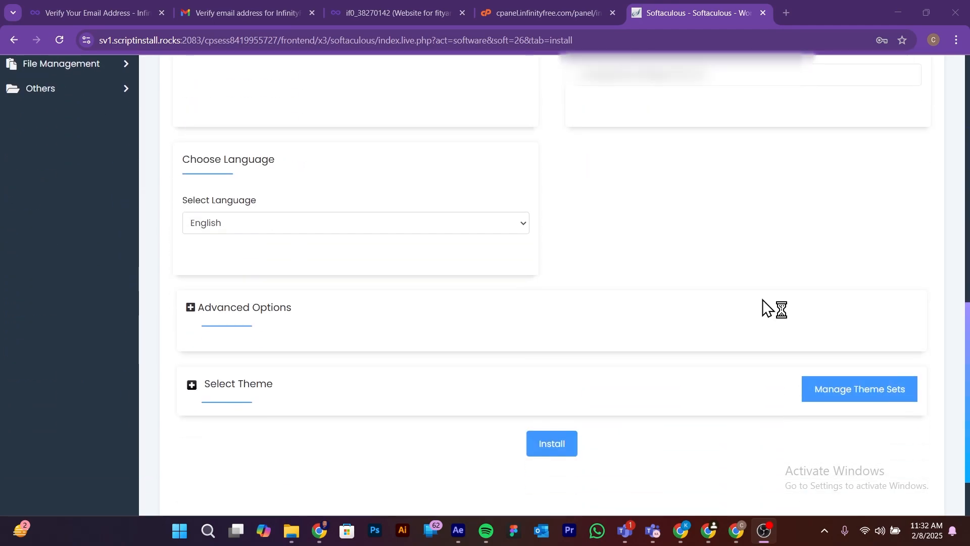
left_click(558, 362)
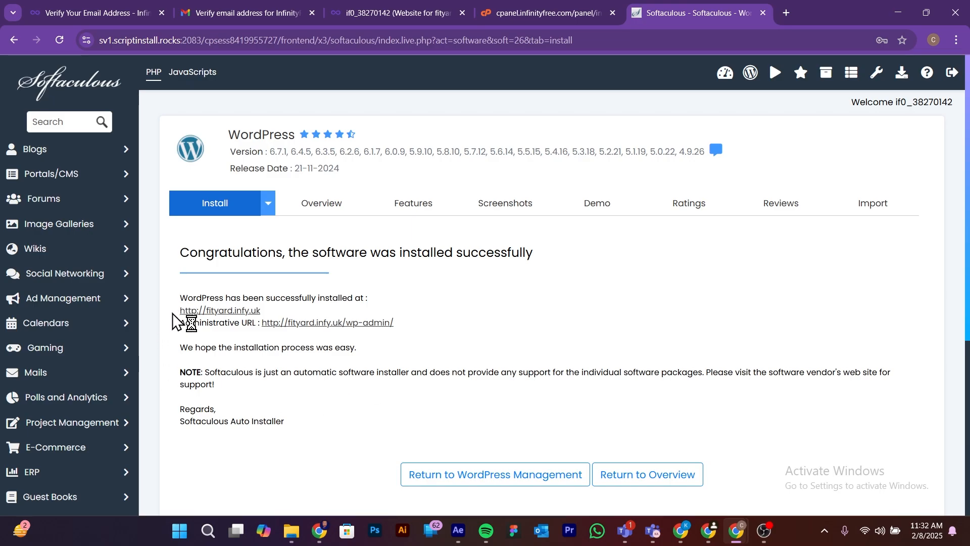
Step: Try to open the new site at fityard.infy.uk from the installation success page, dismiss the control panel ad, and return to that page
left_click_drag(178, 314, 266, 316)
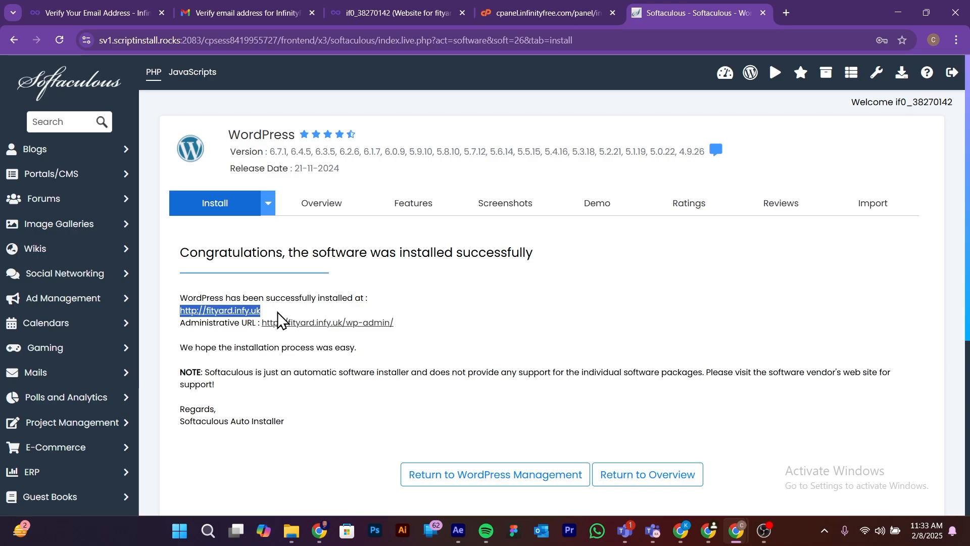
left_click(233, 310)
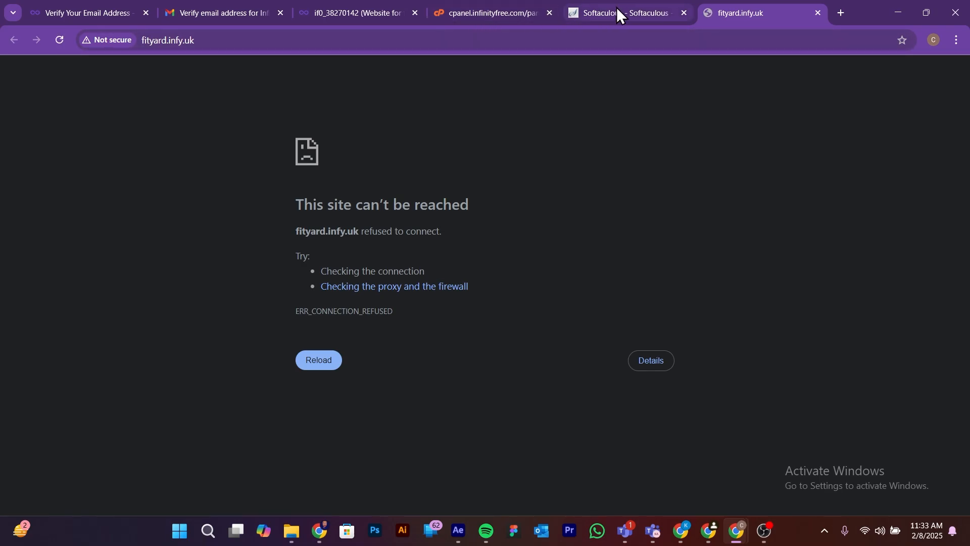
left_click(457, 14)
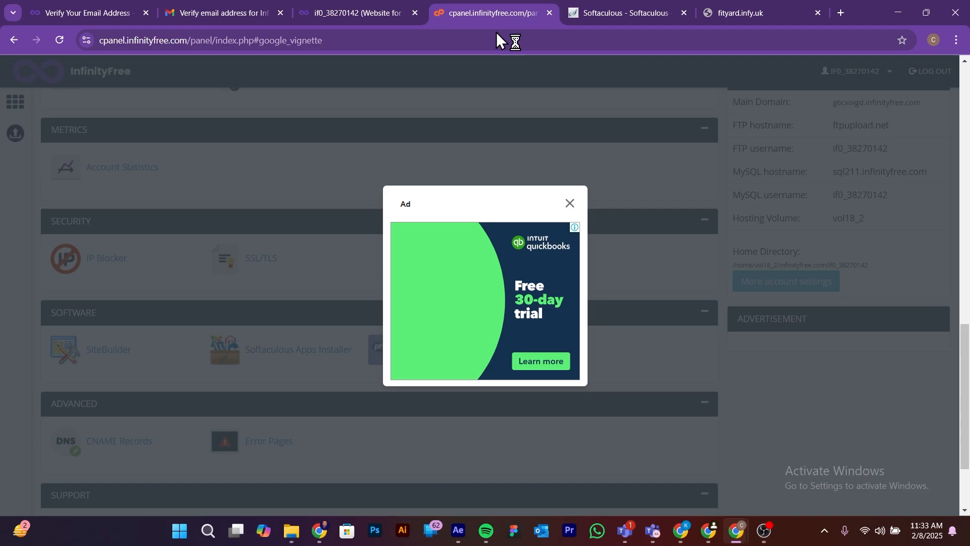
left_click(569, 204)
left_click(616, 4)
left_click(729, 19)
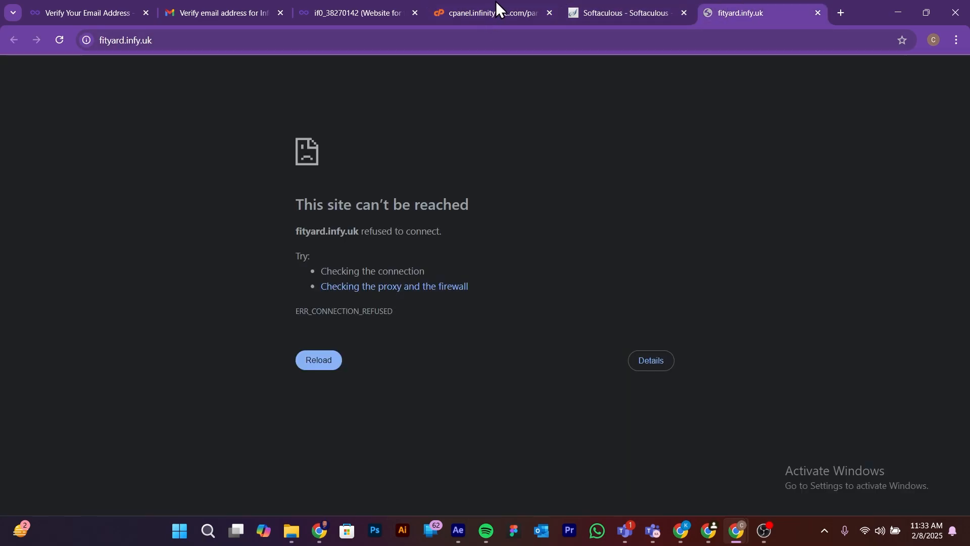
left_click(618, 2)
left_click(746, 20)
left_click(626, 3)
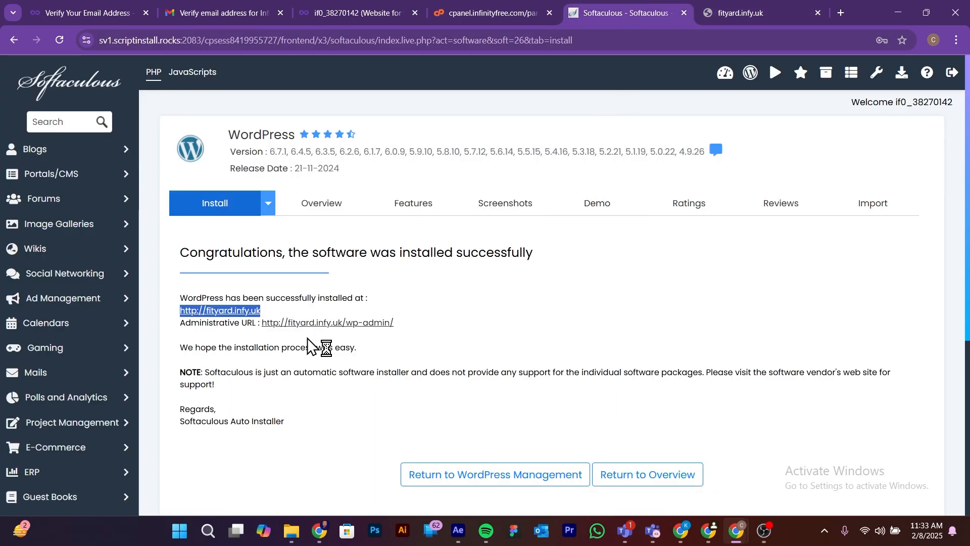
left_click(481, 318)
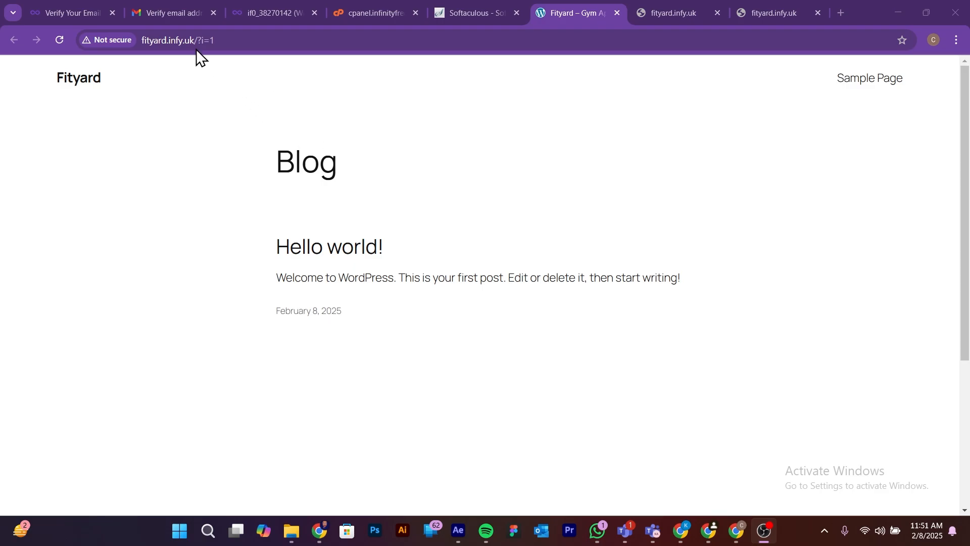
Step: Open the WordPress admin login page at fityard.infy.uk/wp-admin
left_click_drag(230, 67, 290, 73)
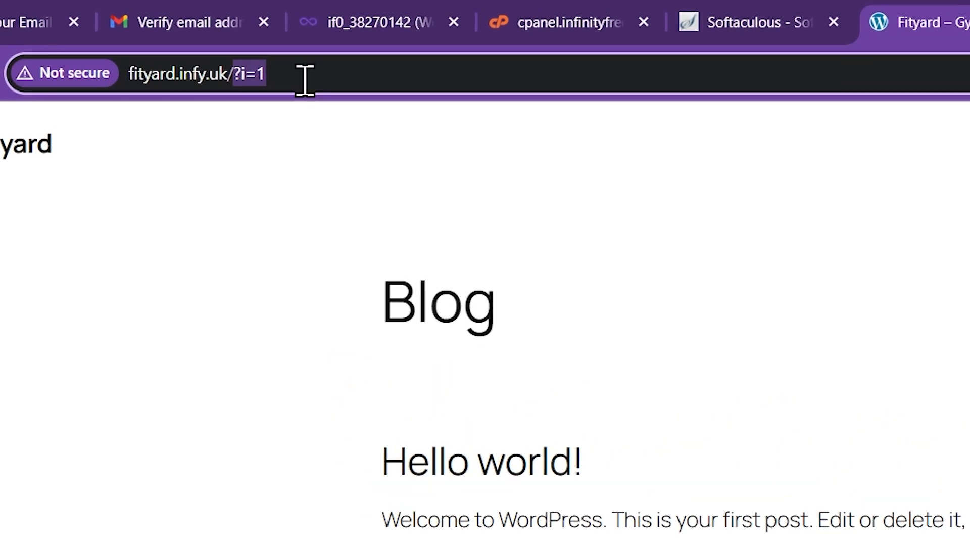
key("BackSpace")
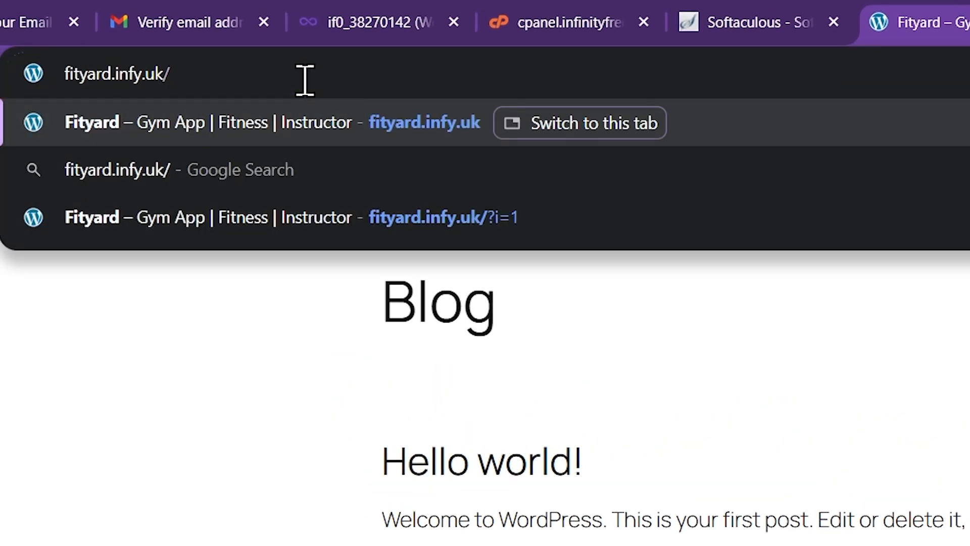
key("BackSpace")
type("/w")
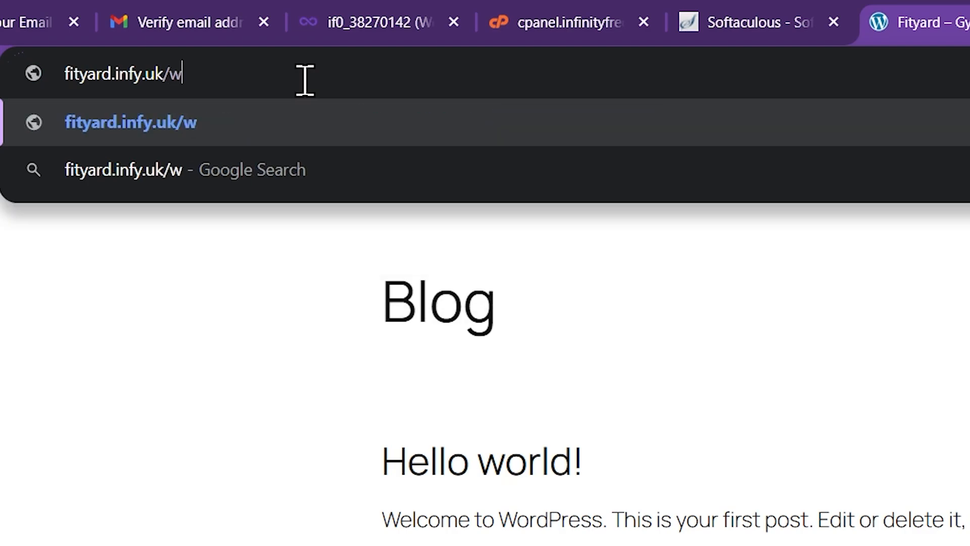
type("p-")
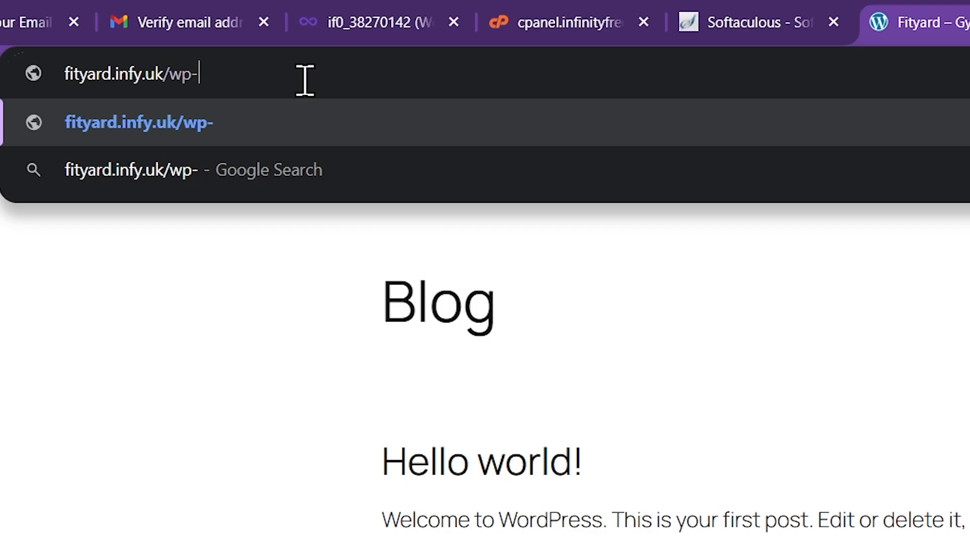
type("admin")
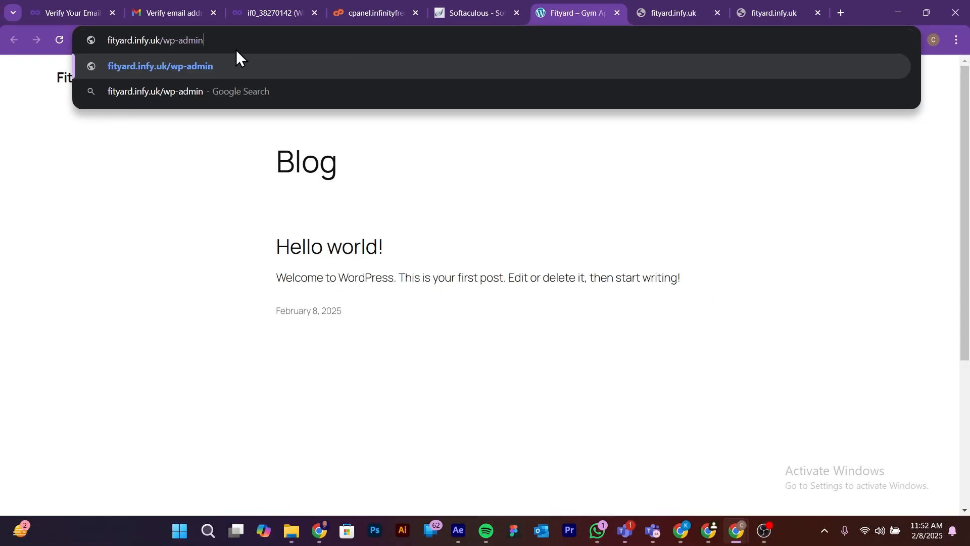
key("Return")
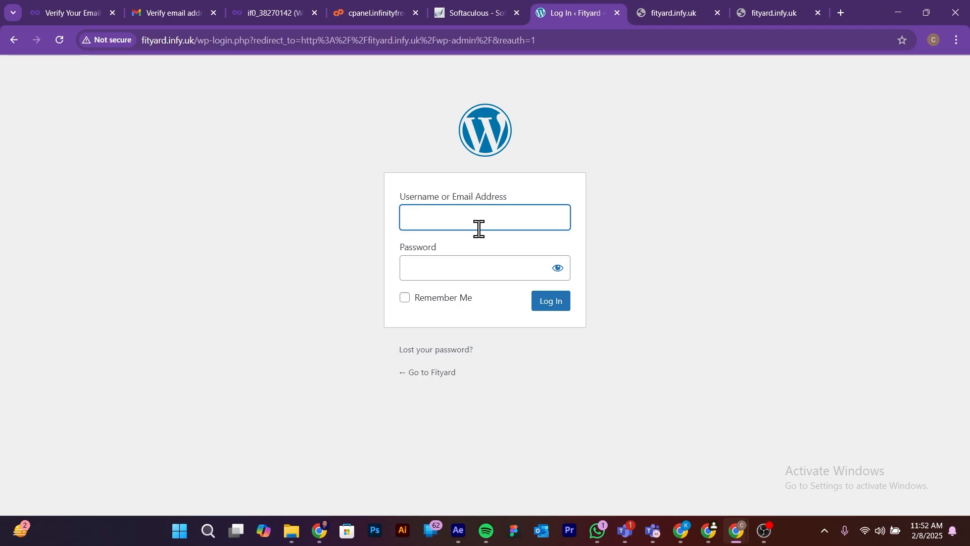
Step: Log in to WordPress with the admin username and account password, with Remember Me enabled
type("kel••••••••")
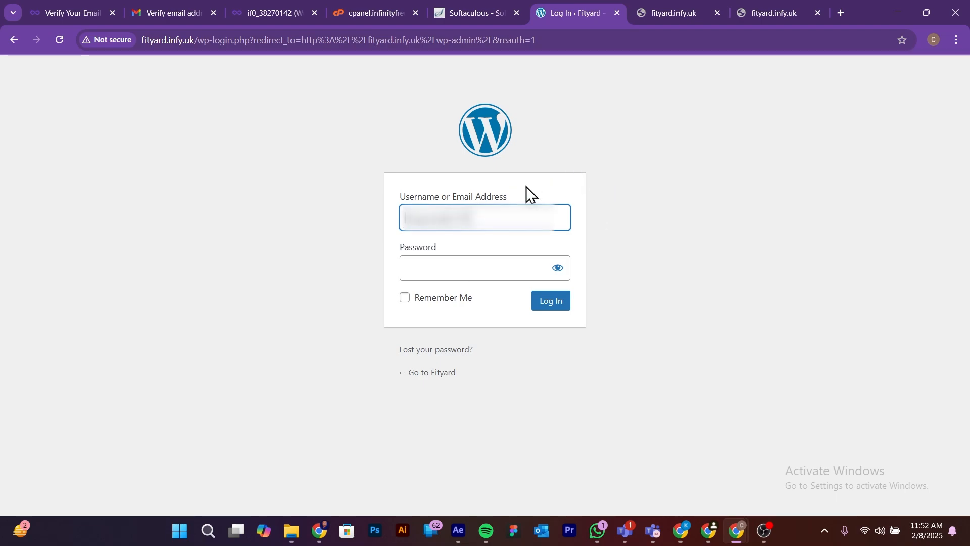
left_click(471, 269)
type("••••••••••••")
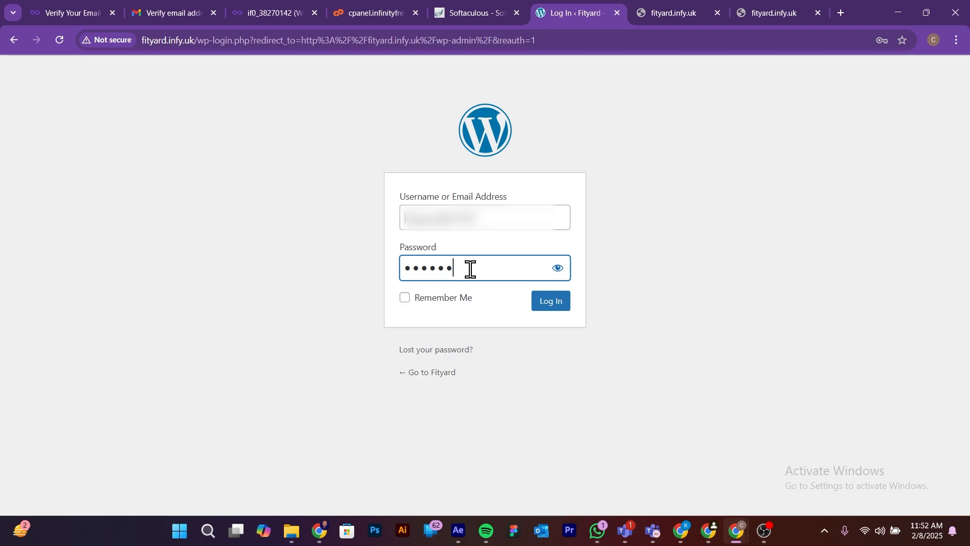
type("•••")
left_click(404, 303)
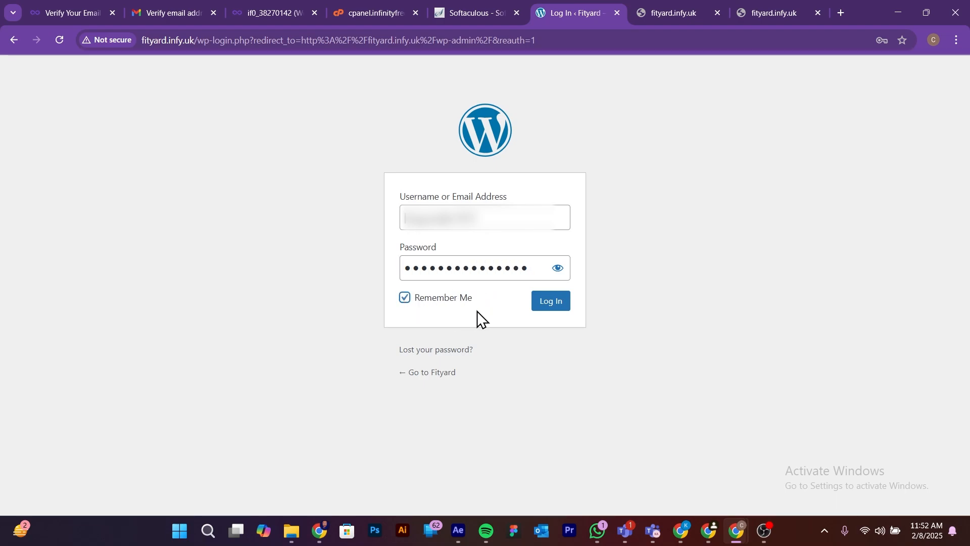
left_click(539, 308)
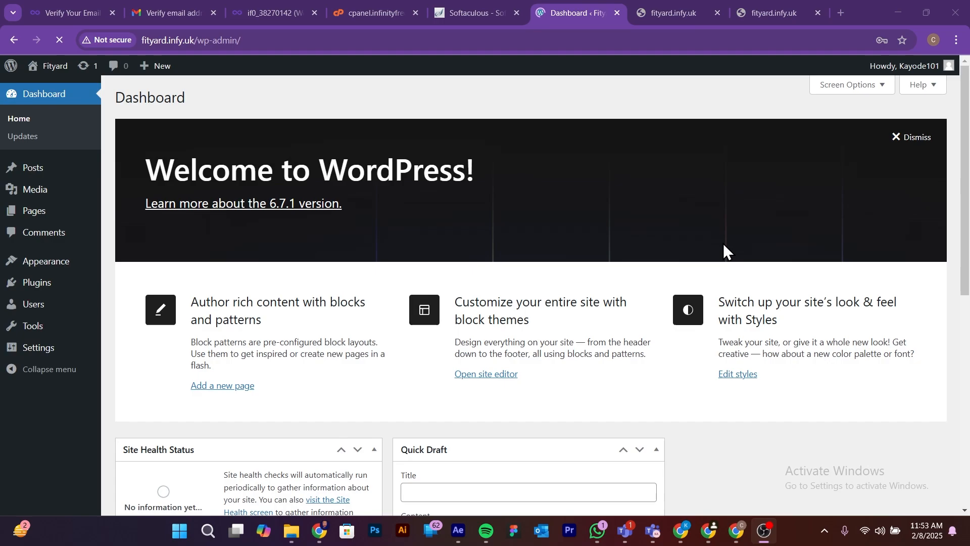
Step: Look over the WordPress dashboard widgets and retry loading the public site at fityard.infy.uk
scroll(310, 295, "down", 1)
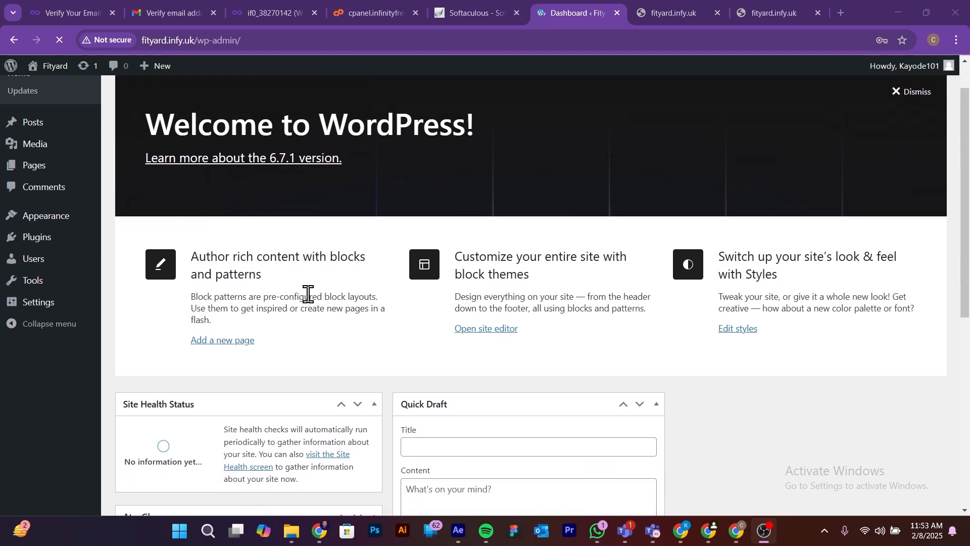
scroll(310, 295, "down", 4)
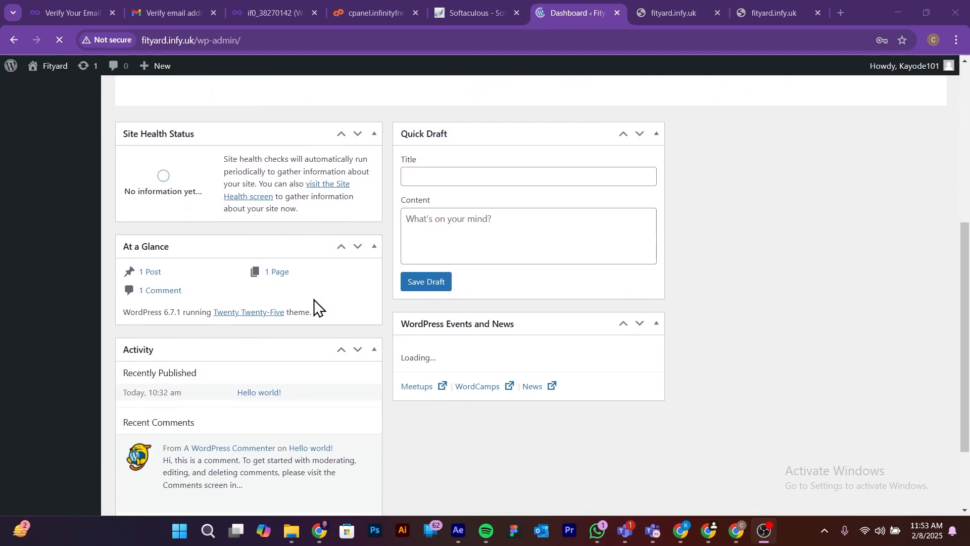
scroll(314, 303, "up", 4)
scroll(313, 303, "up", 1)
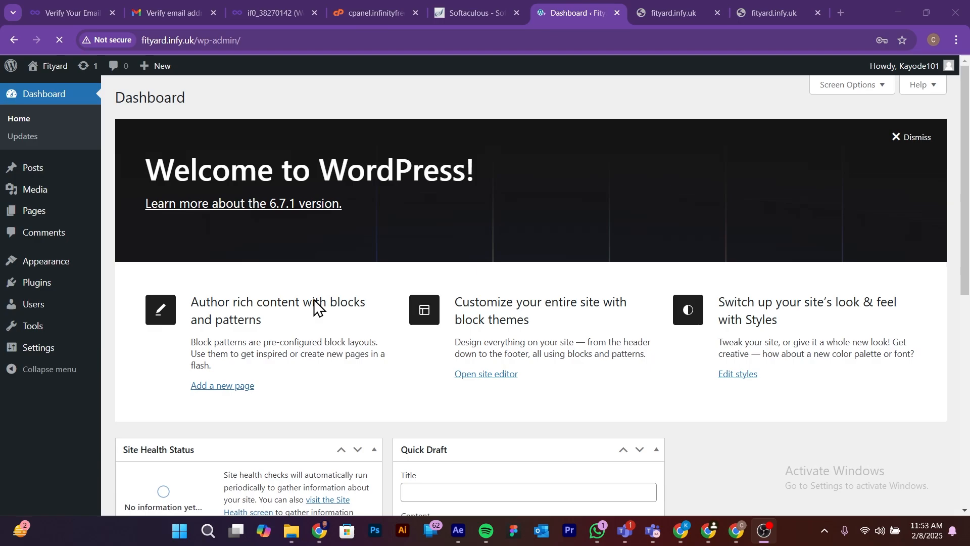
left_click(657, 15)
left_click(197, 41)
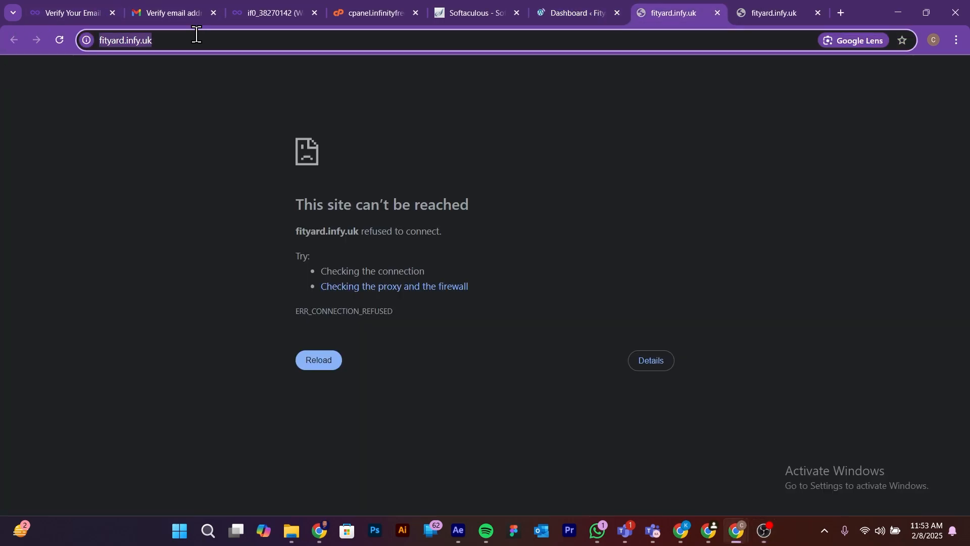
key("Return")
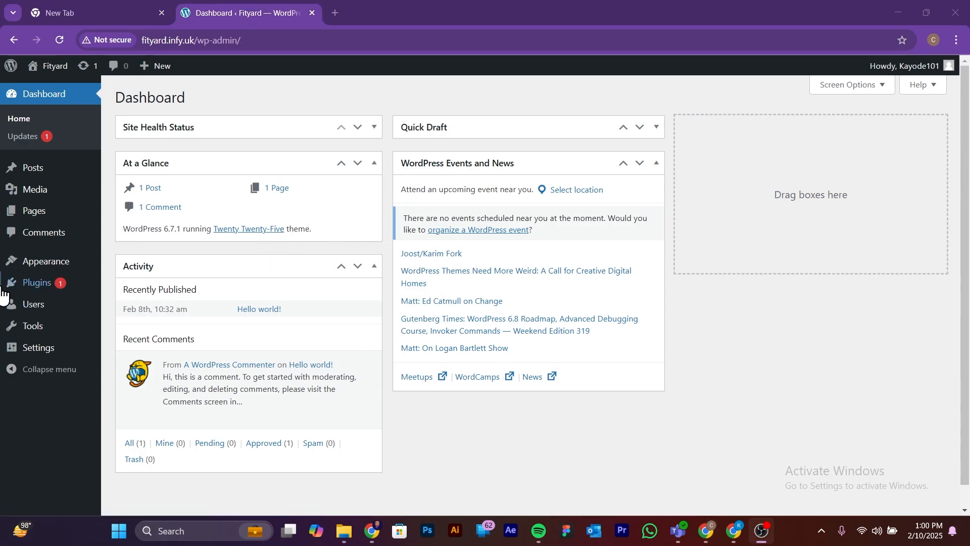
Step: Open the site's installed themes and go to the catalogue for adding a new theme
mouse_move(35, 263)
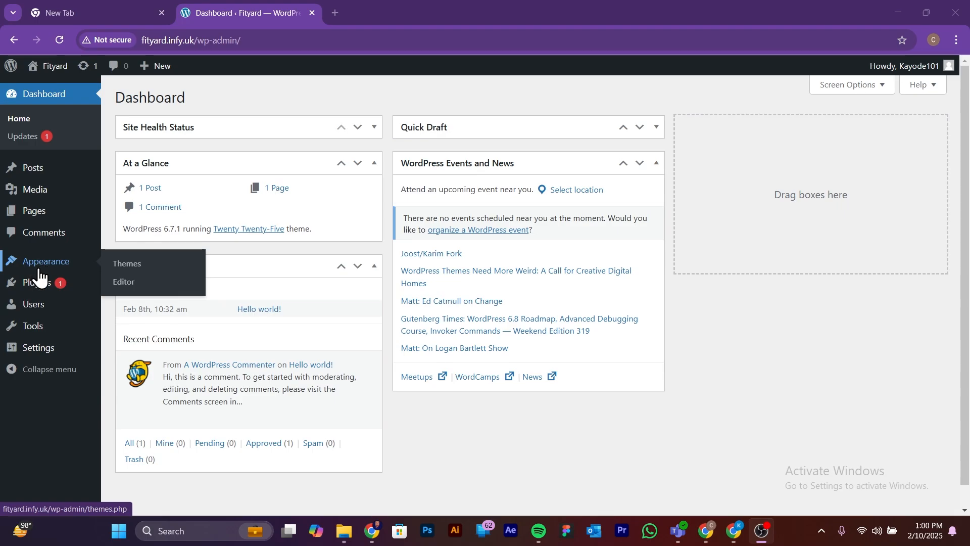
left_click(128, 267)
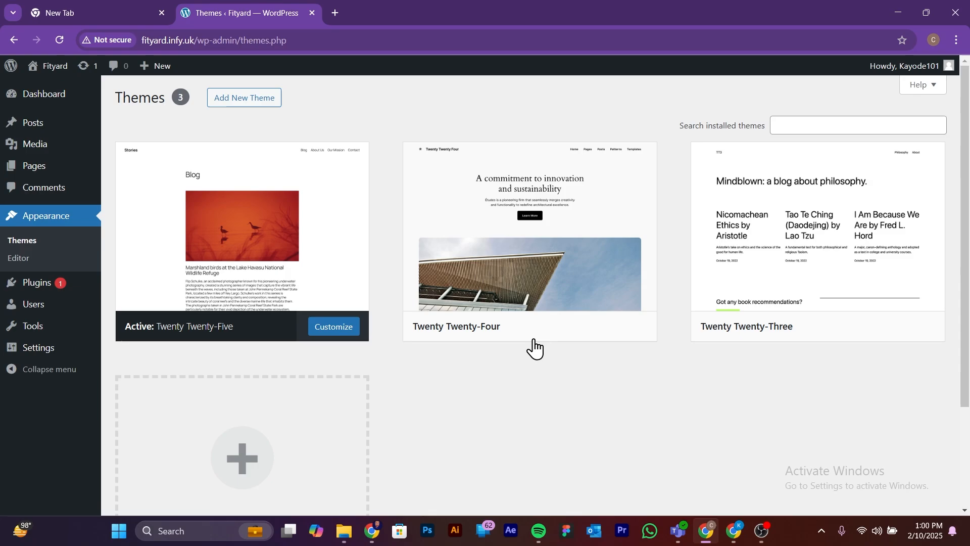
mouse_move(810, 348)
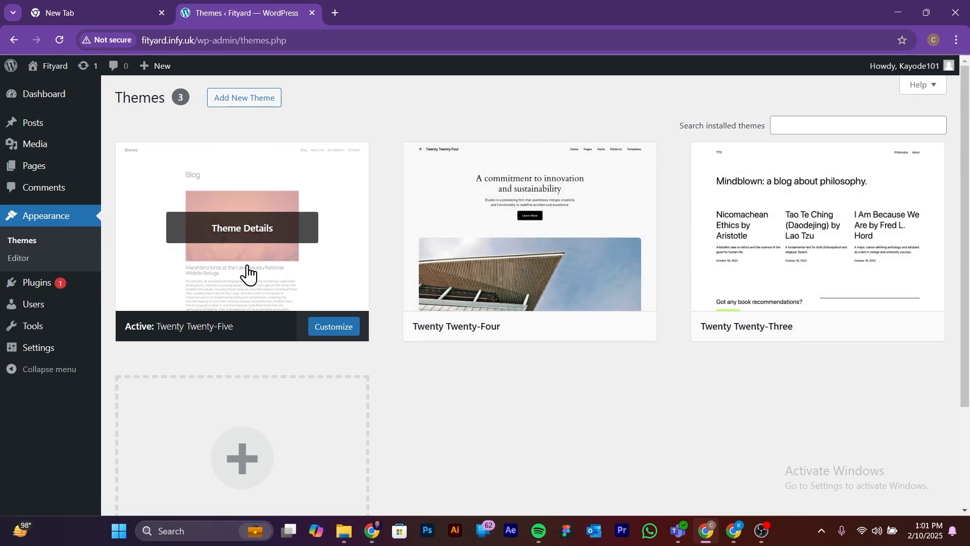
left_click(243, 99)
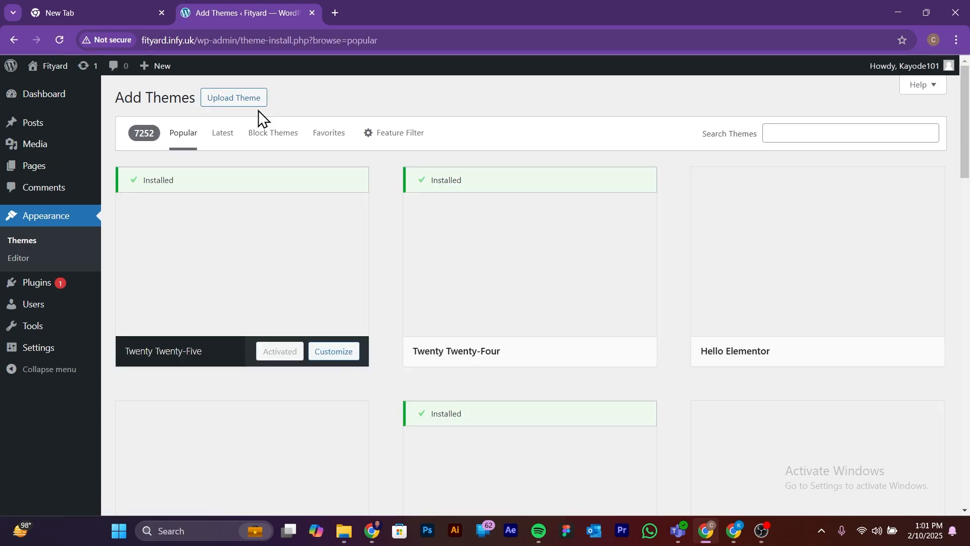
Step: Install the Astra theme from the popular themes and activate it on the site
left_click(798, 132)
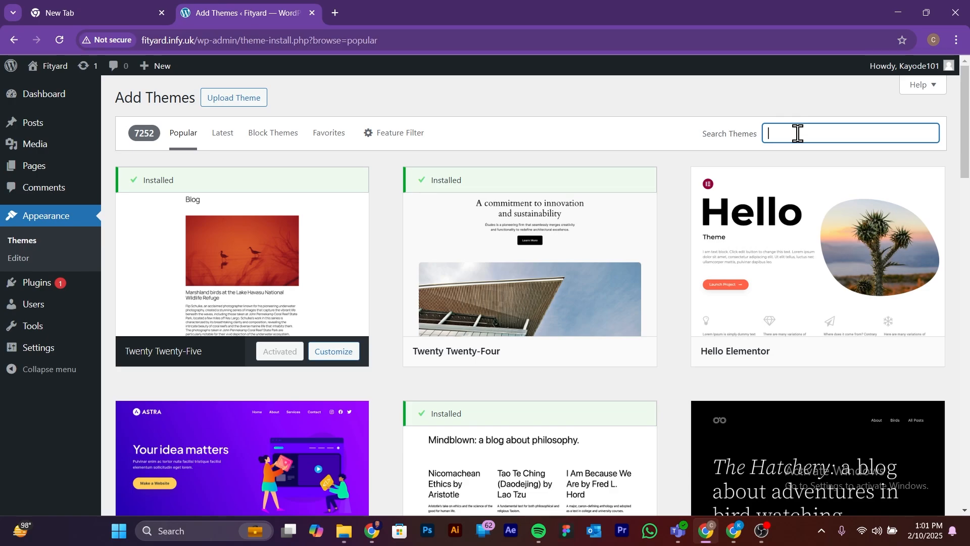
scroll(335, 245, "down", 6)
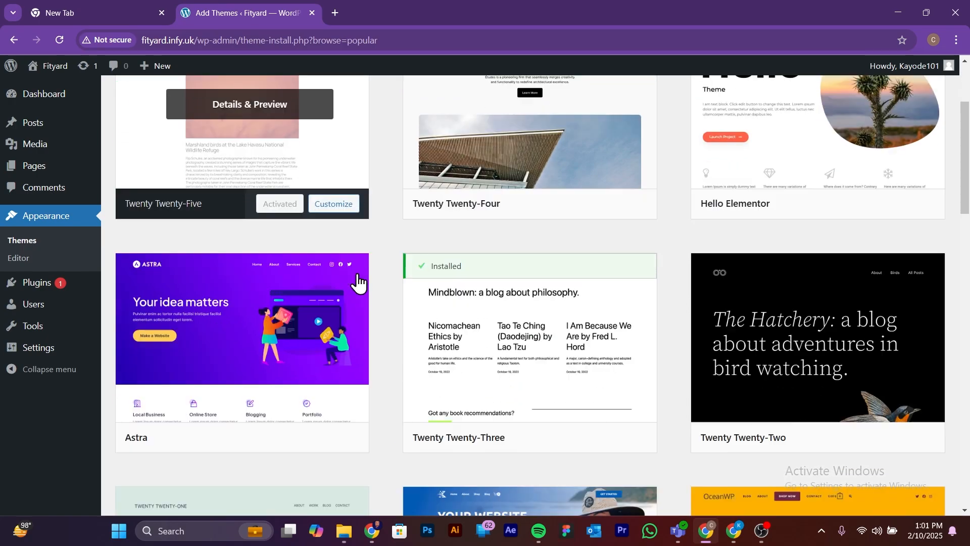
scroll(351, 289, "up", 1)
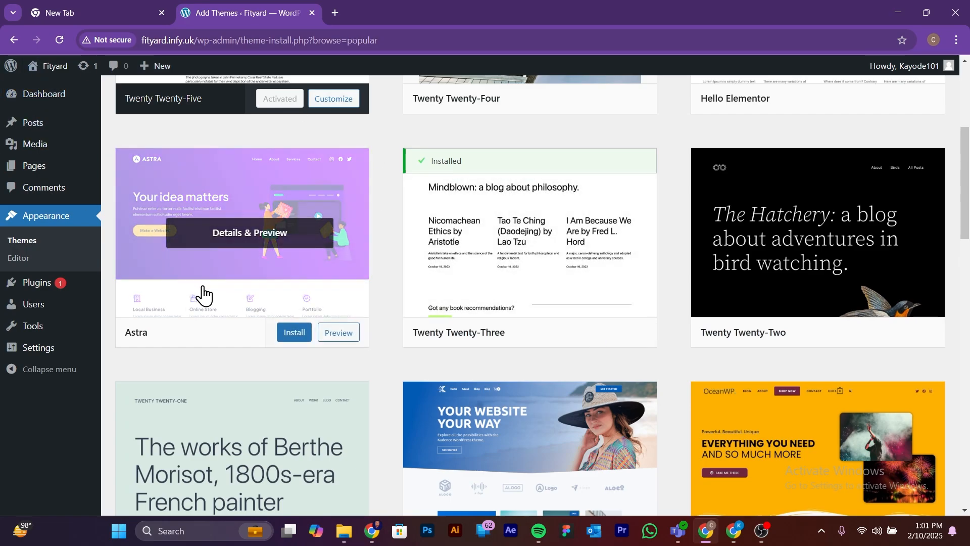
left_click(295, 334)
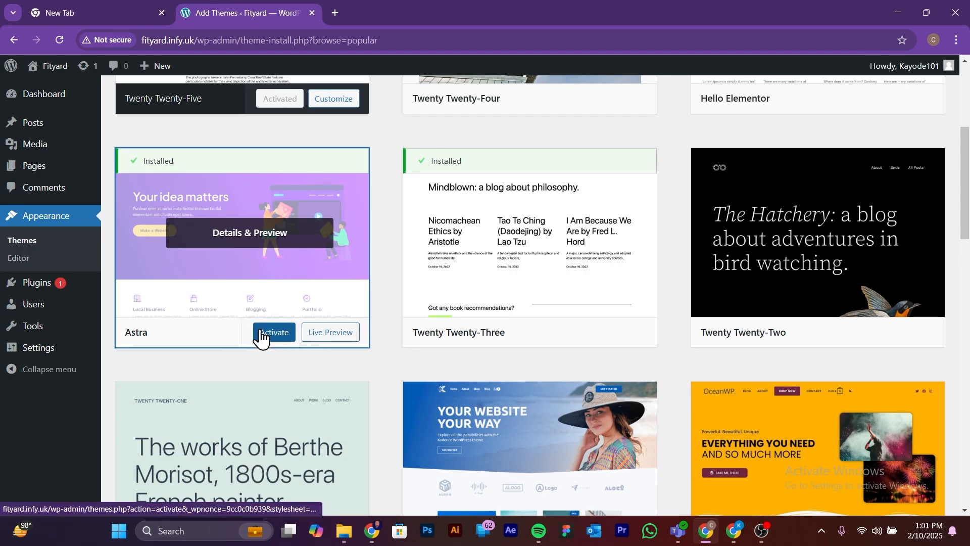
left_click(274, 333)
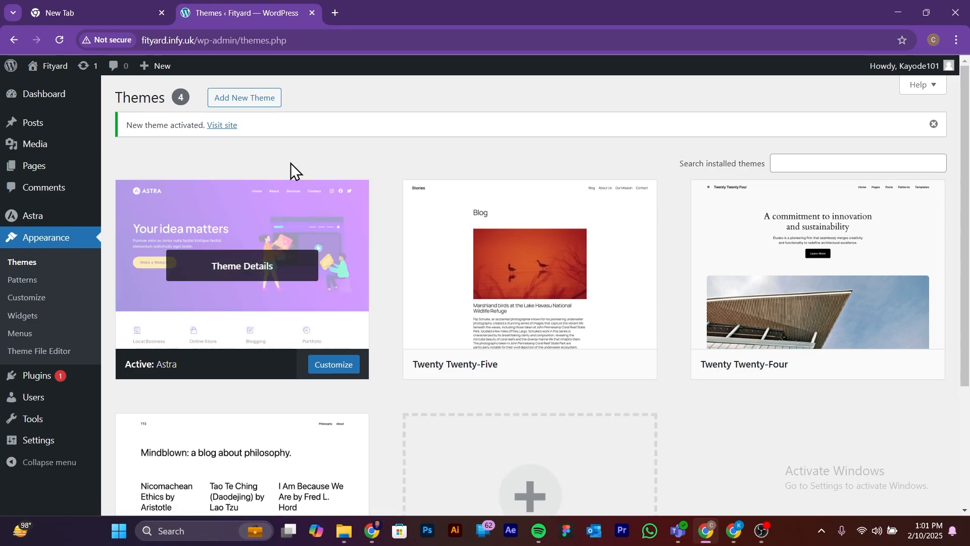
Step: View the public site at fityard.infy.uk in a new browser tab to check the Astra theme
left_click(335, 13)
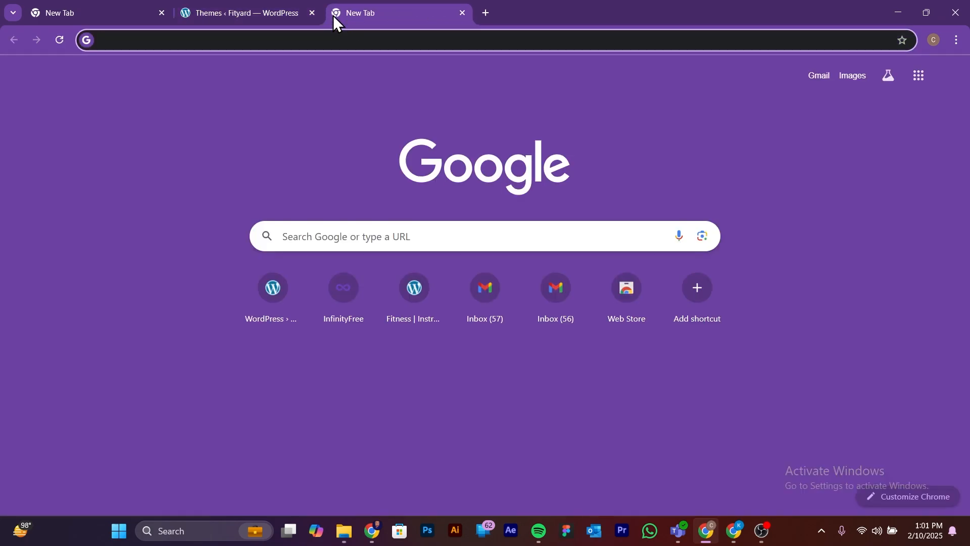
type("f")
key("Return")
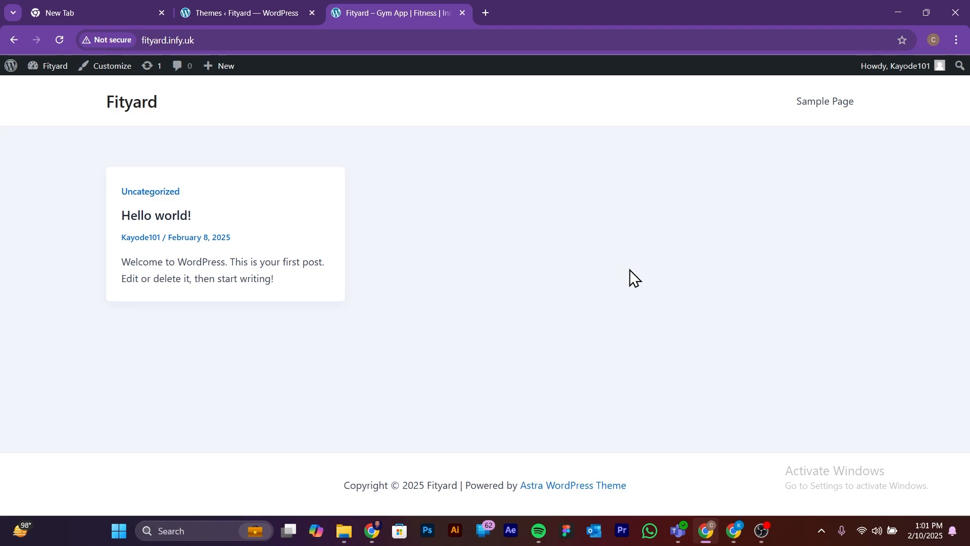
Step: Return to the WordPress admin and open the catalogue for adding a new plugin
left_click(257, 14)
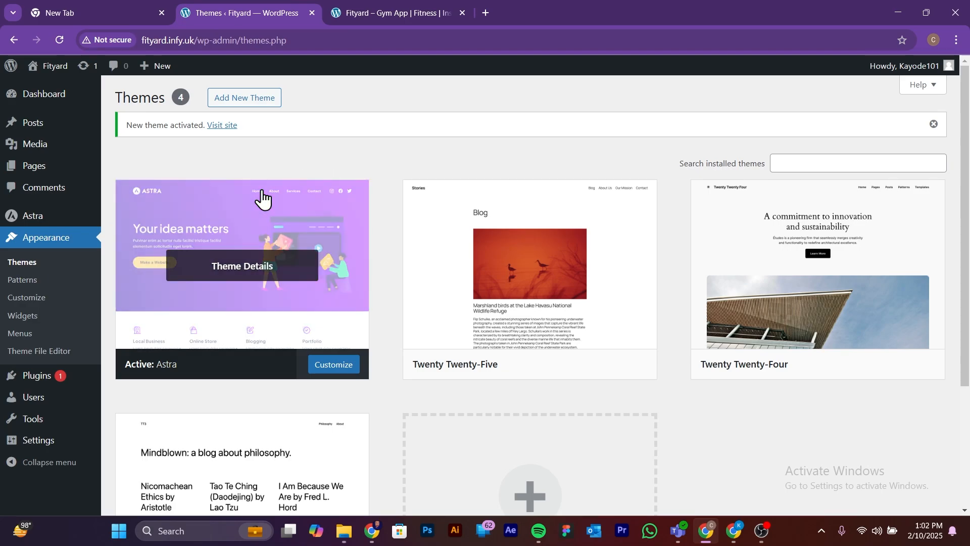
left_click(42, 375)
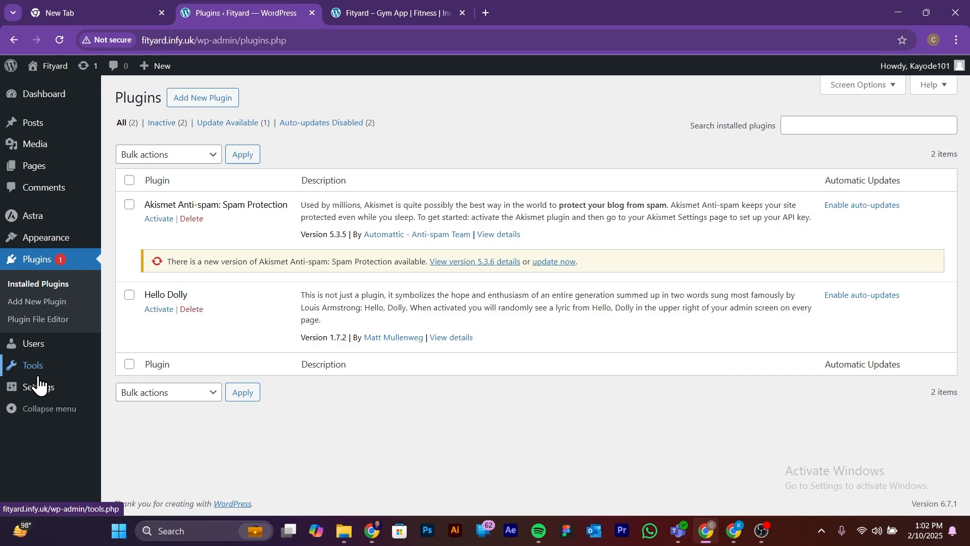
left_click(211, 99)
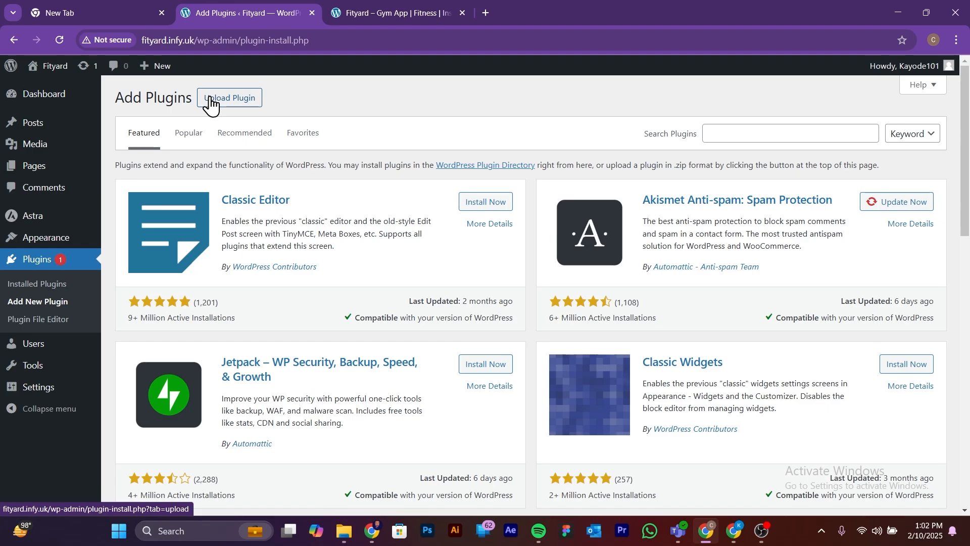
Step: Search the plugin catalogue for Starter, then install and activate the Starter Templates plugin by Brainstorm Force
left_click(762, 140)
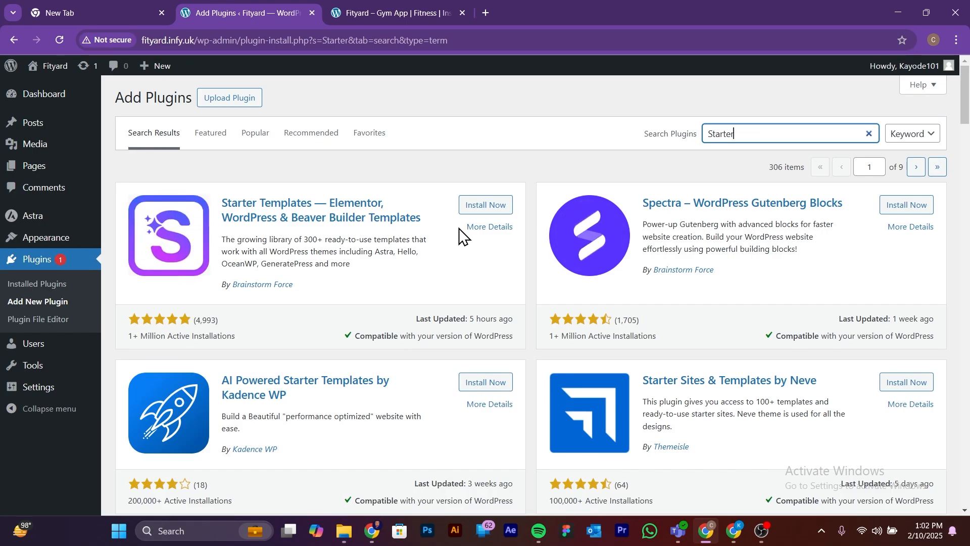
left_click(480, 205)
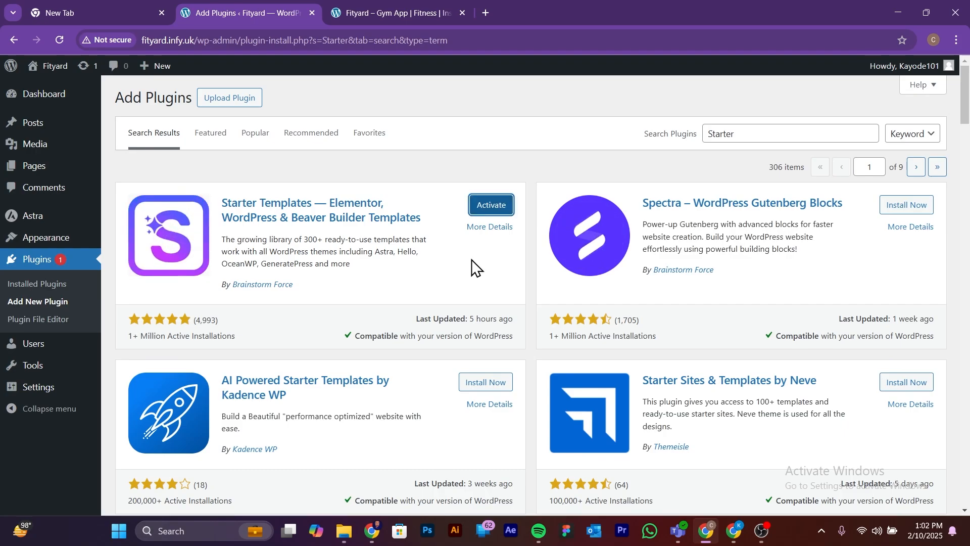
left_click(494, 207)
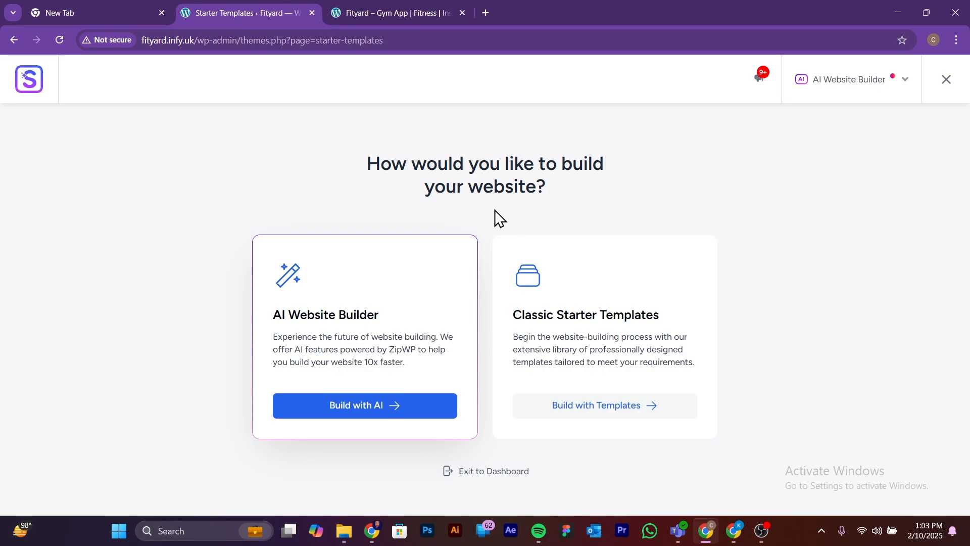
Step: Choose to build the website with Classic Starter Templates and dismiss the AI Builder offer
left_click(604, 406)
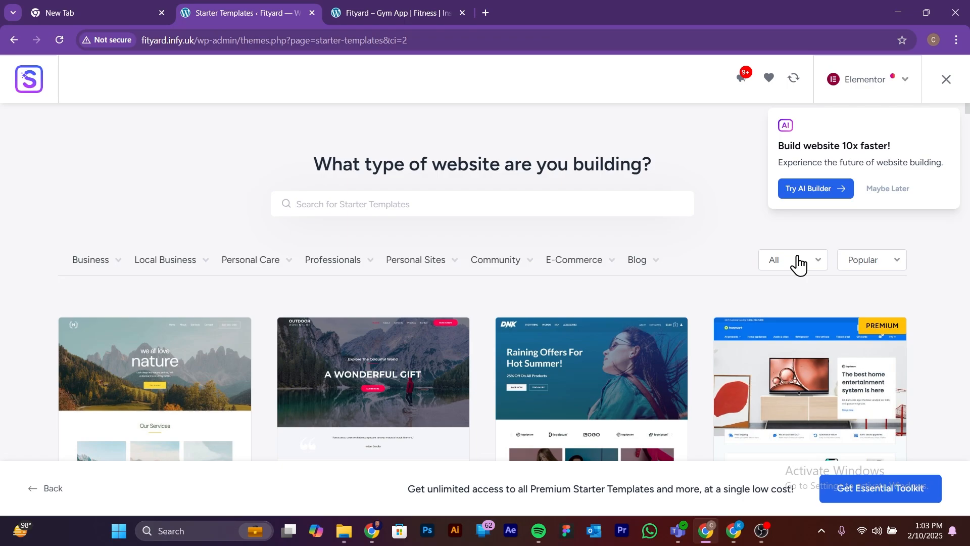
left_click(884, 195)
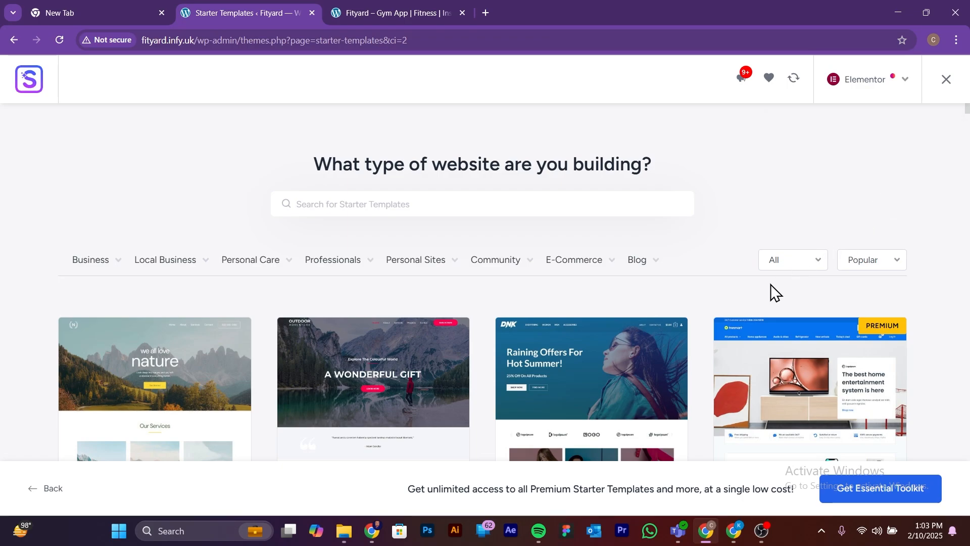
Step: Browse the popular Elementor starter templates shown first in the template library
scroll(526, 311, "down", 4)
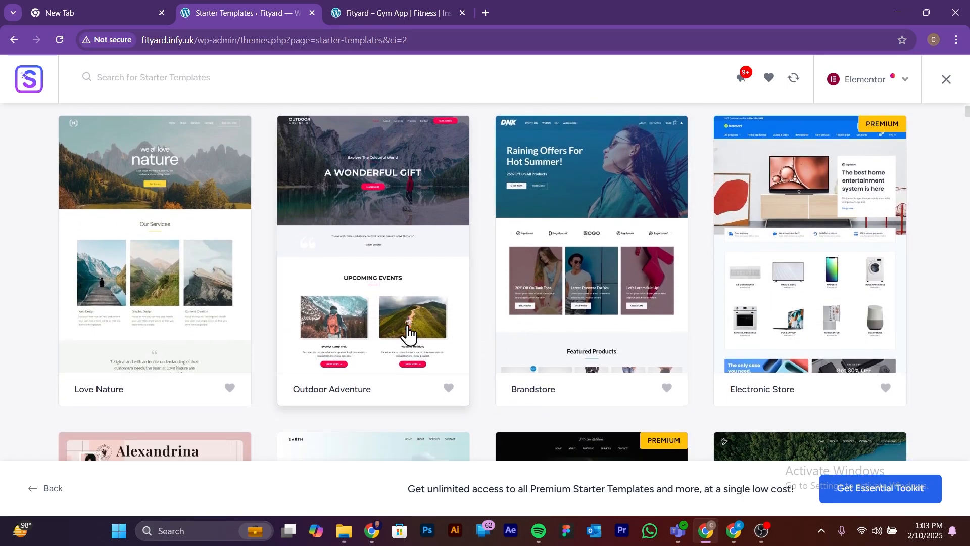
scroll(407, 323, "up", 3)
scroll(409, 330, "down", 2)
scroll(408, 331, "down", 6)
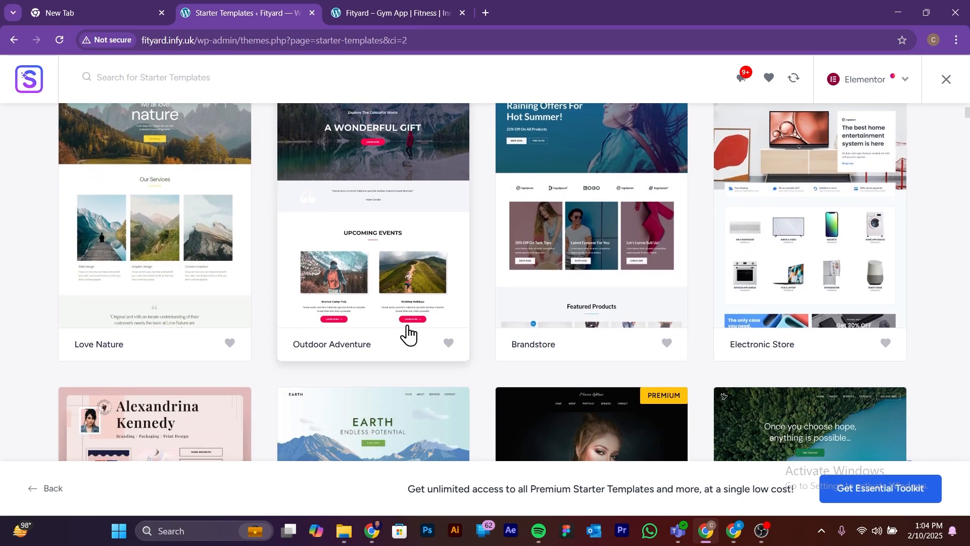
scroll(408, 331, "down", 10)
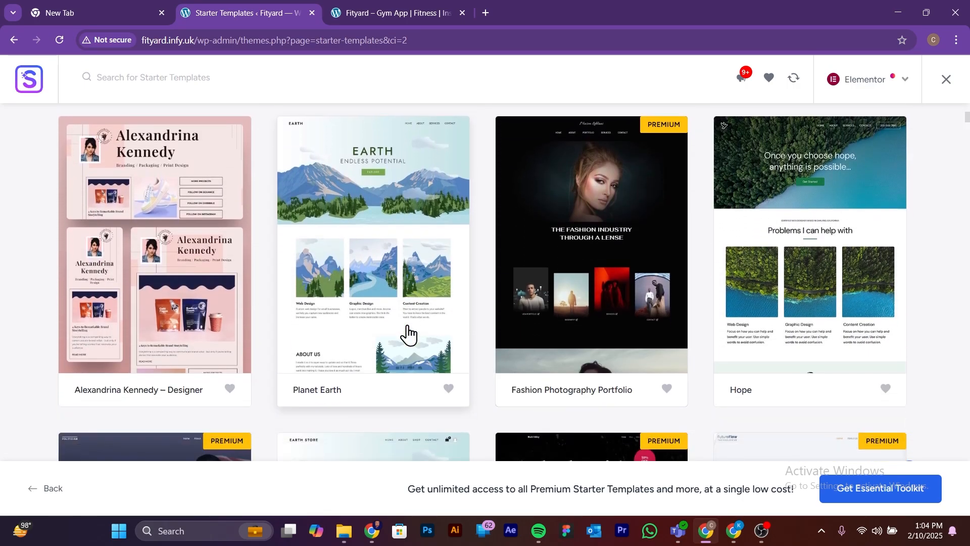
scroll(408, 334, "up", 15)
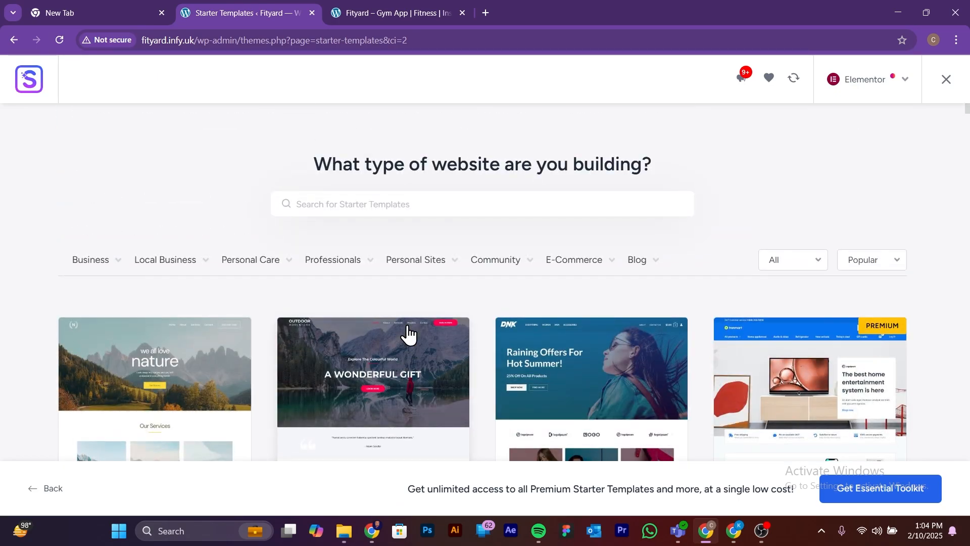
scroll(444, 313, "down", 3)
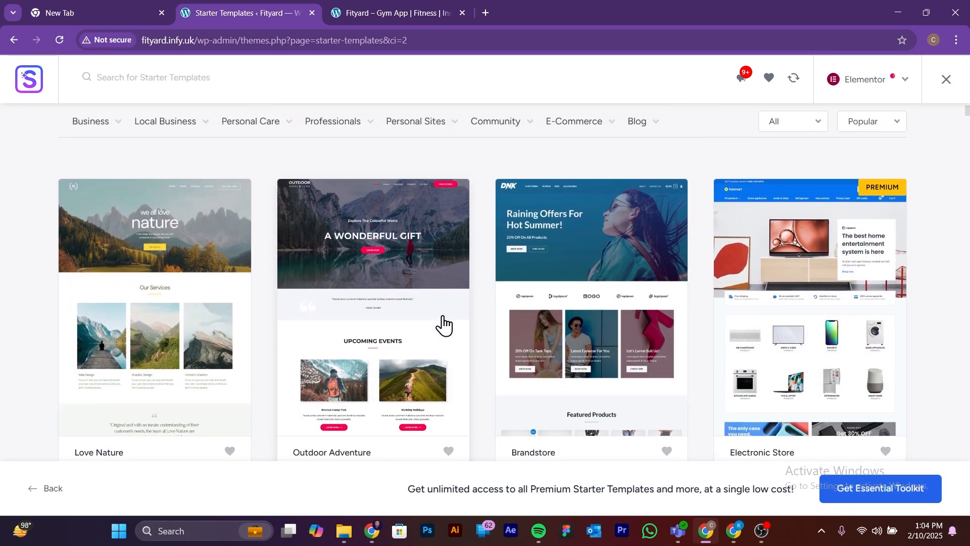
scroll(443, 318, "up", 2)
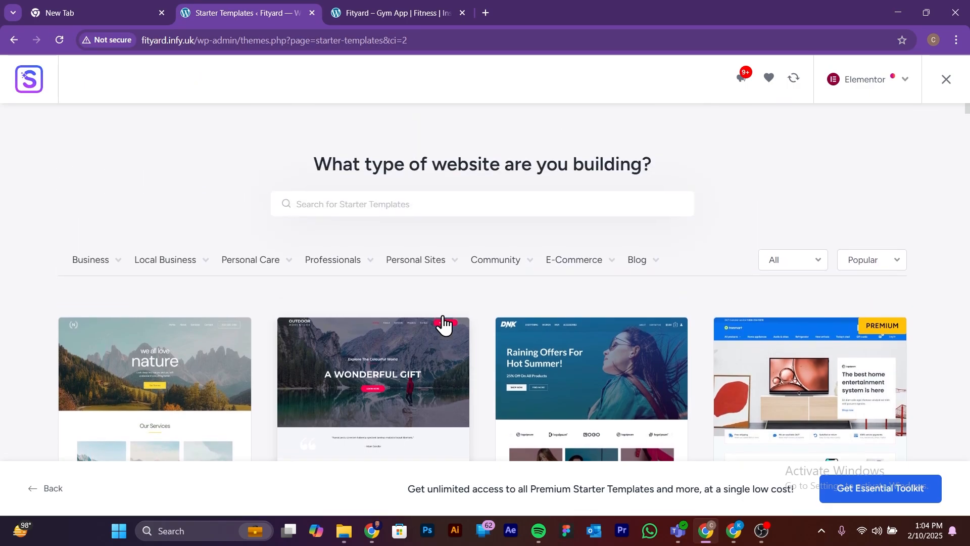
scroll(717, 371, "down", 3)
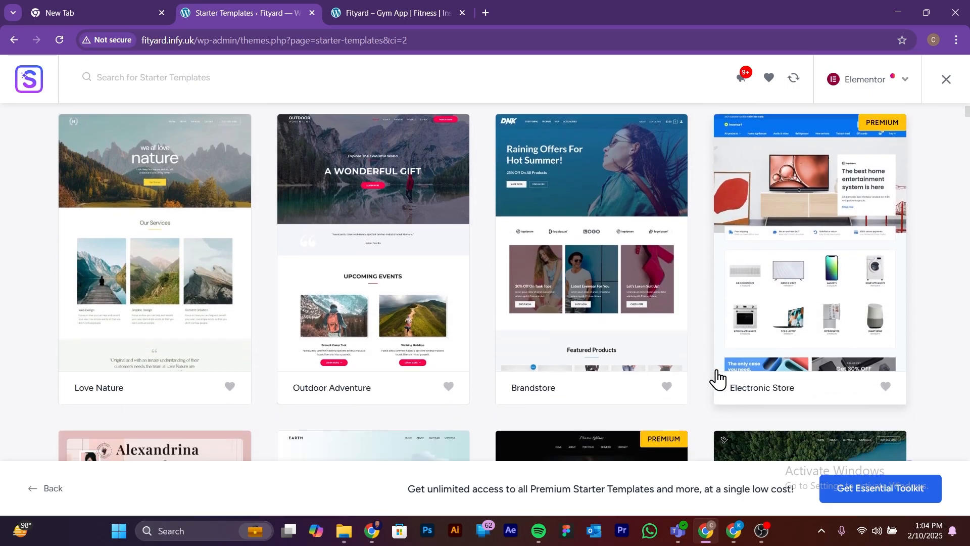
scroll(717, 373, "up", 4)
Step: Look through the template categories such as Professionals and examine more designs further down the unfiltered library
mouse_move(189, 257)
mouse_move(270, 277)
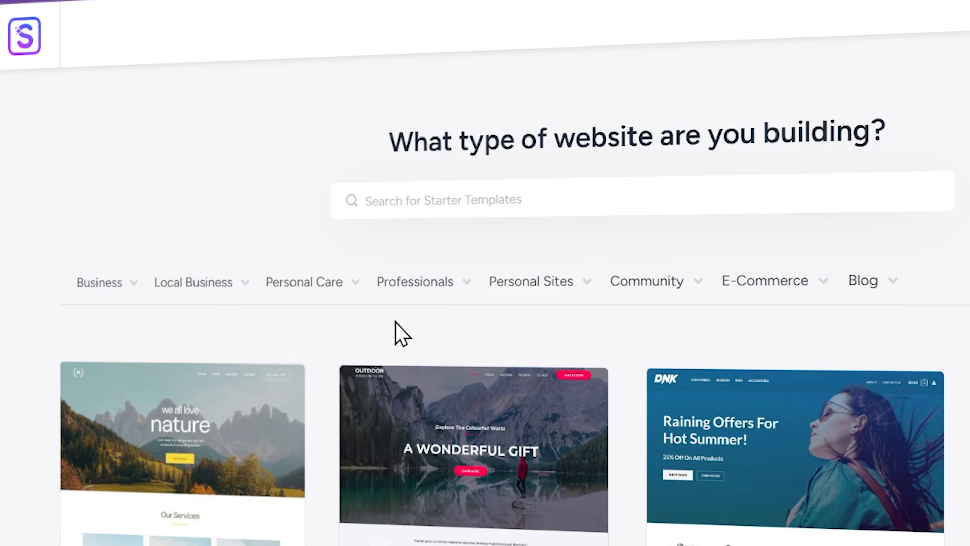
mouse_move(431, 282)
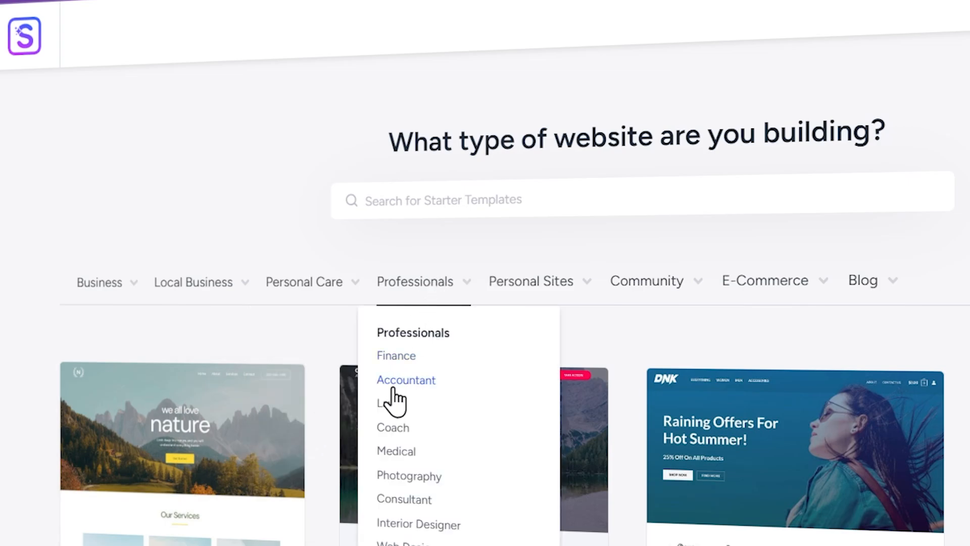
scroll(841, 442, "down", 6)
scroll(601, 422, "down", 8)
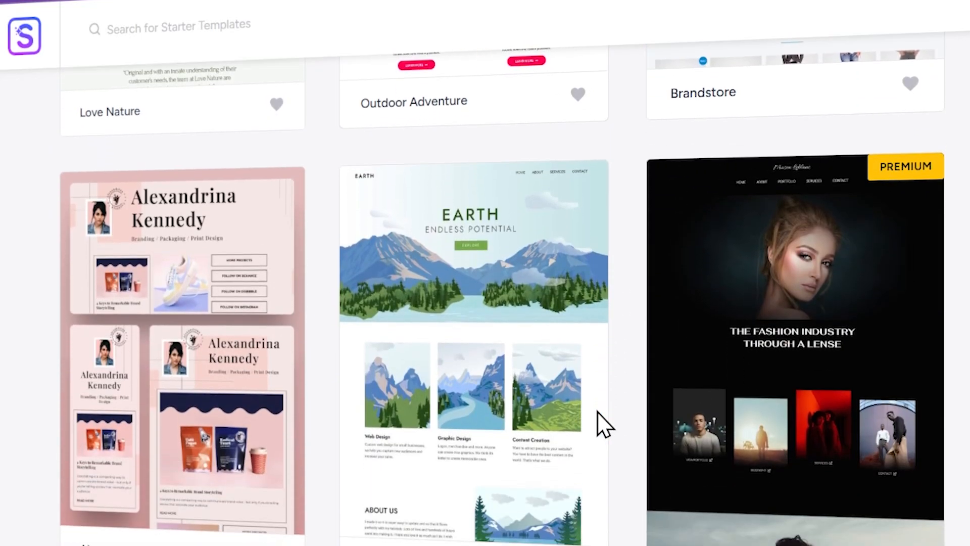
scroll(600, 424, "down", 12)
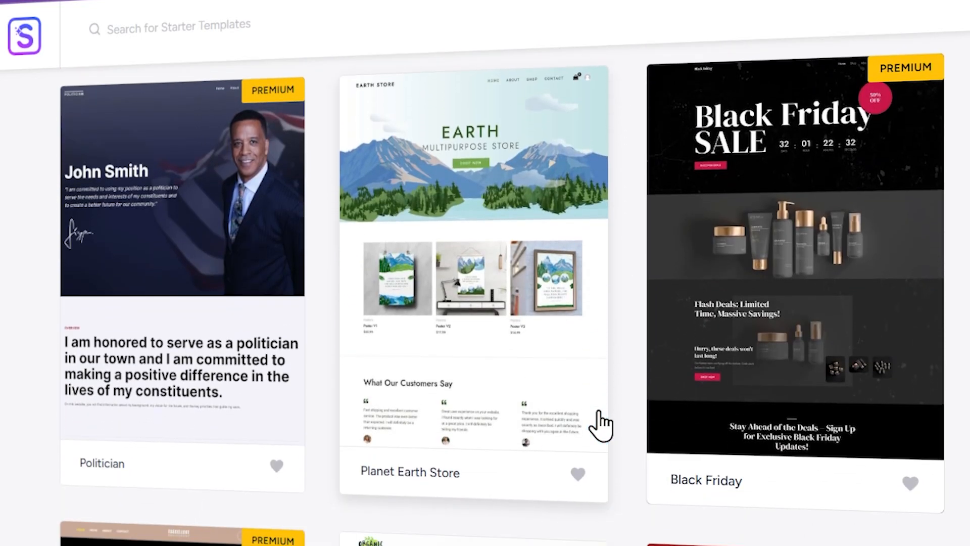
scroll(601, 423, "down", 7)
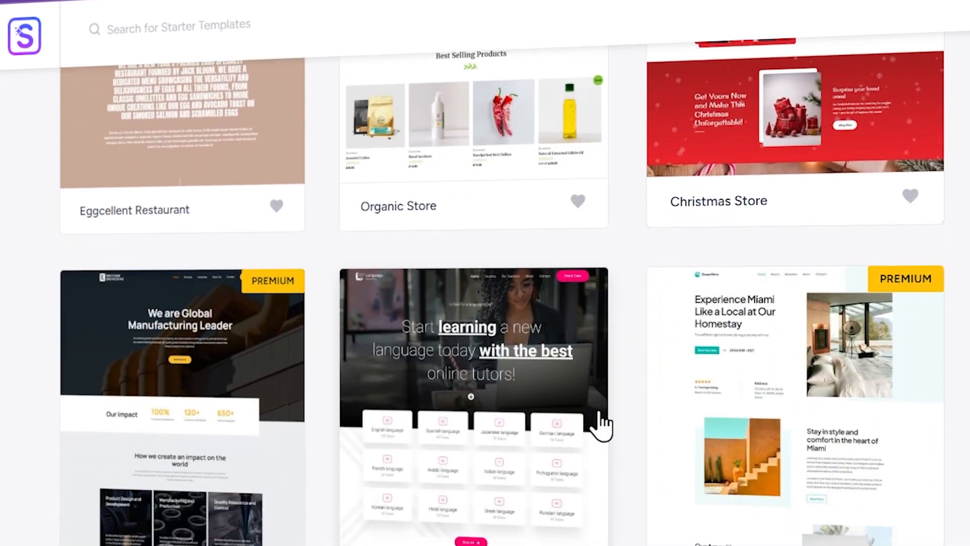
scroll(601, 424, "up", 4)
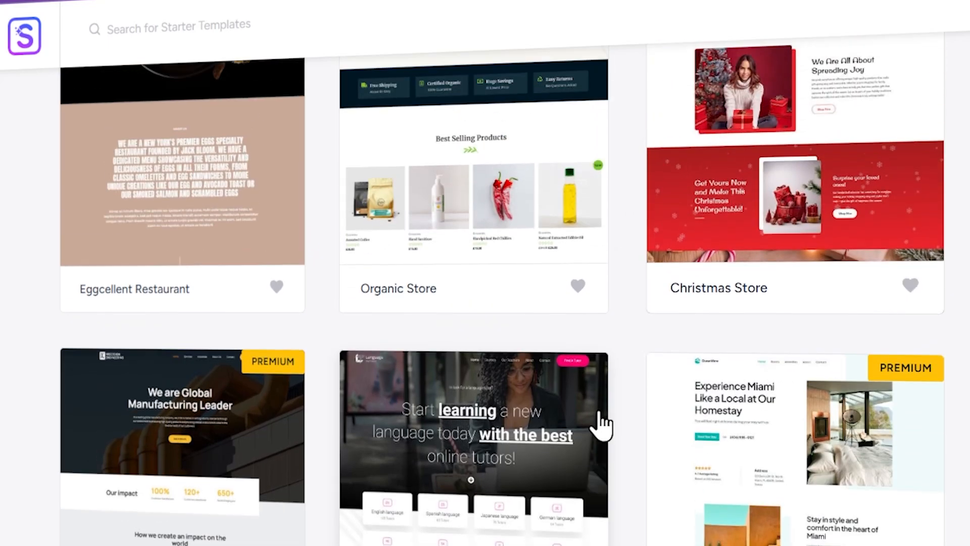
scroll(602, 423, "up", 12)
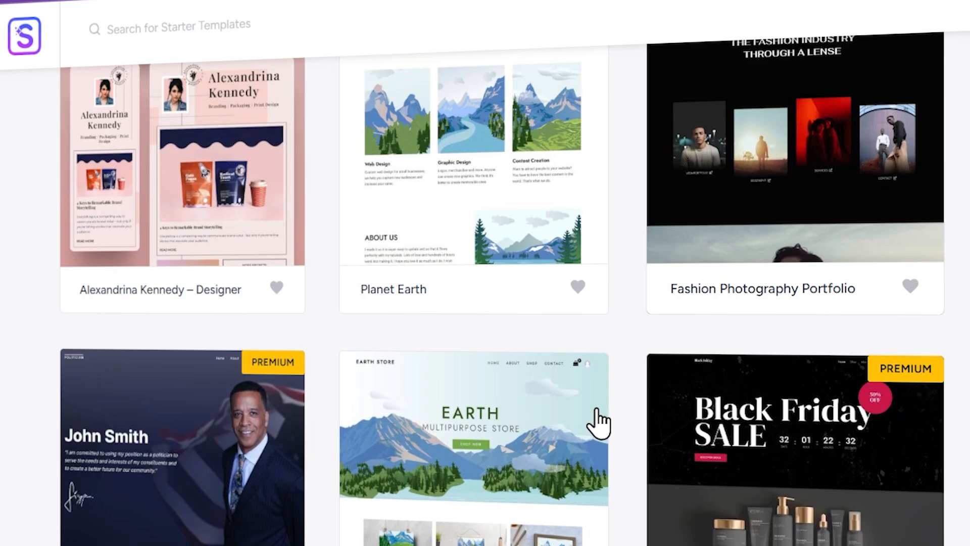
scroll(599, 423, "up", 15)
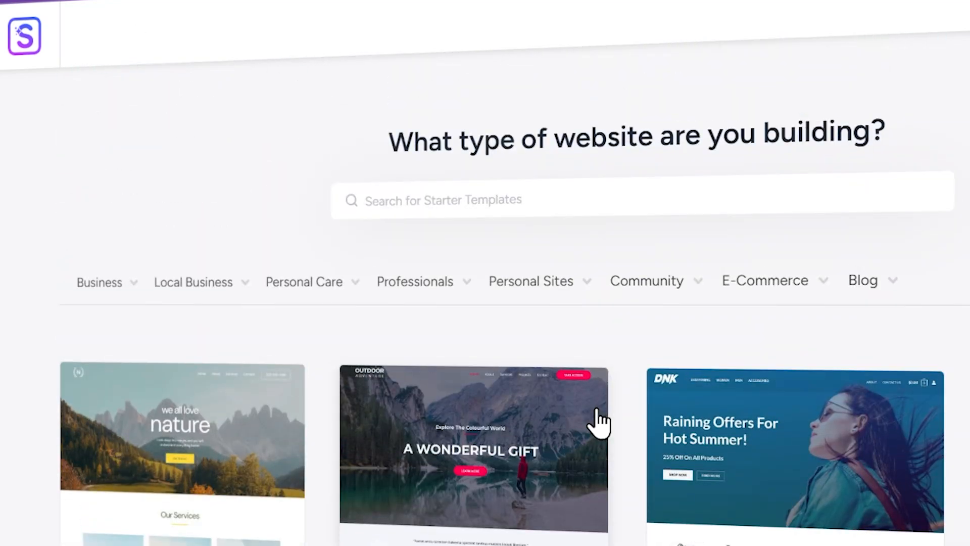
Step: Filter the starter templates by Fitness under Personal Care and look through the matching designs
mouse_move(342, 283)
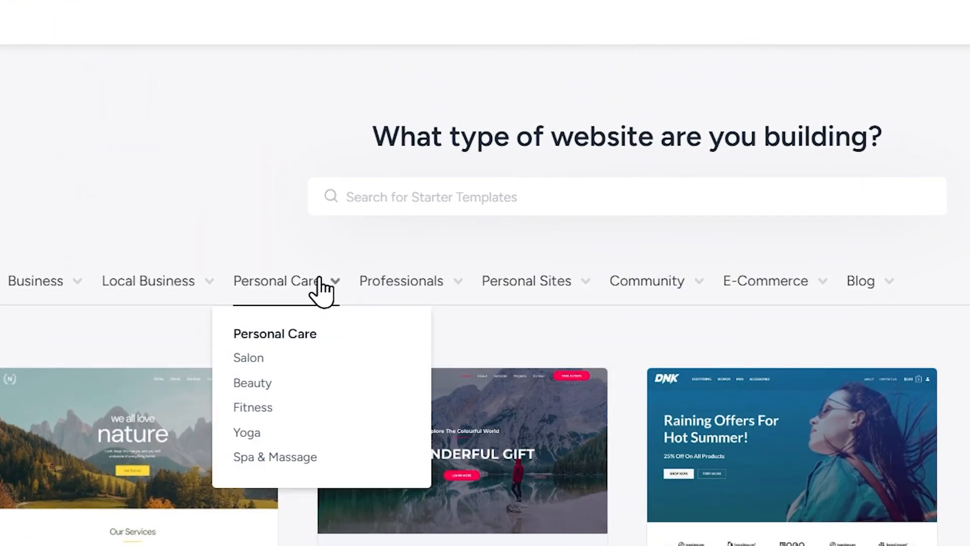
left_click(254, 410)
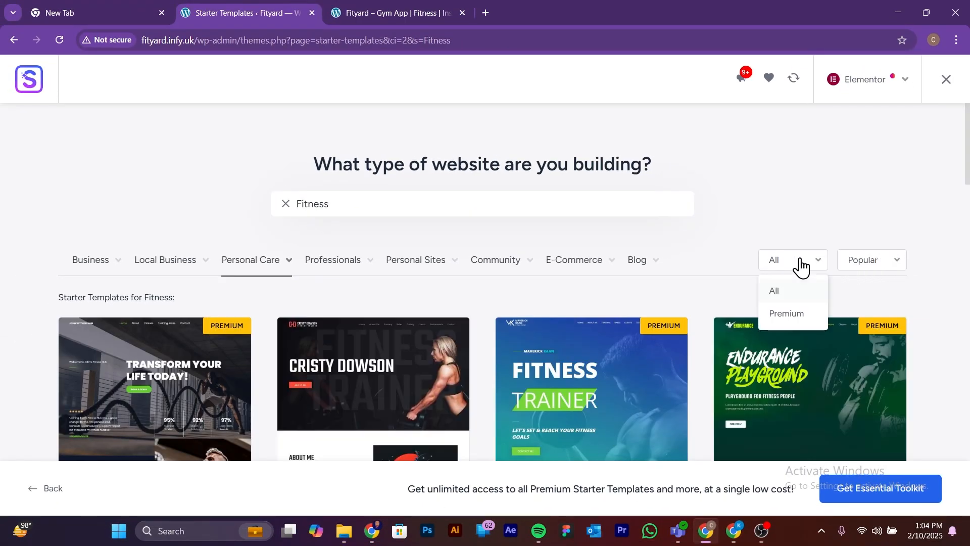
scroll(349, 293, "down", 5)
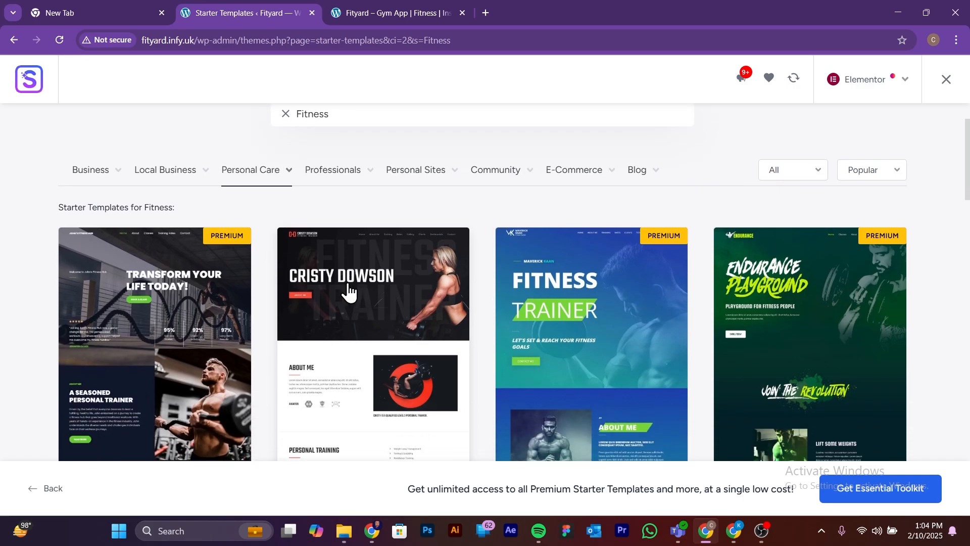
scroll(350, 293, "down", 12)
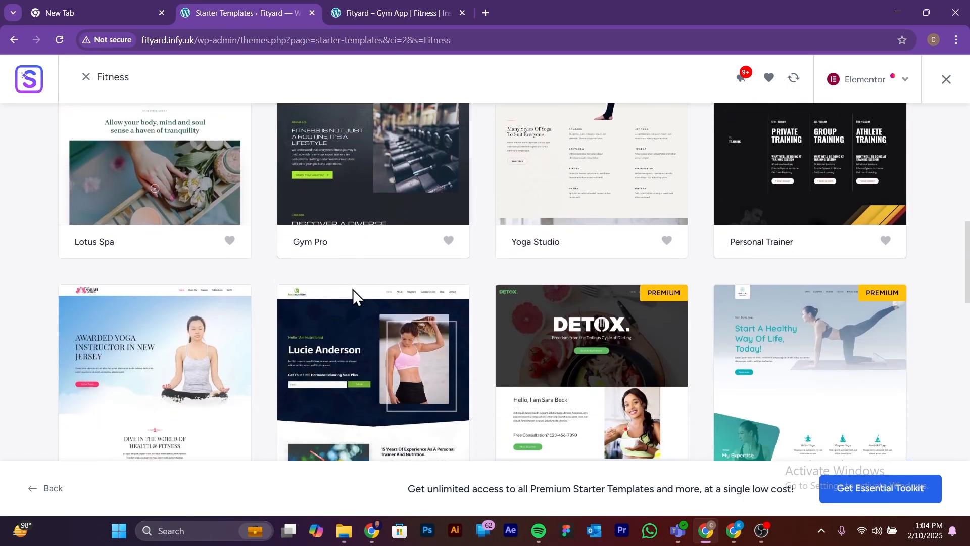
scroll(353, 289, "down", 12)
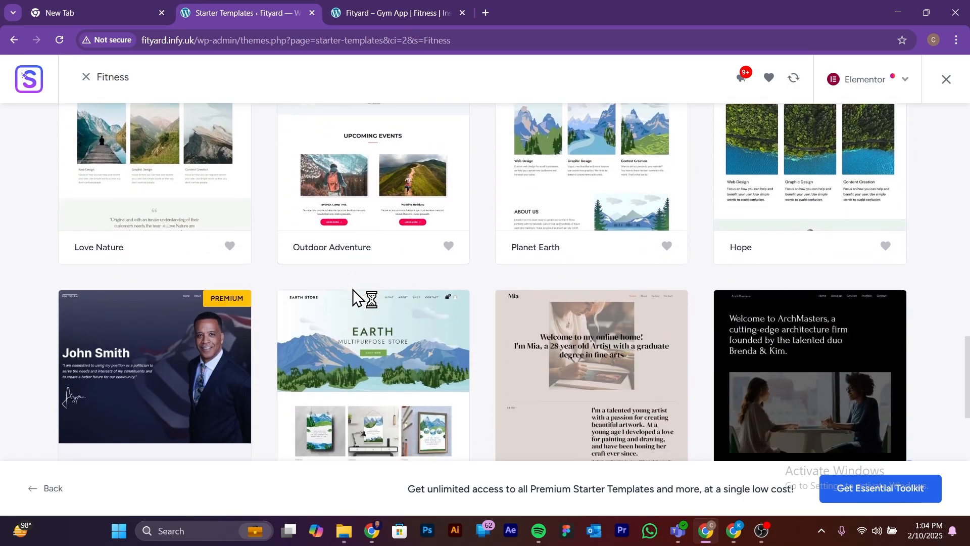
scroll(352, 289, "down", 10)
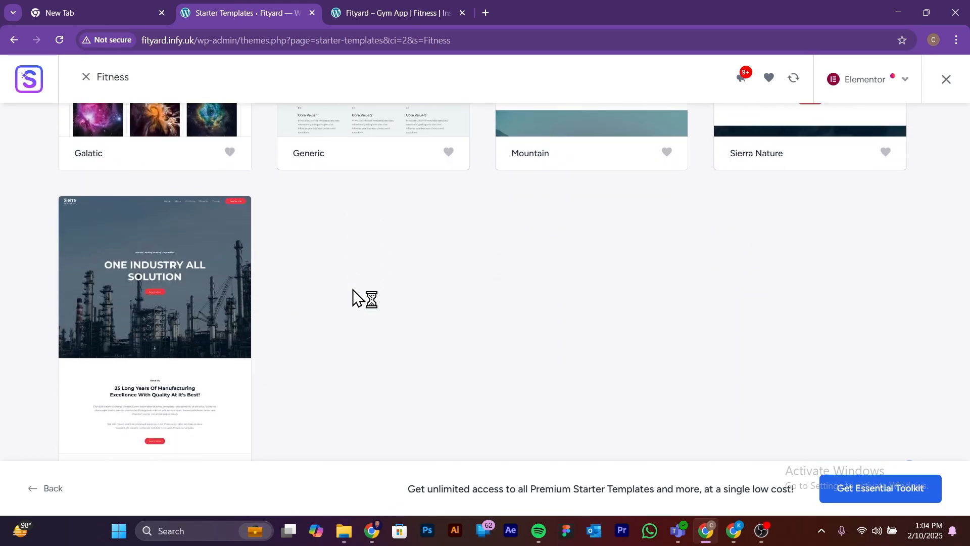
scroll(353, 289, "up", 15)
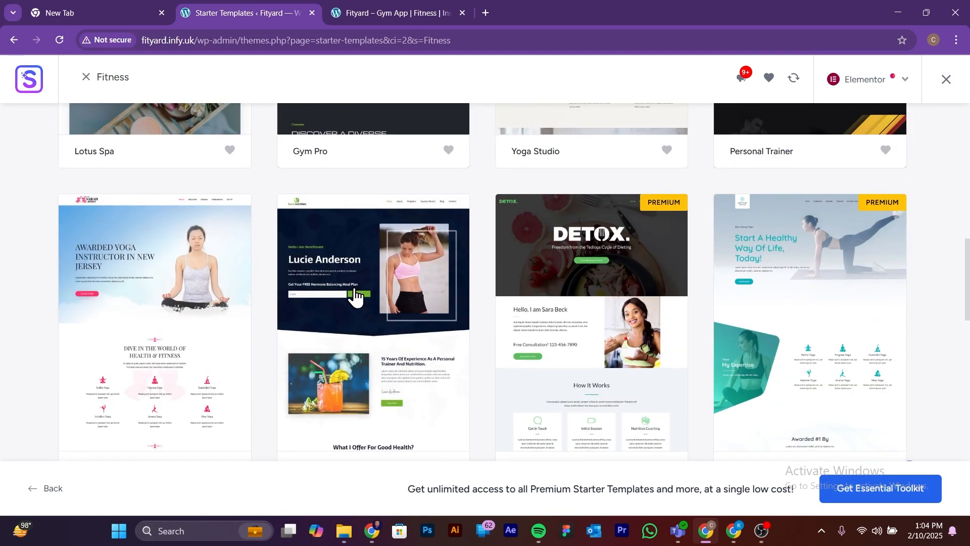
scroll(354, 295, "up", 8)
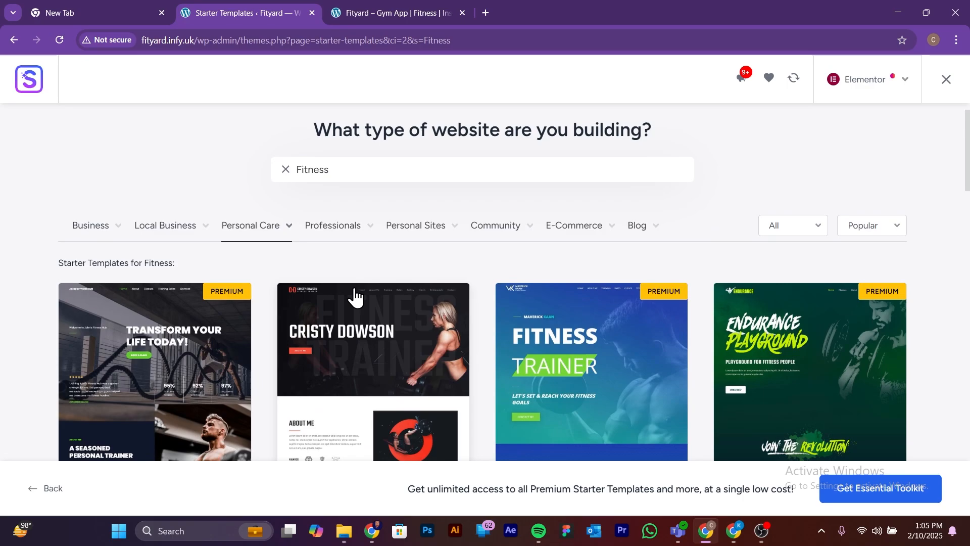
Step: Check the Business subcategories, then filter the starter templates by Local Business and browse the designs
mouse_move(109, 267)
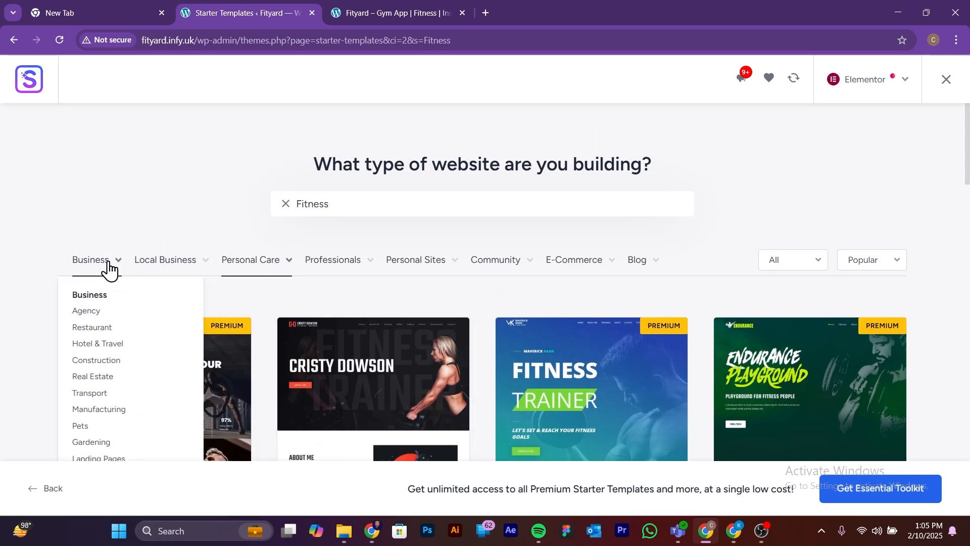
scroll(108, 267, "down", 1)
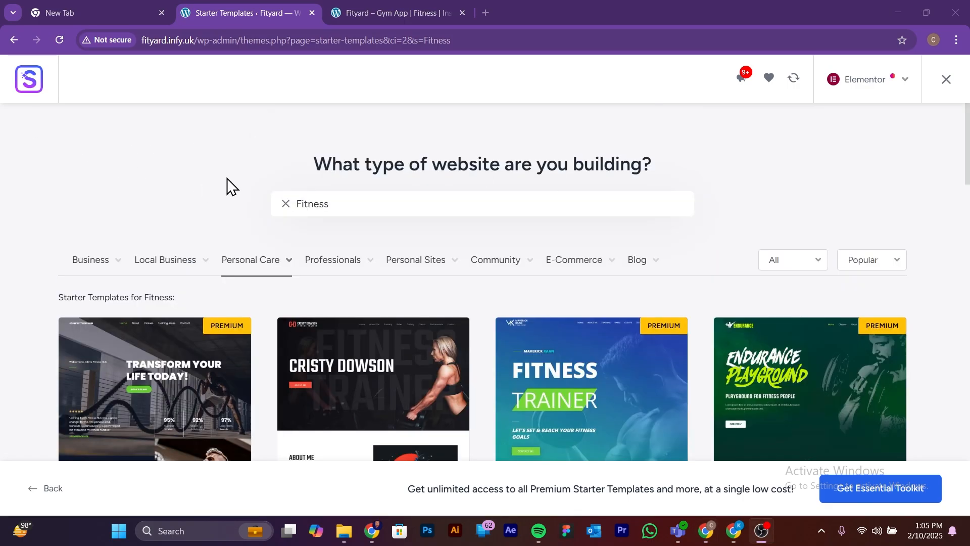
scroll(223, 221, "down", 1)
scroll(175, 218, "up", 1)
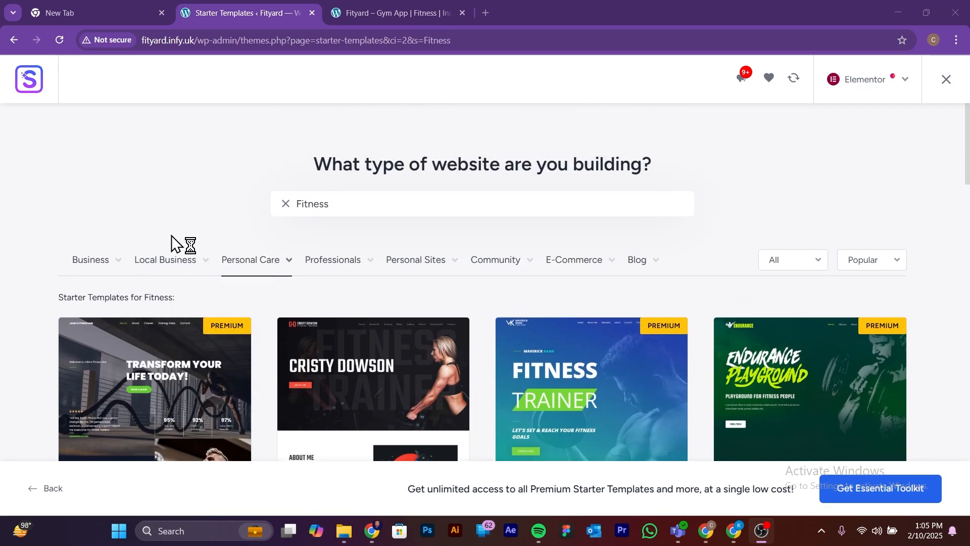
left_click(166, 260)
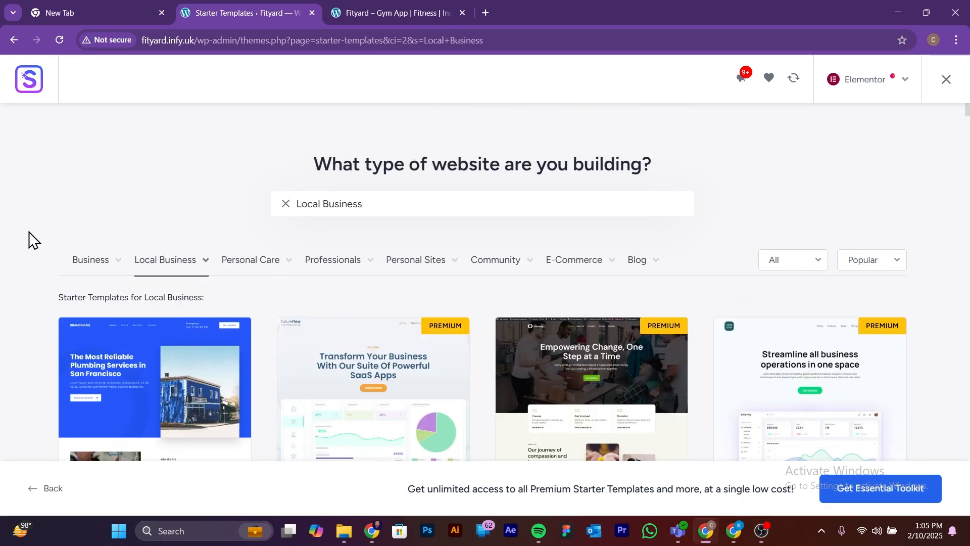
scroll(90, 275, "down", 6)
scroll(112, 297, "down", 5)
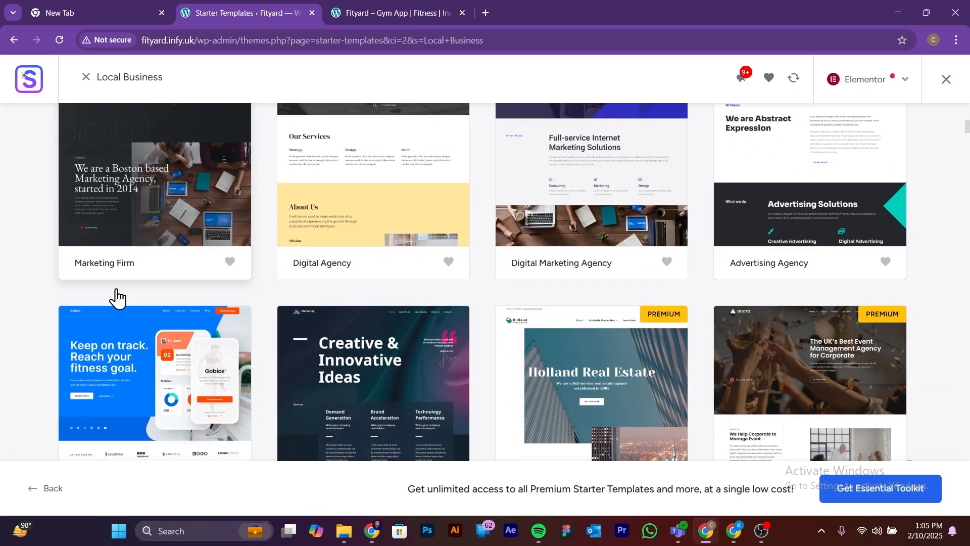
scroll(162, 247, "up", 1)
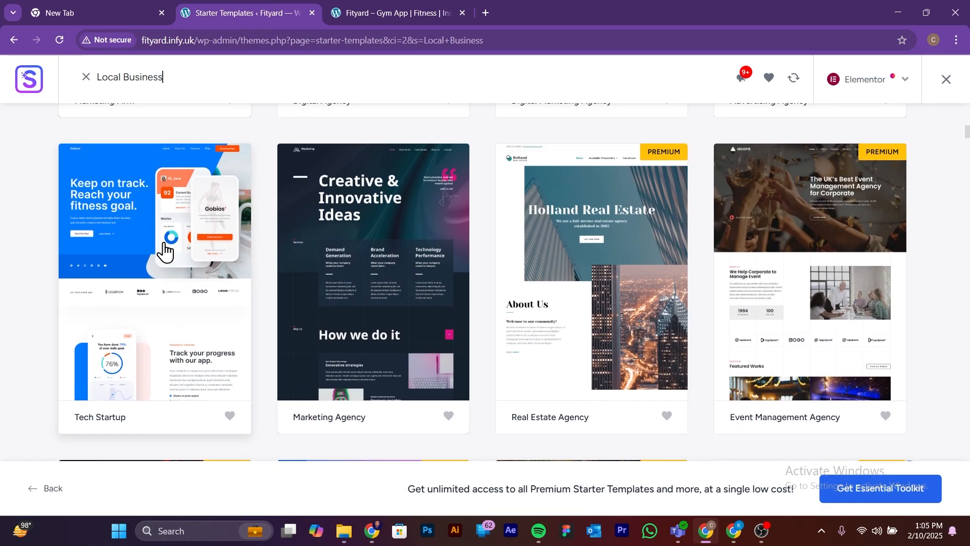
scroll(134, 278, "up", 10)
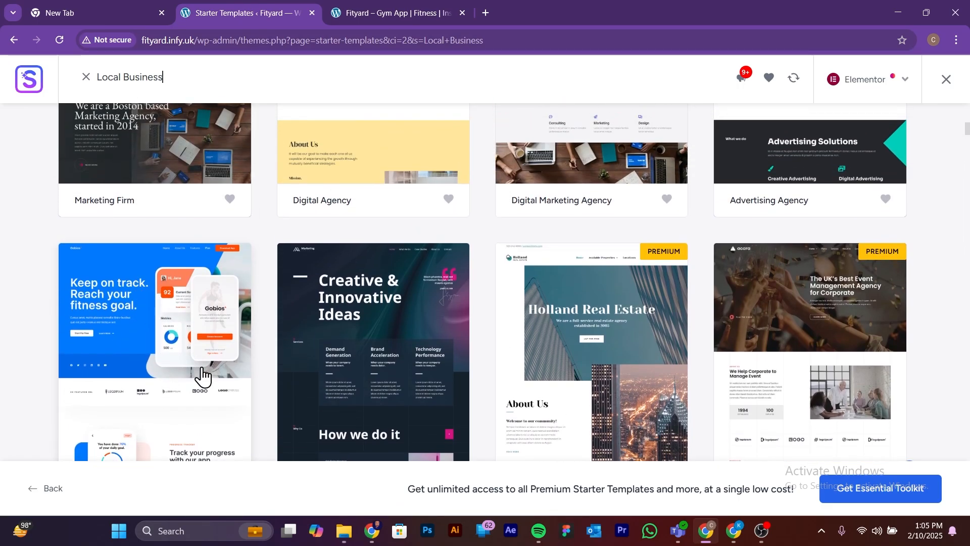
Step: Look through the Local Business starter templates and select the Tech Startup template with the fitness app design
mouse_move(197, 273)
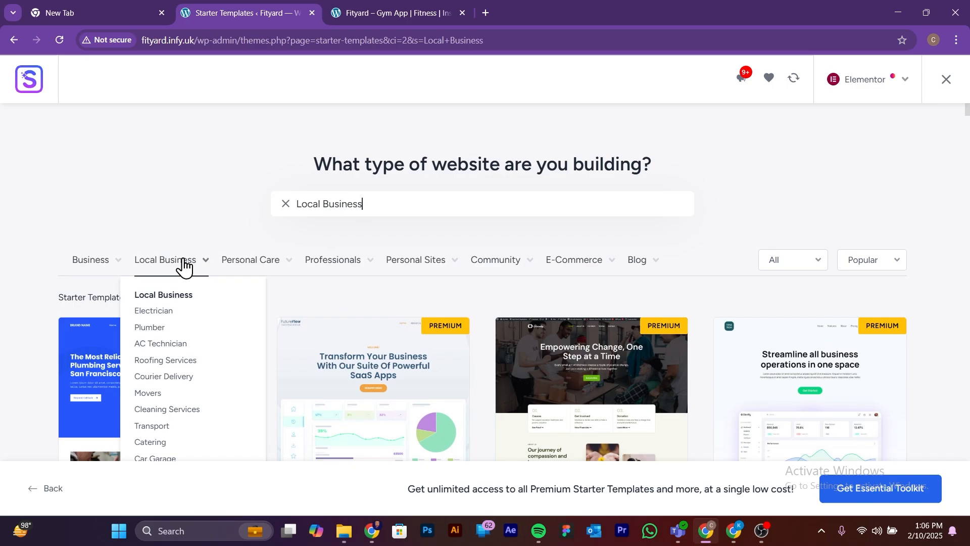
scroll(166, 276, "down", 3)
scroll(154, 284, "down", 12)
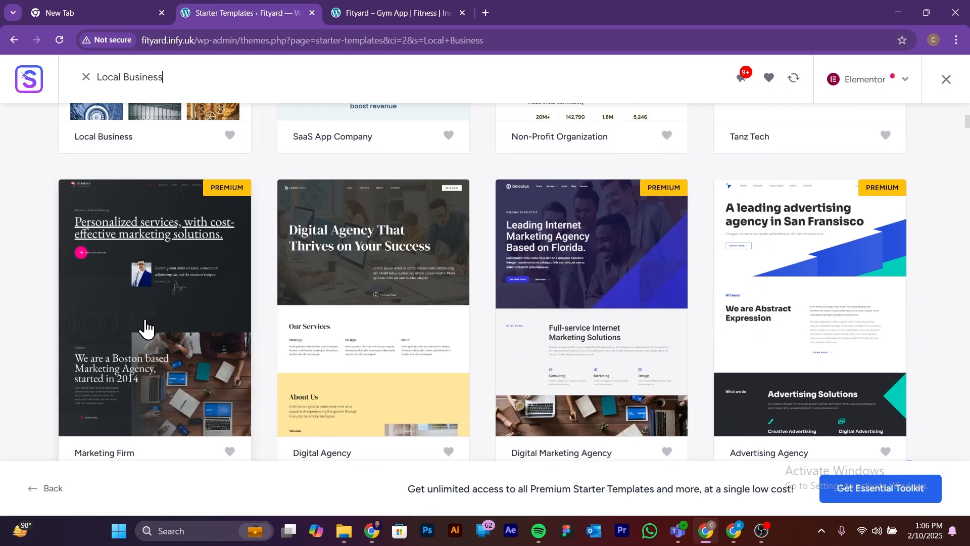
scroll(173, 302, "up", 1)
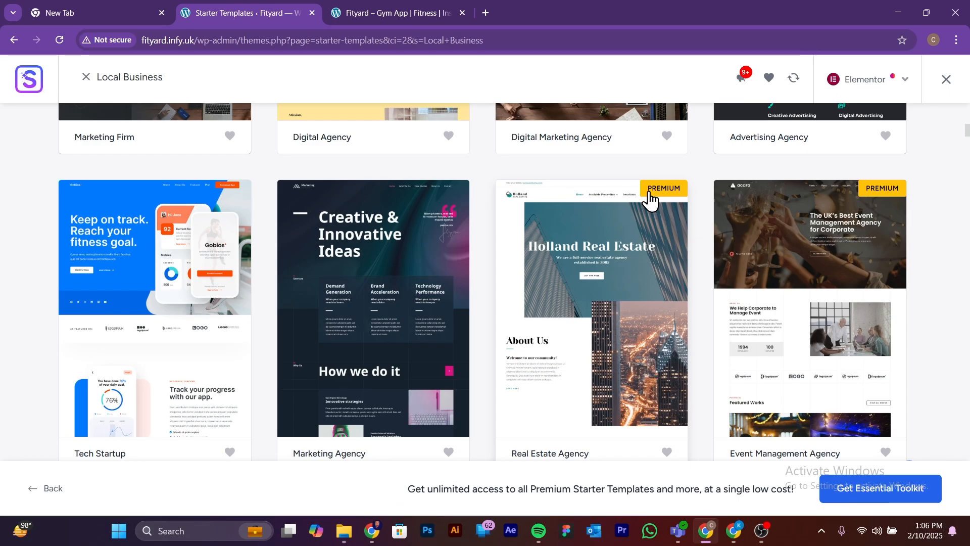
scroll(448, 253, "up", 5)
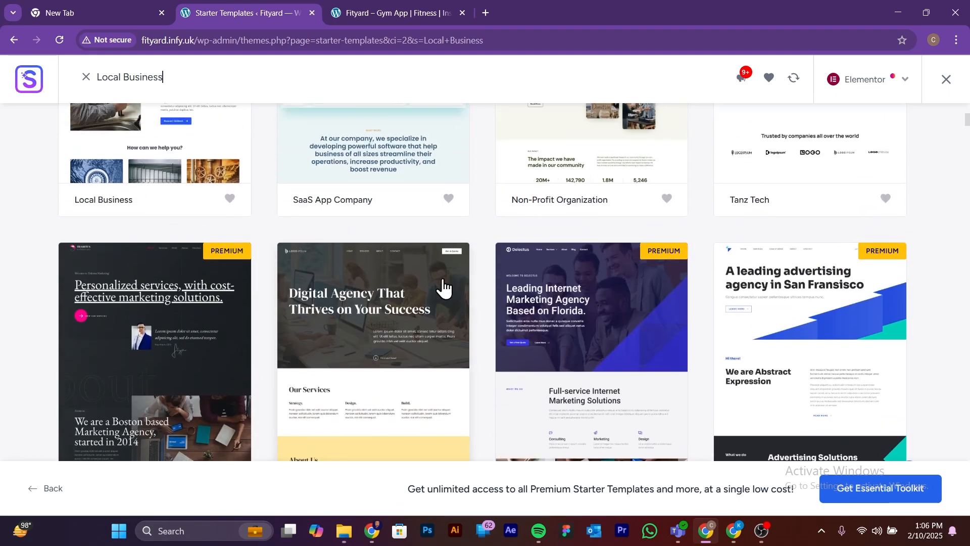
scroll(444, 286, "up", 5)
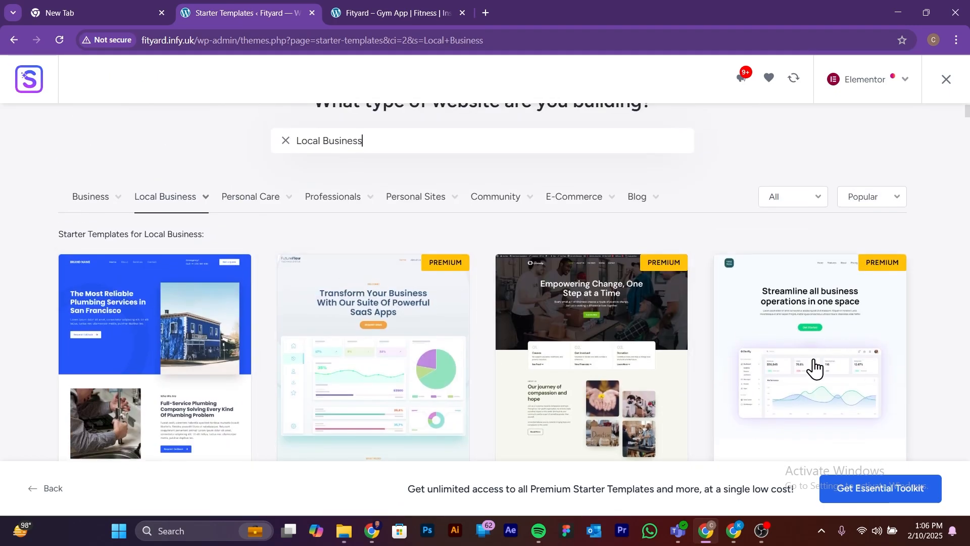
scroll(814, 368, "down", 10)
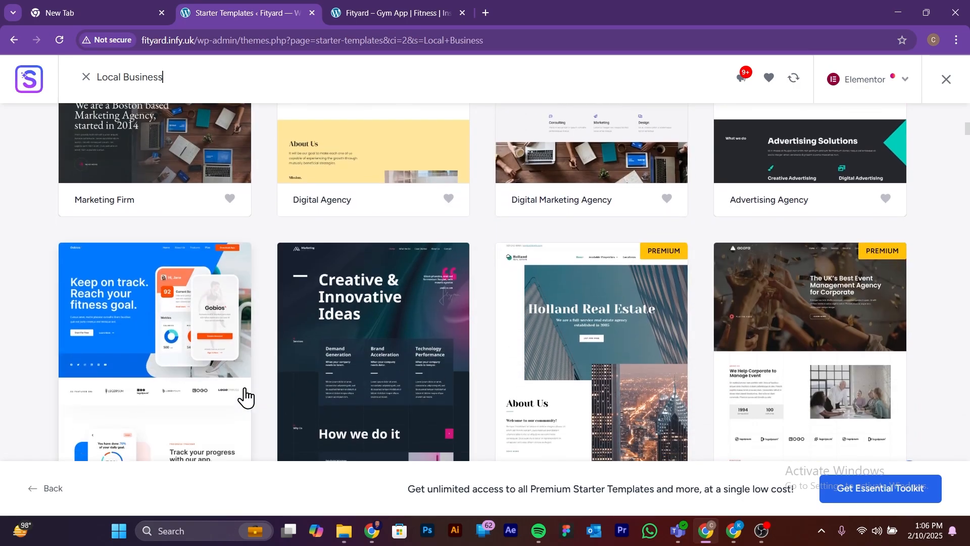
scroll(233, 369, "down", 2)
scroll(126, 260, "up", 1)
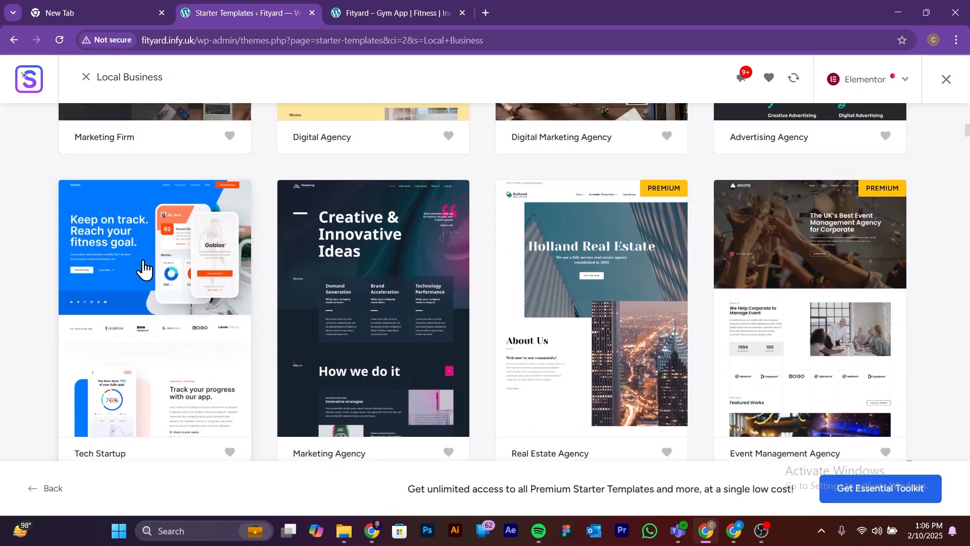
left_click(174, 294)
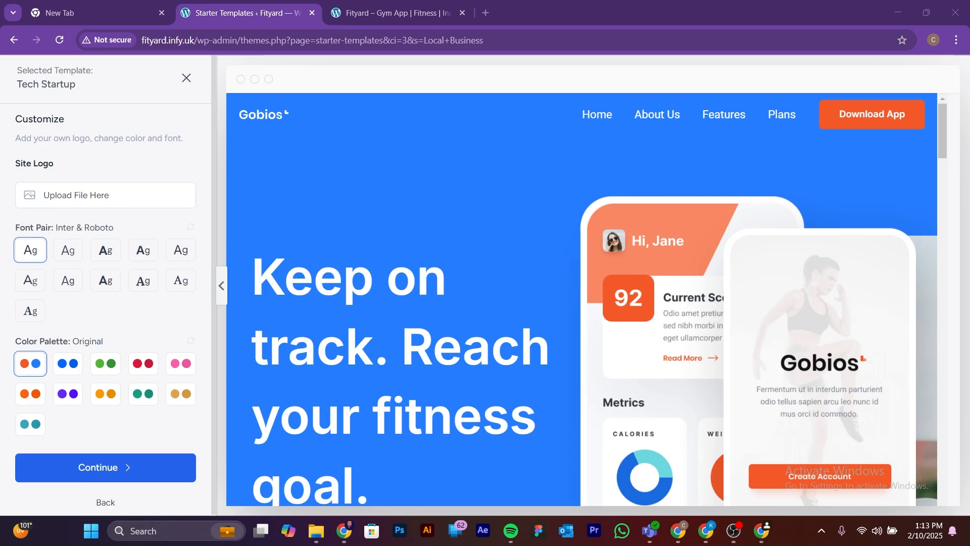
Step: Upload the Fityard image from the Downloads folder and use it as the site logo
left_click(107, 198)
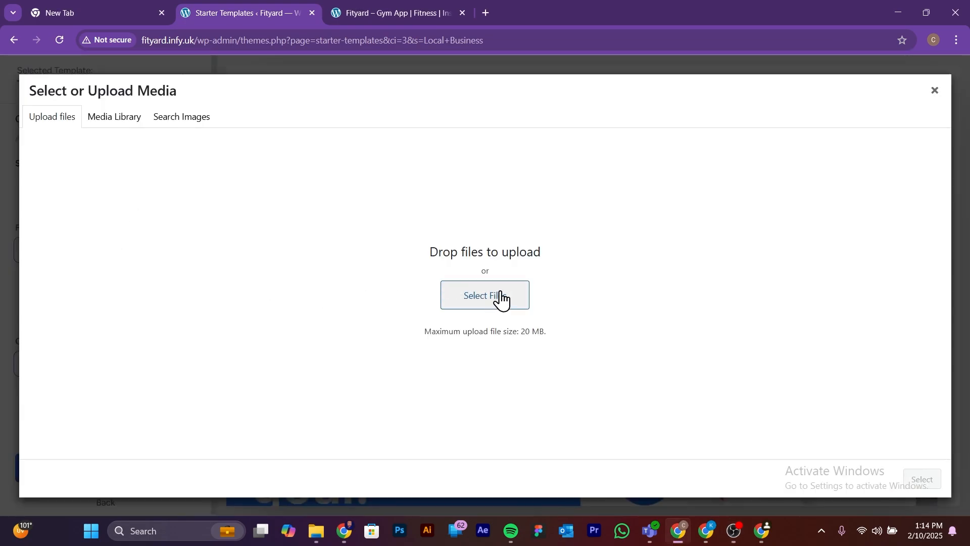
left_click(502, 294)
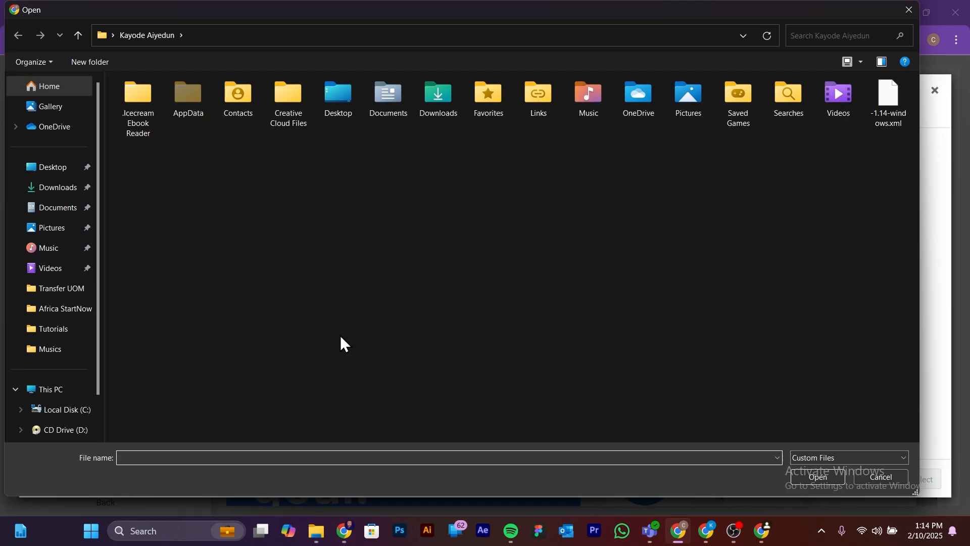
left_click(58, 189)
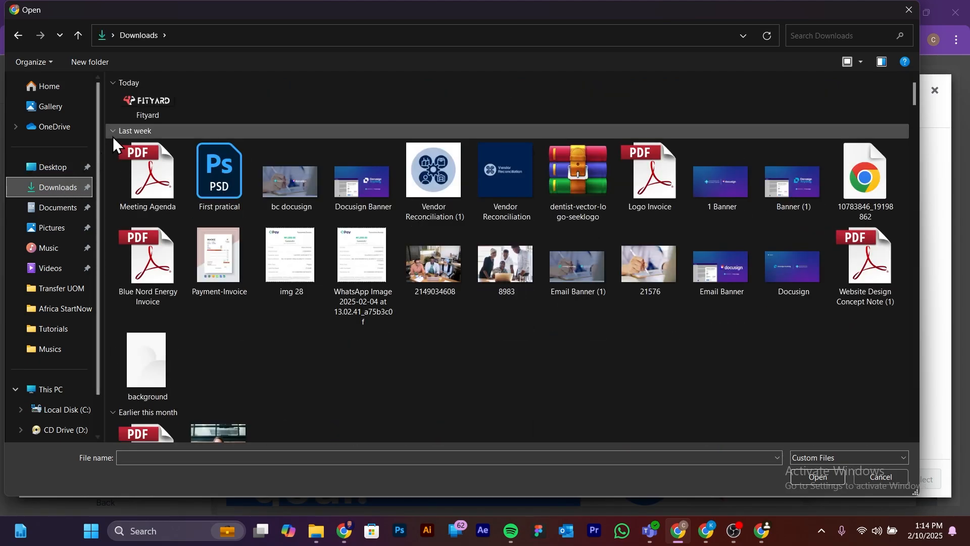
left_click(138, 102)
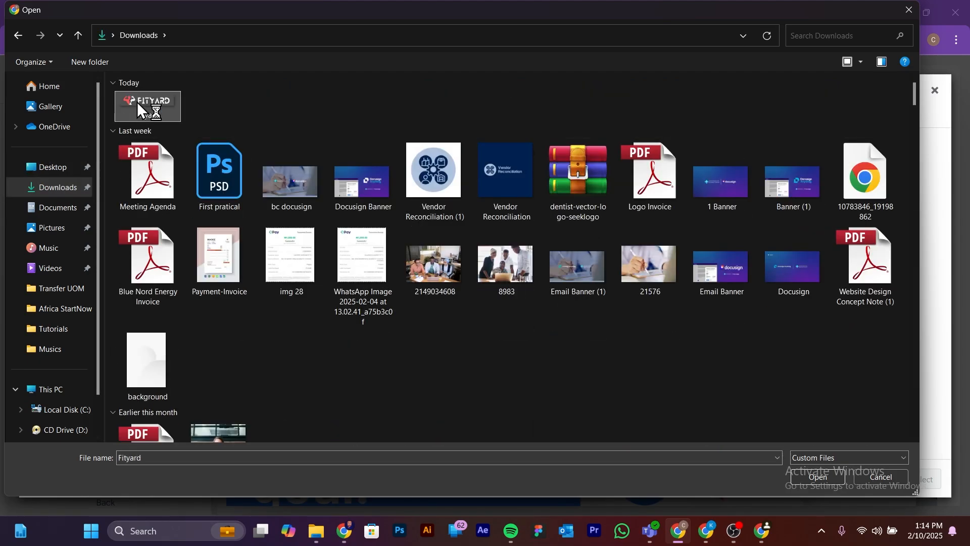
left_click(830, 475)
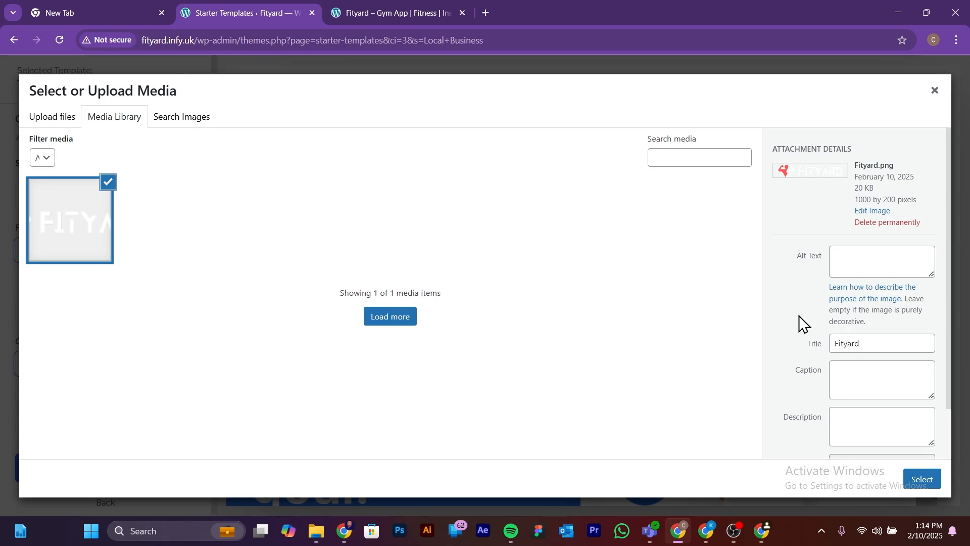
left_click(923, 481)
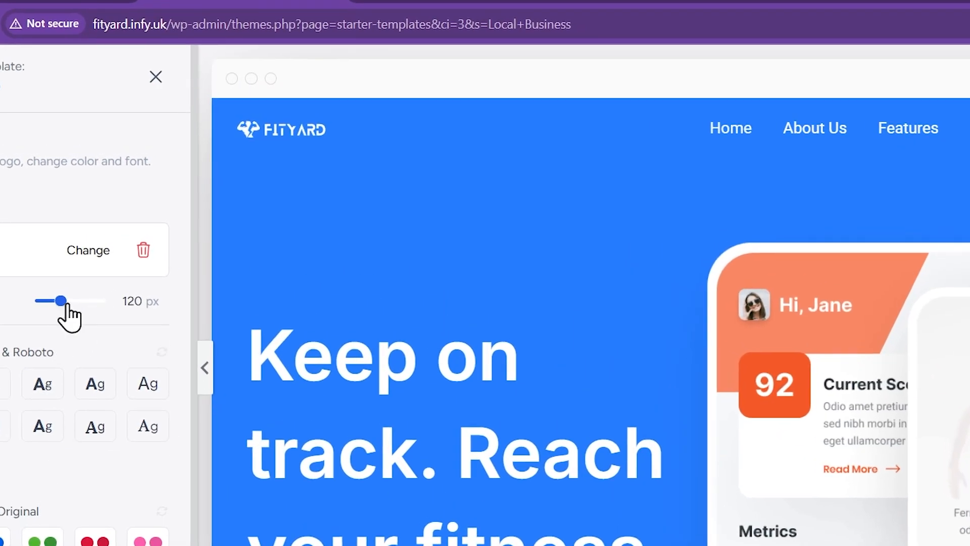
Step: Set the logo width to 204 px and check the header and hero section in the preview
left_click_drag(67, 305, 89, 324)
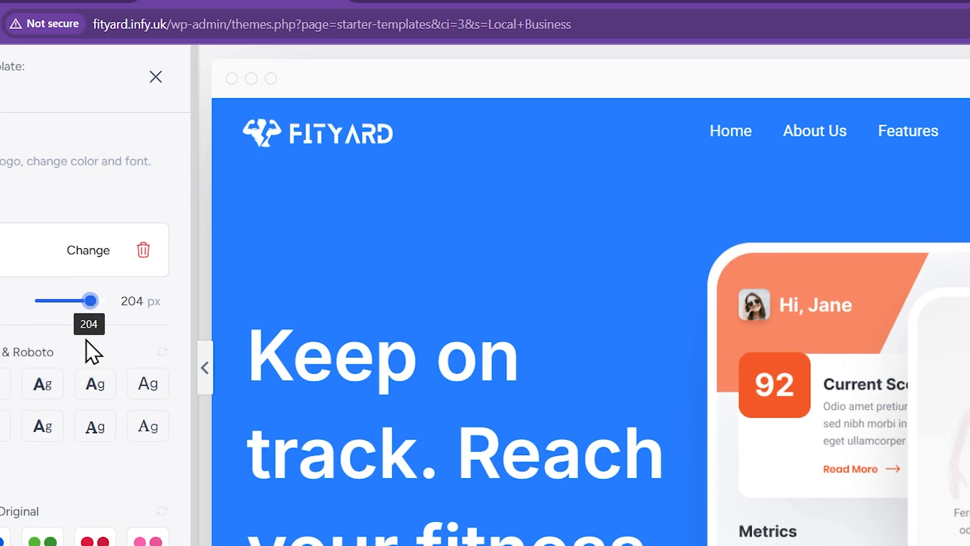
scroll(116, 400, "down", 2)
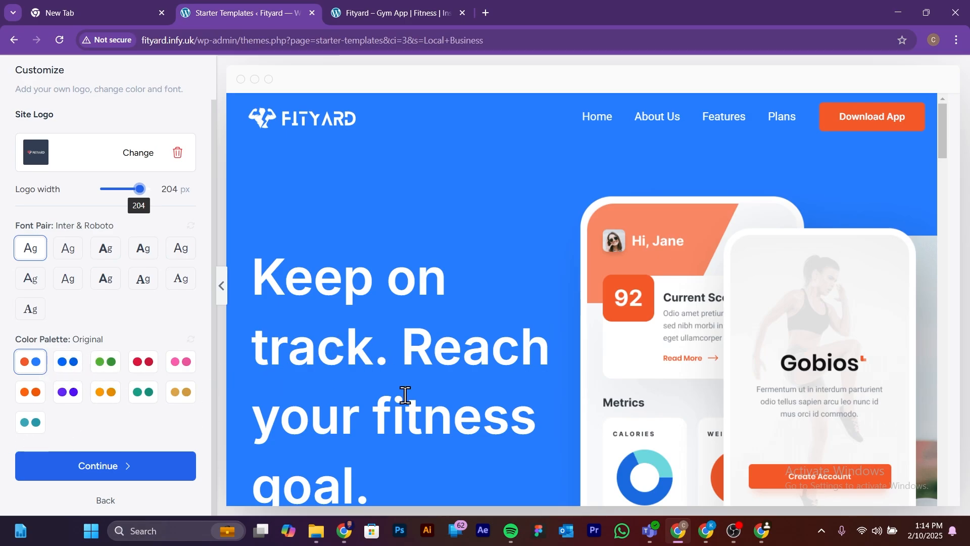
scroll(504, 332, "down", 10)
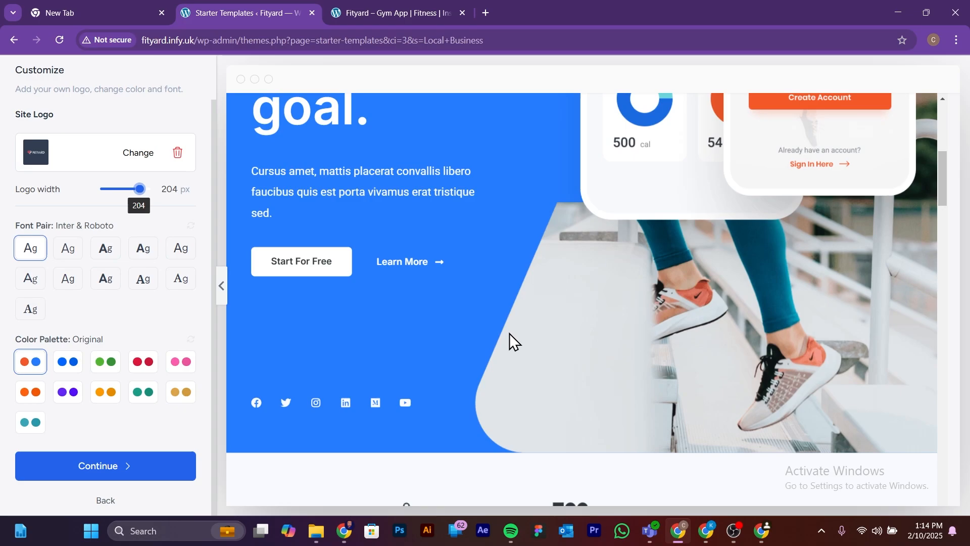
scroll(509, 332, "up", 10)
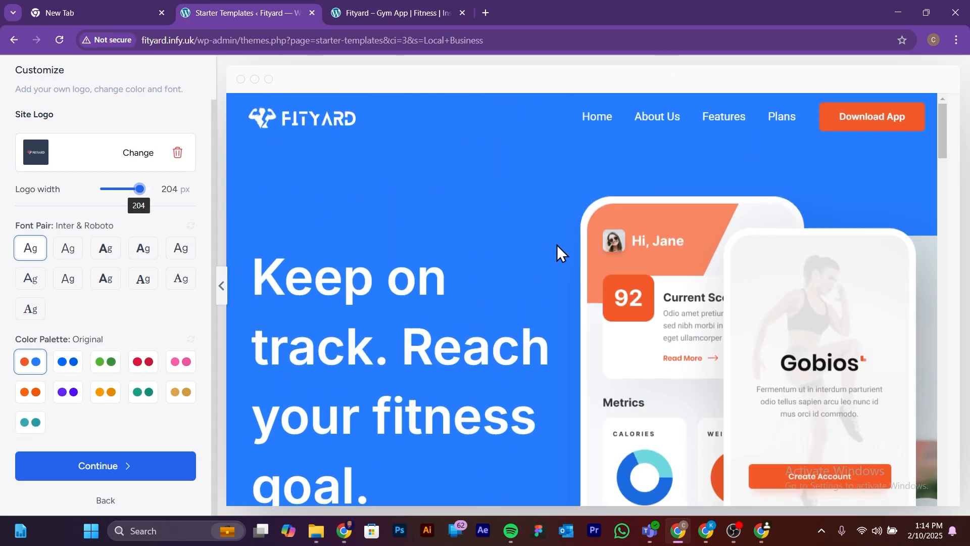
Step: Try the blue, green, red and pink color palettes, Style 1 through Style 4, on the template preview
left_click(61, 365)
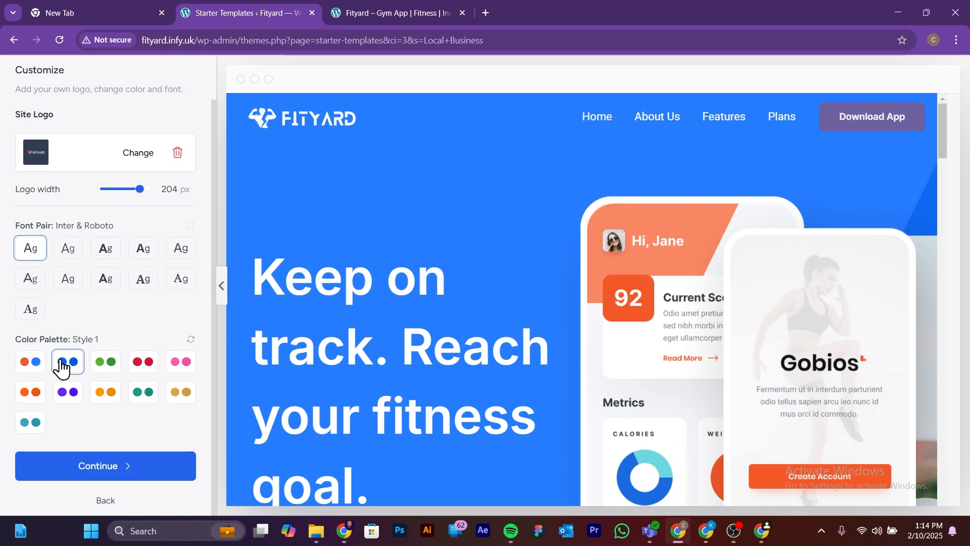
left_click(103, 362)
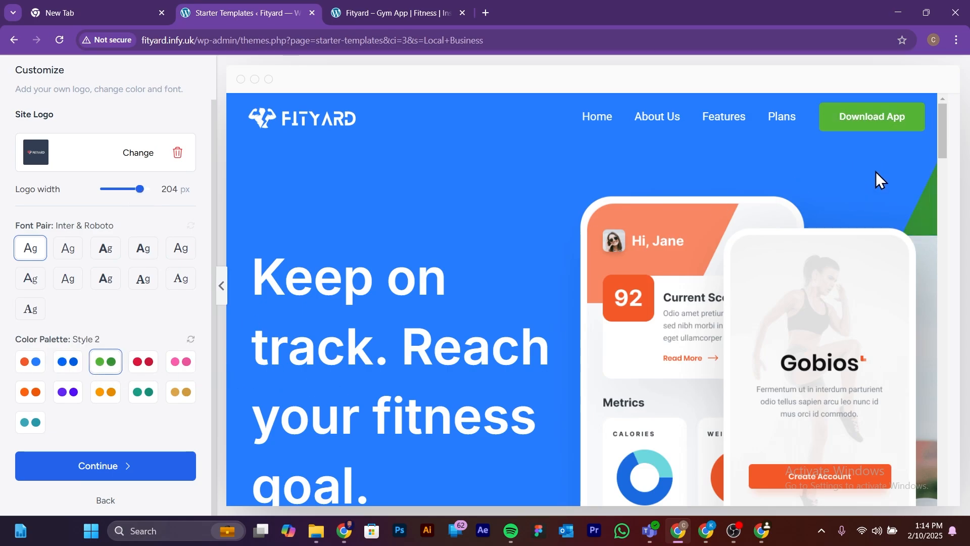
left_click(145, 367)
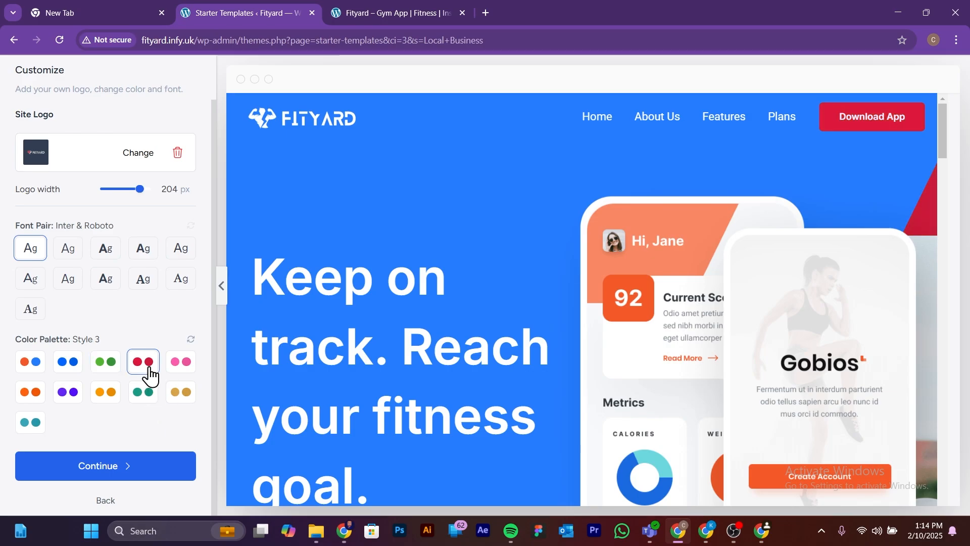
left_click(186, 366)
scroll(622, 381, "down", 10)
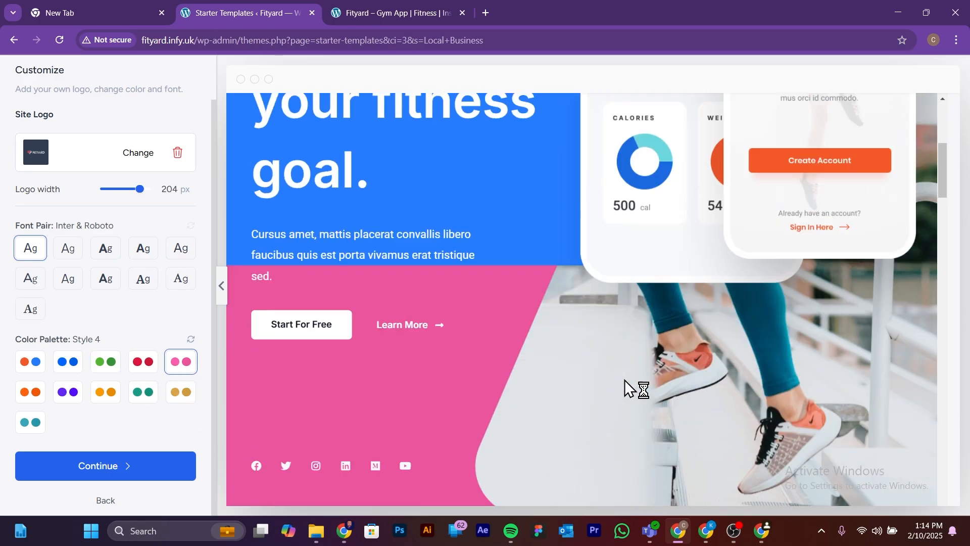
scroll(108, 379, "up", 2)
Step: Compare the red, green, blue, original, orange and purple color palettes, checking the purple Style 6 on the hero section
left_click(139, 412)
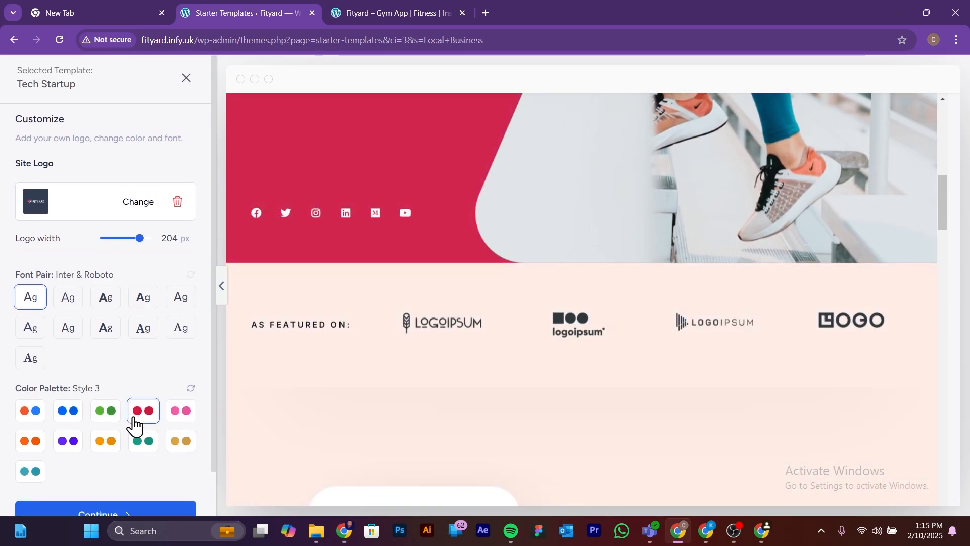
left_click(97, 419)
left_click(67, 419)
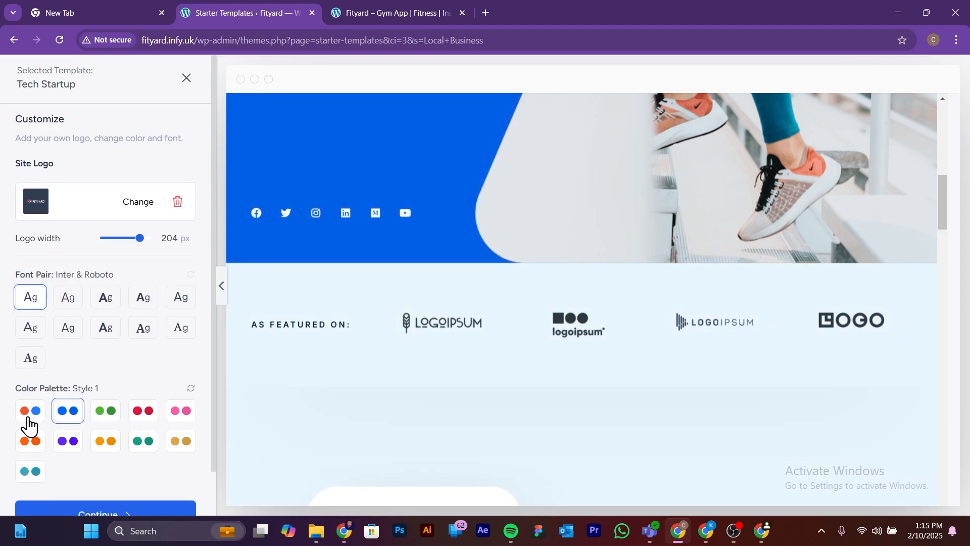
left_click(29, 419)
left_click(29, 442)
left_click(67, 441)
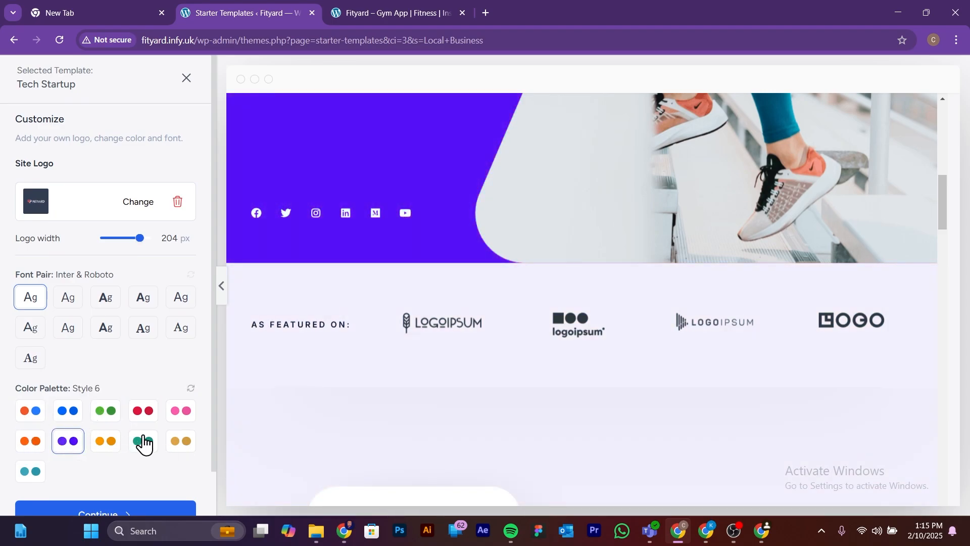
scroll(759, 258, "up", 5)
scroll(759, 258, "up", 5)
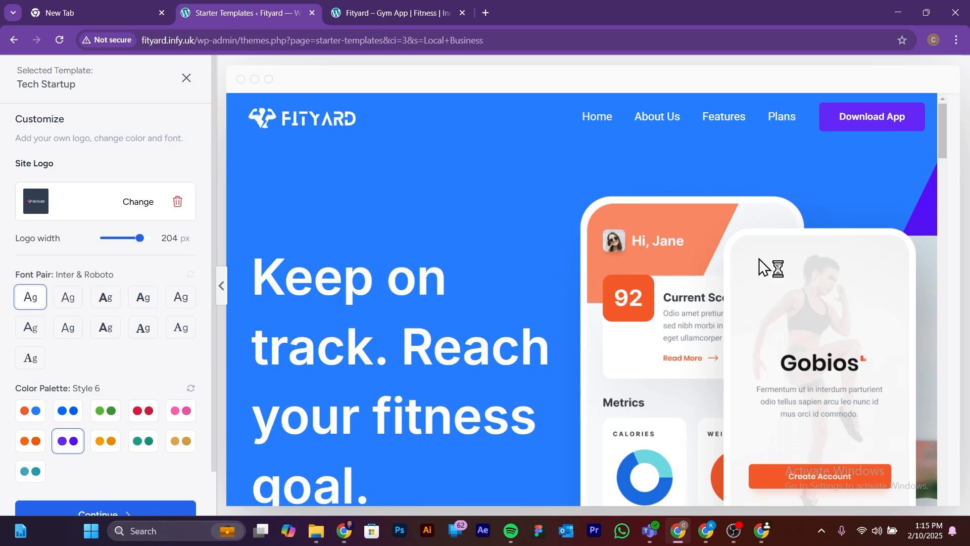
Step: Set the color palette to Original and continue to the feature selection
left_click(27, 417)
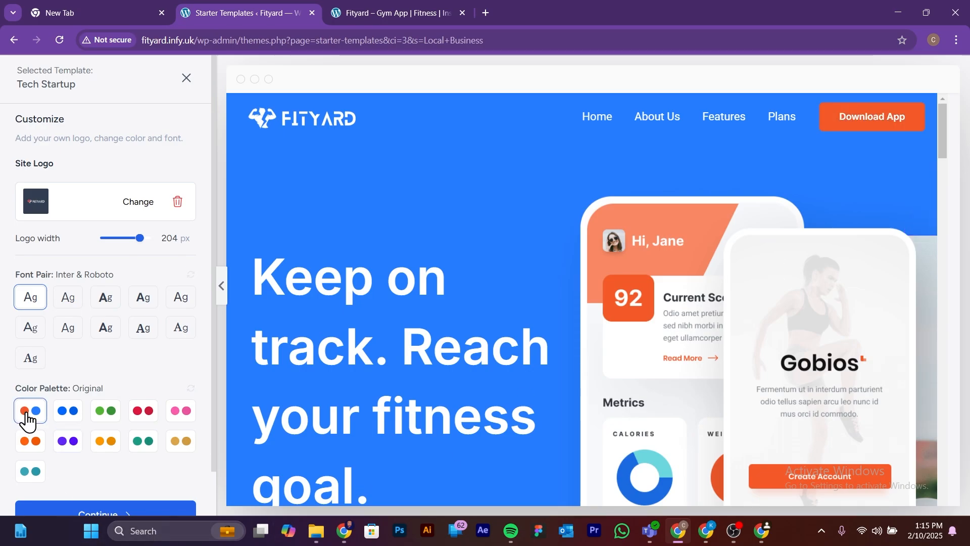
scroll(35, 410, "down", 1)
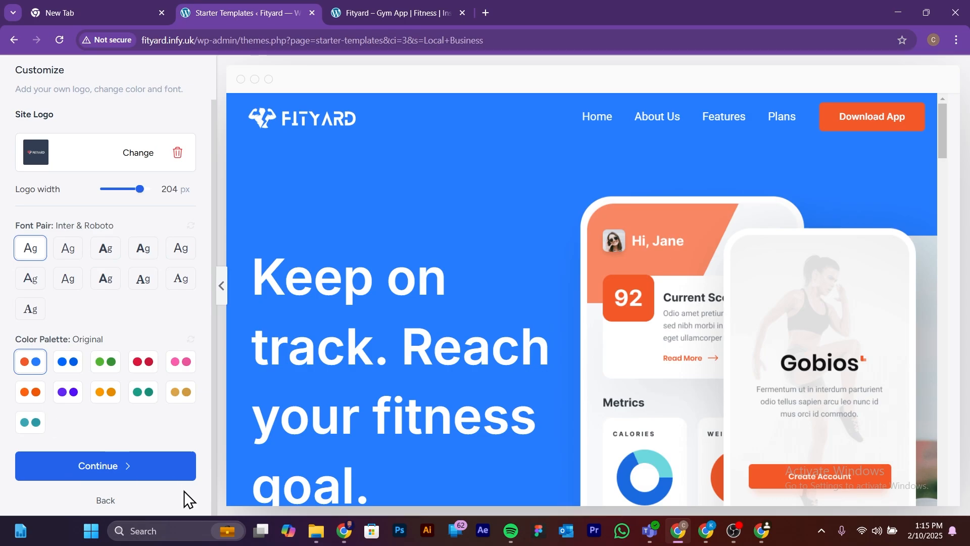
left_click(116, 460)
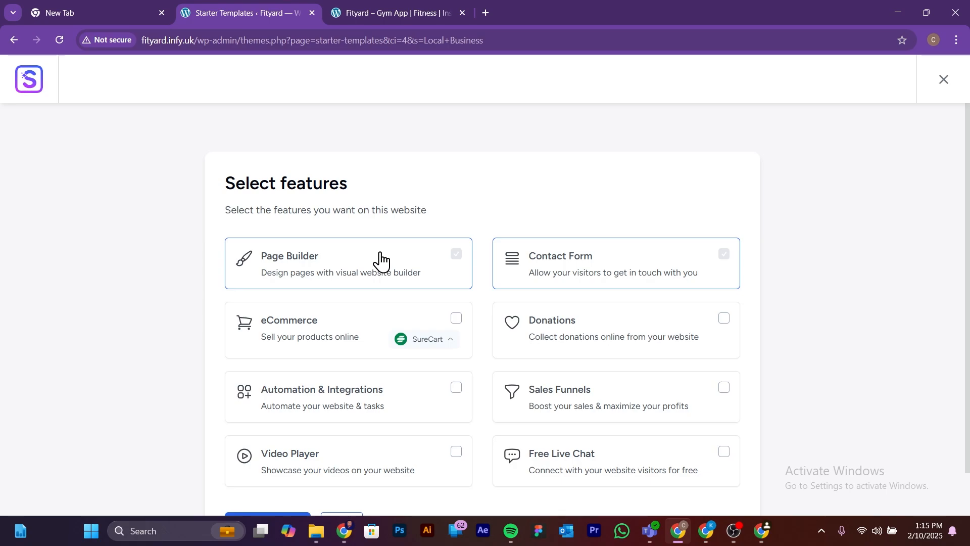
Step: Review the optional website features, keep only Page Builder and Contact Form, and continue to the final details form
scroll(381, 261, "down", 1)
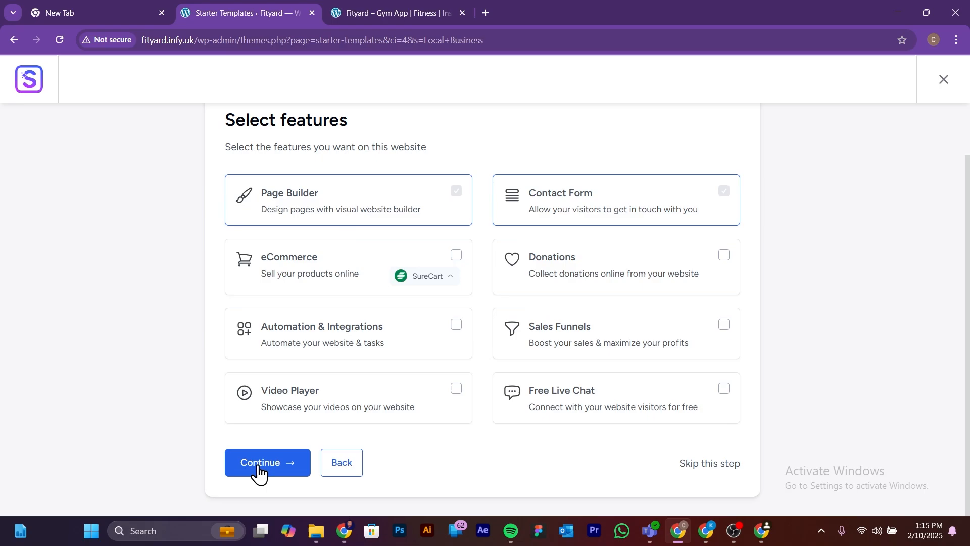
scroll(385, 295, "up", 1)
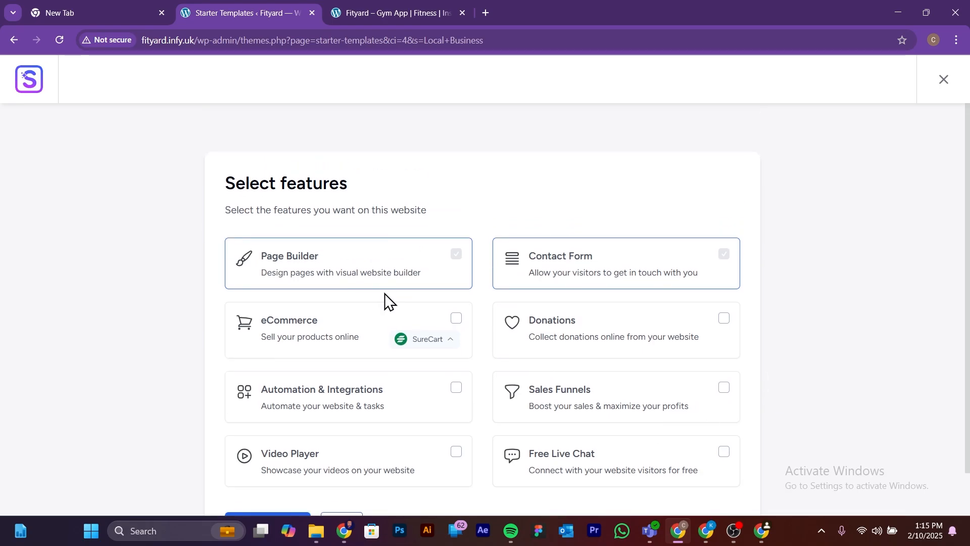
scroll(384, 293, "down", 2)
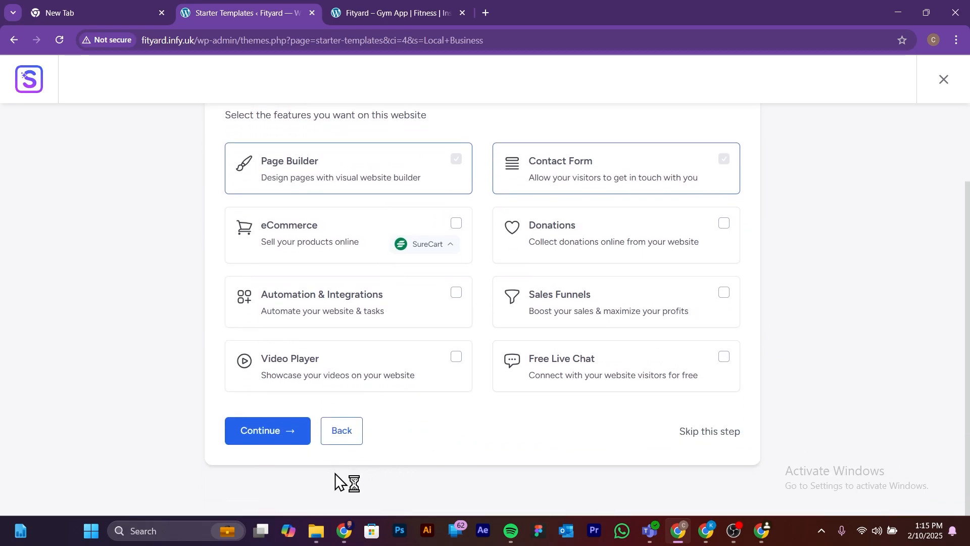
scroll(286, 429, "up", 1)
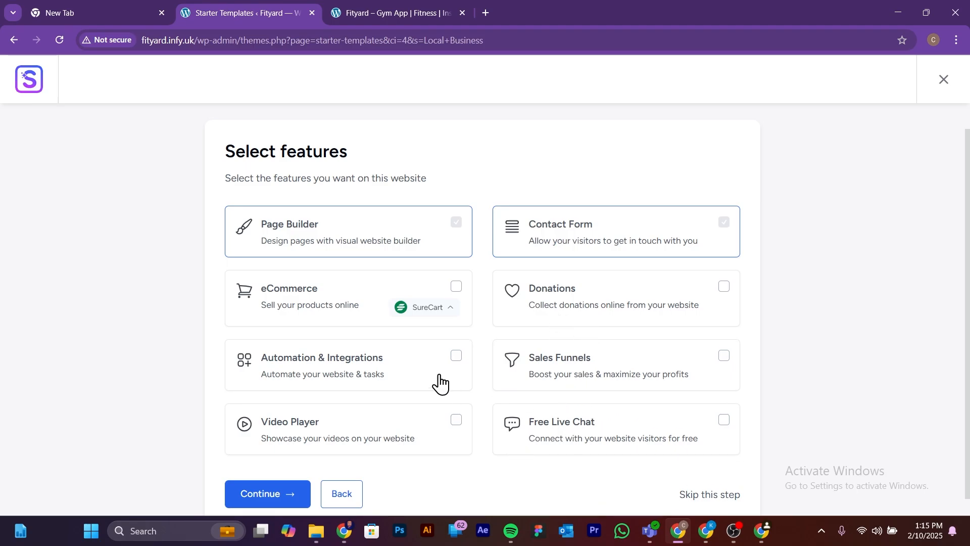
scroll(303, 454, "down", 1)
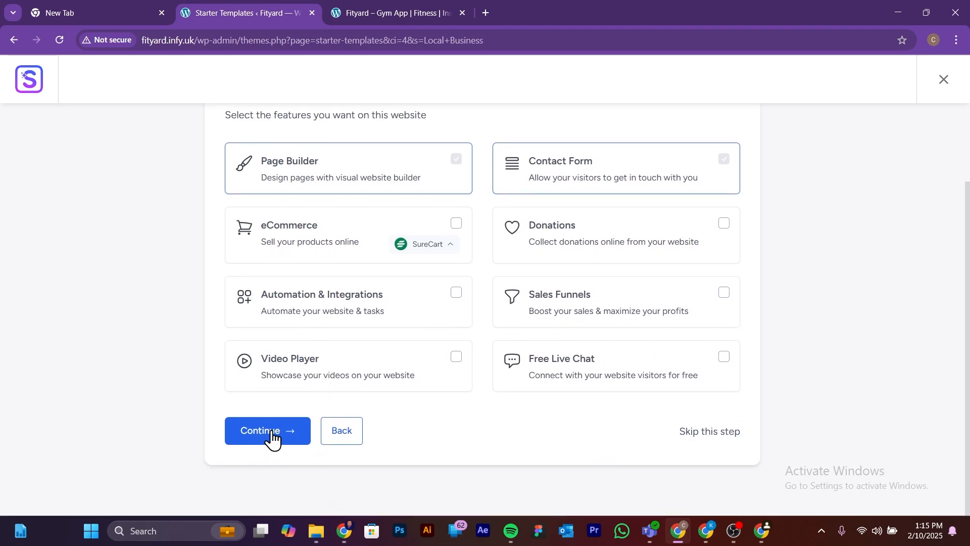
left_click(271, 436)
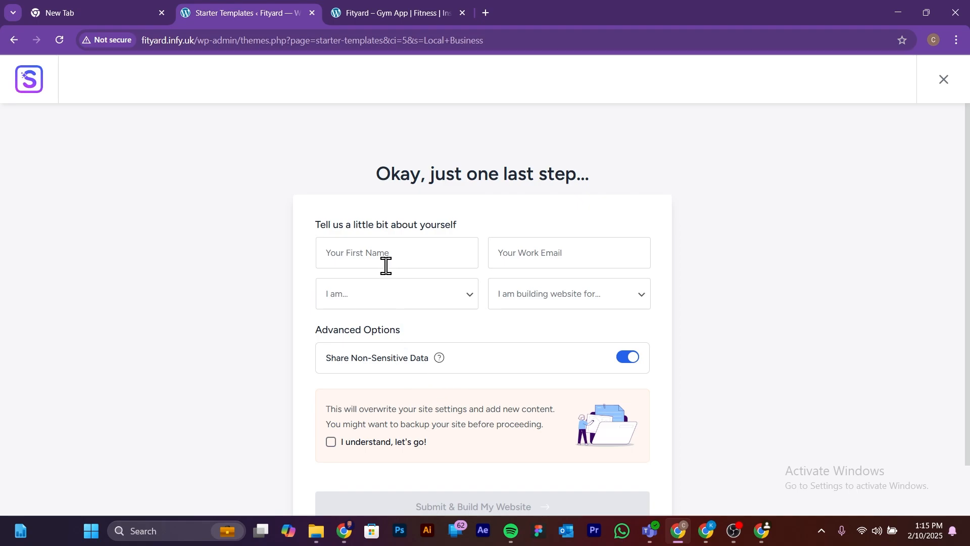
Step: Enter the site owner's first name and work email in the final details form
scroll(388, 260, "down", 2)
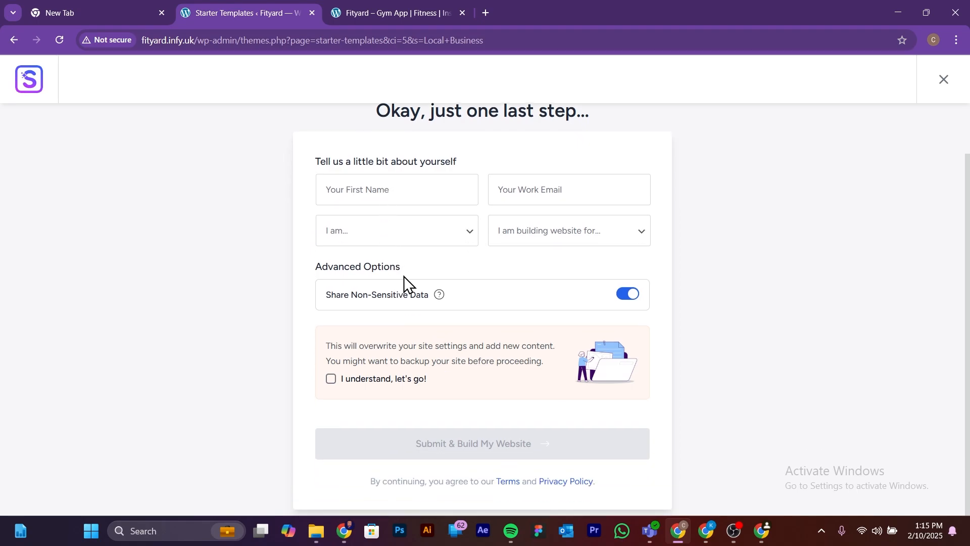
scroll(404, 276, "up", 1)
scroll(404, 276, "up", 1)
left_click(407, 256)
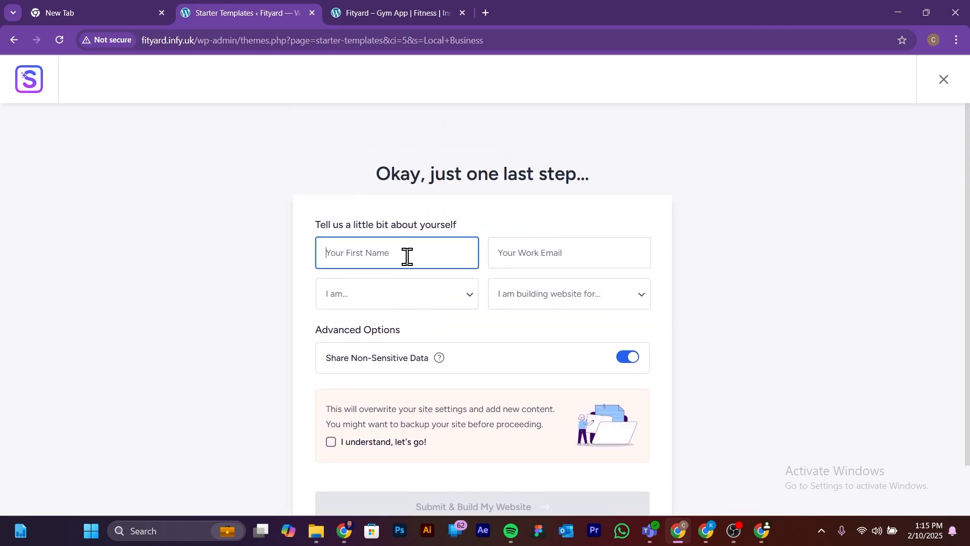
type("Kayode")
left_click(533, 259)
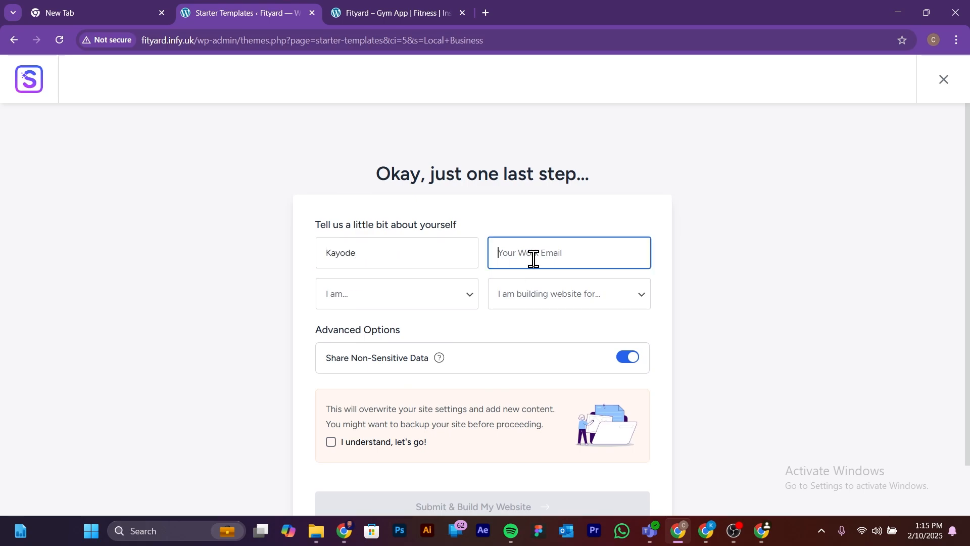
Step: Set the experience level to Intermediate and the website's purpose to Myself/My Company
left_click(355, 298)
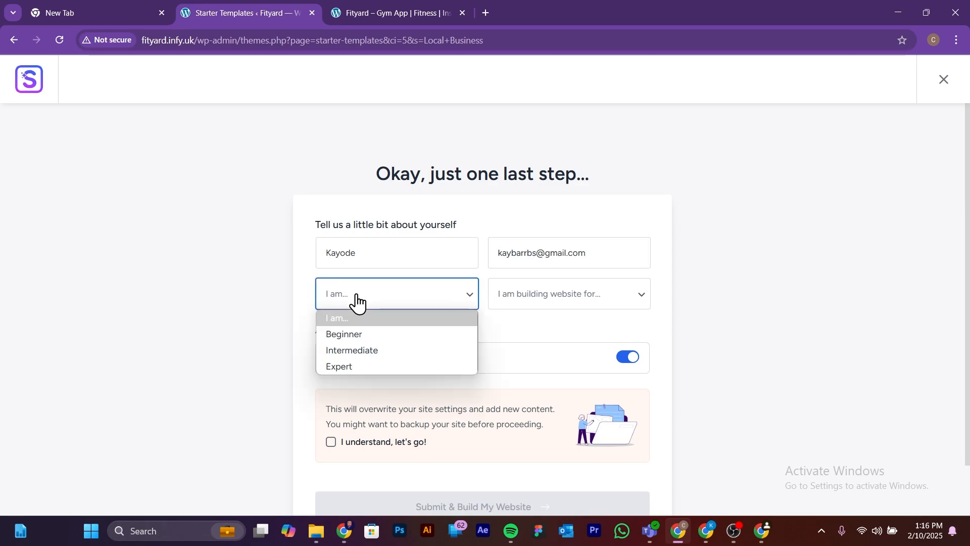
left_click(380, 350)
left_click(556, 302)
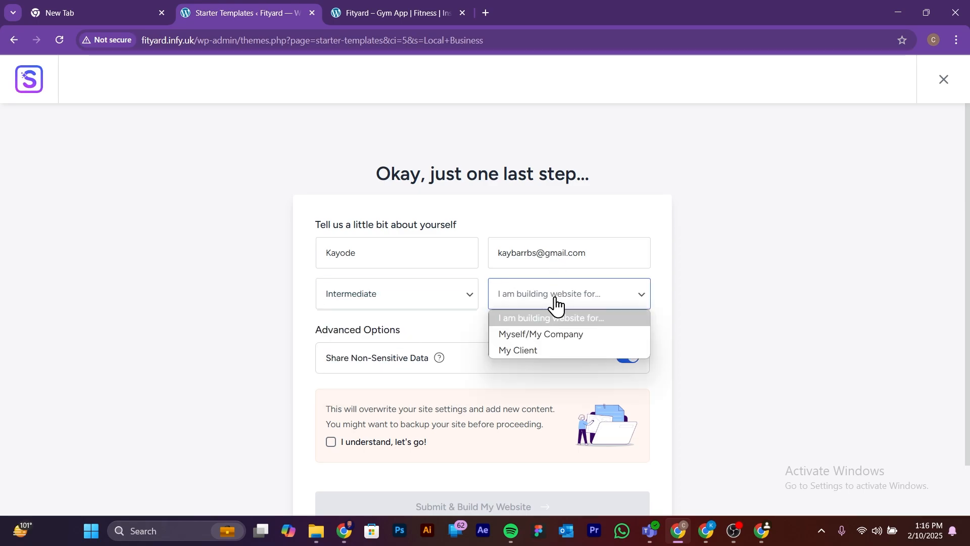
left_click(551, 336)
Step: Acknowledge that the import overwrites the site settings, and submit the form to build the website
scroll(451, 357, "down", 1)
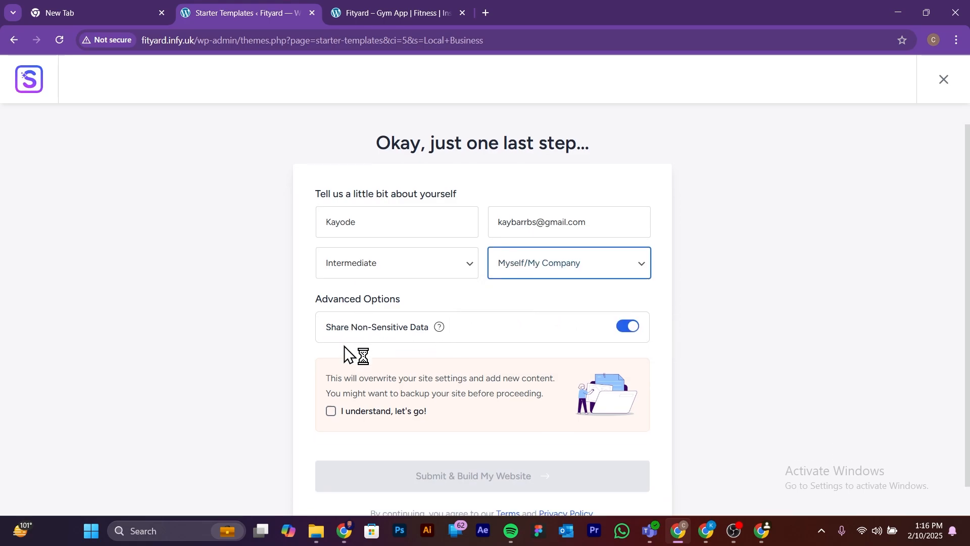
scroll(363, 338, "down", 1)
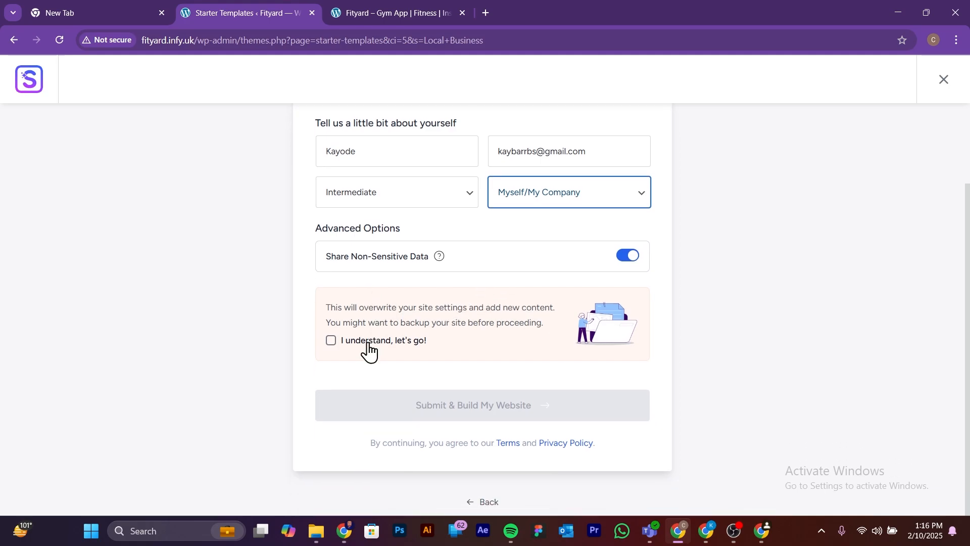
left_click(331, 336)
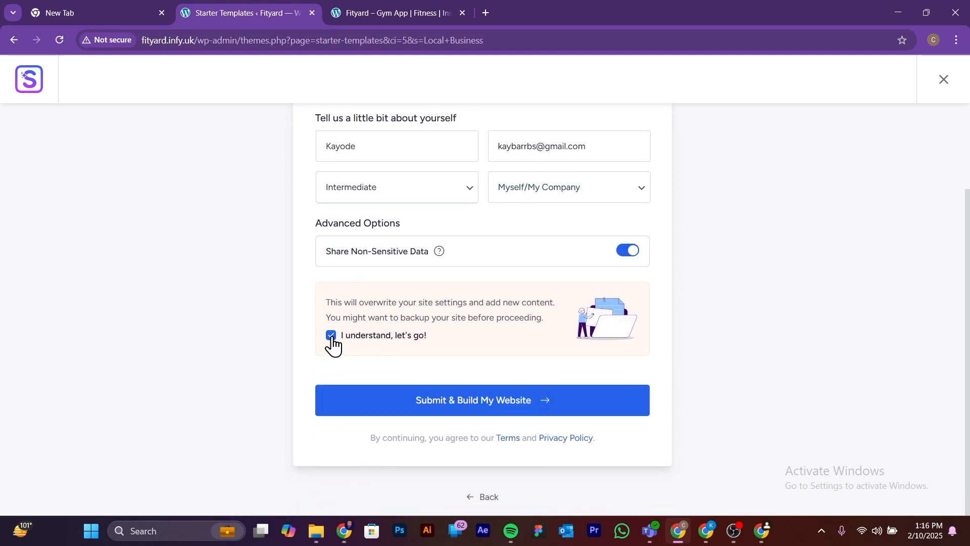
left_click(510, 401)
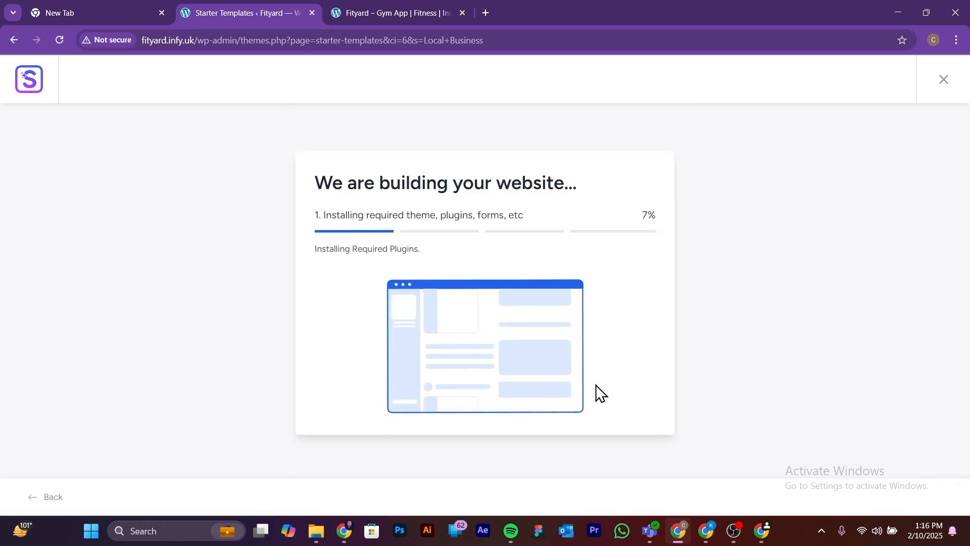
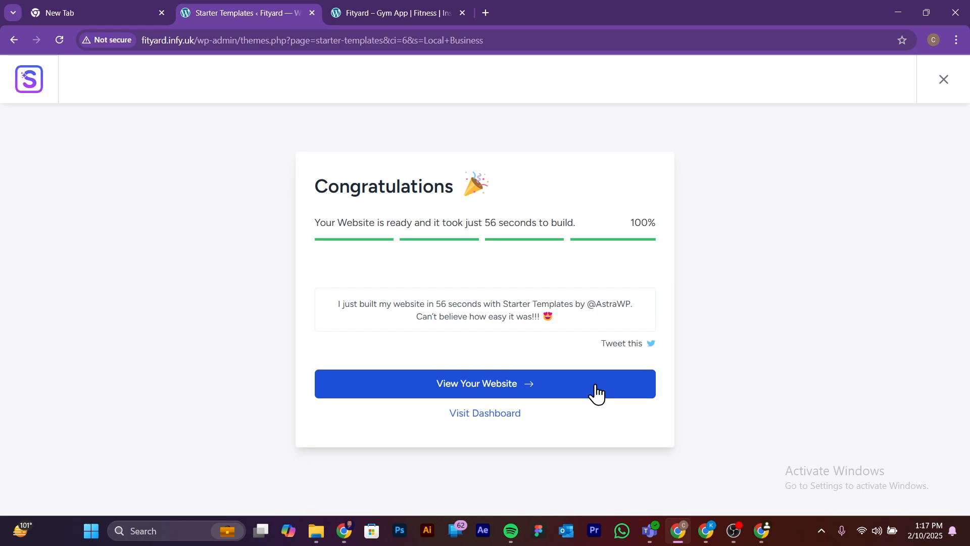
Step: Open the newly built Fityard website and review its home page sections, including reloading it through the site's Home link
left_click(467, 383)
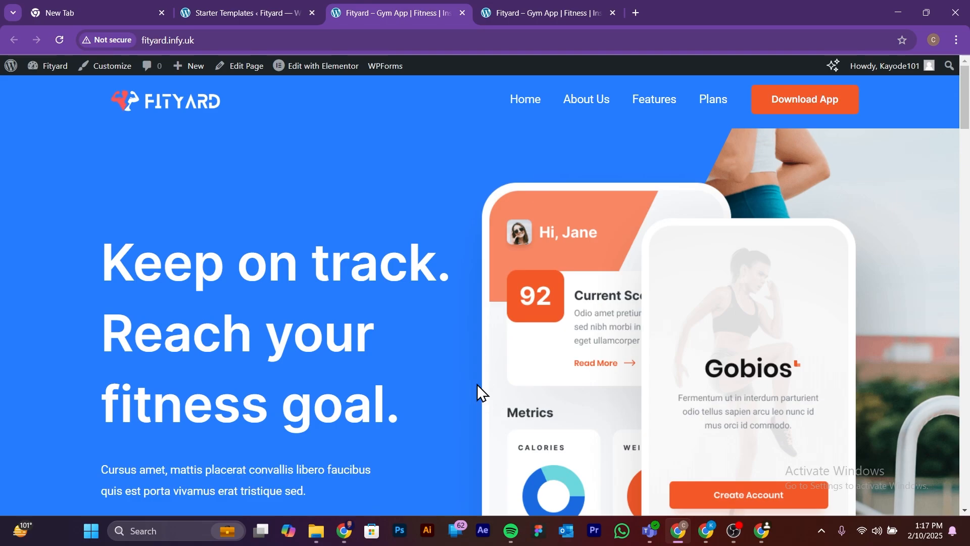
scroll(380, 325, "down", 15)
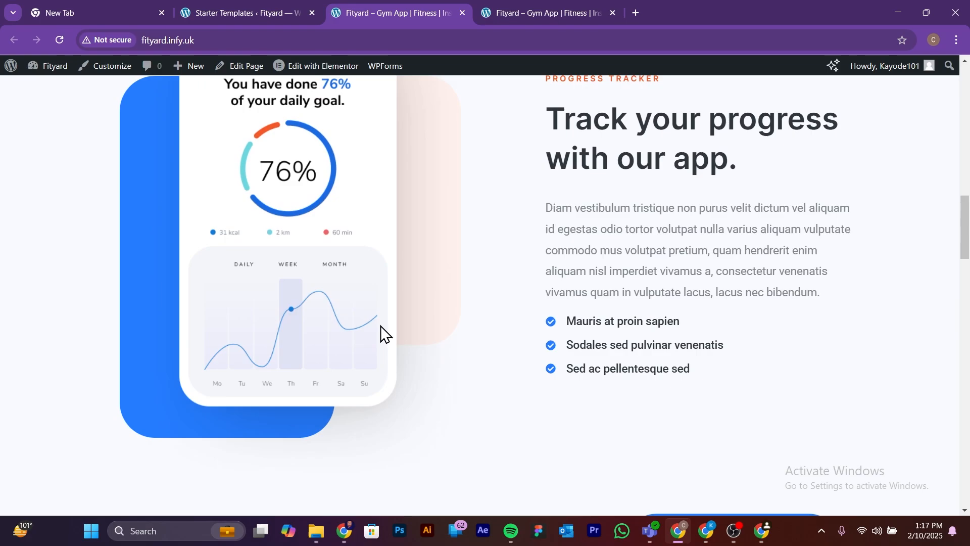
scroll(380, 327, "down", 20)
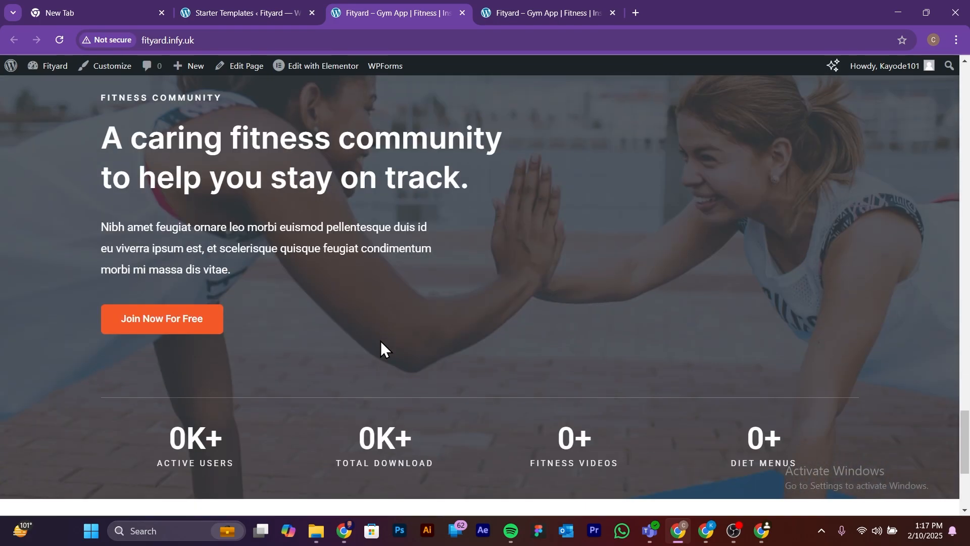
scroll(380, 341, "down", 5)
scroll(381, 341, "up", 15)
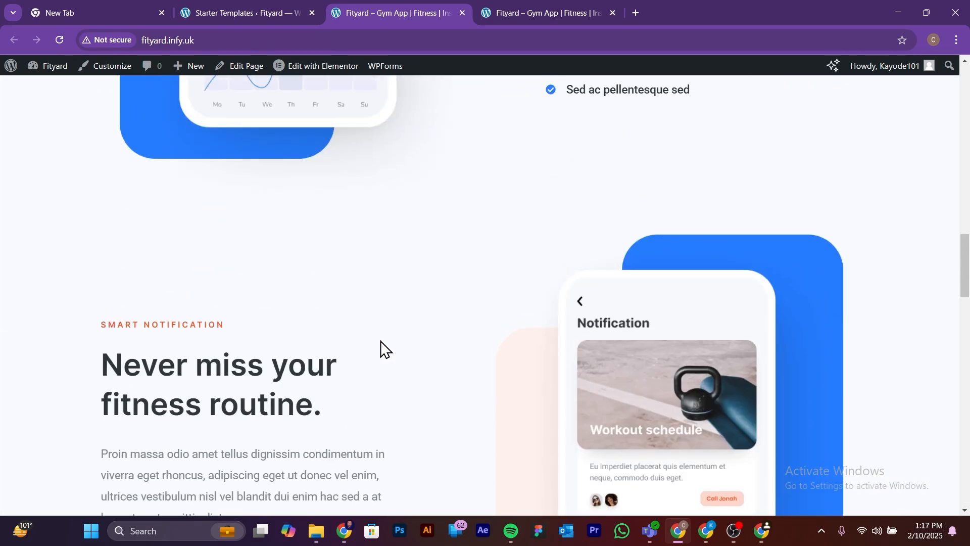
scroll(381, 341, "up", 15)
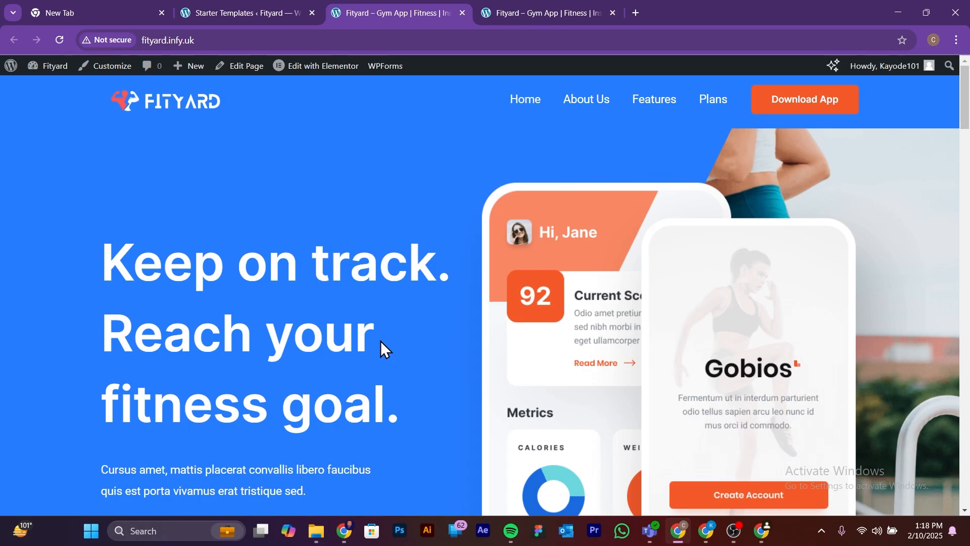
left_click(524, 101)
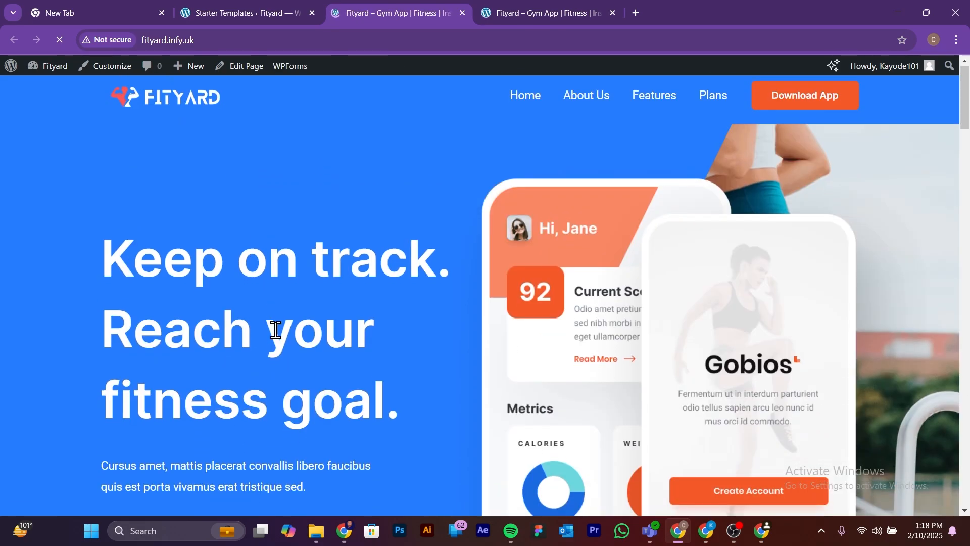
scroll(276, 330, "down", 7)
scroll(276, 330, "up", 7)
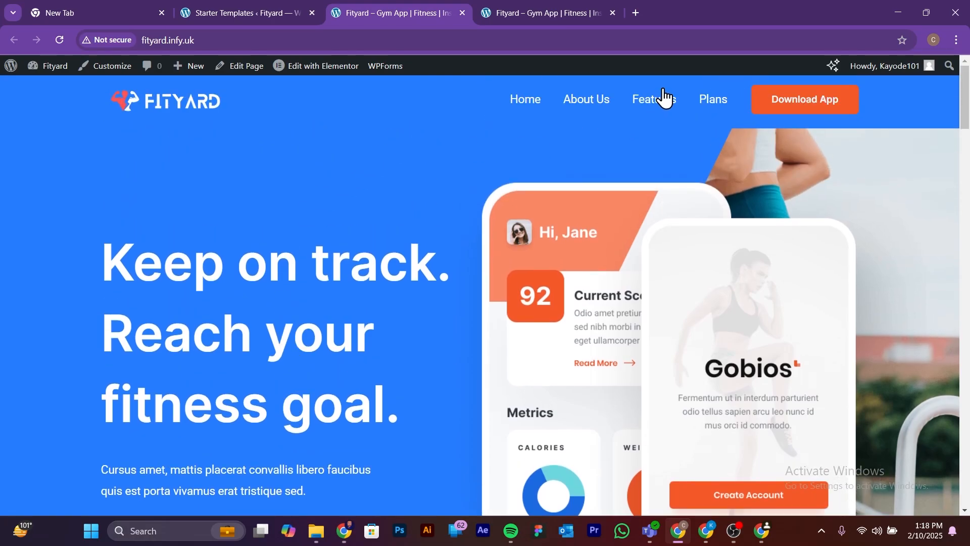
Step: Open the site's About Us page and examine its hero, vision, People First and leadership sections
left_click(586, 101)
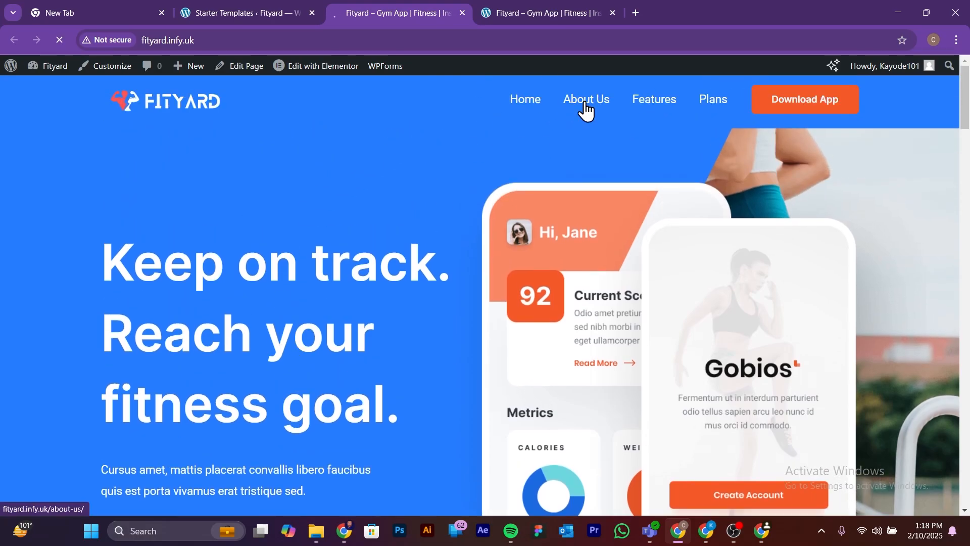
scroll(525, 201, "down", 10)
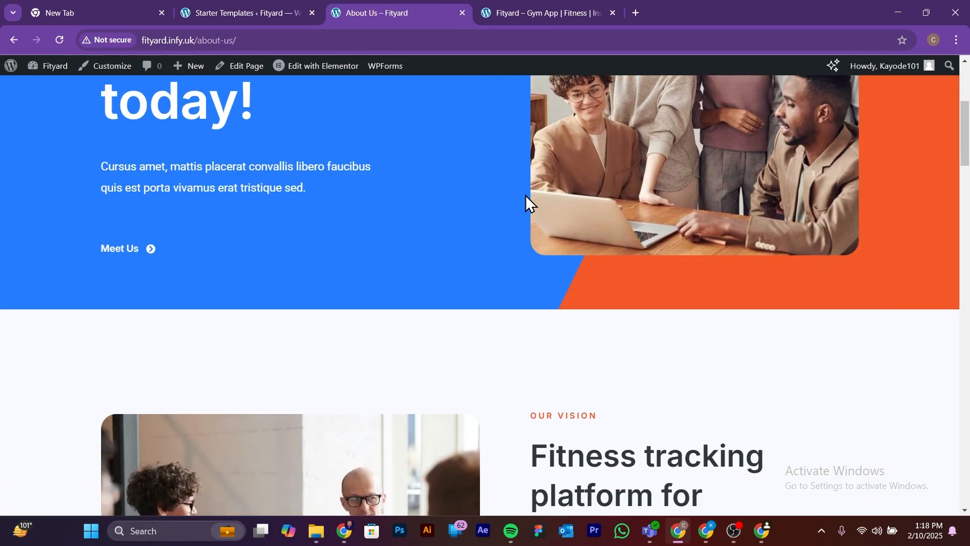
scroll(536, 290, "down", 15)
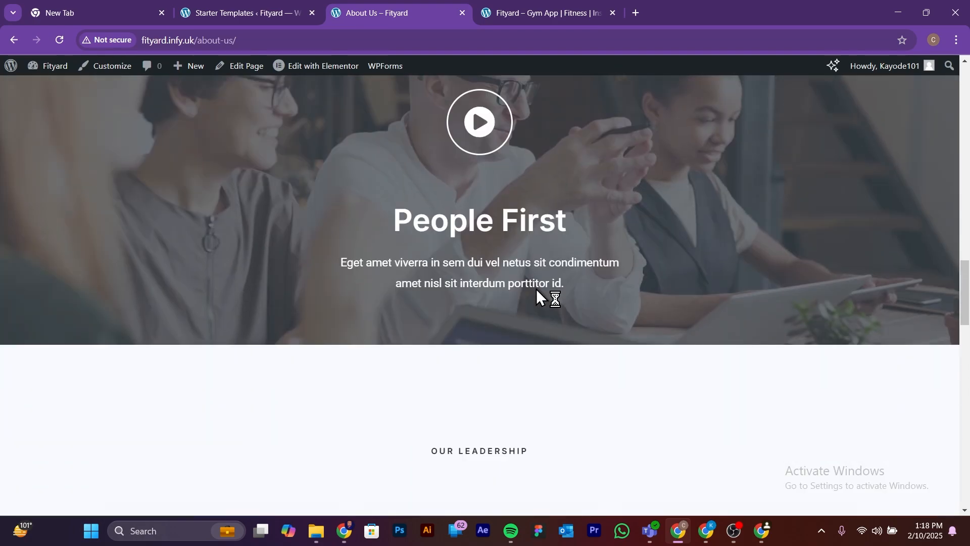
scroll(540, 296, "up", 13)
scroll(535, 290, "up", 10)
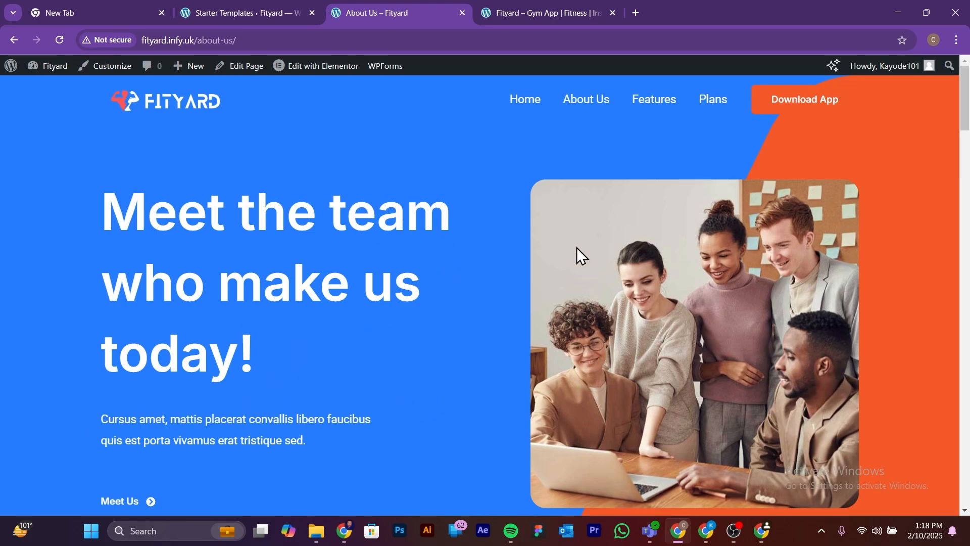
scroll(629, 272, "down", 1)
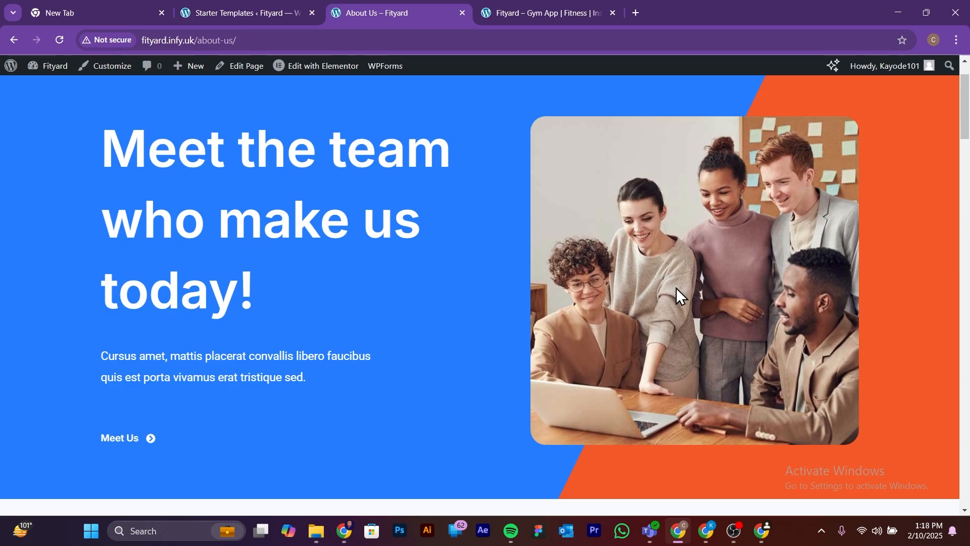
scroll(695, 331, "up", 1)
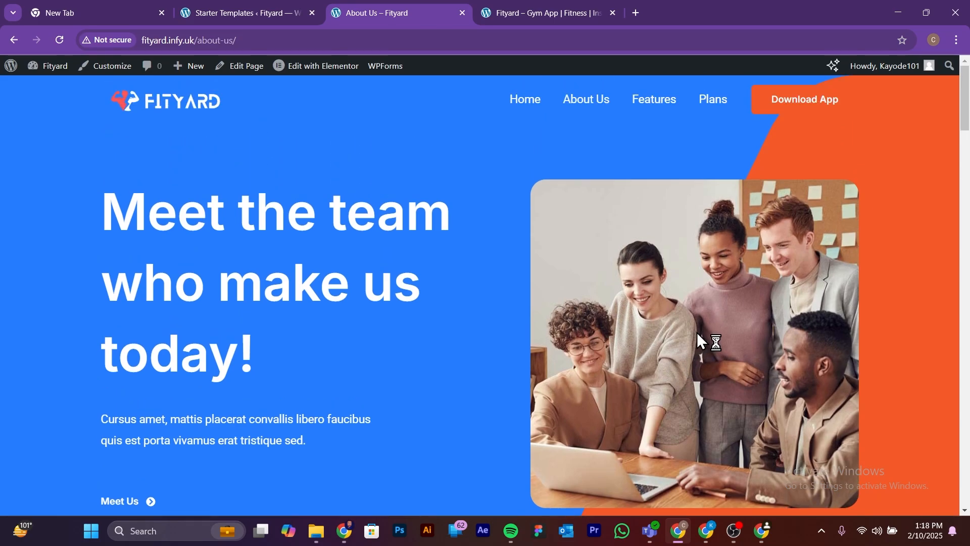
scroll(576, 334, "down", 8)
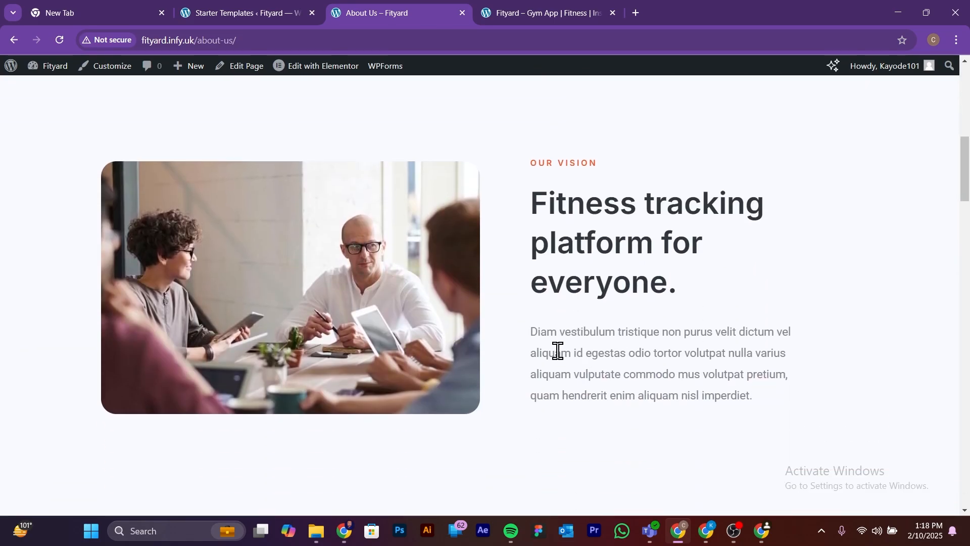
scroll(461, 342, "up", 8)
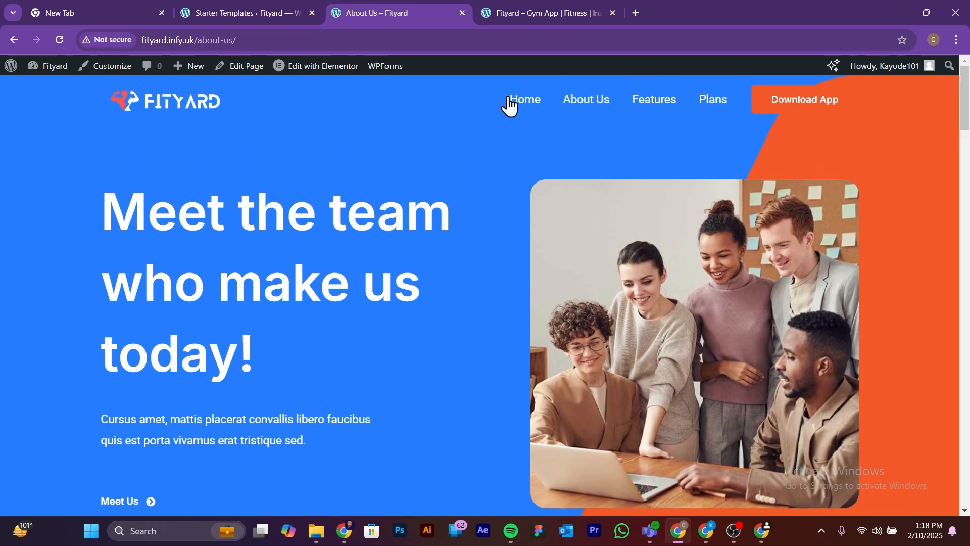
Step: Return to the site's home page and examine its hero area, social links, featured logos and progress tracker section
left_click(522, 101)
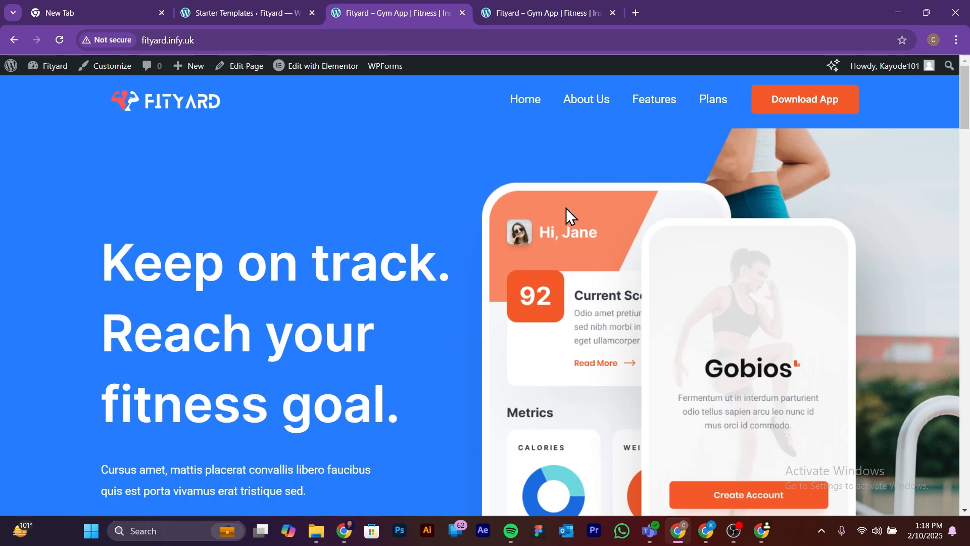
scroll(380, 316, "down", 1)
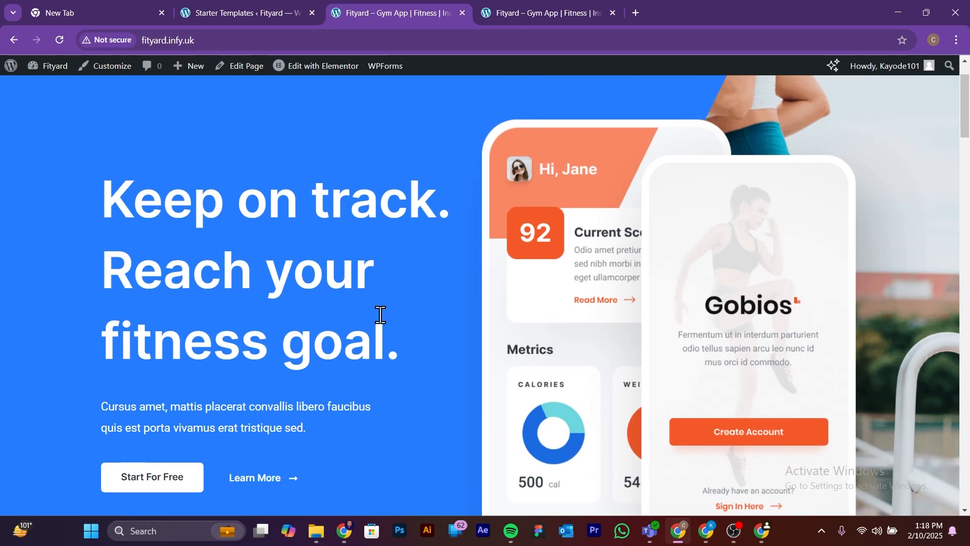
scroll(380, 315, "up", 1)
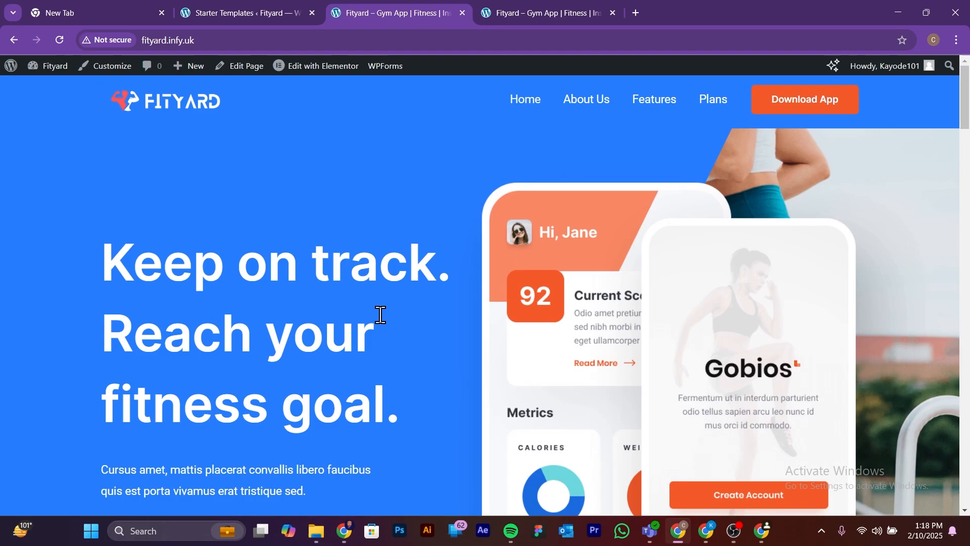
scroll(197, 371, "down", 3)
scroll(608, 344, "up", 3)
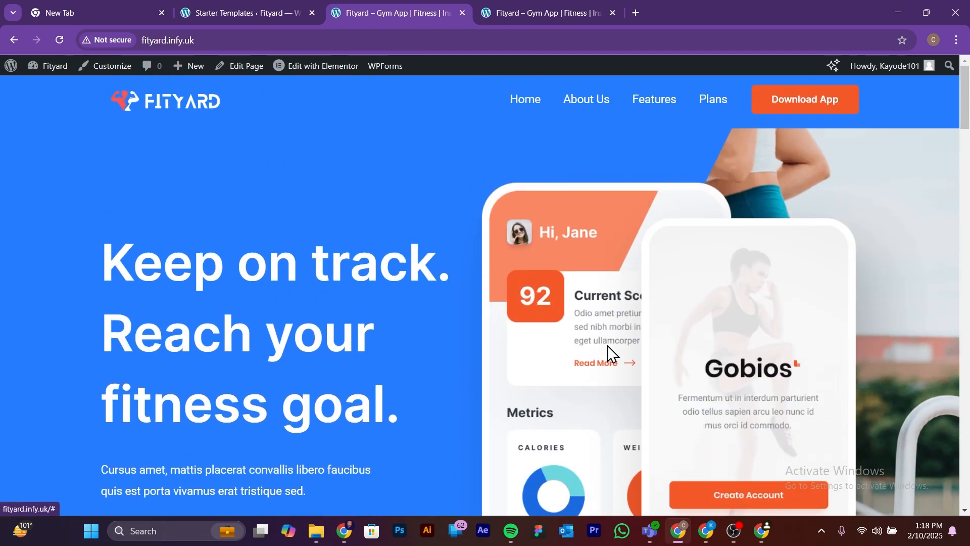
scroll(648, 326, "down", 6)
scroll(647, 325, "down", 7)
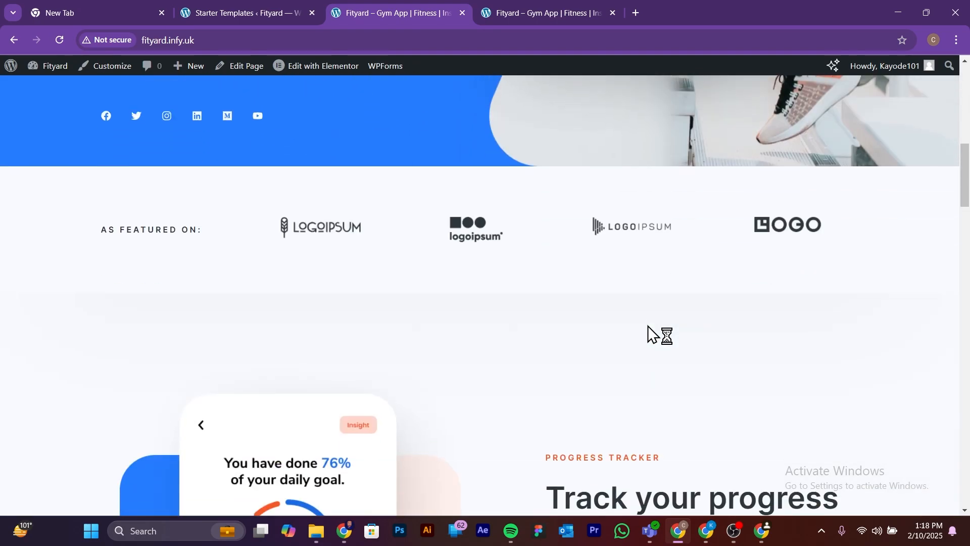
scroll(647, 325, "up", 9)
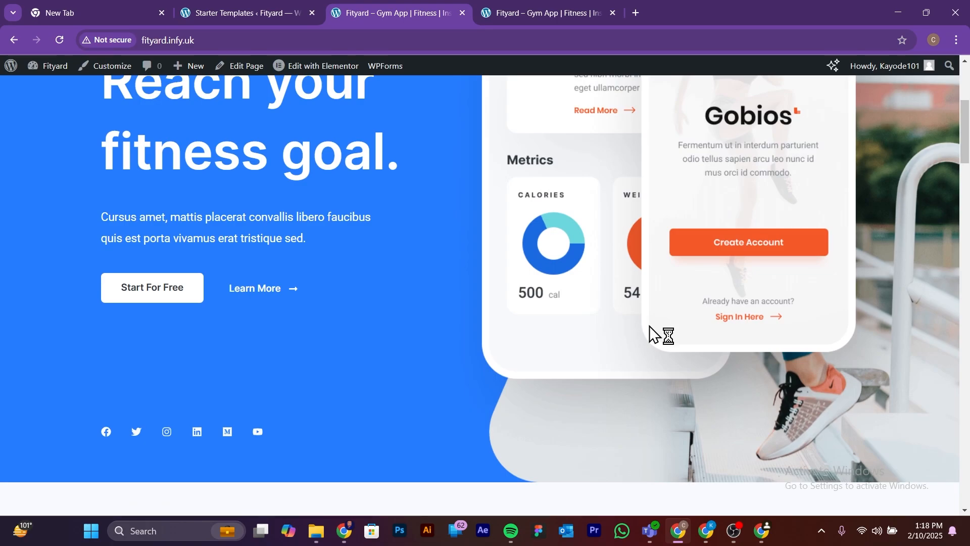
scroll(649, 325, "up", 5)
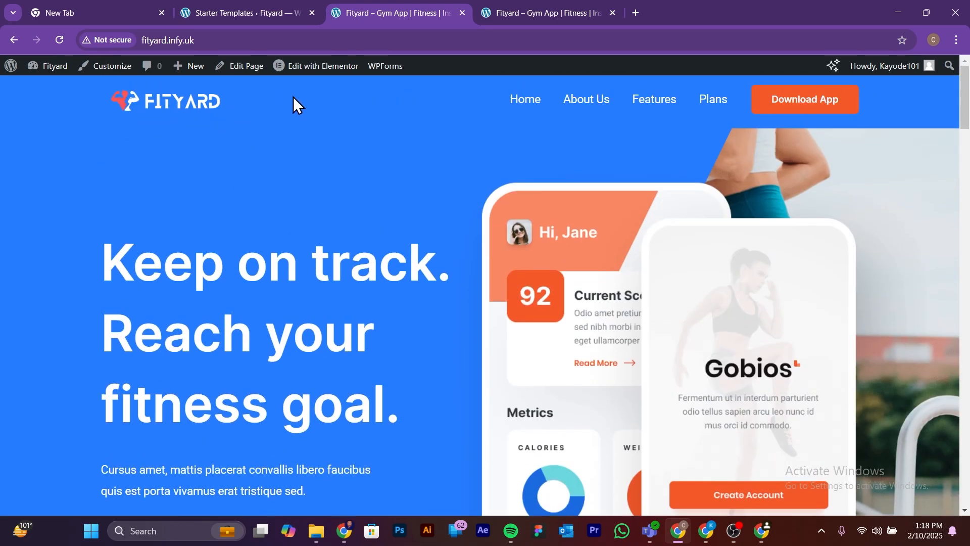
Step: Open the home page for editing with Elementor, skip the AI features notification, and move the floating Structure panel lower
left_click(322, 67)
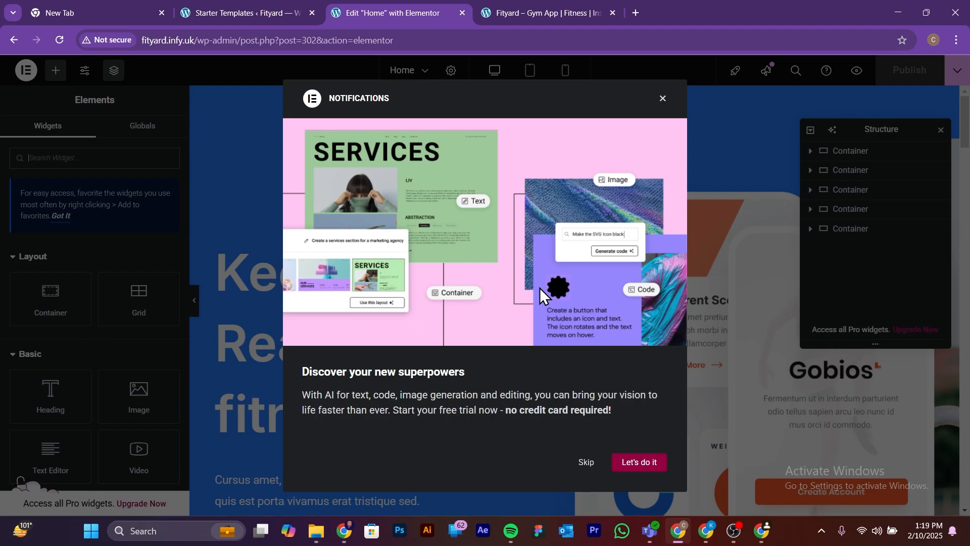
left_click(582, 464)
scroll(541, 283, "down", 10)
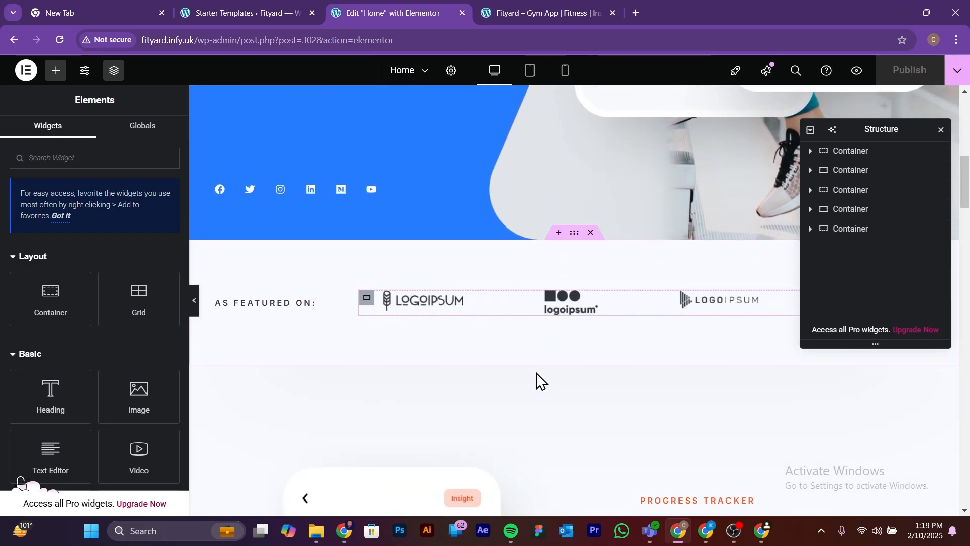
left_click_drag(877, 130, 880, 244)
Step: Review the home page's sections on the editing canvas and collapse the Elements panel to show the page at full width
scroll(535, 268, "up", 8)
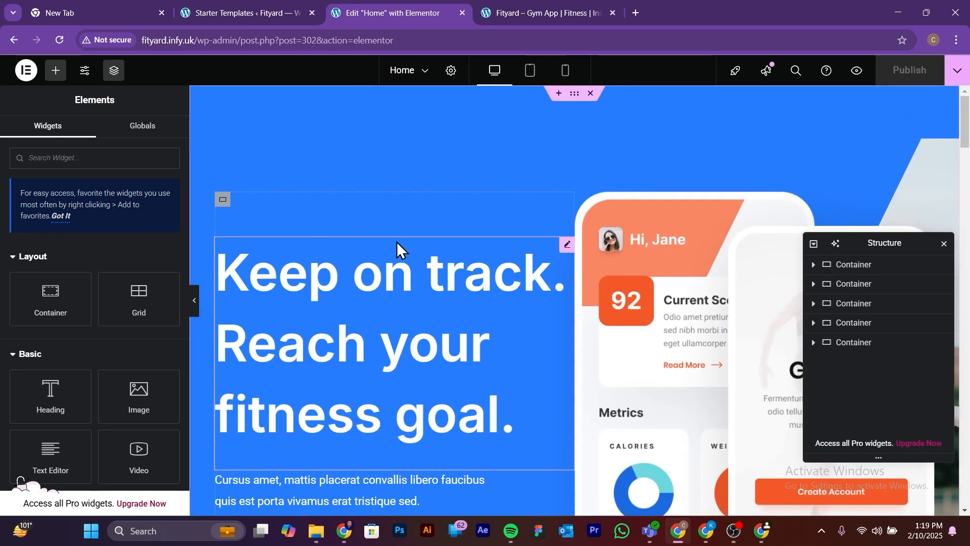
scroll(395, 241, "down", 8)
scroll(393, 238, "down", 9)
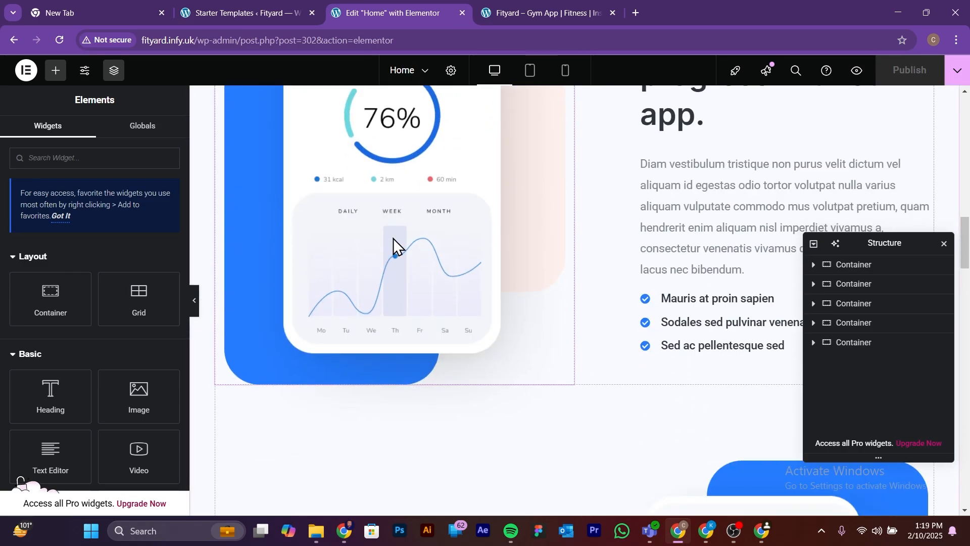
scroll(393, 238, "up", 12)
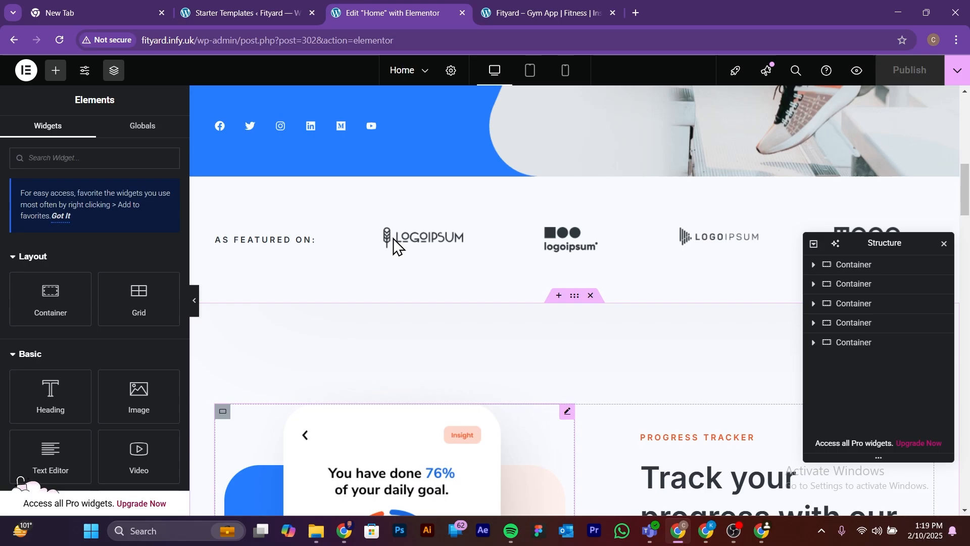
scroll(393, 238, "up", 5)
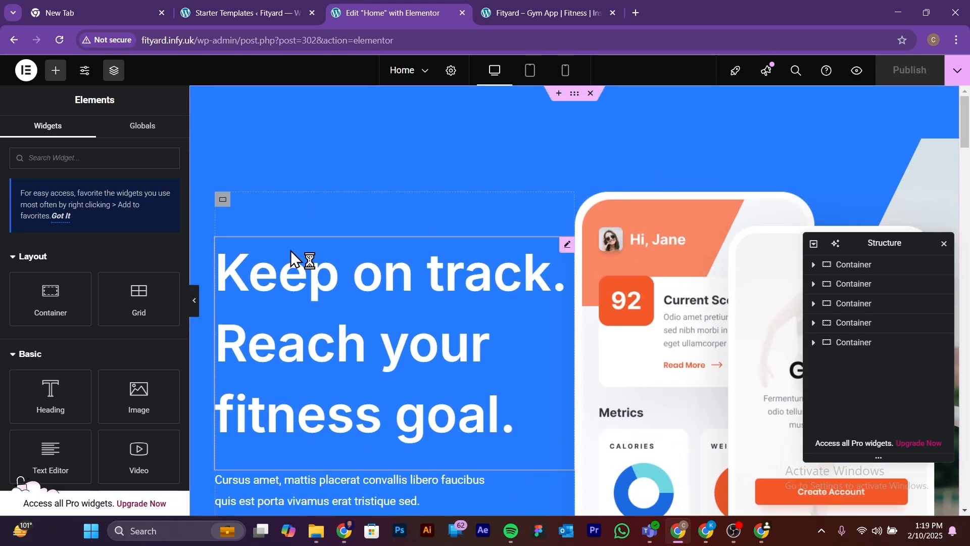
left_click(195, 303)
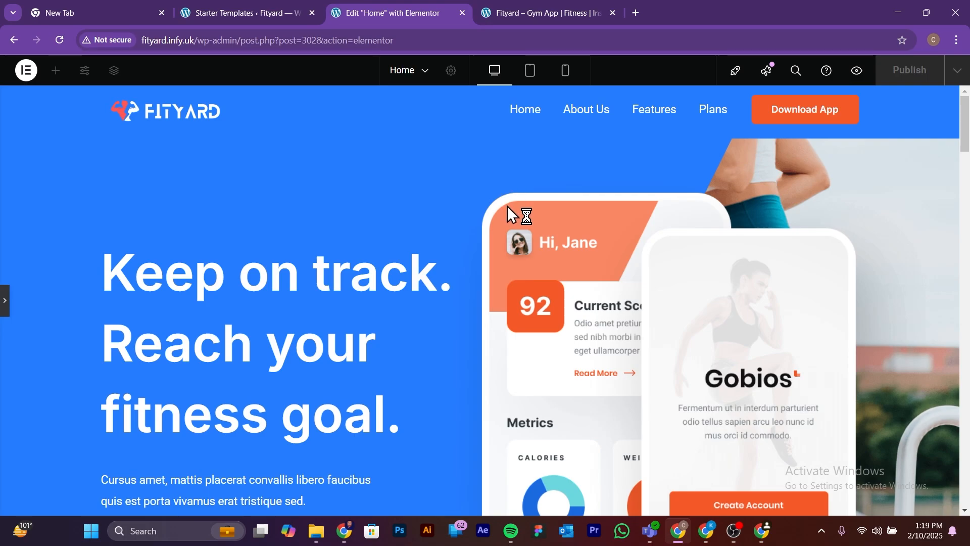
Step: Preview the home page in the Tablet Portrait layout and inspect its sections
left_click(530, 70)
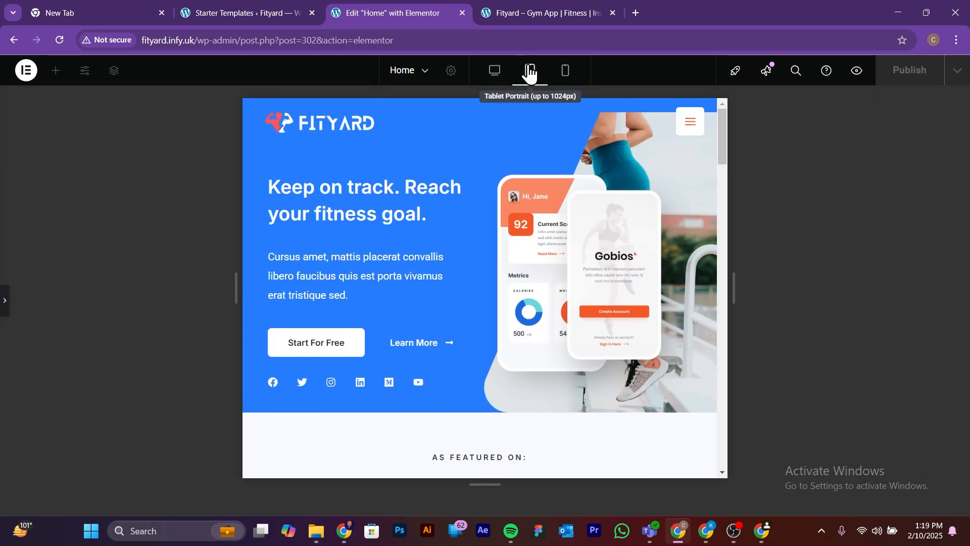
scroll(388, 220, "down", 12)
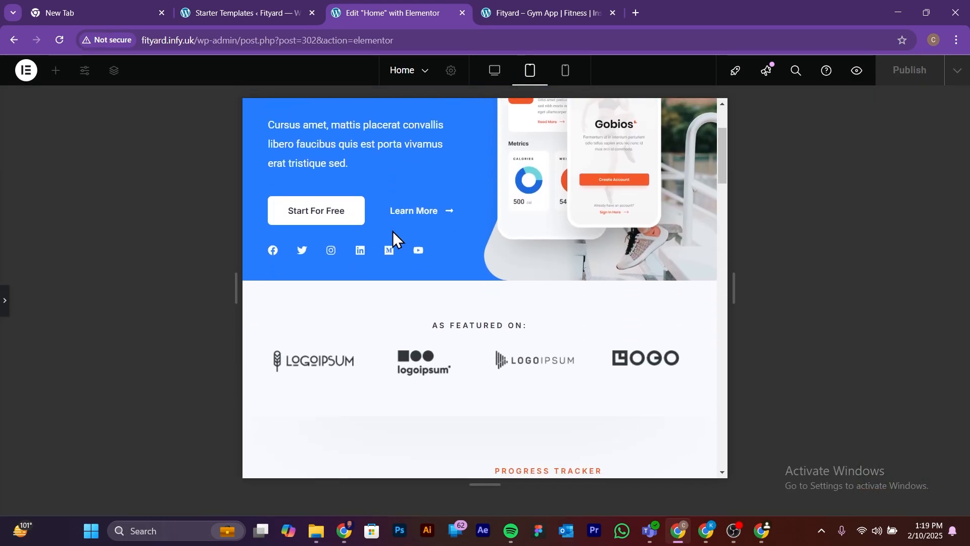
scroll(394, 245, "down", 15)
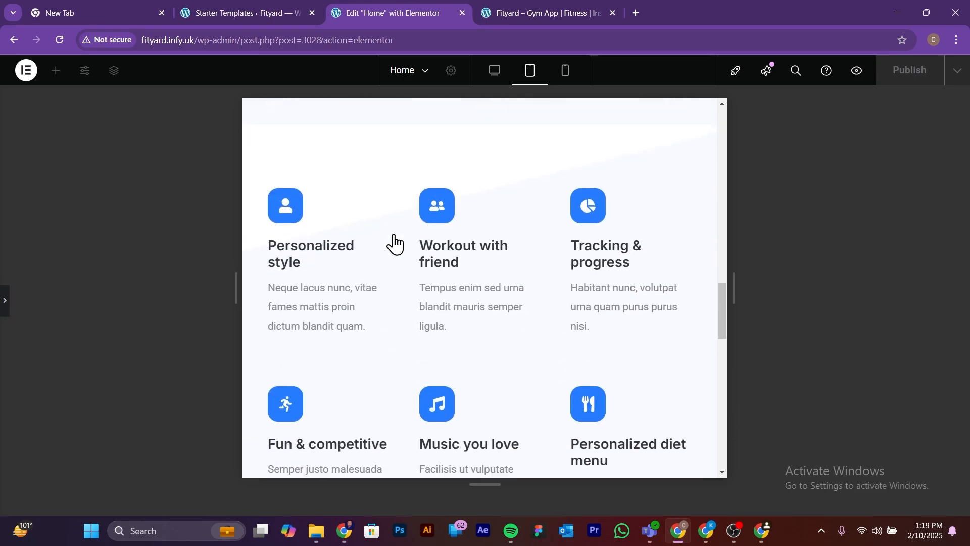
scroll(394, 244, "up", 20)
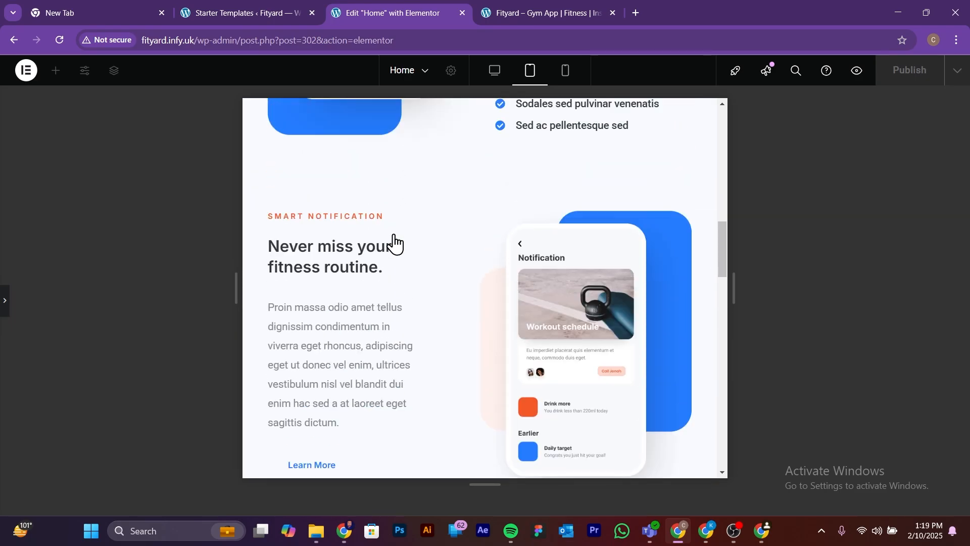
scroll(395, 245, "up", 4)
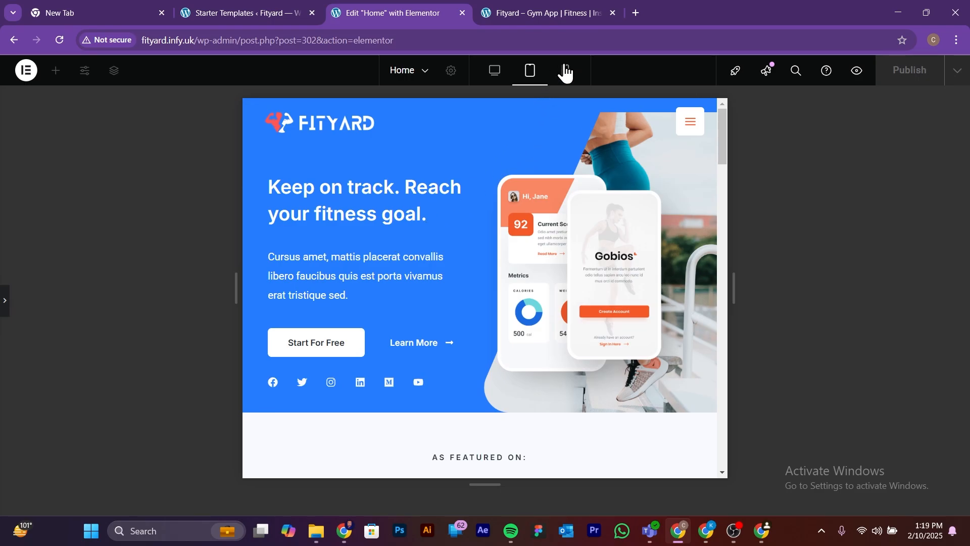
Step: Preview the home page in the Mobile Portrait layout, inspect its sections, and return to the Desktop layout
left_click(564, 71)
scroll(467, 258, "down", 3)
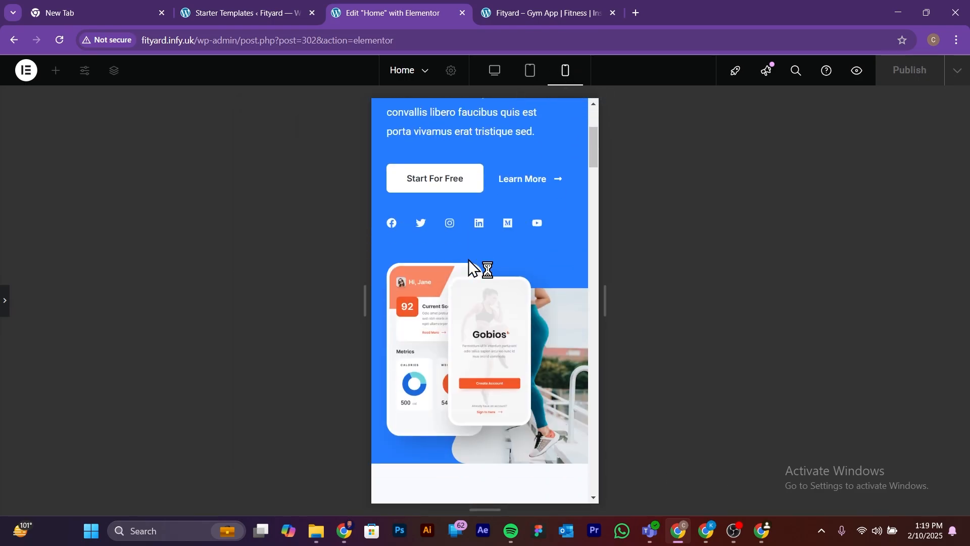
scroll(469, 260, "up", 3)
scroll(472, 263, "down", 1)
scroll(480, 273, "down", 15)
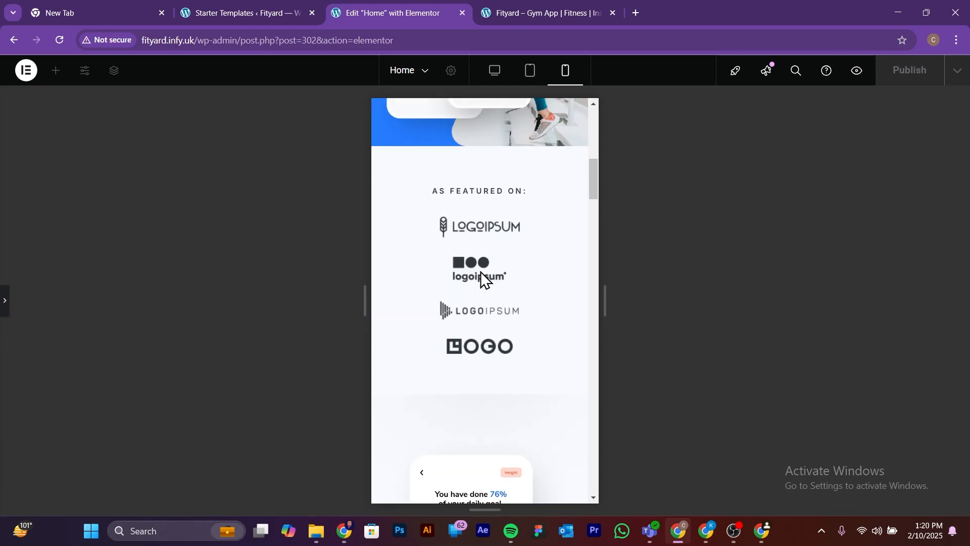
scroll(486, 284, "down", 12)
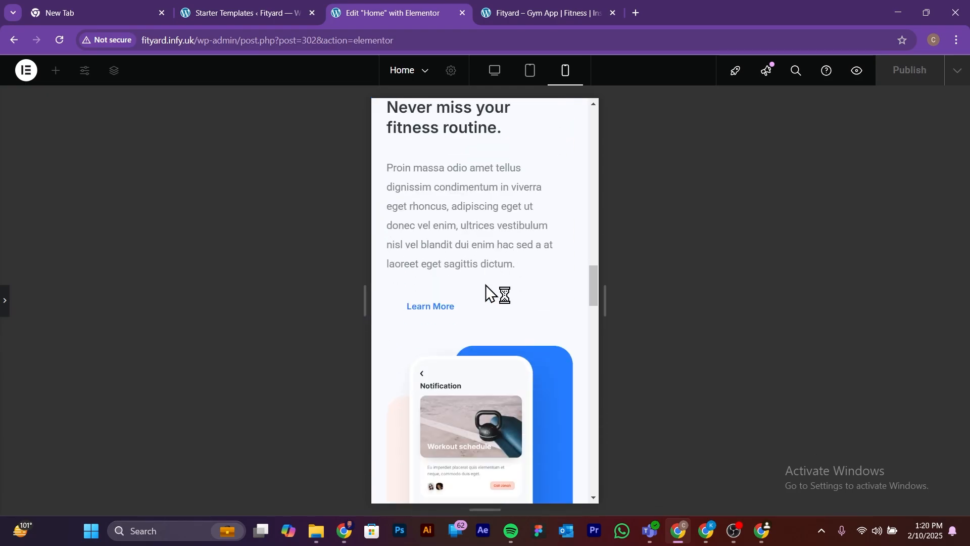
scroll(486, 283, "down", 7)
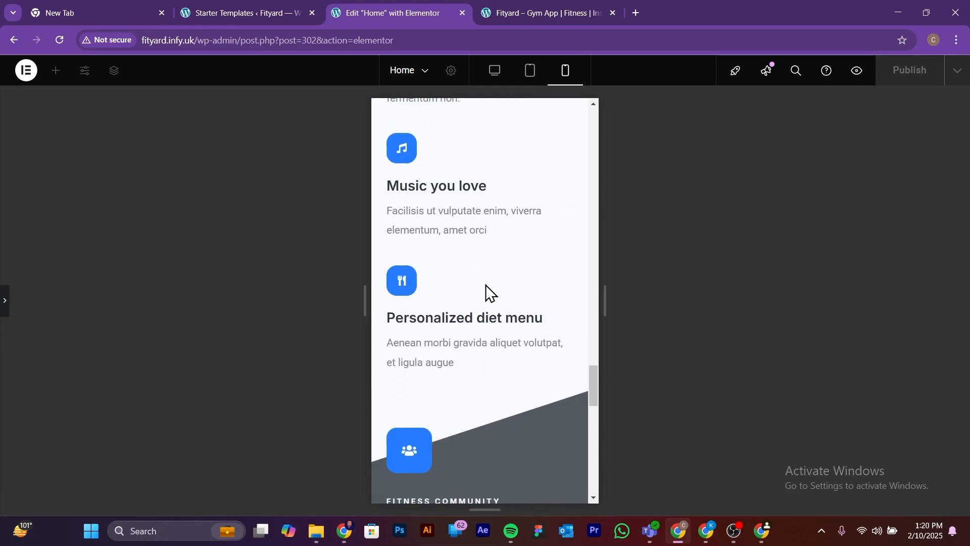
scroll(486, 284, "down", 4)
scroll(486, 284, "up", 13)
scroll(486, 283, "up", 20)
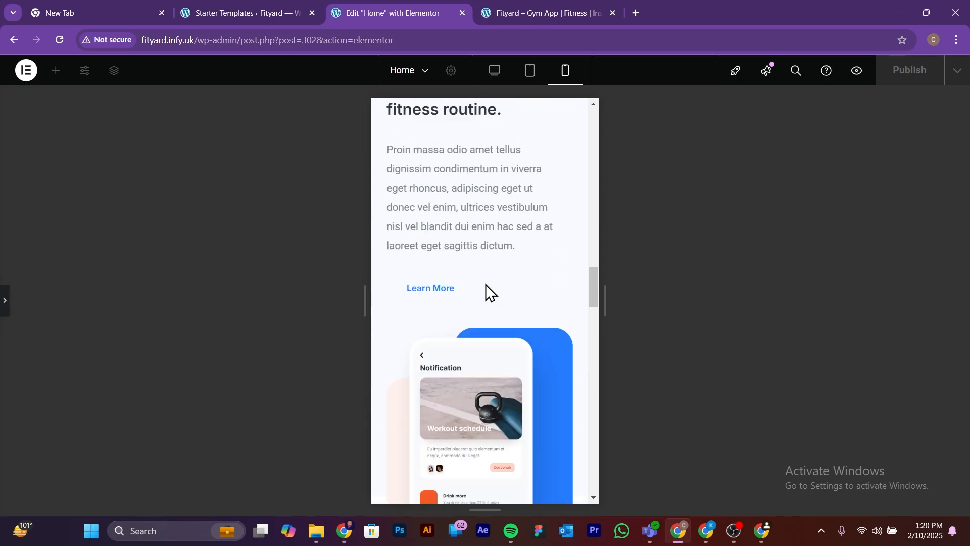
scroll(479, 286, "up", 1)
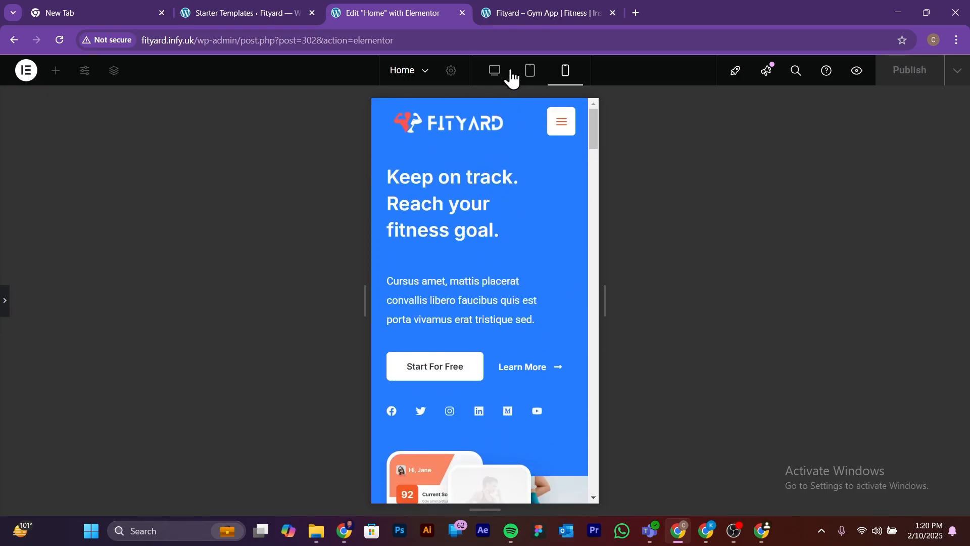
left_click(494, 80)
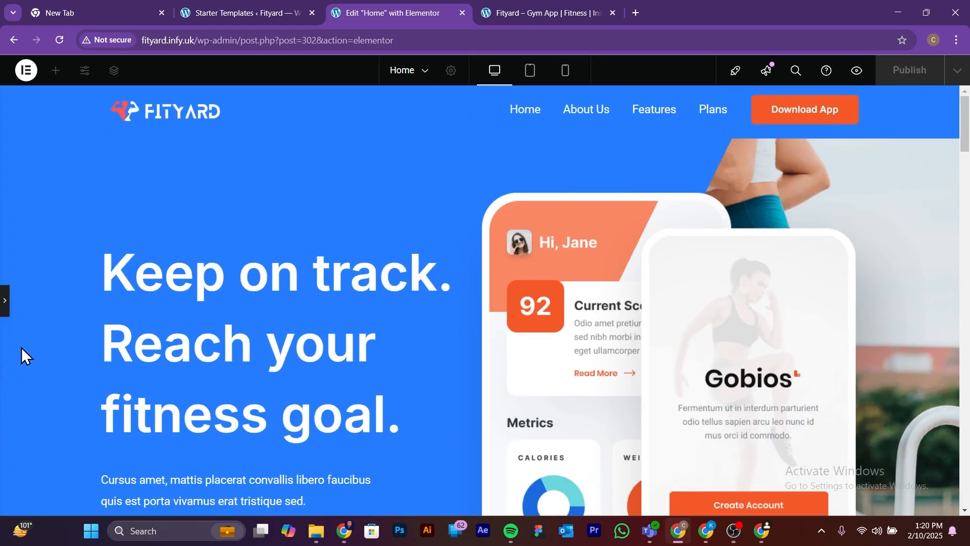
Step: Replace the hero heading's text with "Transform Your Fitness Journey with Fityard" and check it at full page width
left_click(4, 303)
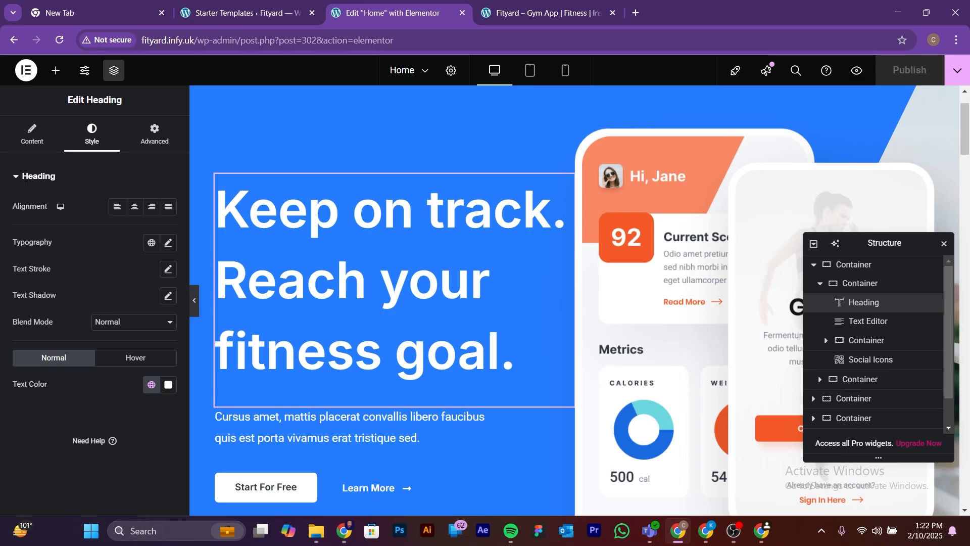
key("alt+Tab")
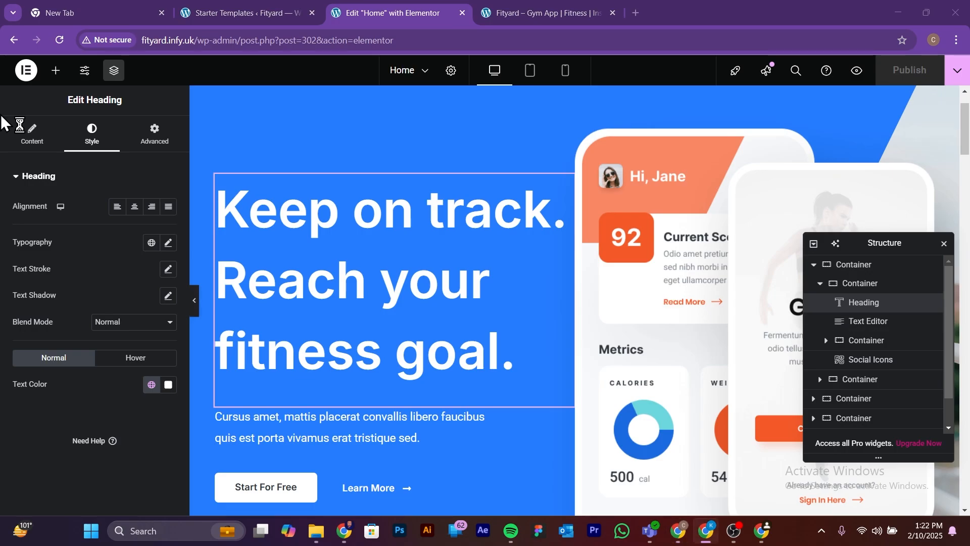
left_click(501, 318)
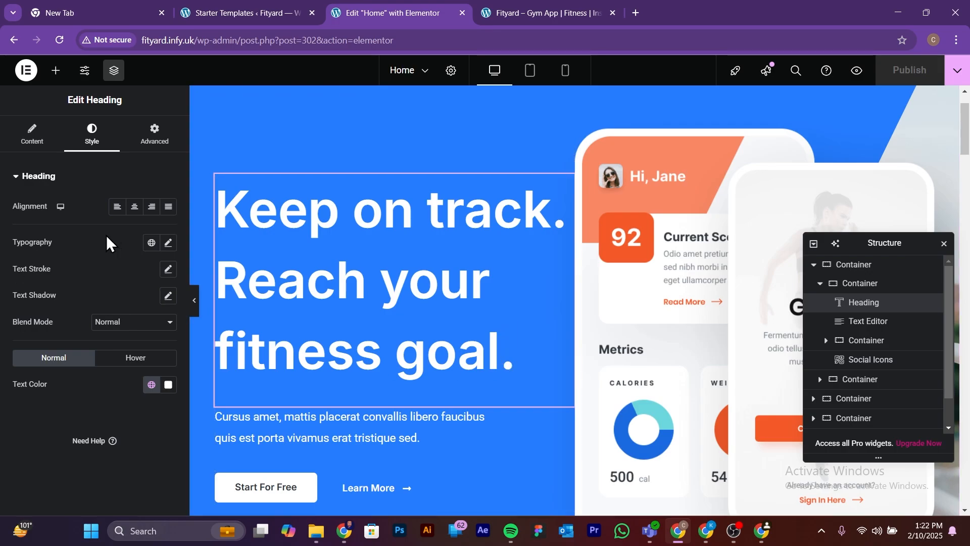
left_click(31, 134)
left_click_drag(152, 221, 7, 224)
type("Transform Your Fitness Journey with Fityard")
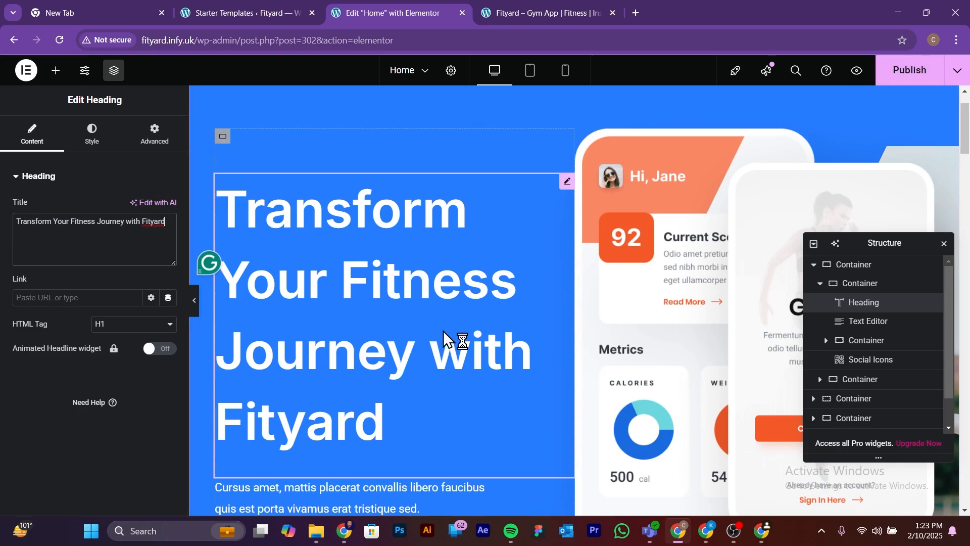
left_click(194, 305)
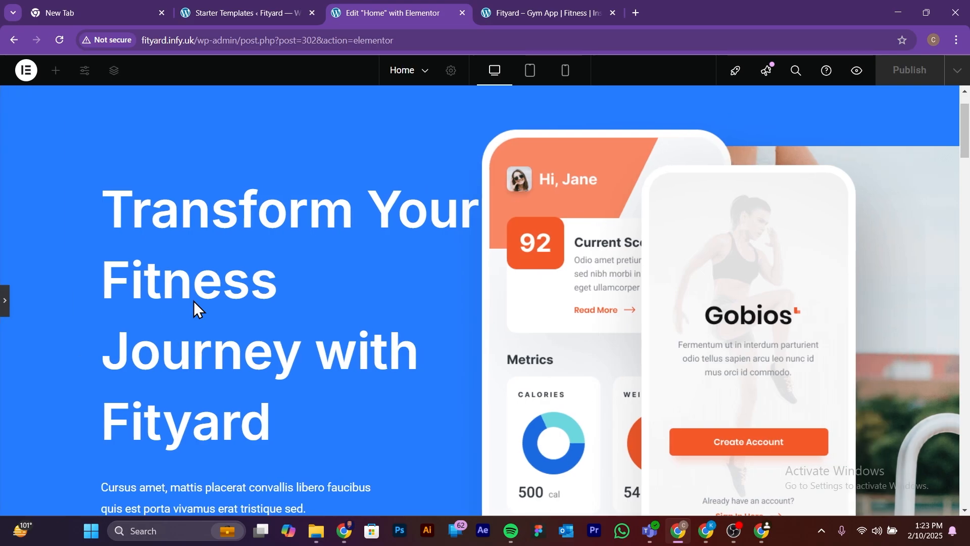
left_click(6, 310)
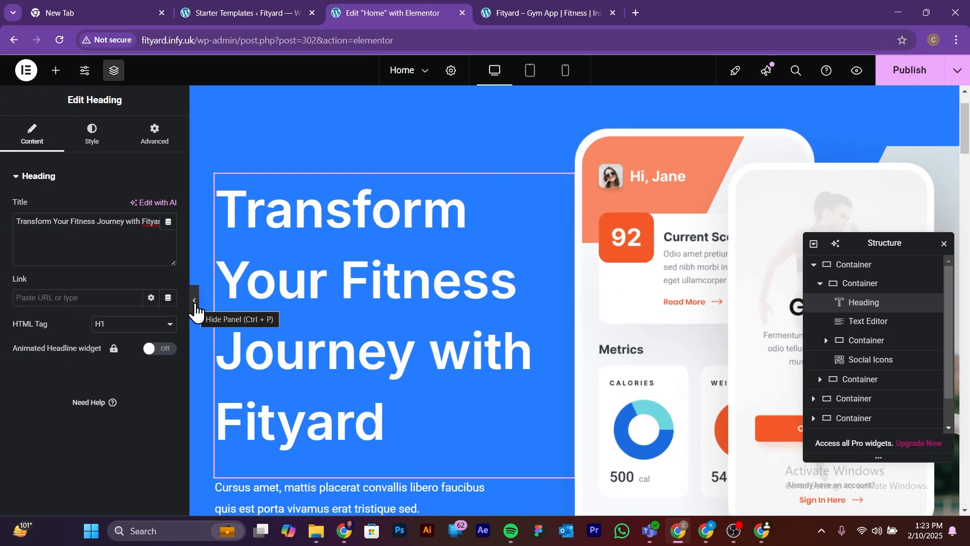
Step: Set the hero heading's desktop line height to 75 px in its typography settings and check it at full page width
left_click(104, 143)
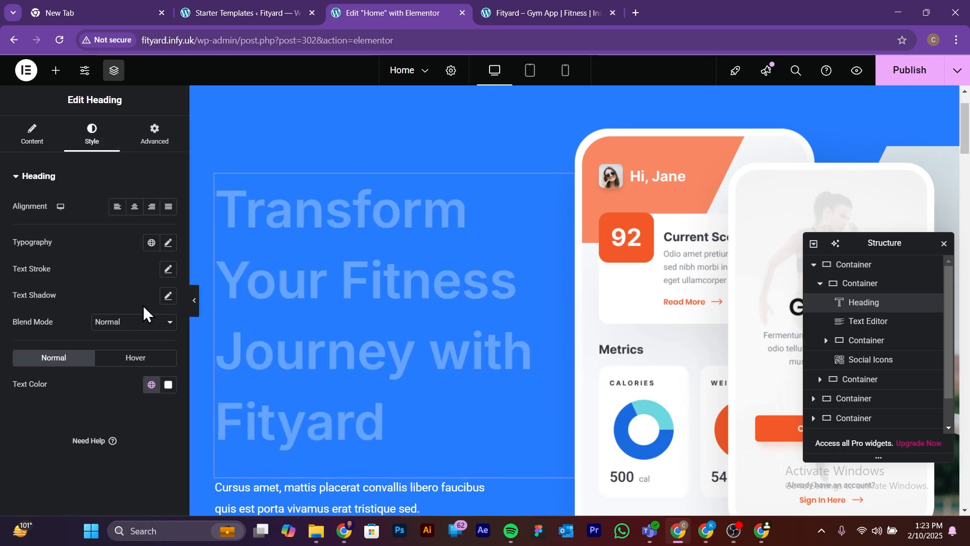
left_click(195, 302)
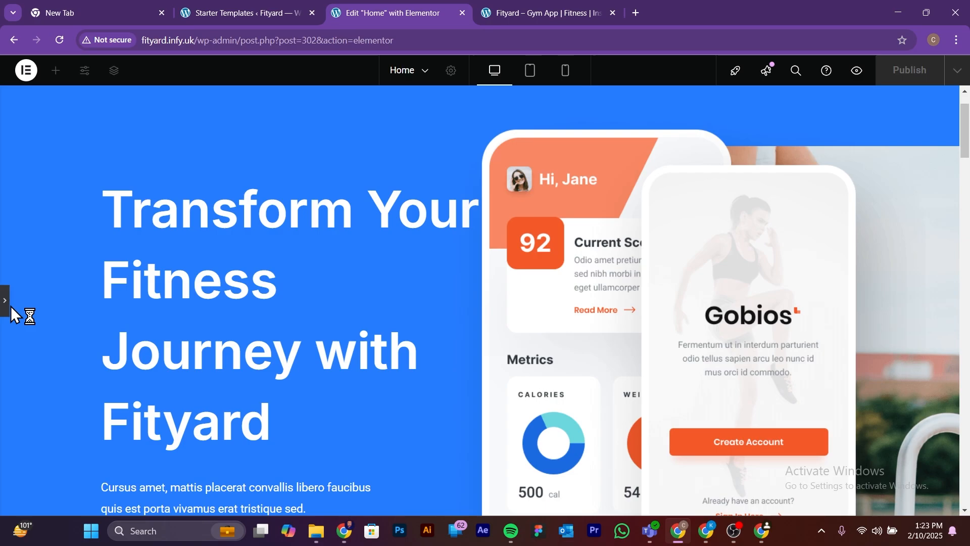
left_click(5, 306)
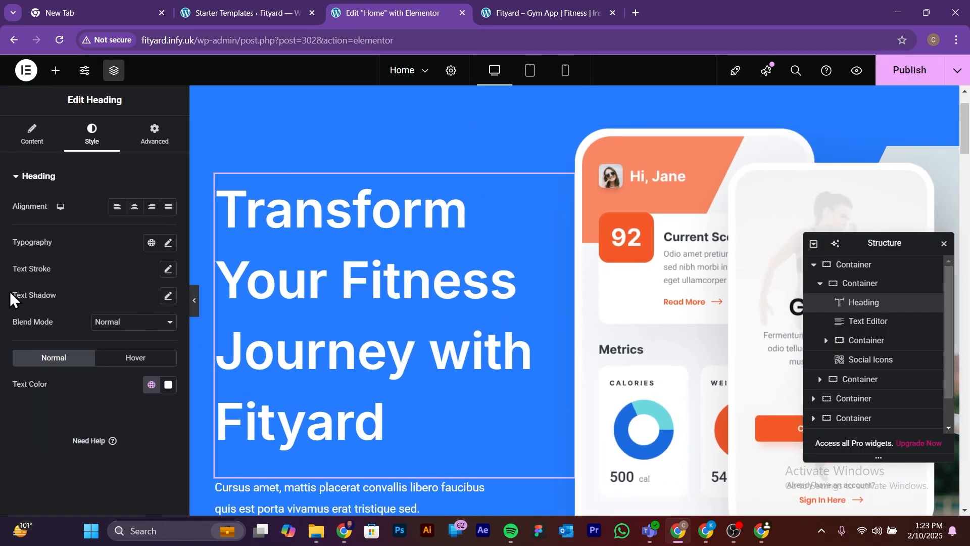
left_click(168, 243)
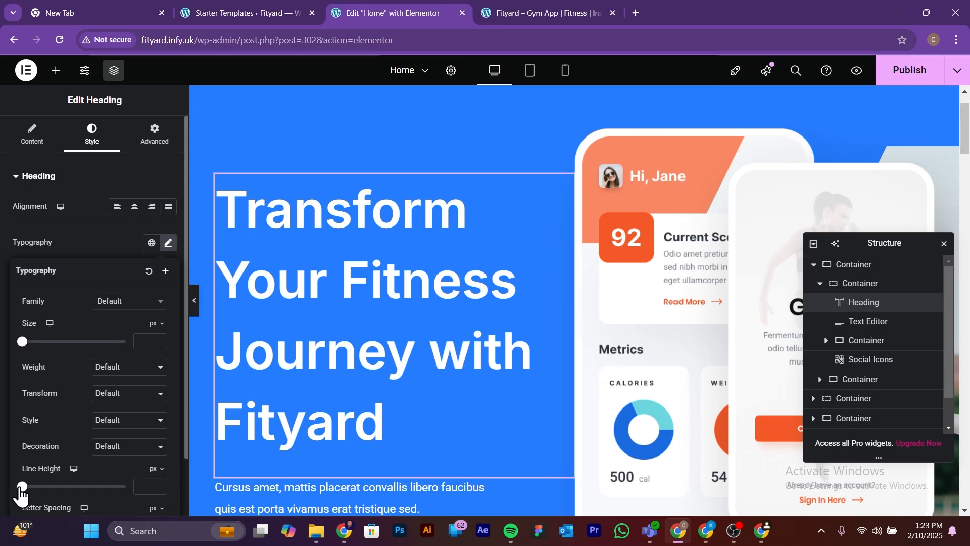
left_click_drag(22, 486, 100, 486)
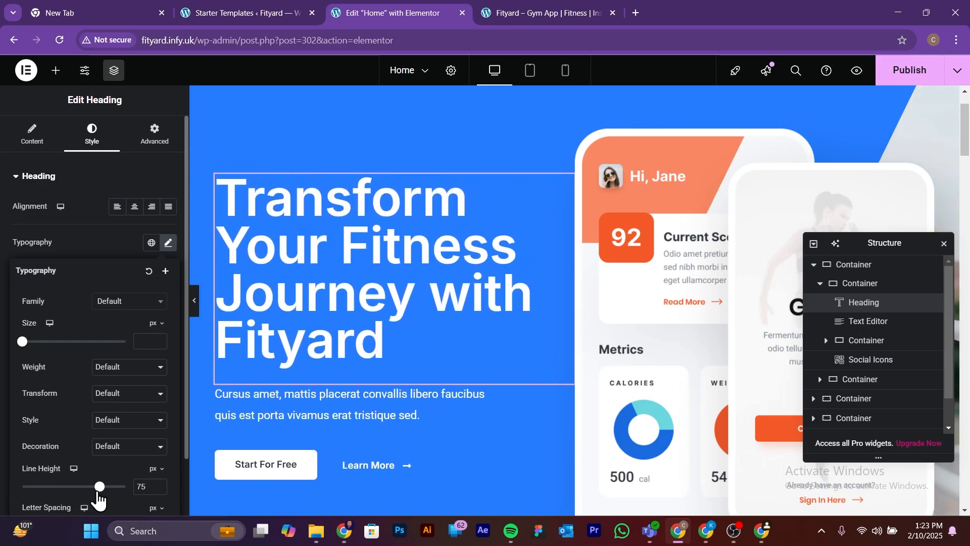
left_click(195, 302)
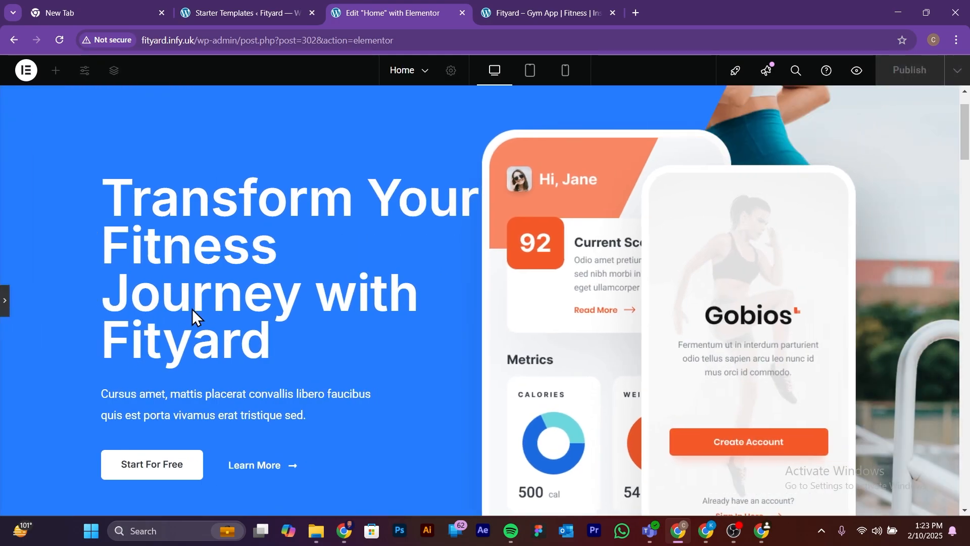
Step: Inspect the hero heading in the Mobile Portrait layout and set its mobile line height to 1.2 em
left_click(566, 71)
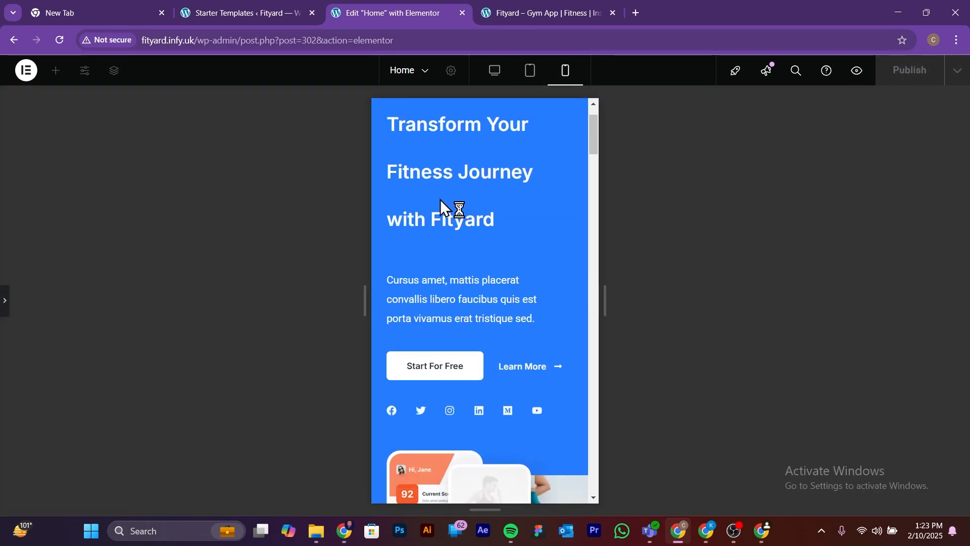
scroll(440, 199, "up", 1)
scroll(468, 229, "down", 1)
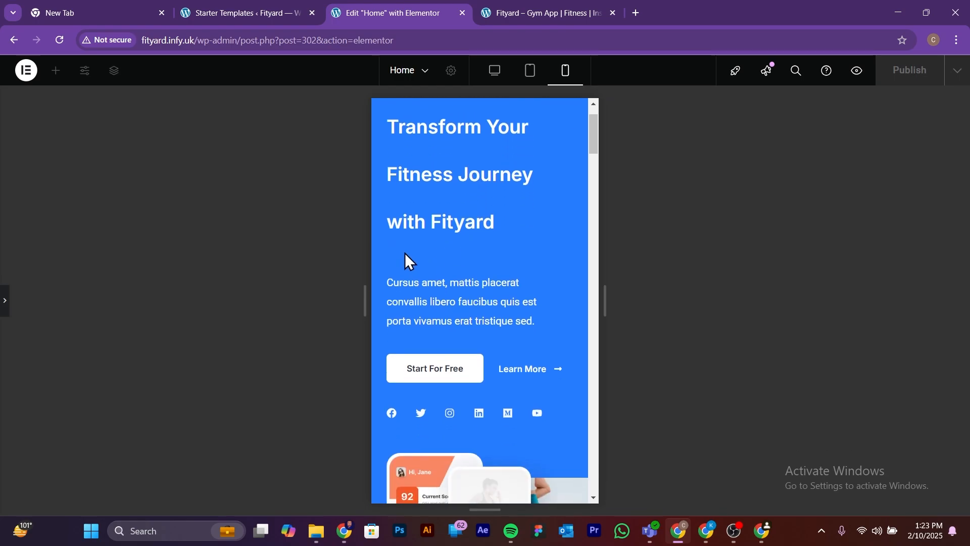
scroll(415, 270, "up", 1)
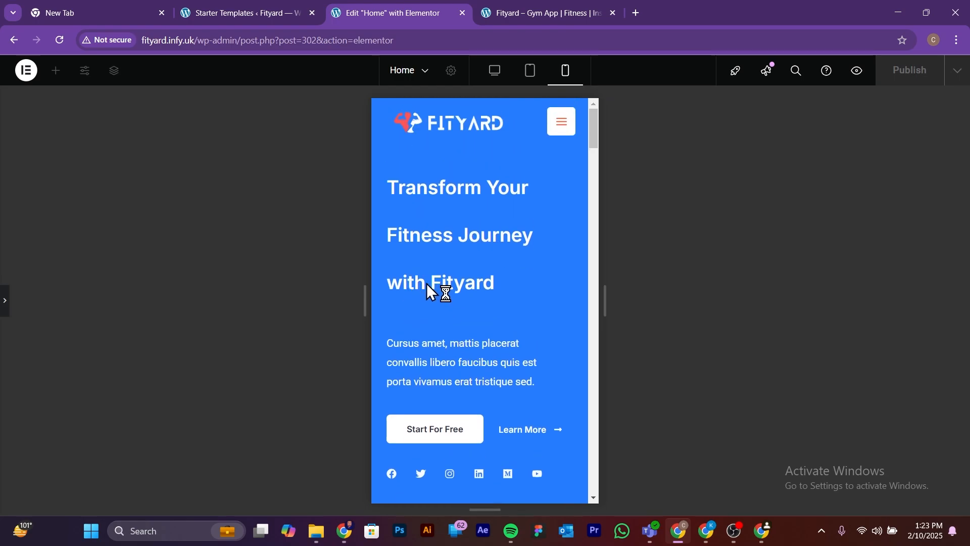
left_click(5, 303)
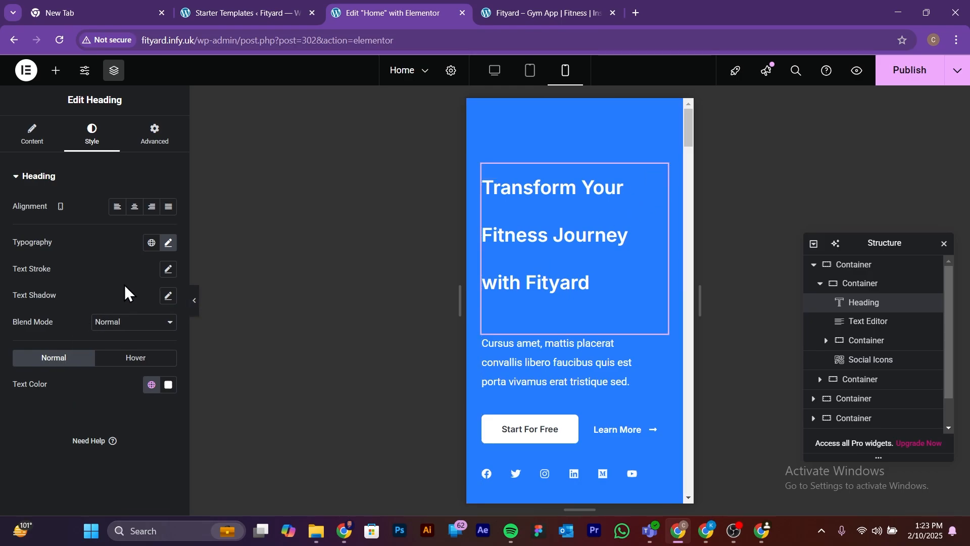
left_click(167, 245)
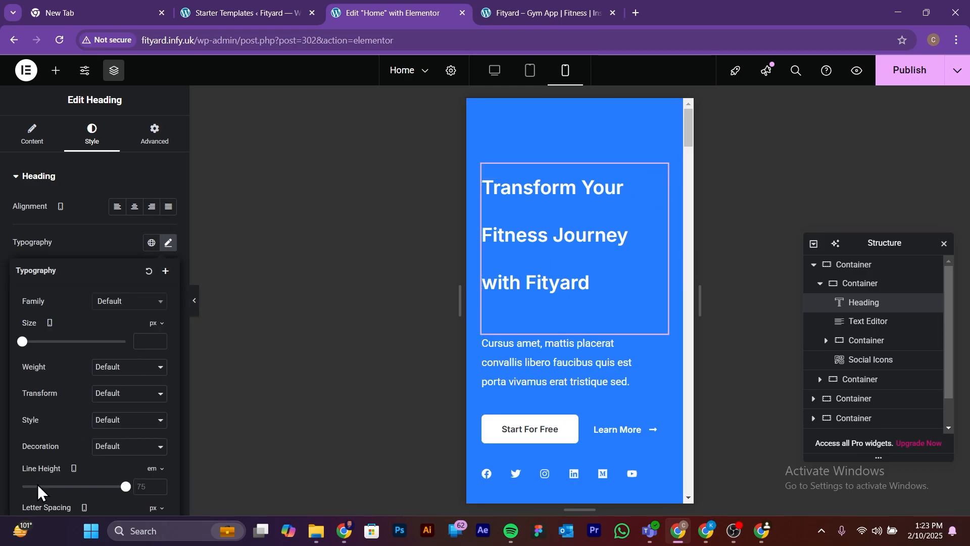
left_click_drag(124, 487, 35, 471)
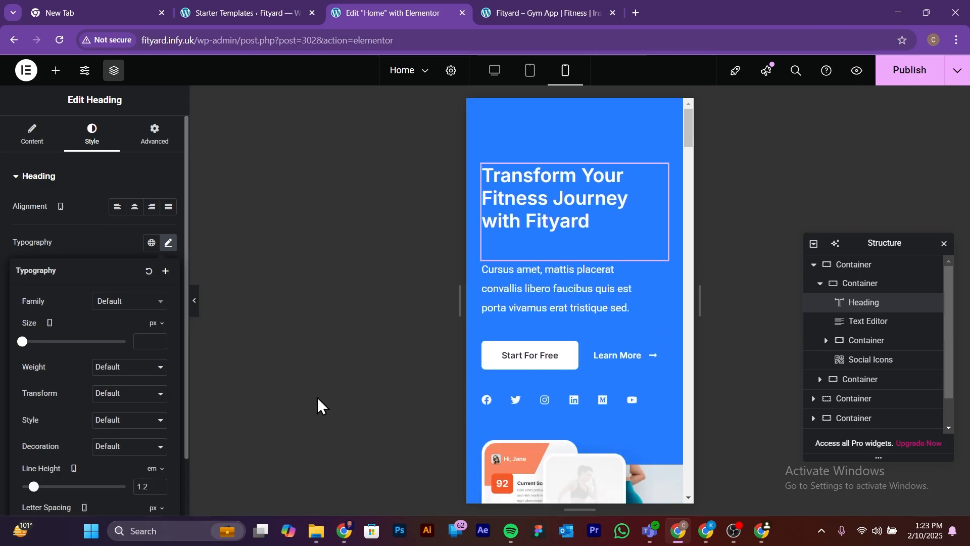
Step: Return to the Desktop layout, set the hero heading's font size to 67 px, and check it at full page width
left_click(495, 67)
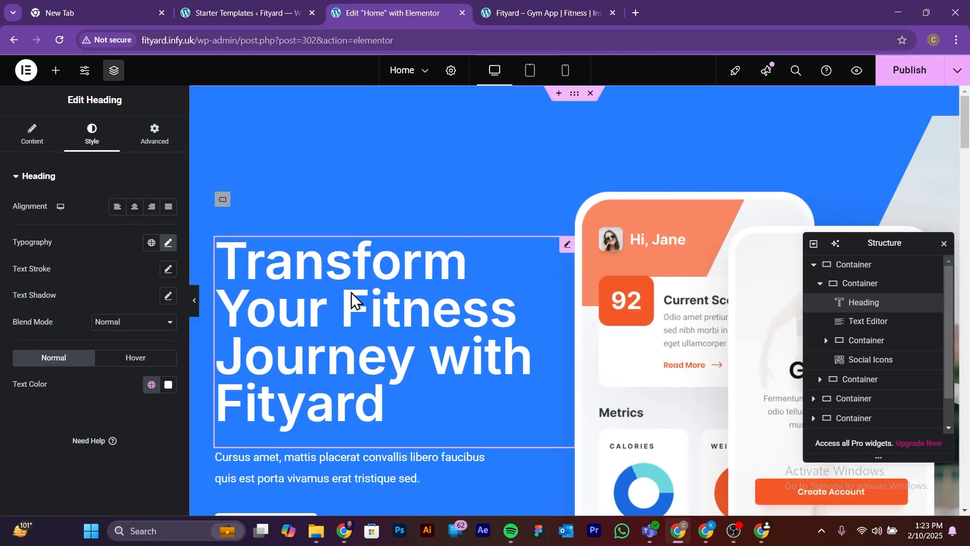
left_click(196, 302)
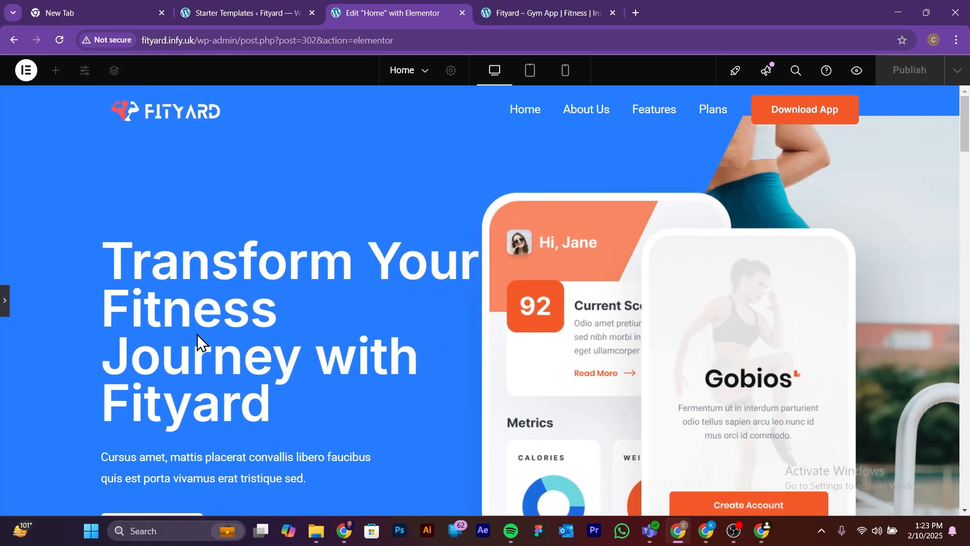
left_click(4, 303)
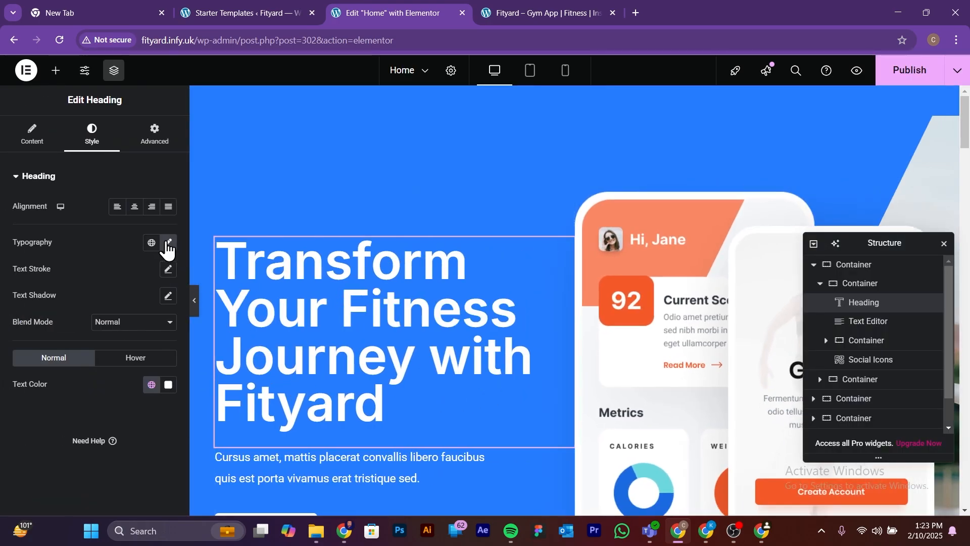
left_click(168, 243)
left_click_drag(22, 346, 55, 343)
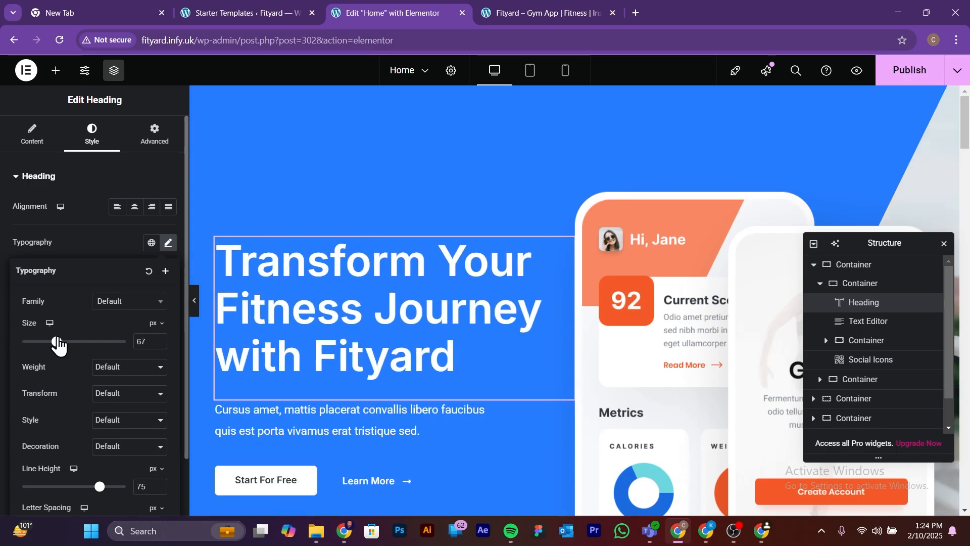
left_click(194, 302)
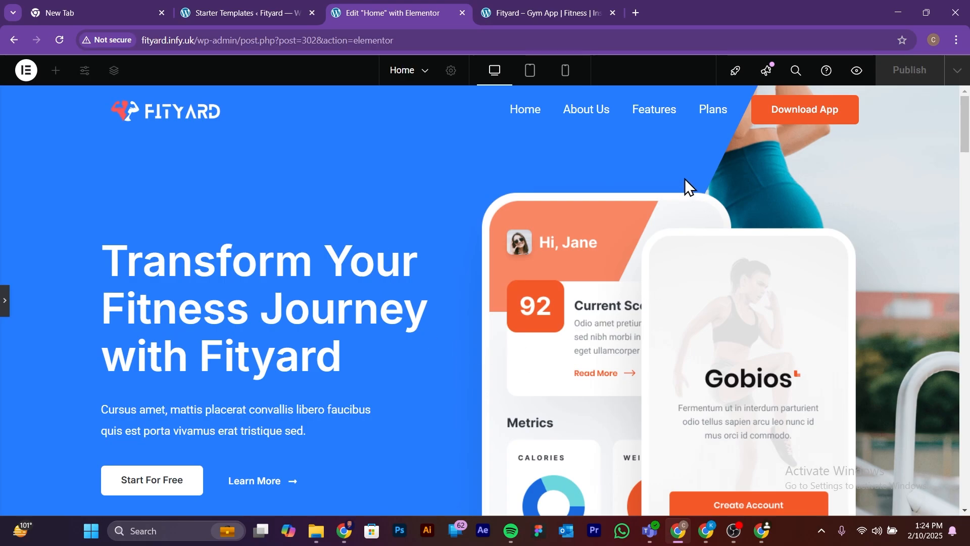
left_click(4, 302)
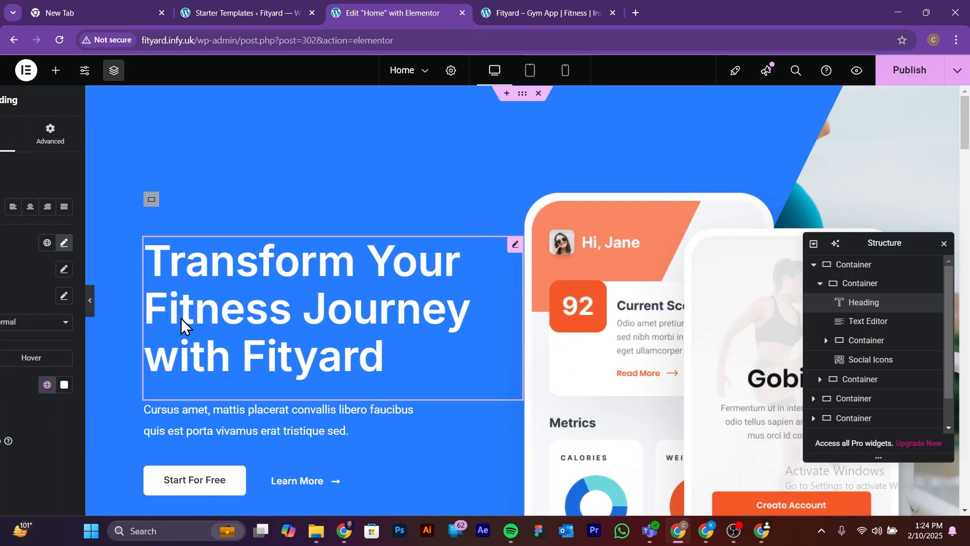
Step: Replace the hero paragraph with "Track, Plan, and Achieve Your Fitness Goals with Ease. Whether You're a Beginner or a Pro, Fitcase is Your Ultimate Fitness Companion."
scroll(402, 353, "down", 4)
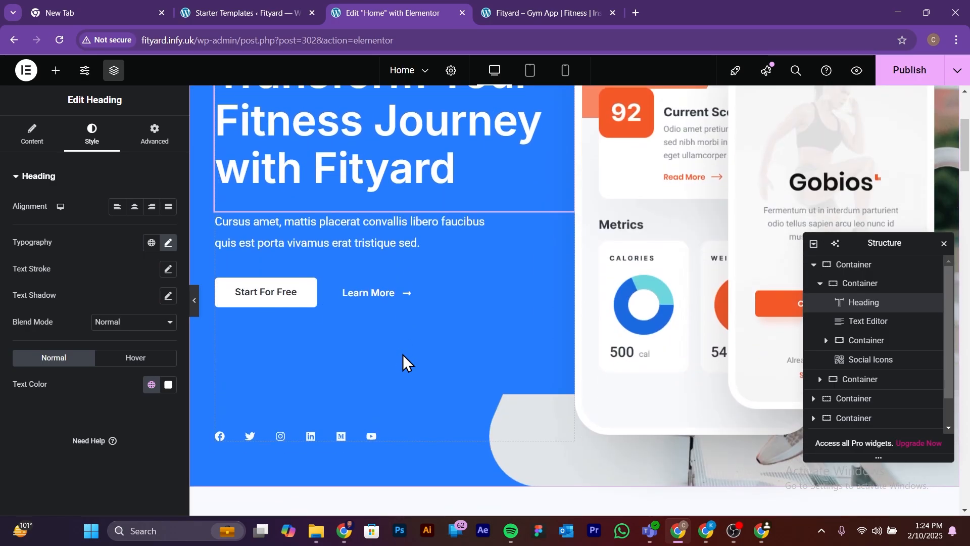
scroll(402, 354, "up", 4)
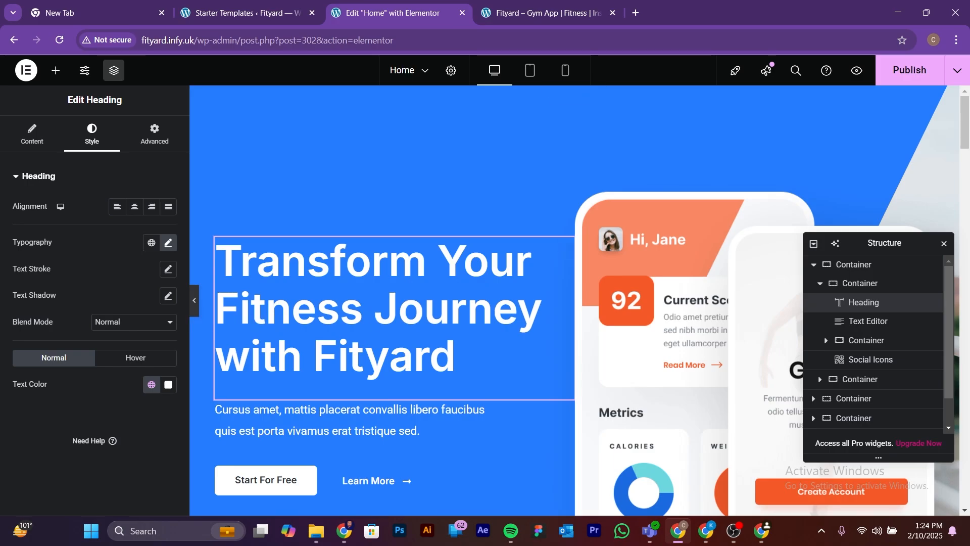
key("alt+Tab")
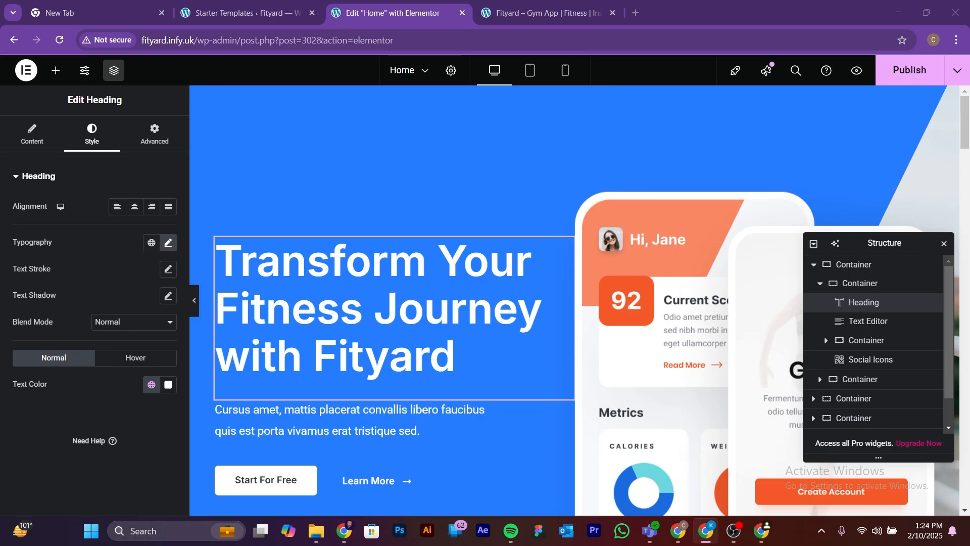
left_click(317, 420)
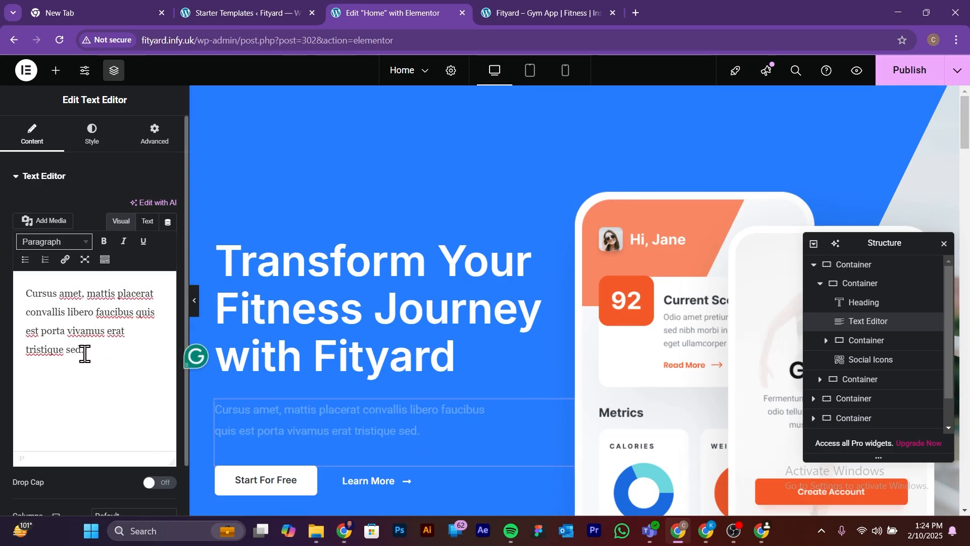
left_click_drag(84, 350, 2, 289)
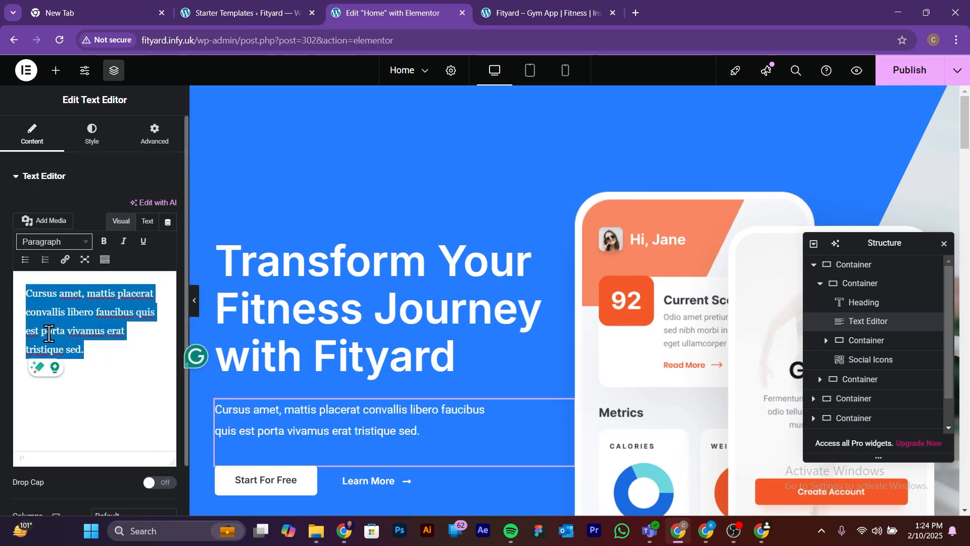
type("Track, Plan, and Achieve Your Fitness Goals with Ease. Whether You’re a Beginner or a Pro, Fitcase is Your Ultimate Fitness Companion.")
left_click(195, 300)
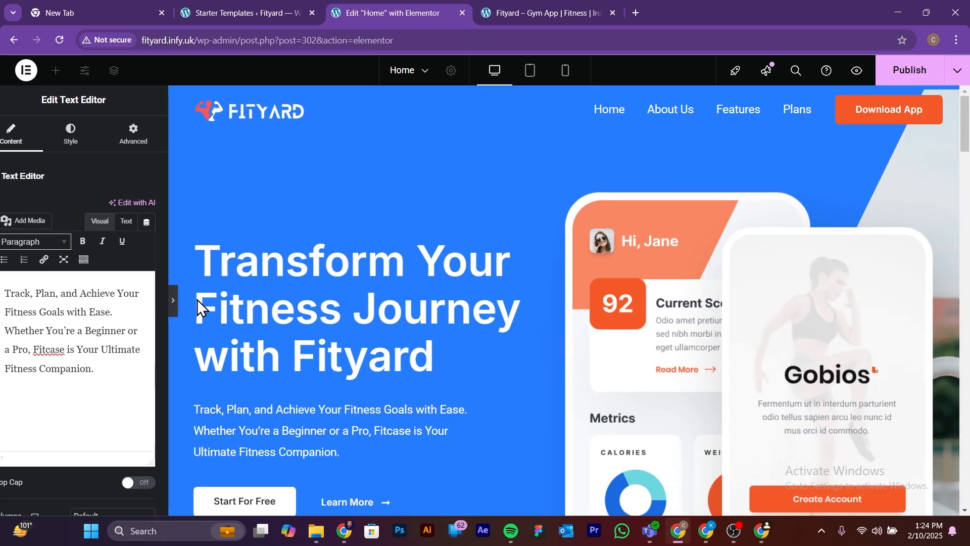
Step: In the Mobile Portrait layout, set the hero heading's font size to 27 px in its typography settings
left_click(565, 71)
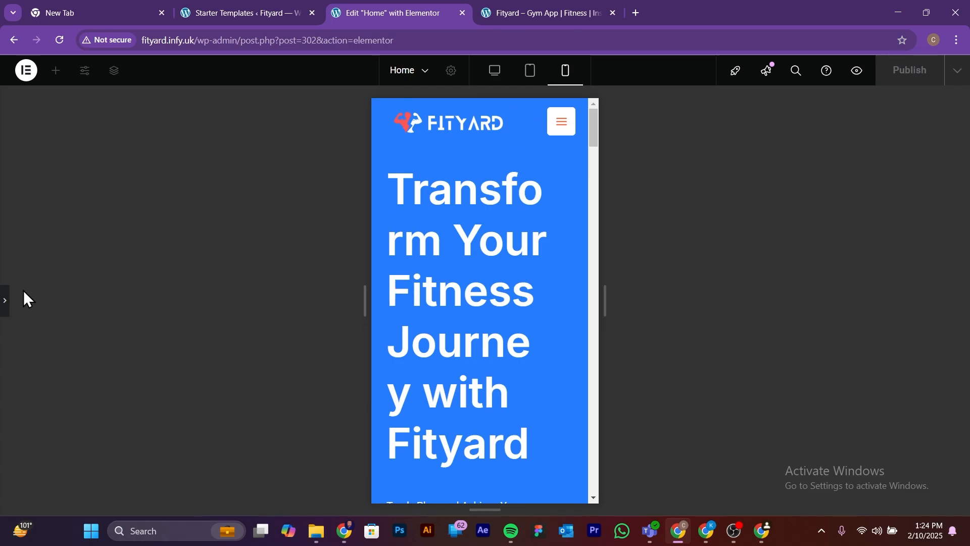
left_click(5, 306)
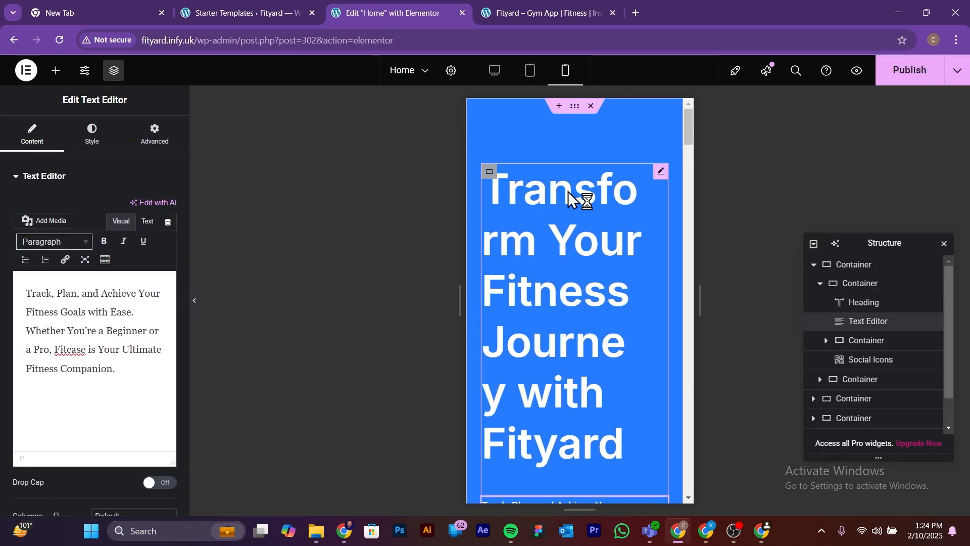
left_click(660, 171)
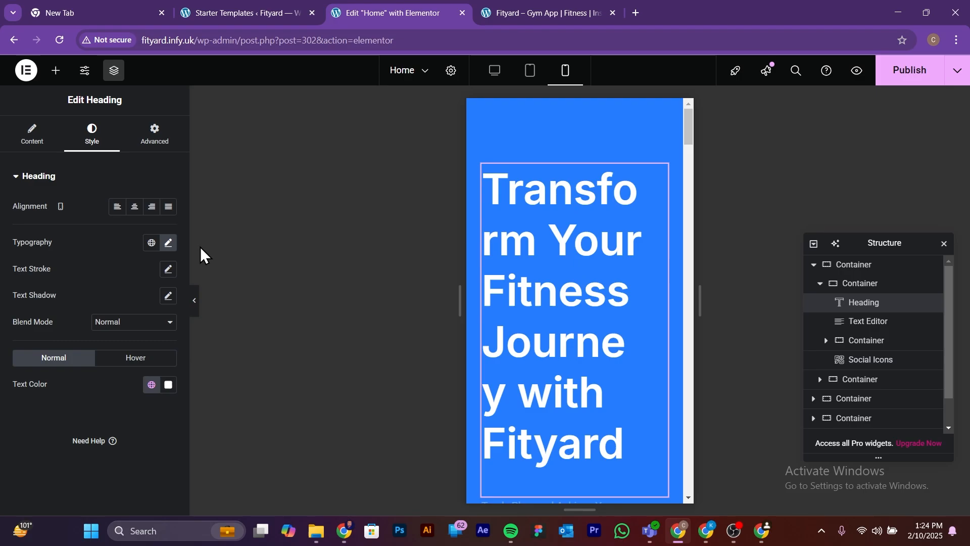
left_click(168, 244)
left_click_drag(56, 342, 40, 343)
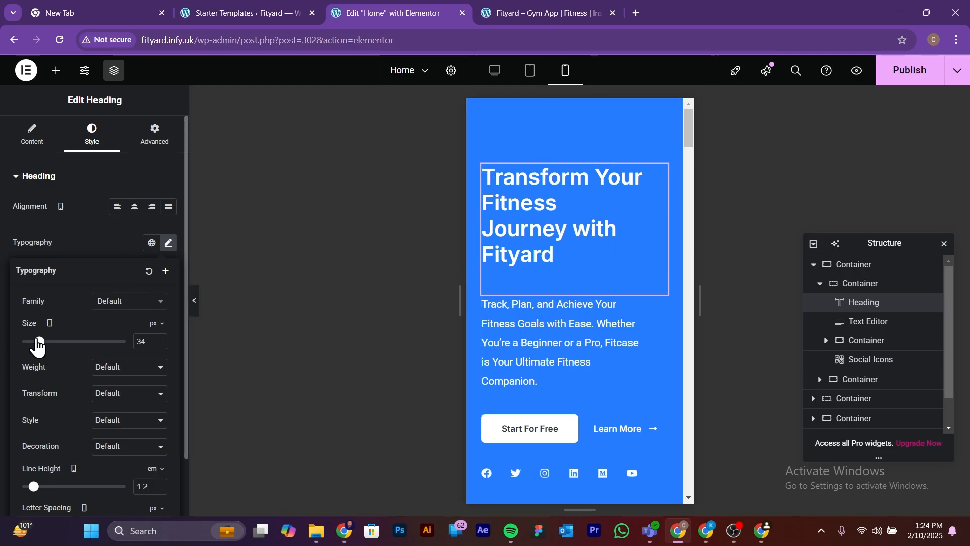
left_click_drag(38, 342, 35, 342)
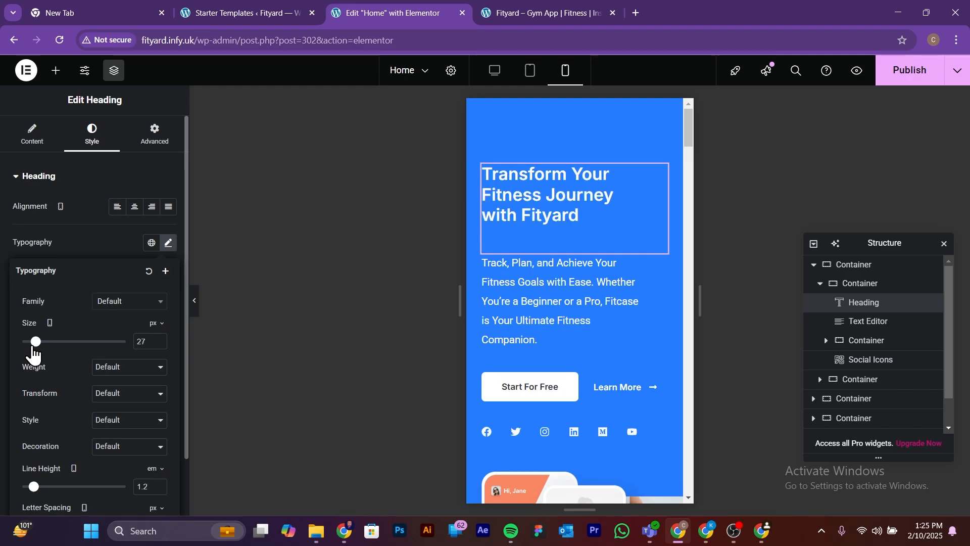
Step: Return to the Desktop layout and review the hero section's heading, paragraph, and buttons at full page width
left_click(493, 81)
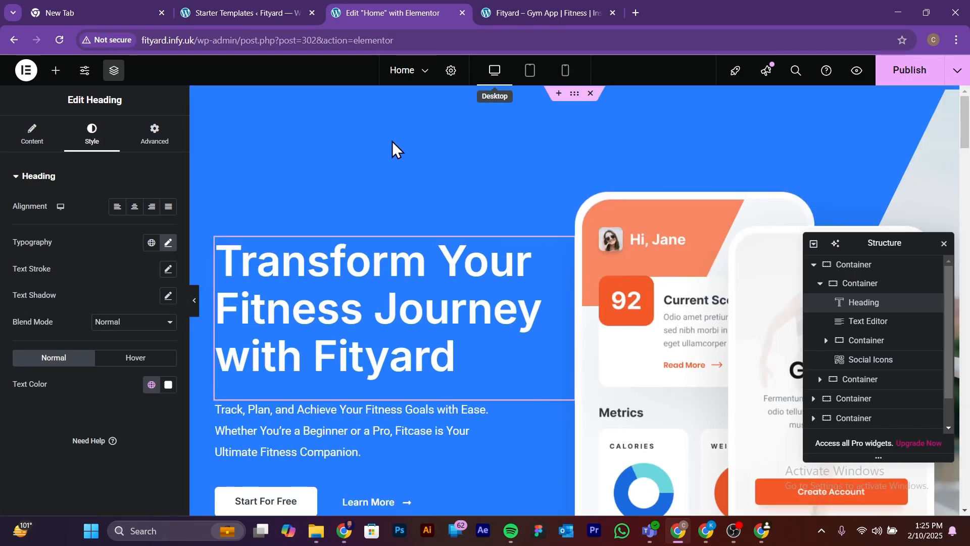
left_click(196, 302)
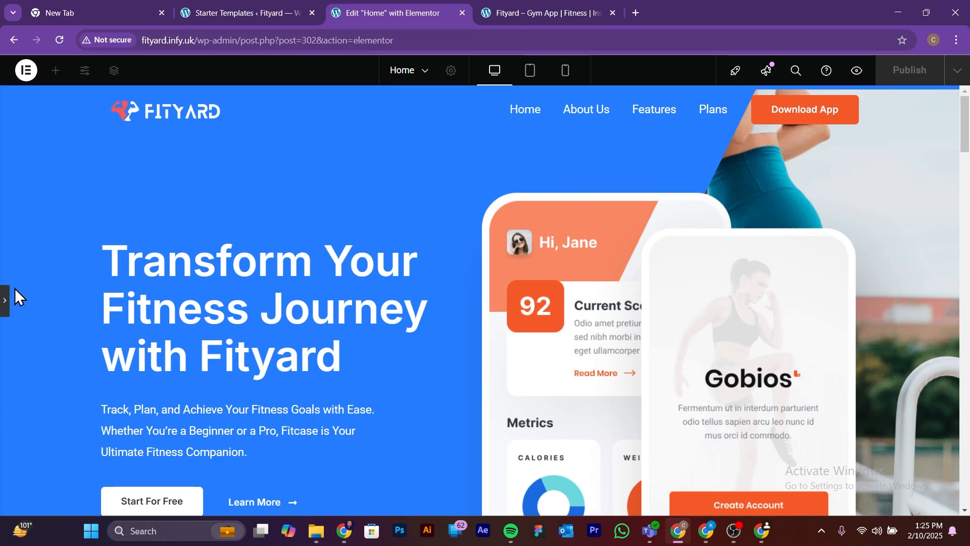
scroll(380, 321, "down", 1)
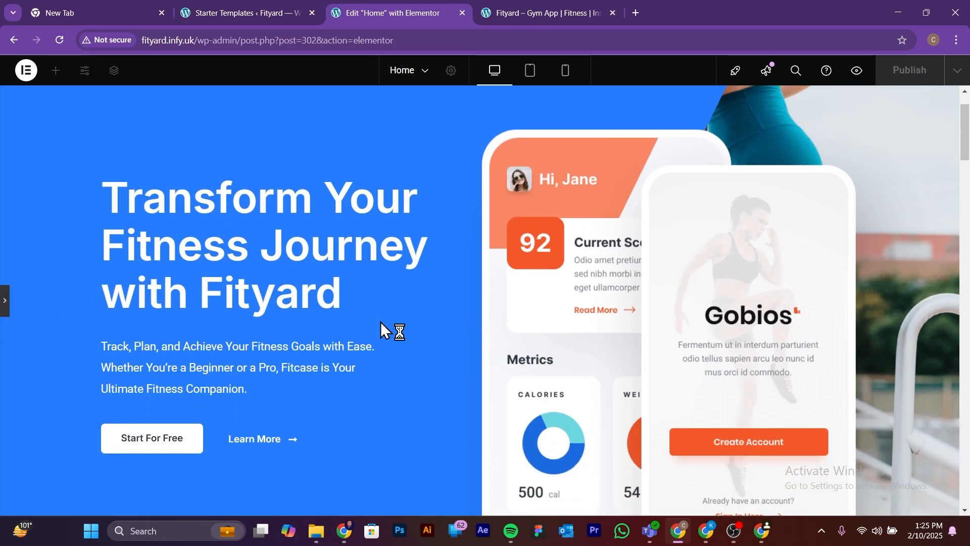
scroll(380, 322, "up", 1)
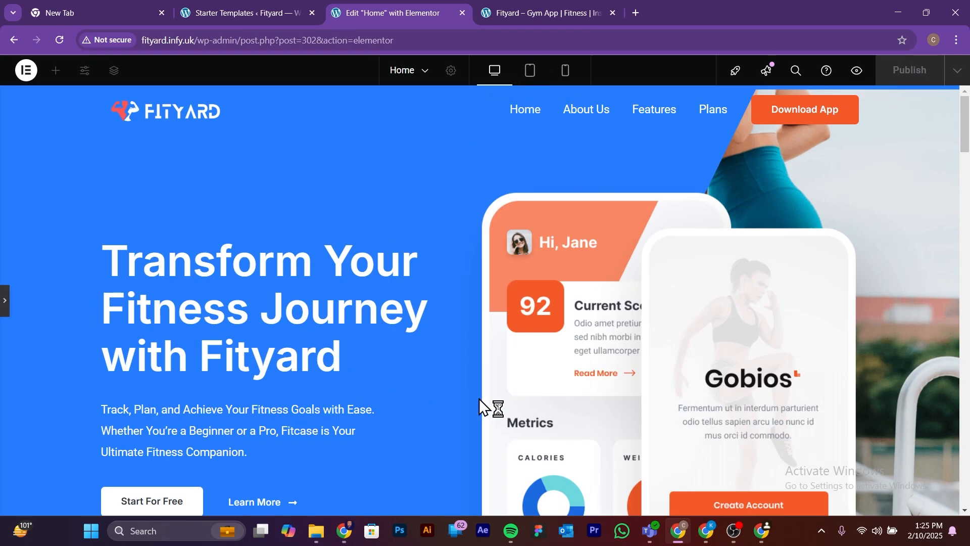
scroll(247, 361, "down", 1)
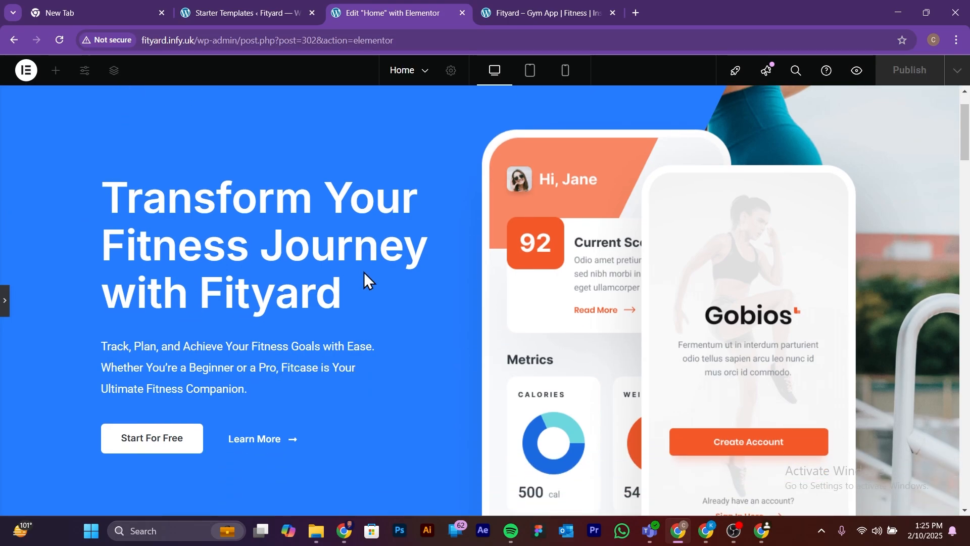
scroll(406, 272, "down", 2)
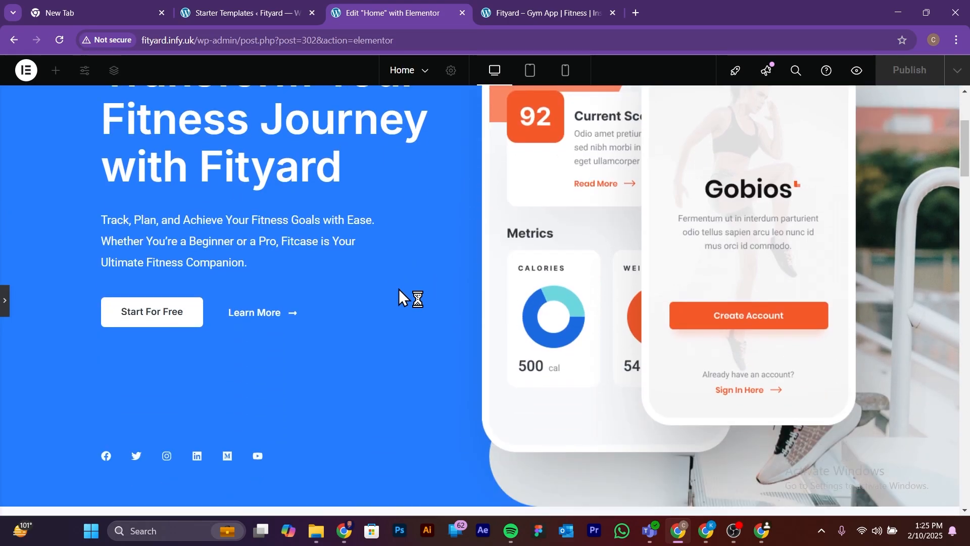
scroll(263, 320, "up", 3)
scroll(394, 328, "down", 1)
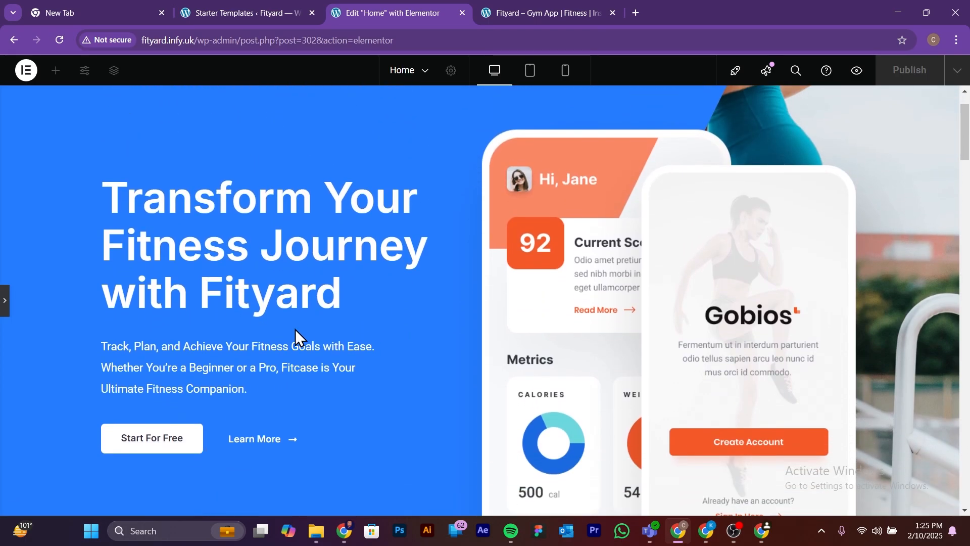
scroll(295, 329, "up", 1)
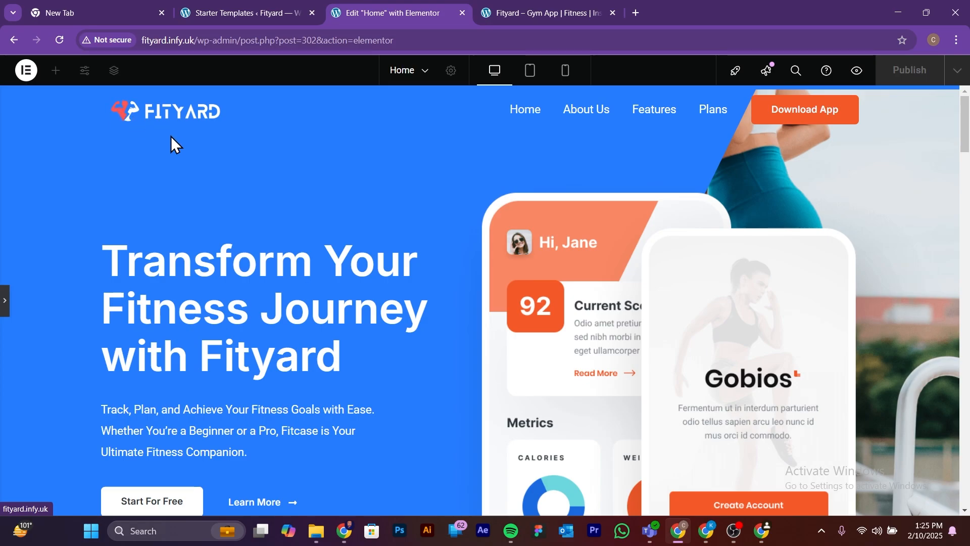
Step: Open the "Track your progress with our app." heading for editing and move the Structure panel off the section's text
scroll(198, 172, "down", 12)
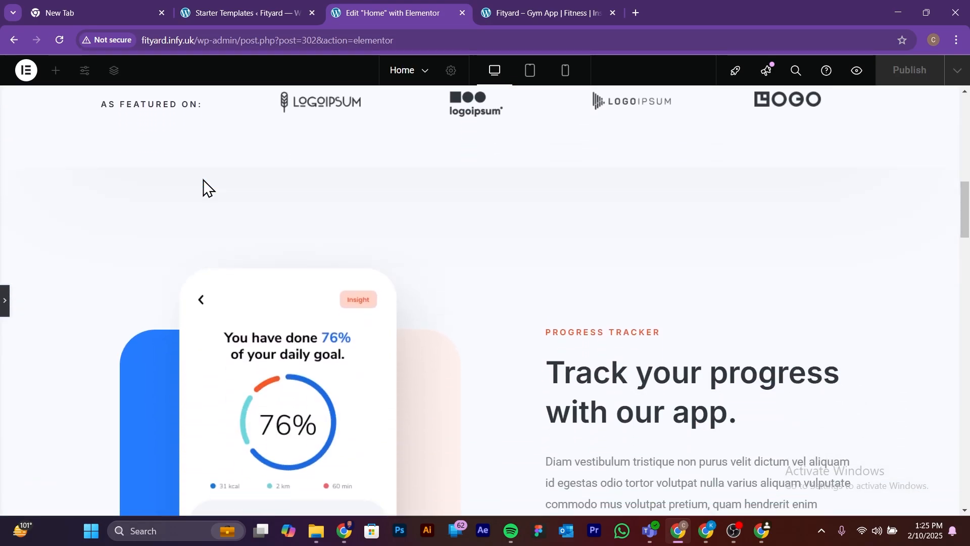
scroll(203, 180, "down", 3)
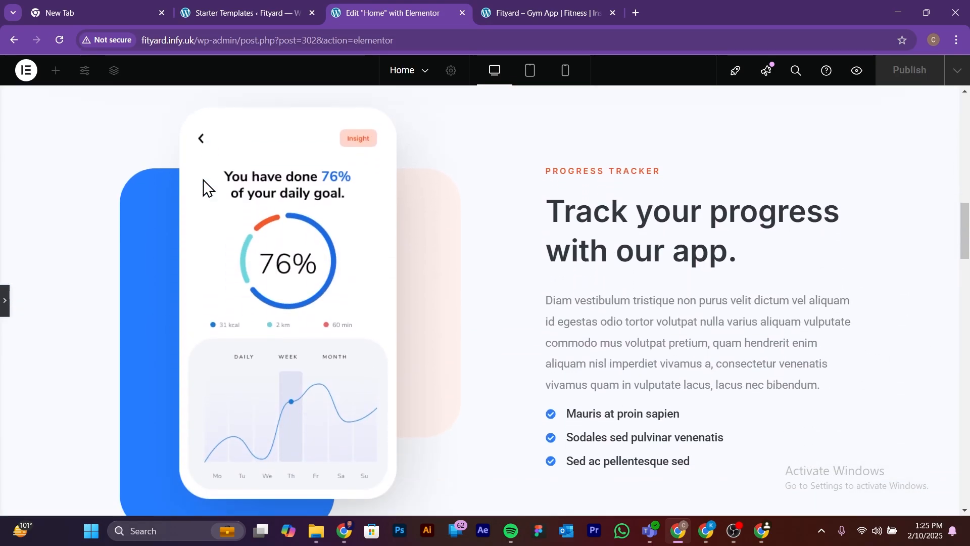
left_click(5, 303)
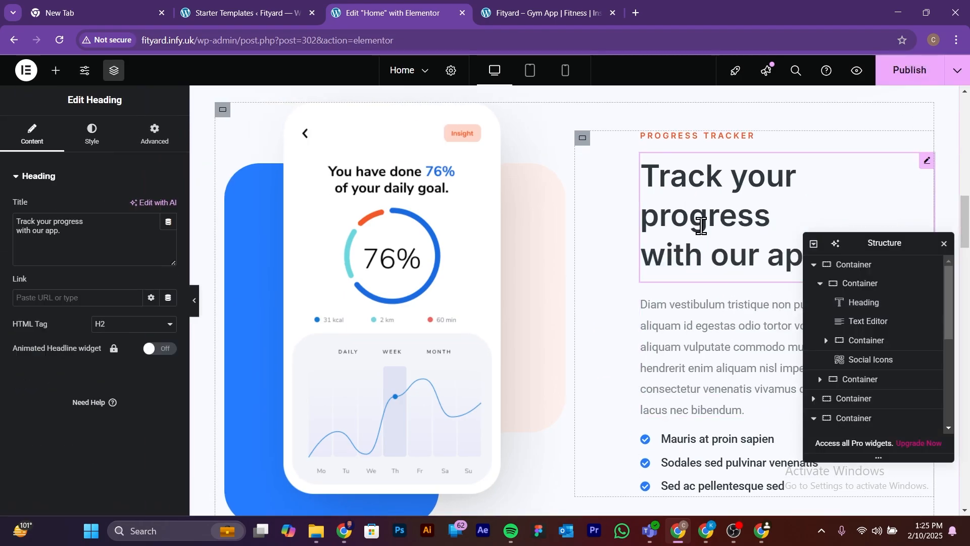
left_click(843, 176)
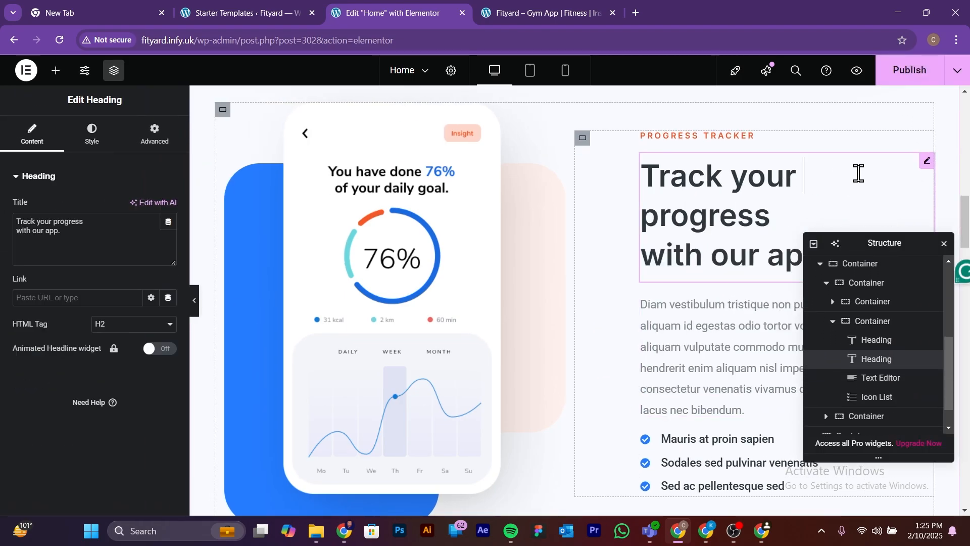
left_click(52, 226)
key("ctrl+a")
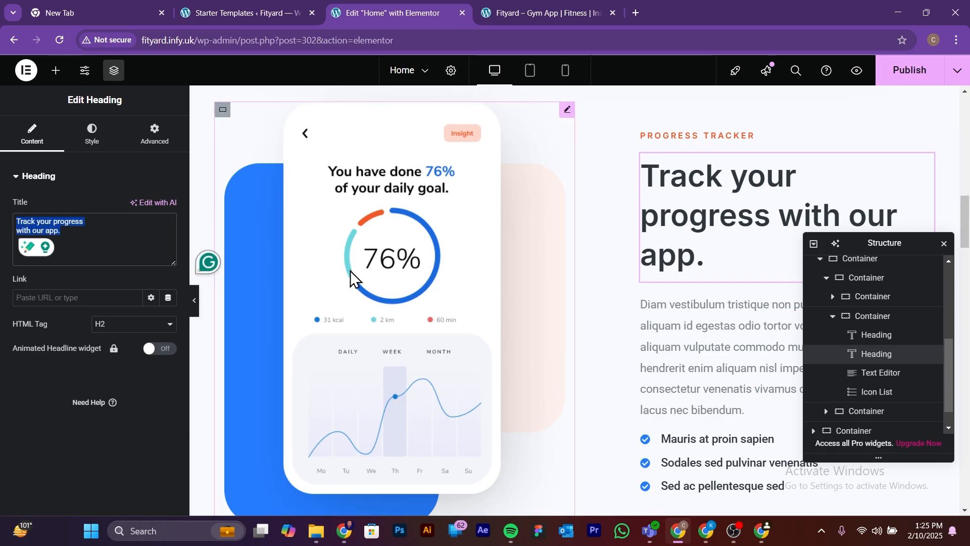
scroll(661, 272, "down", 1)
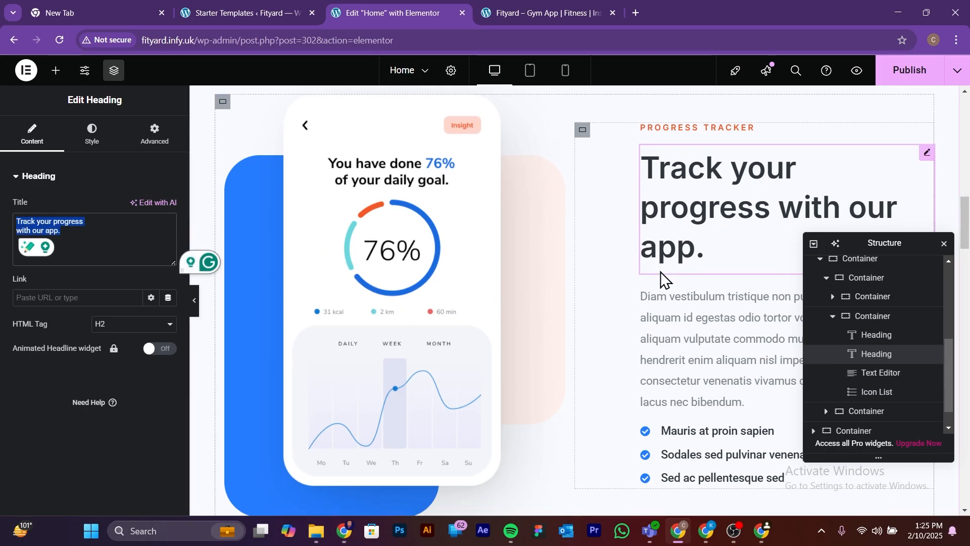
left_click_drag(919, 247, 510, 275)
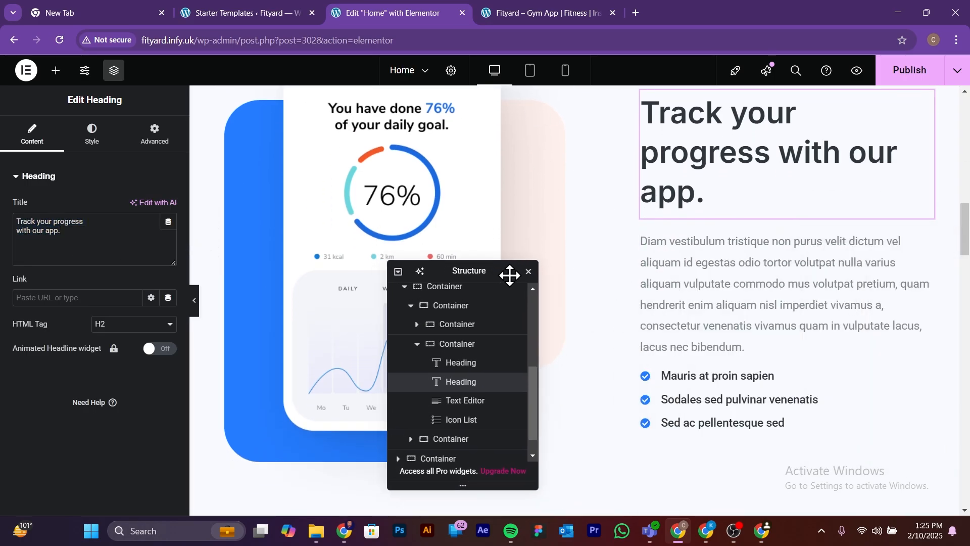
Step: Replace the progress tracker paragraph with the copied description beginning "Welcome to Fityard, the all-in-one fitness app designed to help you stay on track and crush your goals."
left_click(714, 271)
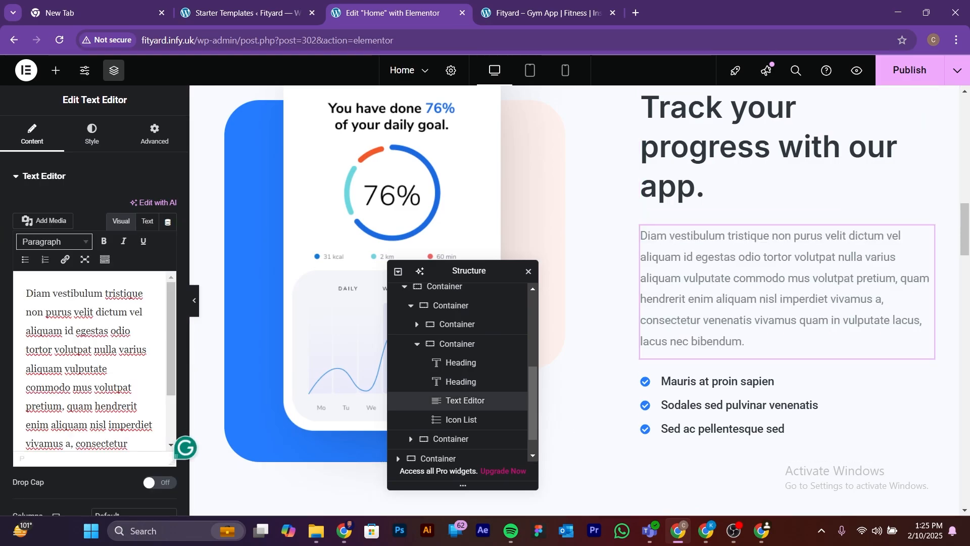
key("alt+Tab")
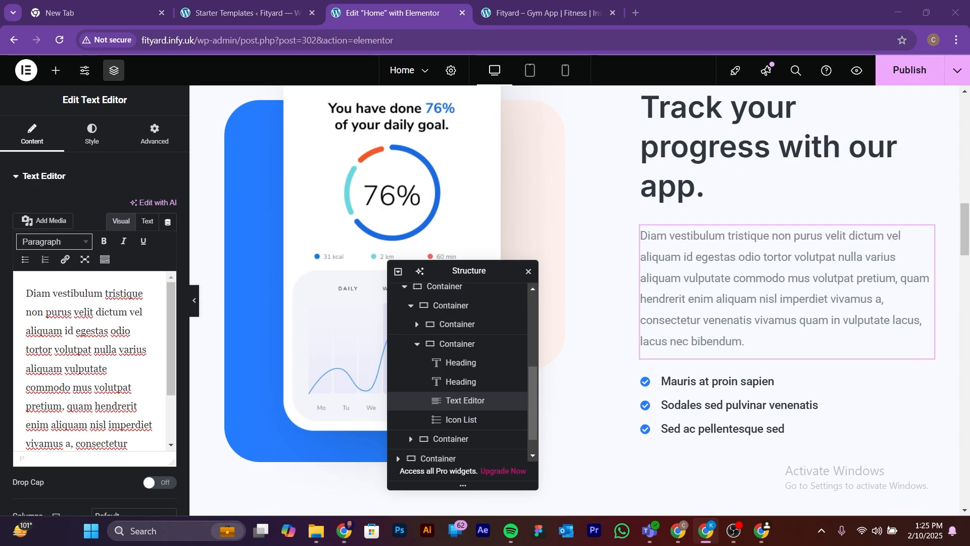
left_click(742, 262)
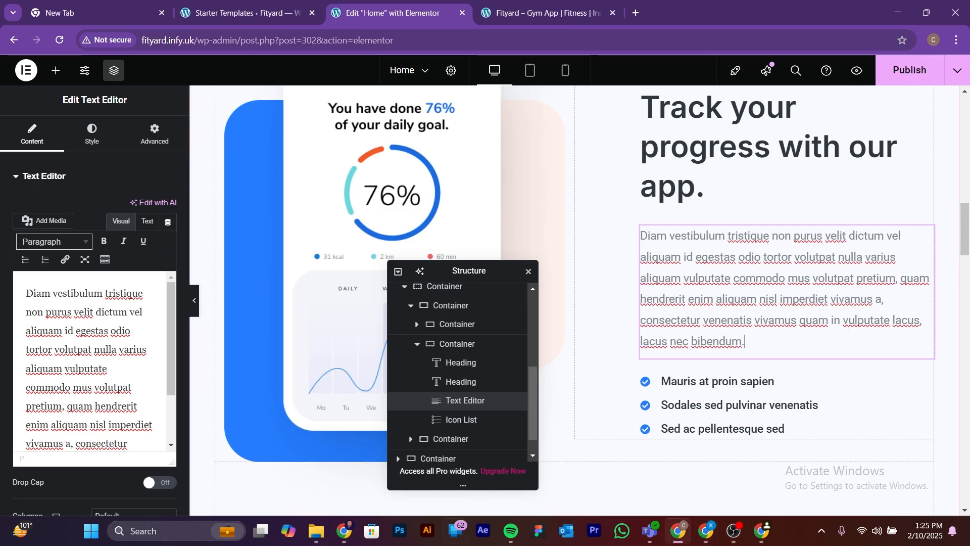
left_click(134, 444)
key("ctrl+a")
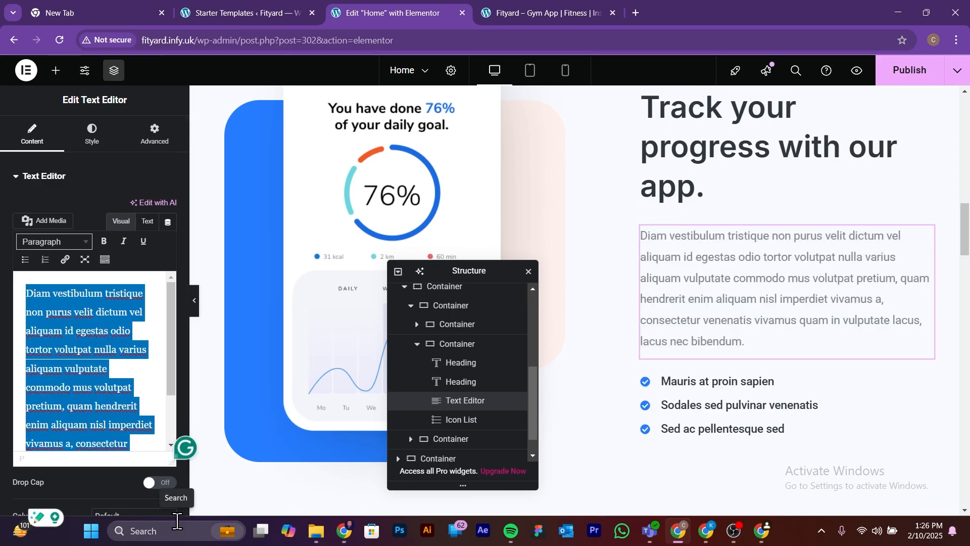
type("Welcome to Fityard, the all-in-one fitness app designed to help you stay on track and crush your goals. From personalized workout plans to progress tracking, we’ve got you covered.")
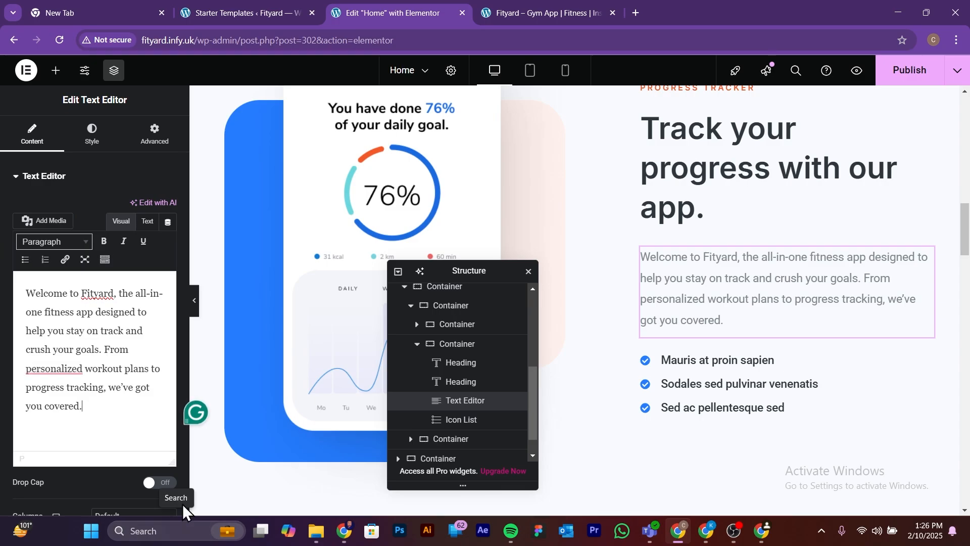
Step: Move the Structure panel aside and review the progress tracker section at full page width
left_click_drag(452, 269, 531, 136)
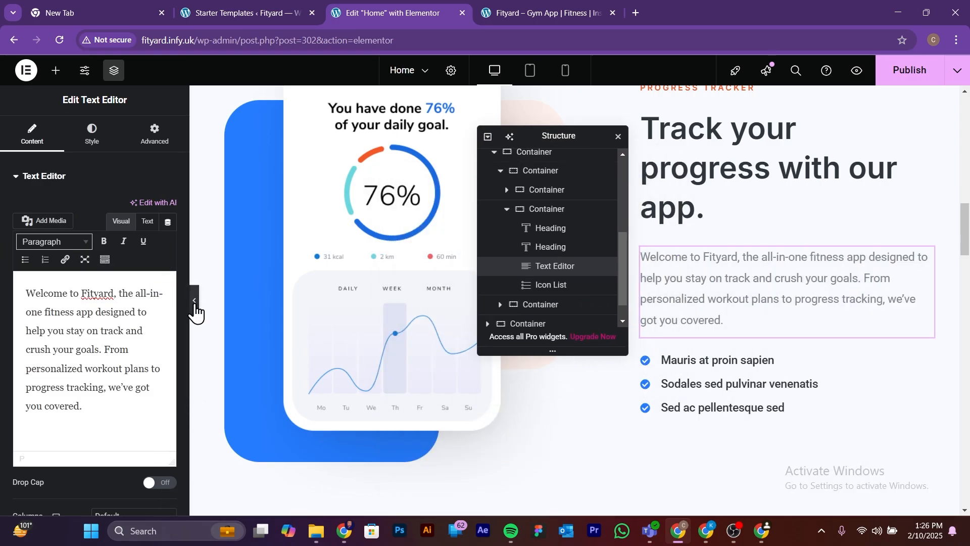
left_click(190, 304)
scroll(739, 356, "up", 1)
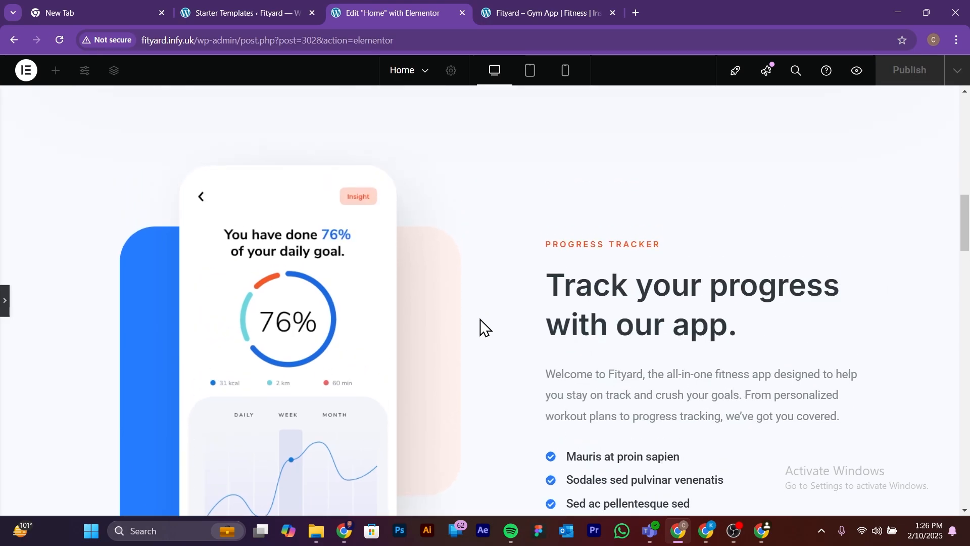
scroll(766, 410, "down", 1)
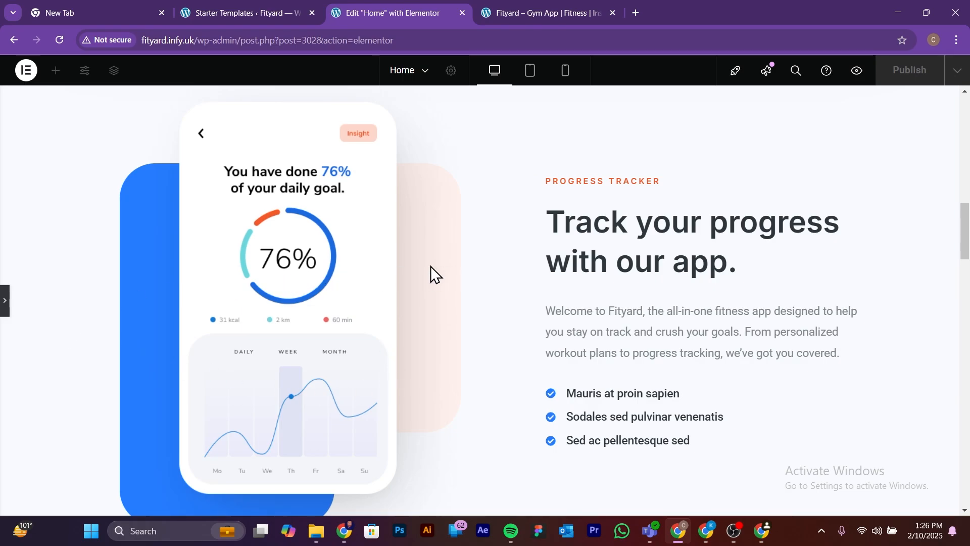
Step: Check the progress tracker's phone image settings, move the Structure panel off the text, and review the surrounding sections at full page width
left_click(4, 303)
left_click(326, 254)
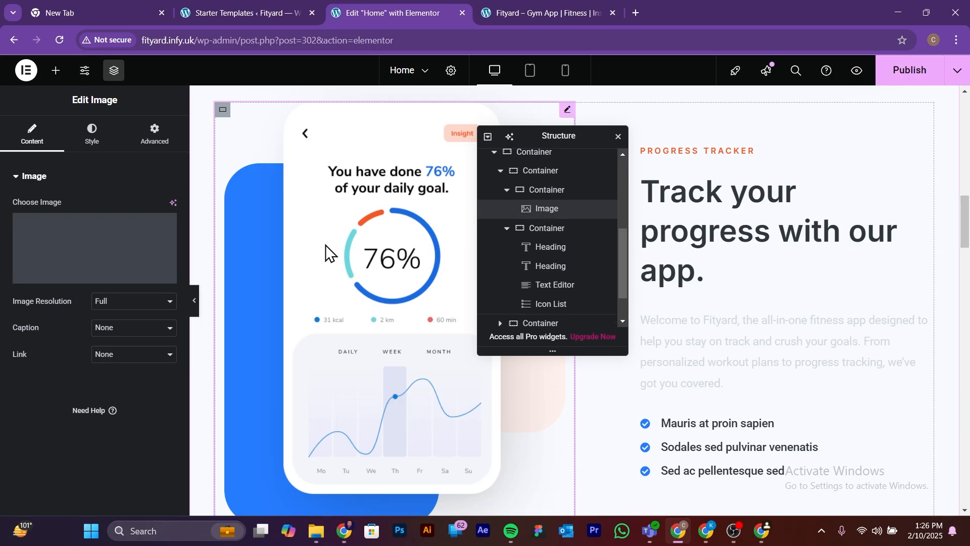
mouse_move(97, 275)
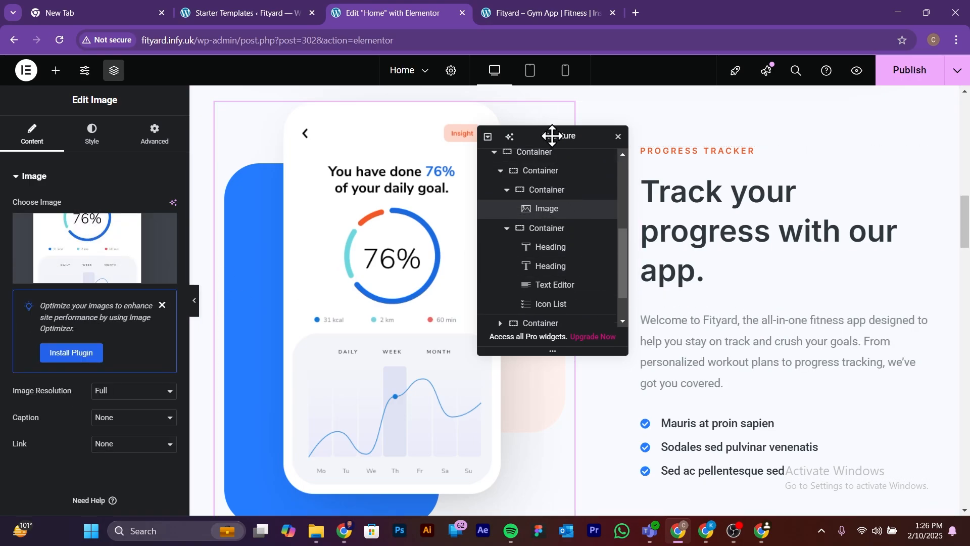
left_click_drag(552, 135, 385, 271)
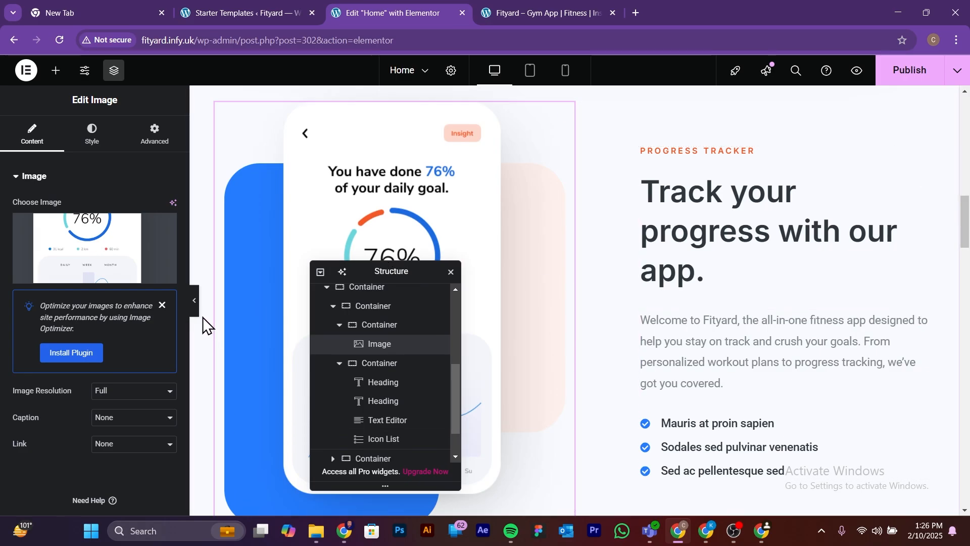
left_click(194, 303)
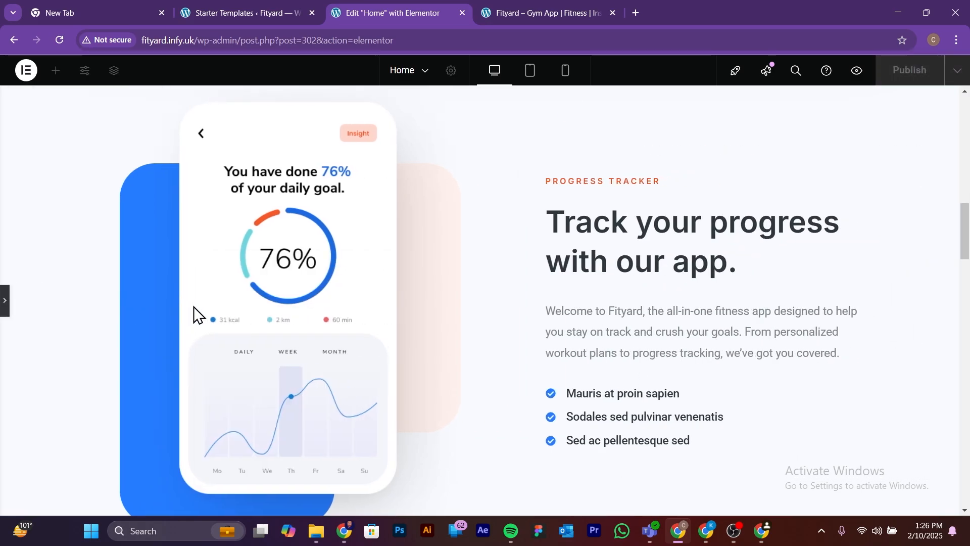
scroll(269, 326, "up", 10)
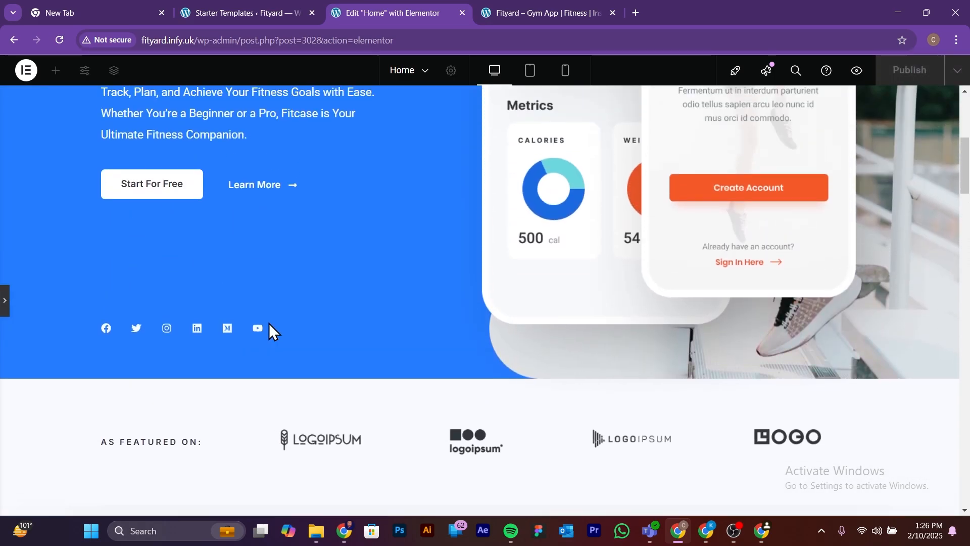
scroll(269, 326, "down", 10)
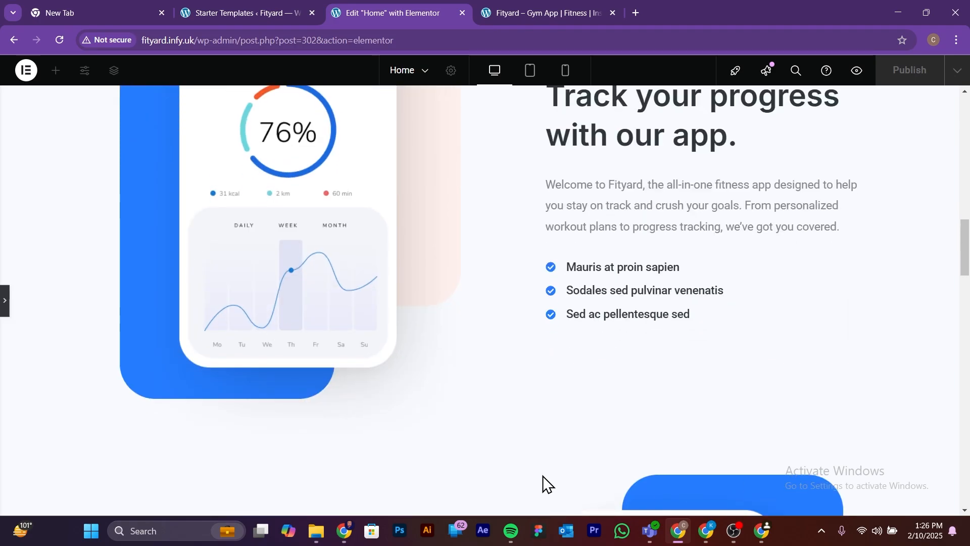
Step: Change the first item of the progress tracker's icon list to "Personalised Plans"
left_click(6, 301)
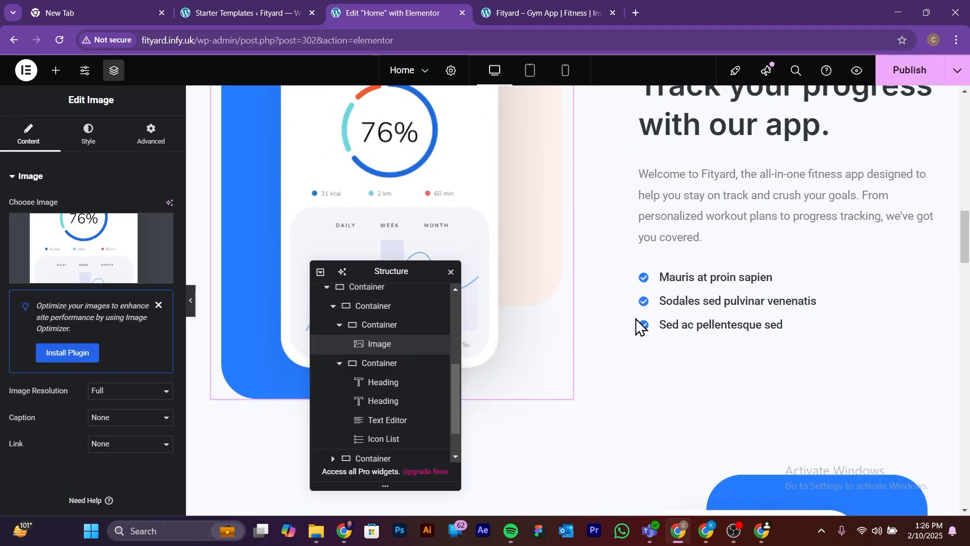
left_click(733, 312)
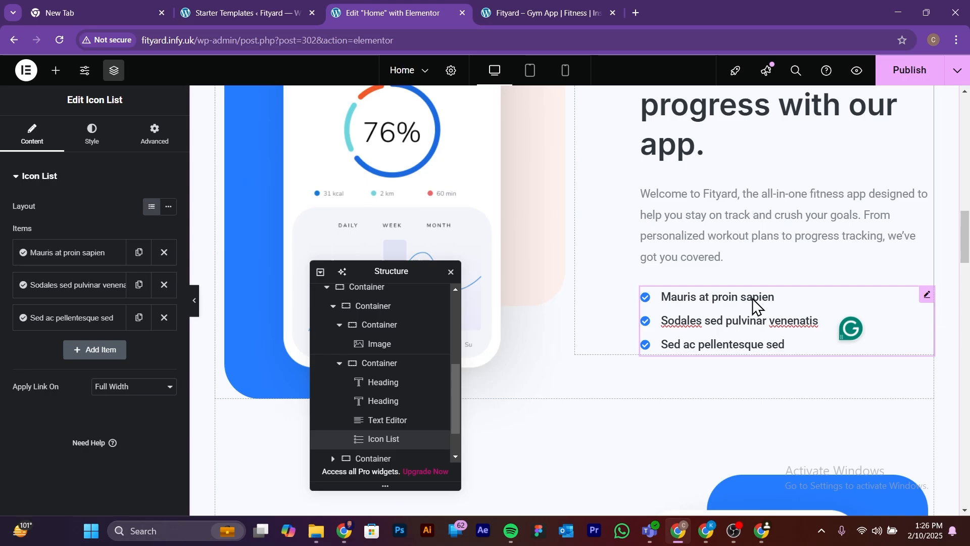
left_click(92, 259)
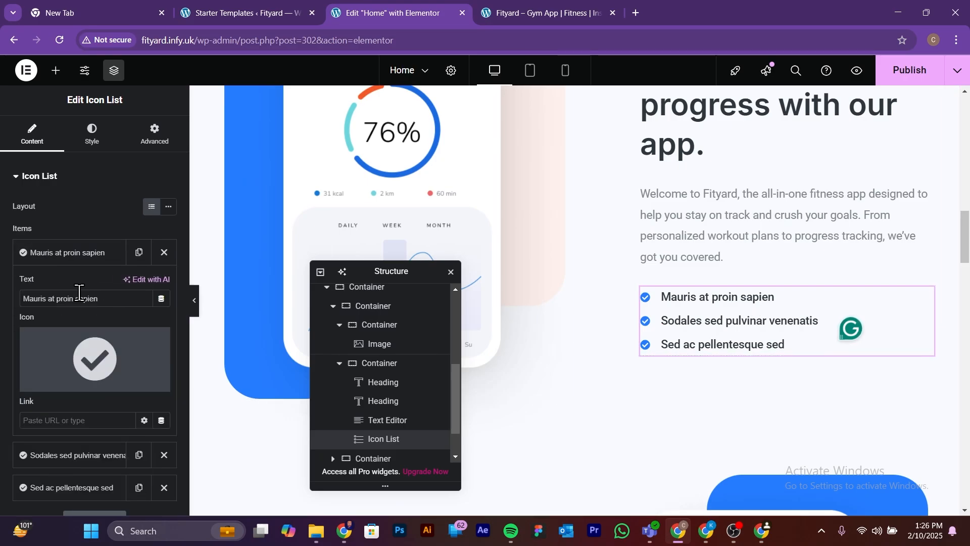
left_click_drag(99, 299, 17, 299)
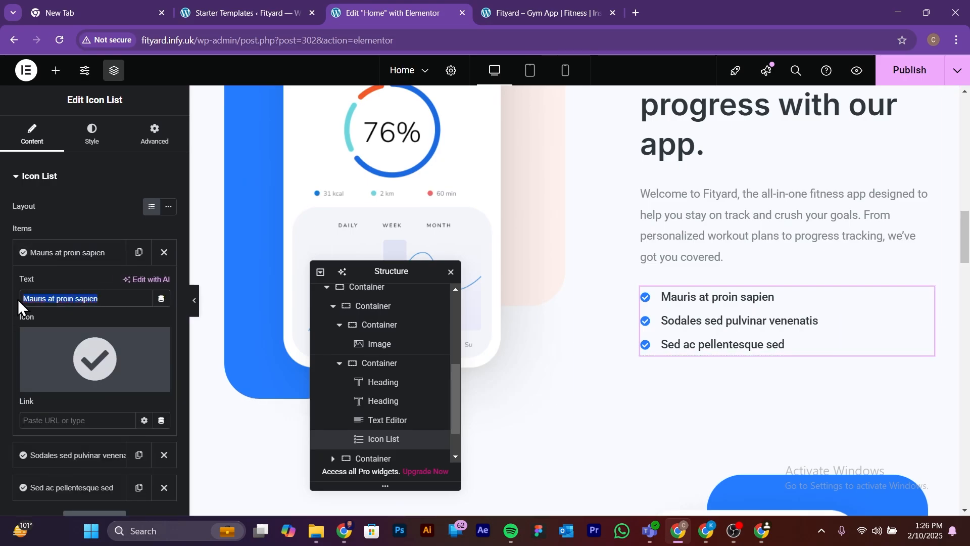
type("Perse")
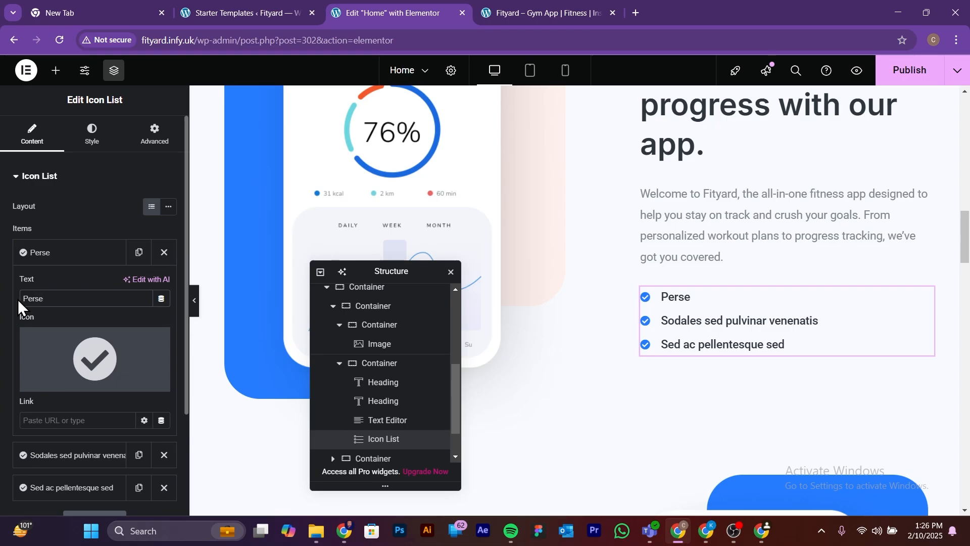
key("BackSpace")
type("onalised")
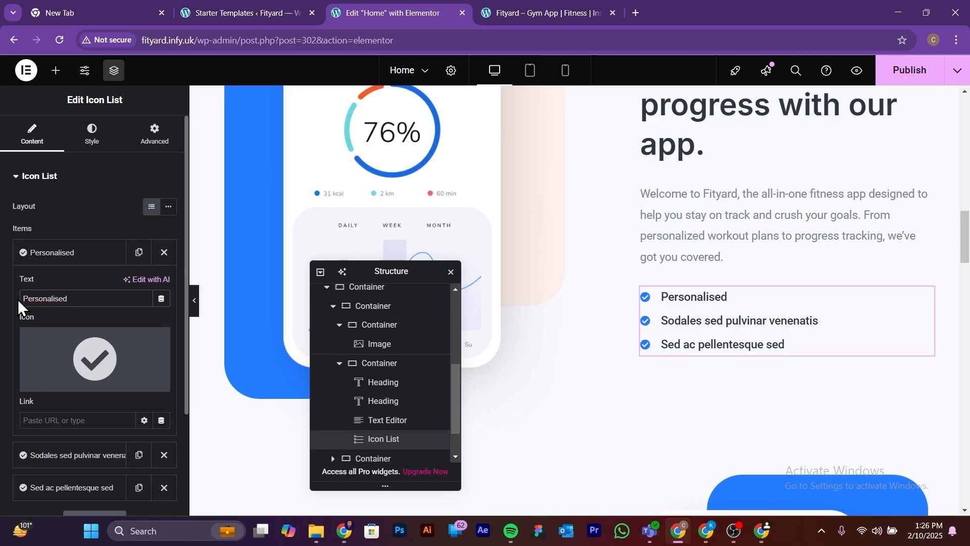
type(" Plans")
Step: Change the second item of the progress tracker's icon list to "Progress Tracking"
scroll(107, 288, "down", 1)
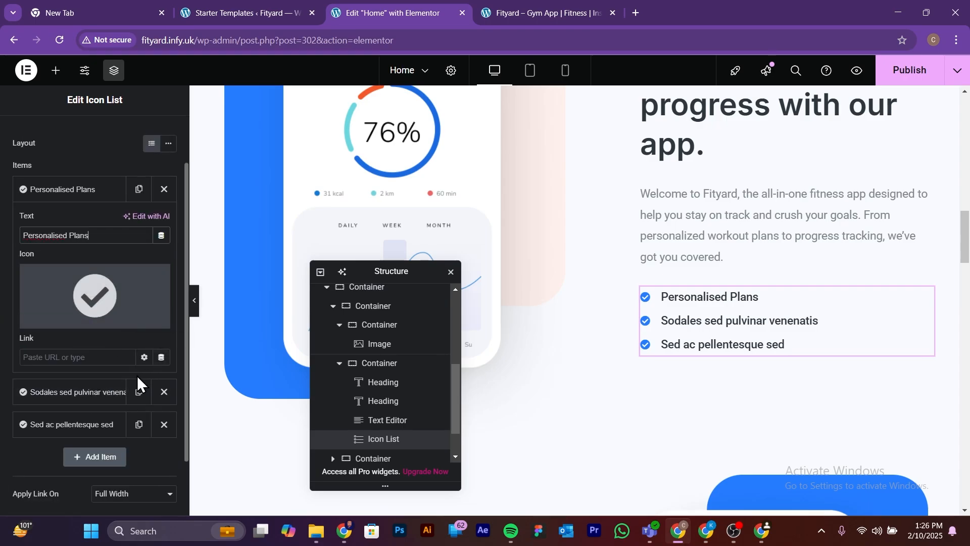
left_click(81, 392)
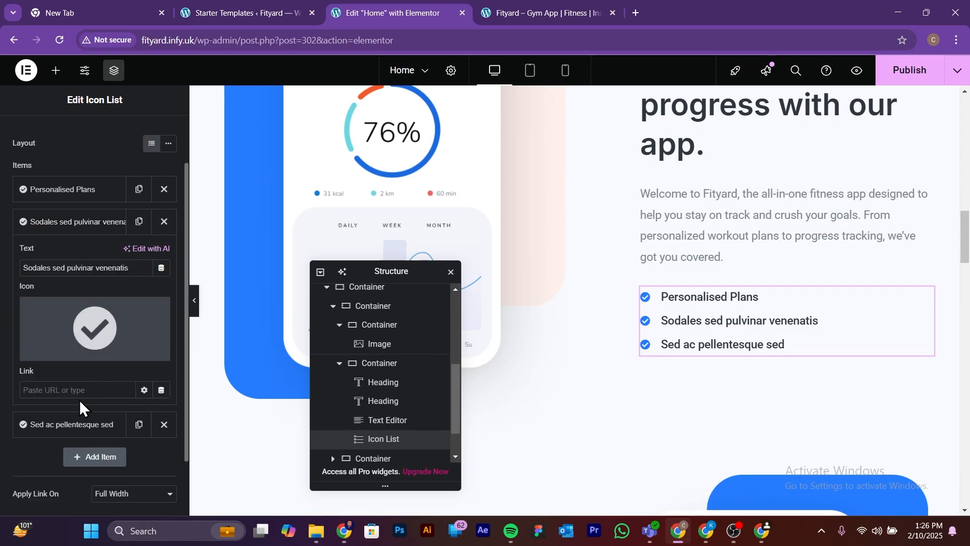
triple_click(96, 267)
type("Prog")
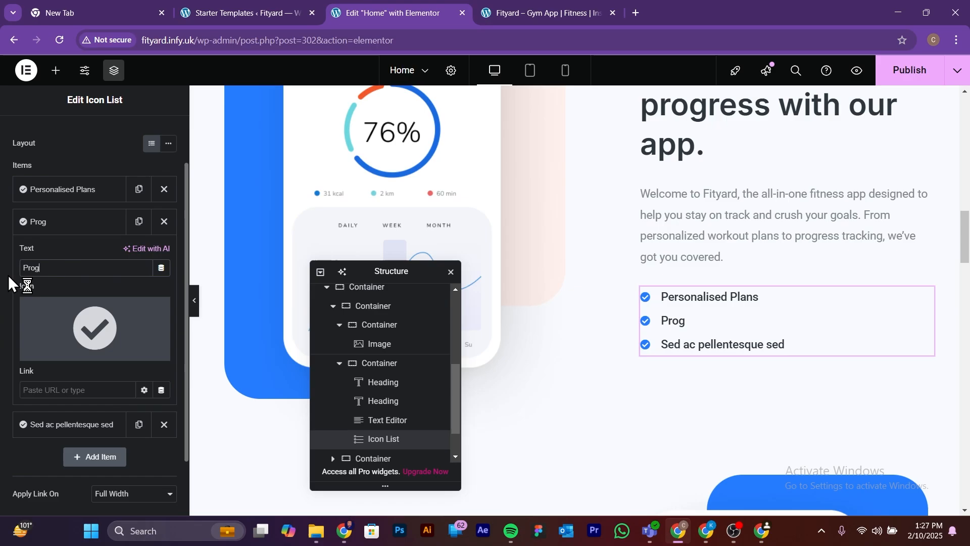
type("ress Tracking")
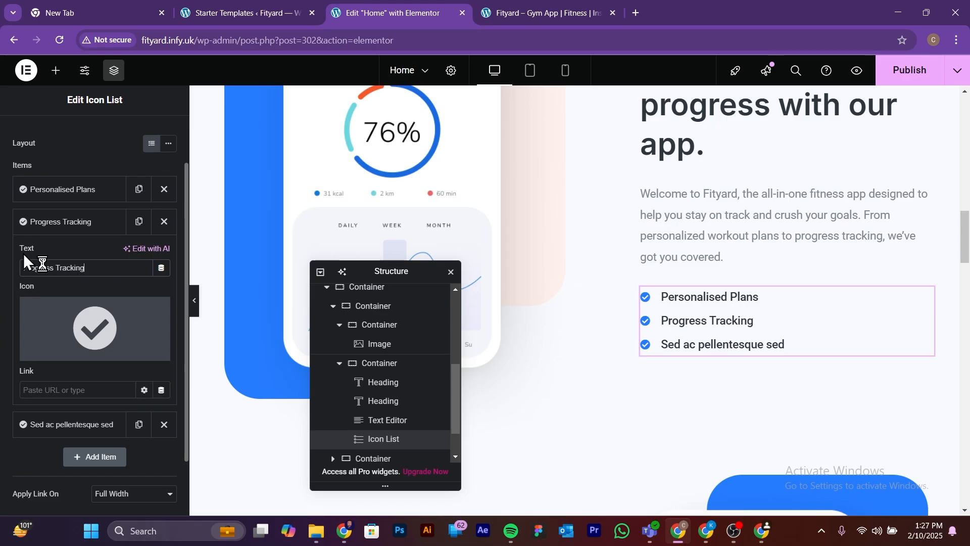
Step: Change the third icon list item, "Sed ac pellentesque sed", to "Community" and leave the list's editing
left_click(50, 225)
left_click(60, 258)
left_click_drag(115, 301, 16, 308)
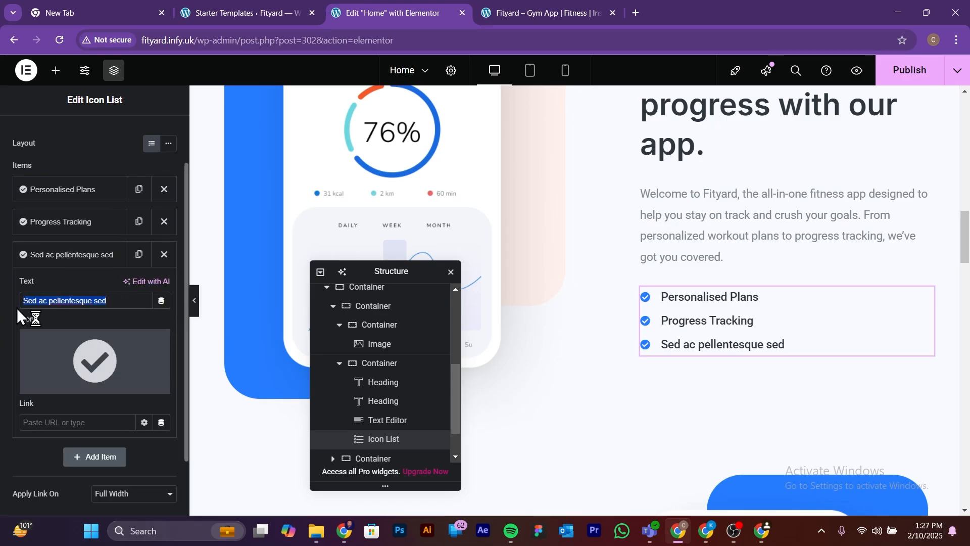
type("Community")
left_click(268, 384)
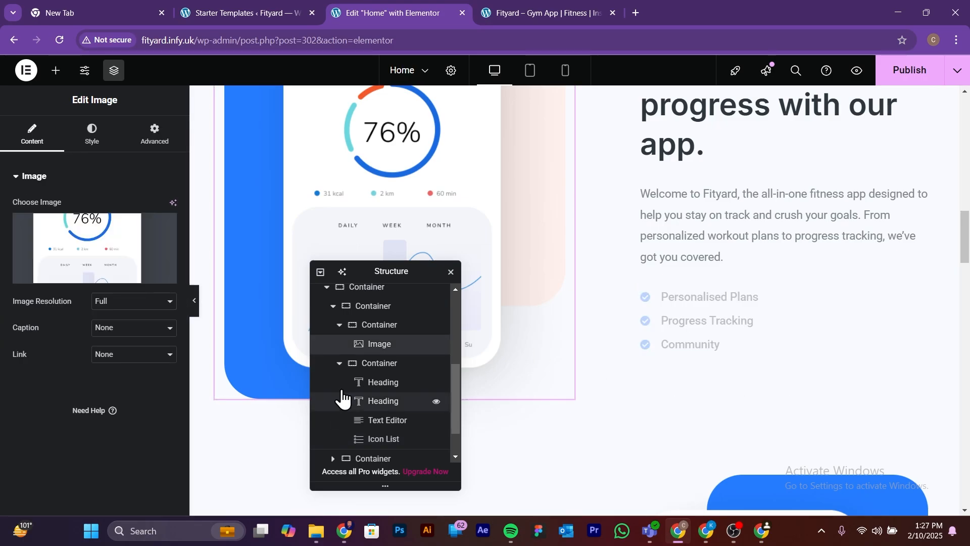
Step: Move the Structure panel off the "Never miss your fitness routine." heading and review the Smart Notification section at full page width
scroll(598, 336, "down", 2)
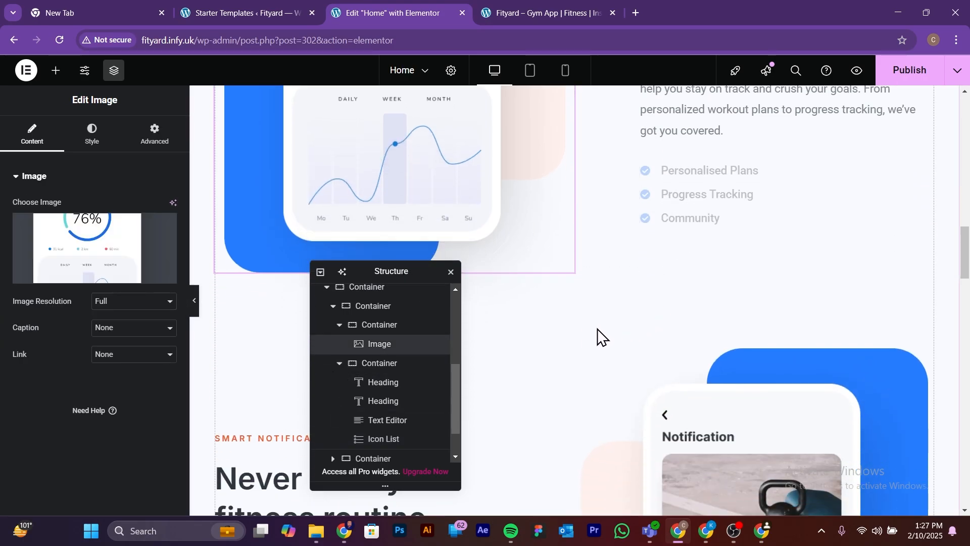
left_click_drag(380, 270, 799, 212)
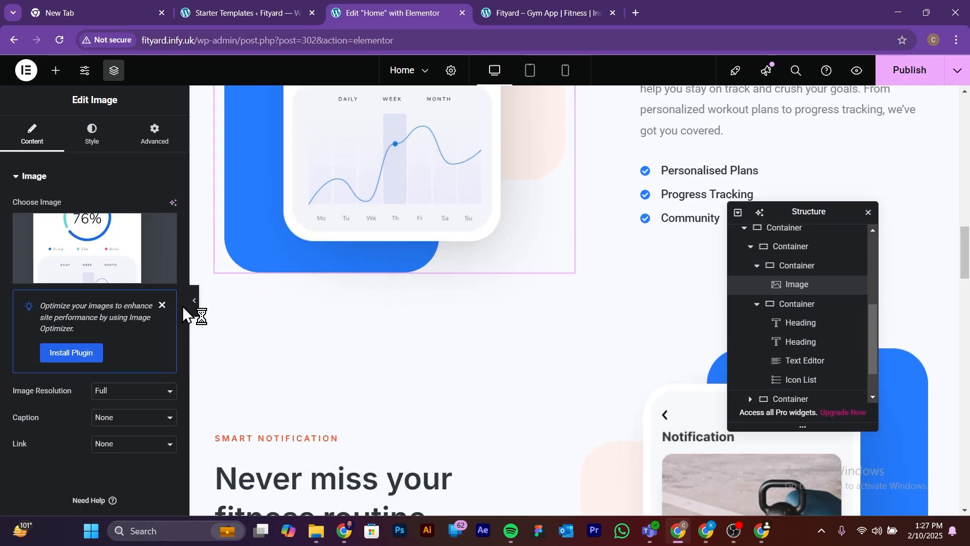
left_click(196, 307)
scroll(394, 291, "down", 6)
scroll(401, 299, "up", 4)
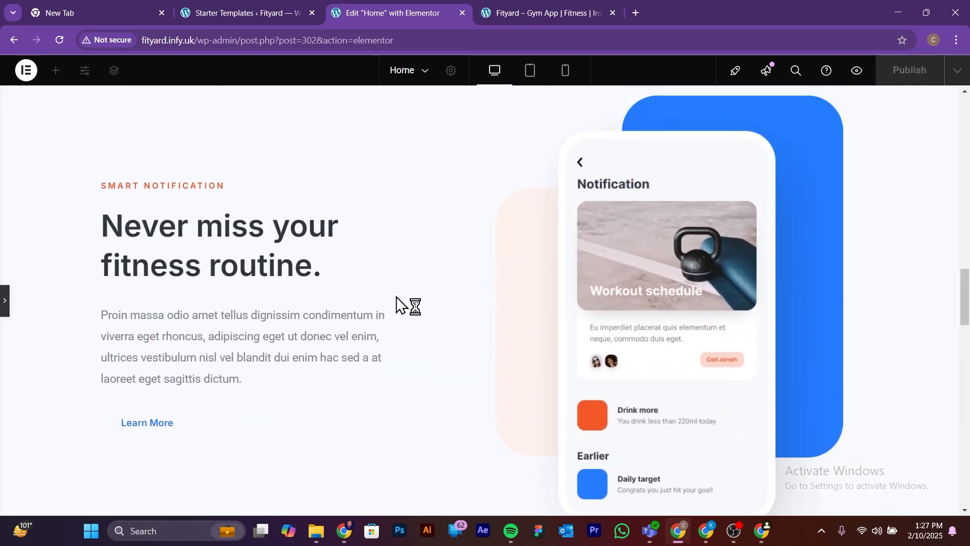
scroll(629, 302, "down", 1)
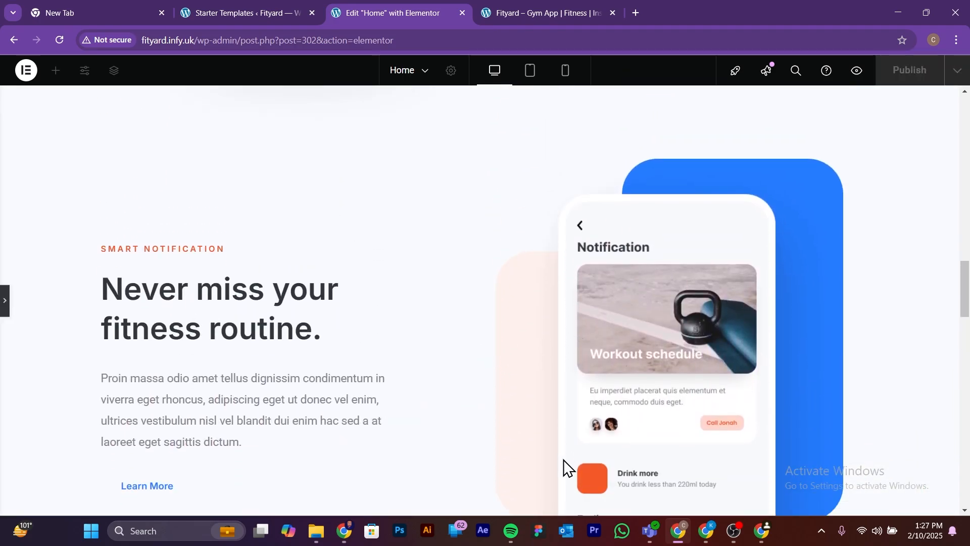
Step: Examine the feature boxes below the Smart Notification section and open the "Personalized style" icon box for editing
left_click(5, 302)
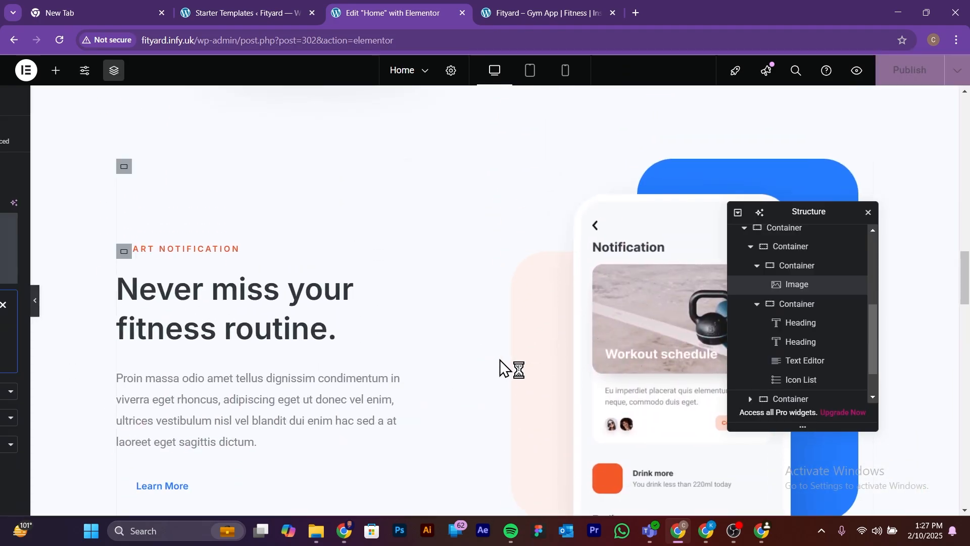
scroll(500, 369, "down", 15)
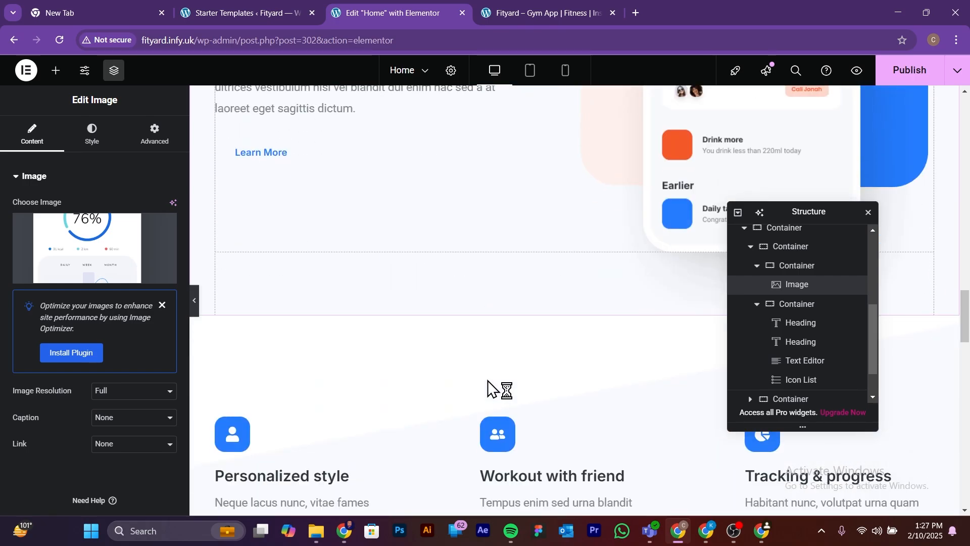
scroll(495, 399, "down", 10)
scroll(475, 383, "up", 8)
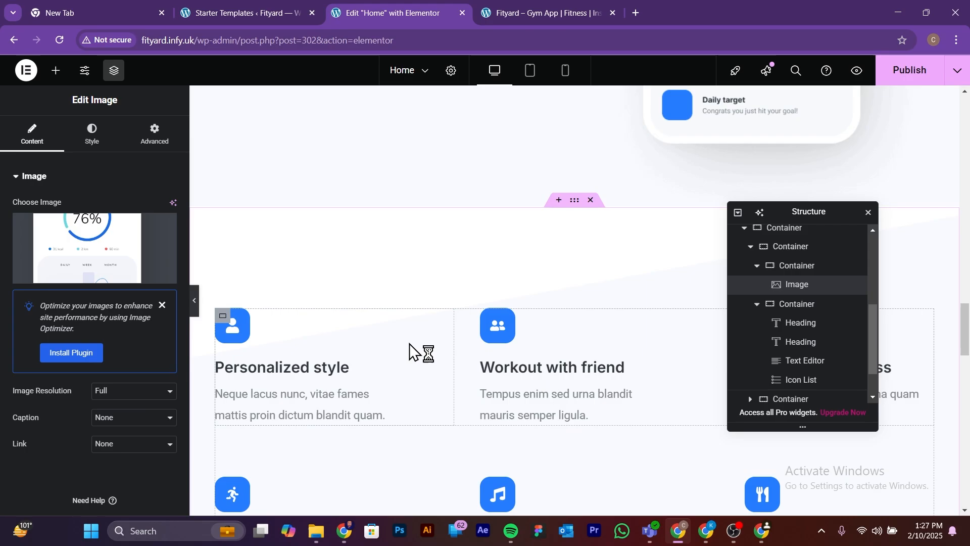
left_click(316, 407)
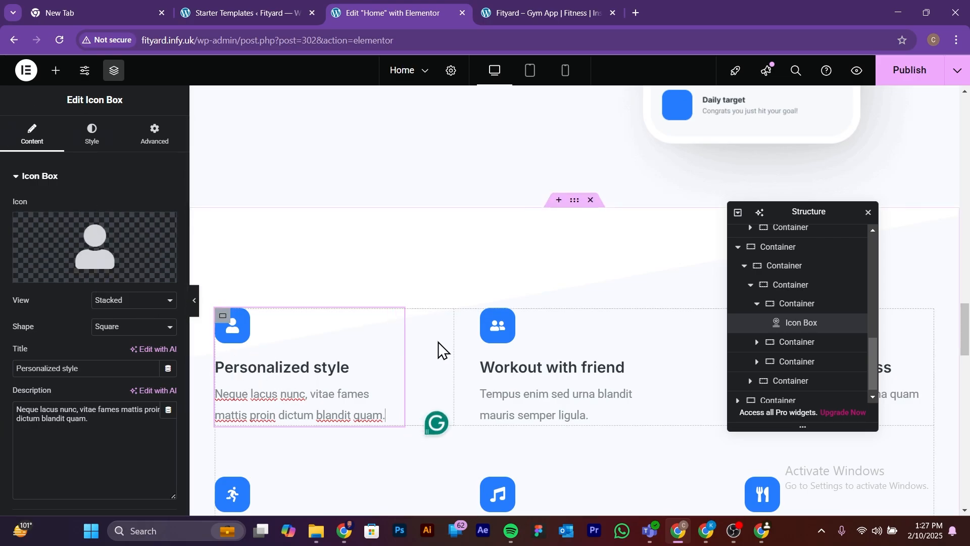
scroll(562, 354, "up", 5)
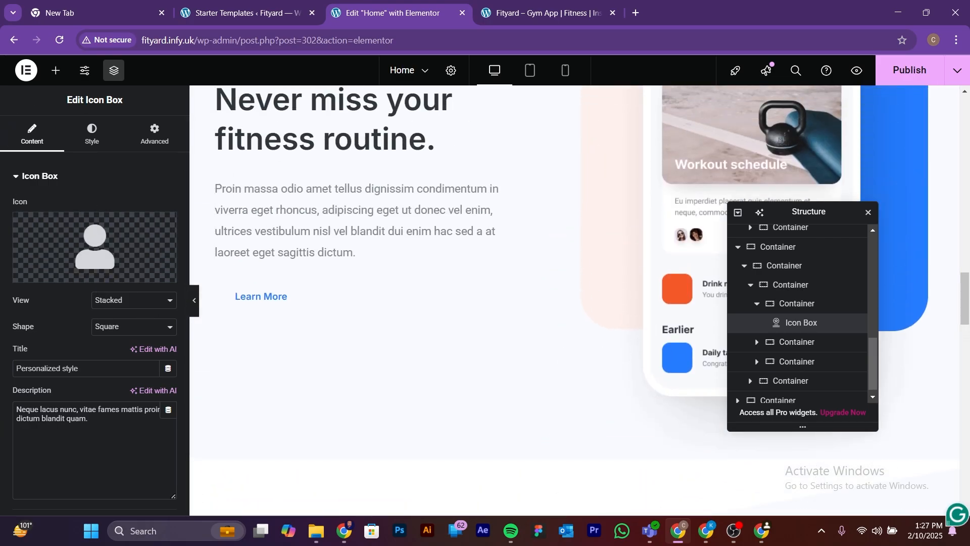
Step: Return to the top of the home page and review the header and hero section at full page width
key("alt+Tab")
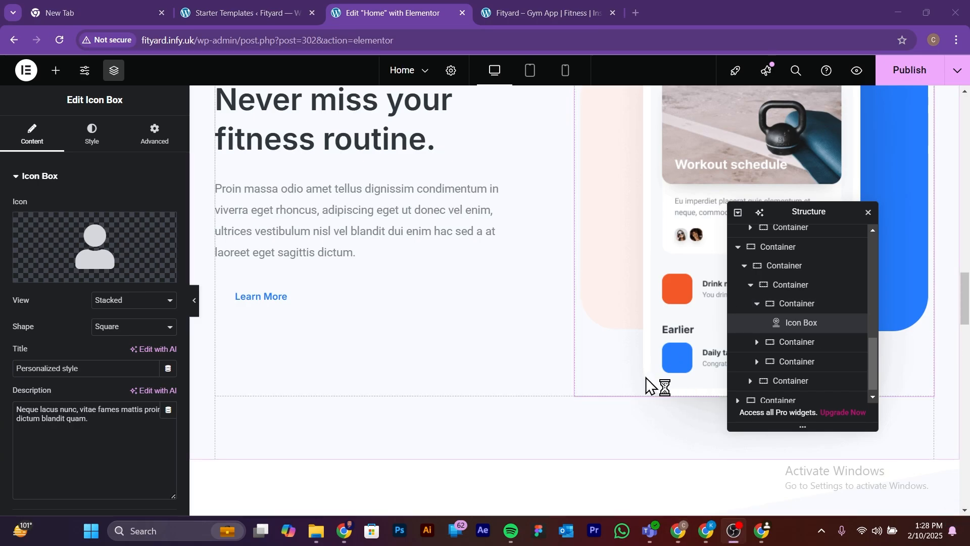
scroll(526, 362, "up", 15)
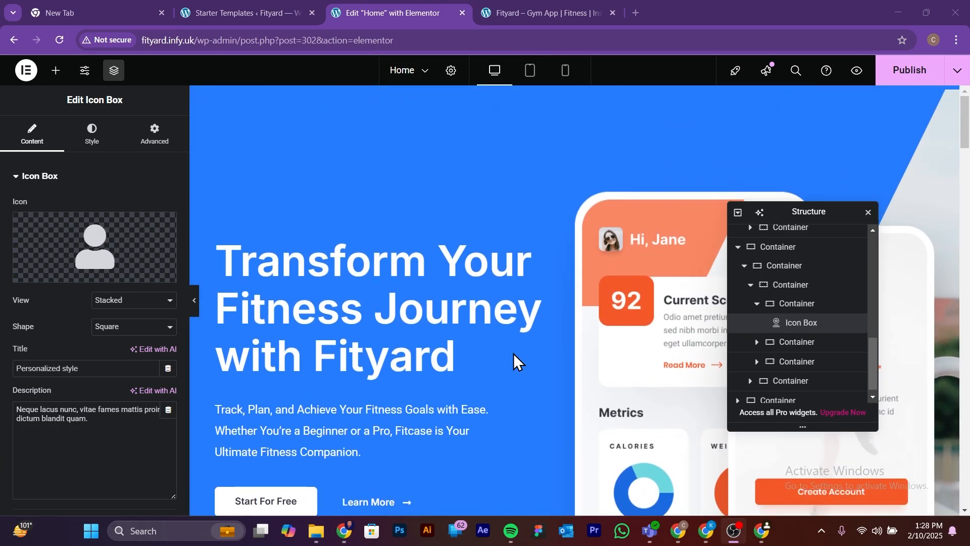
scroll(287, 205, "up", 2)
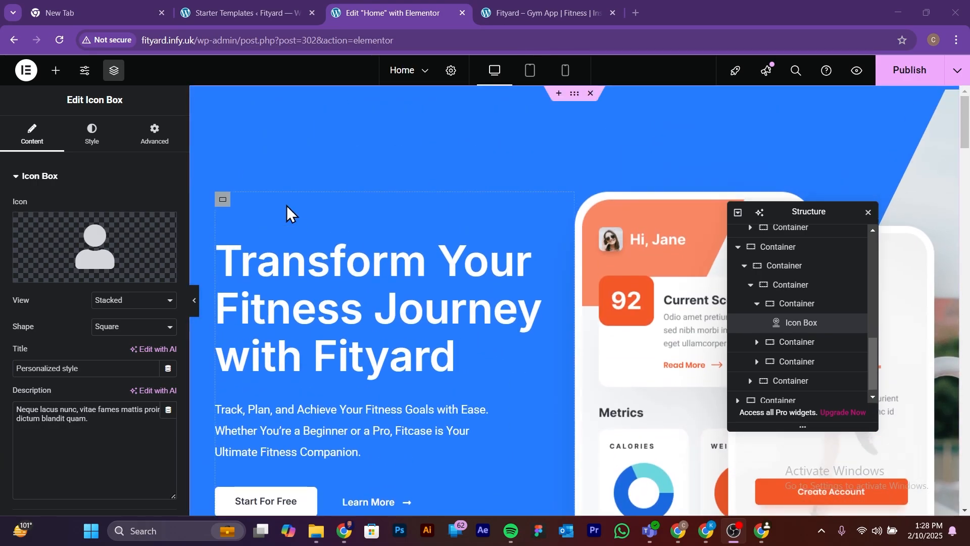
left_click(196, 301)
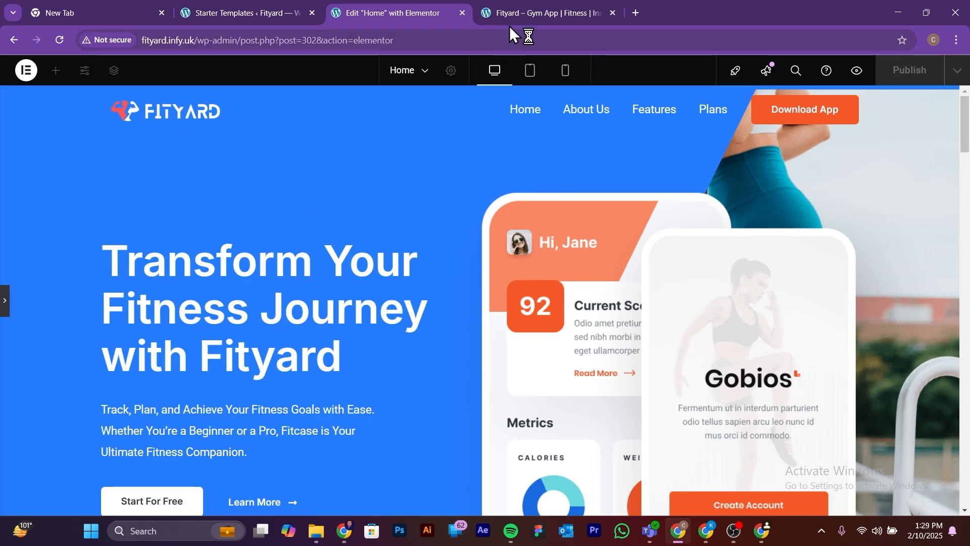
Step: Switch to the live site's tab, reload fityard.infy.uk, and review the published home page's hero section
left_click(517, 7)
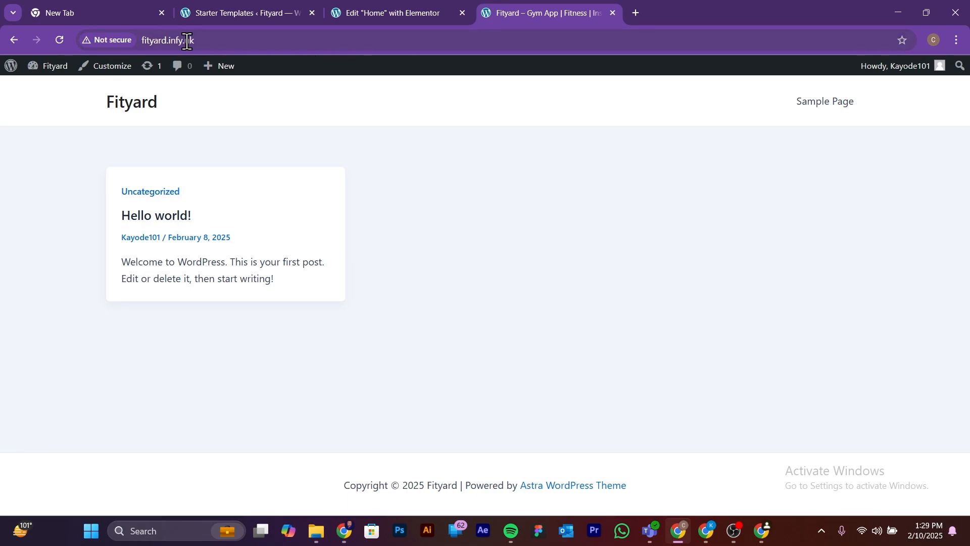
left_click(210, 43)
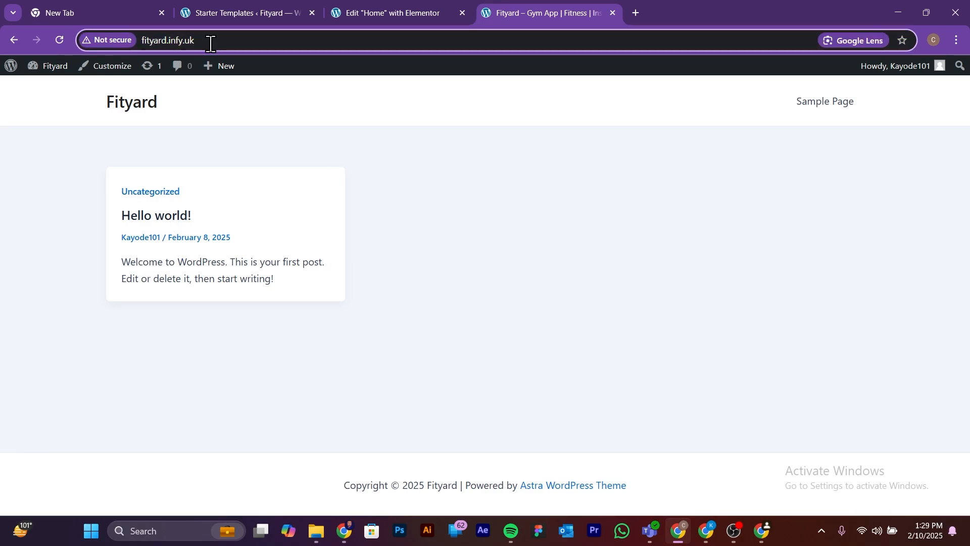
left_click_drag(210, 43, 134, 41)
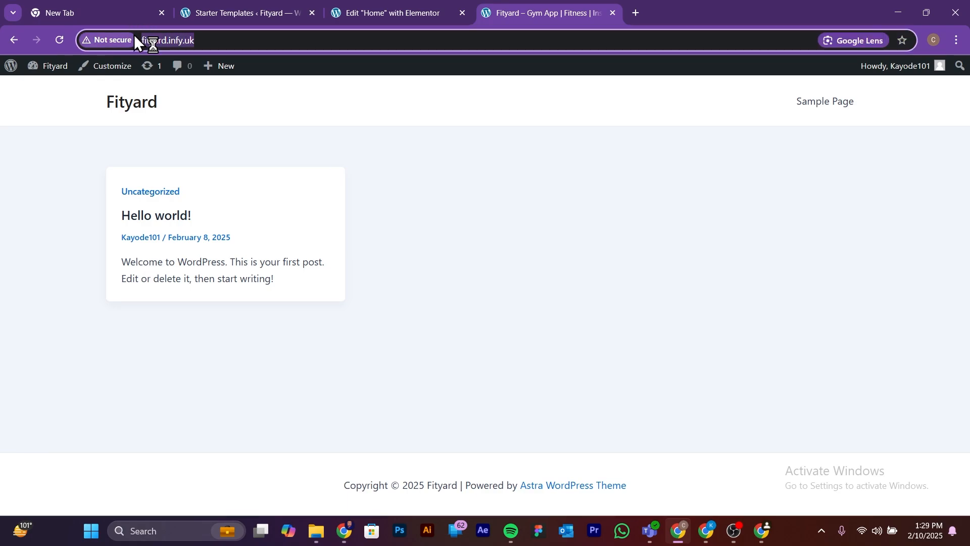
key("Return")
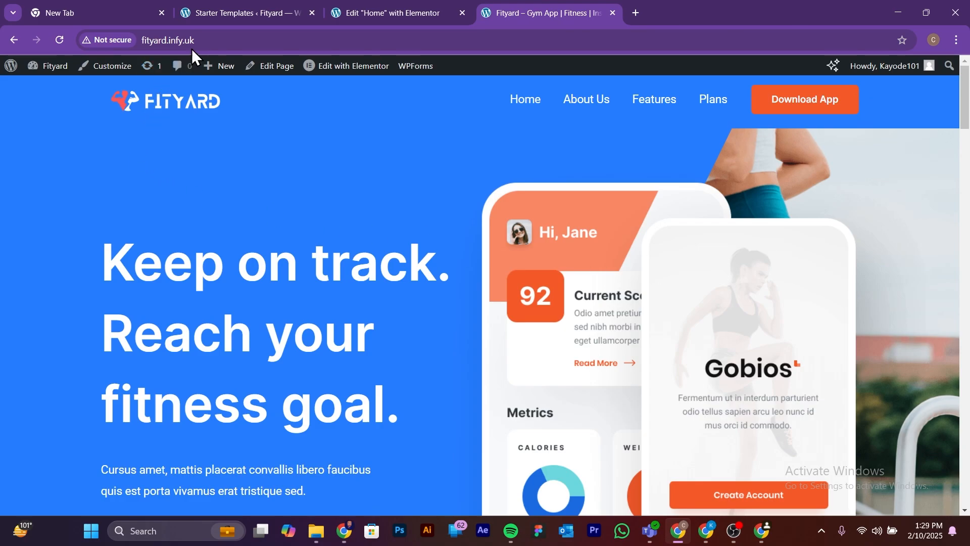
scroll(349, 218, "down", 3)
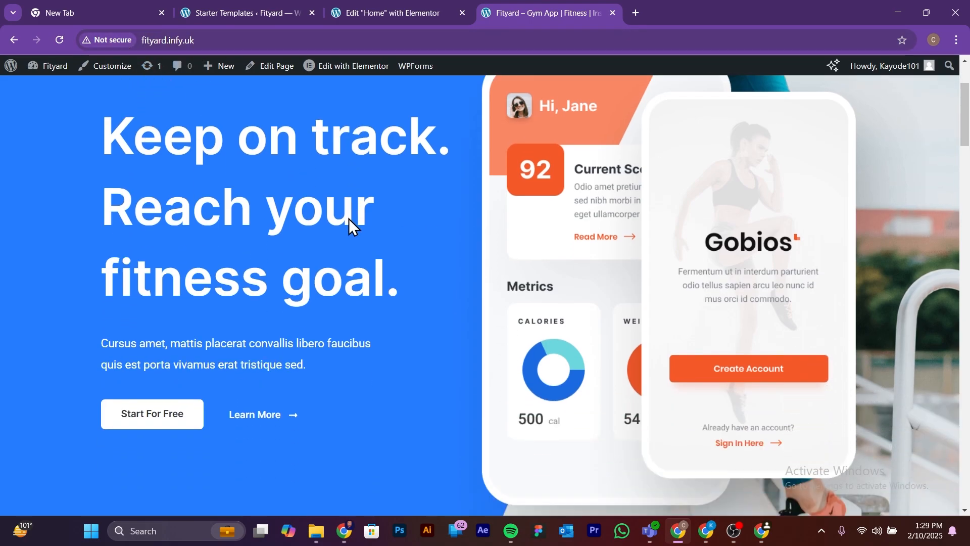
Step: Compare the live hero section with the Home page in the Elementor editor and publish the edited Home page
scroll(346, 217, "up", 3)
scroll(356, 232, "down", 1)
scroll(303, 263, "down", 3)
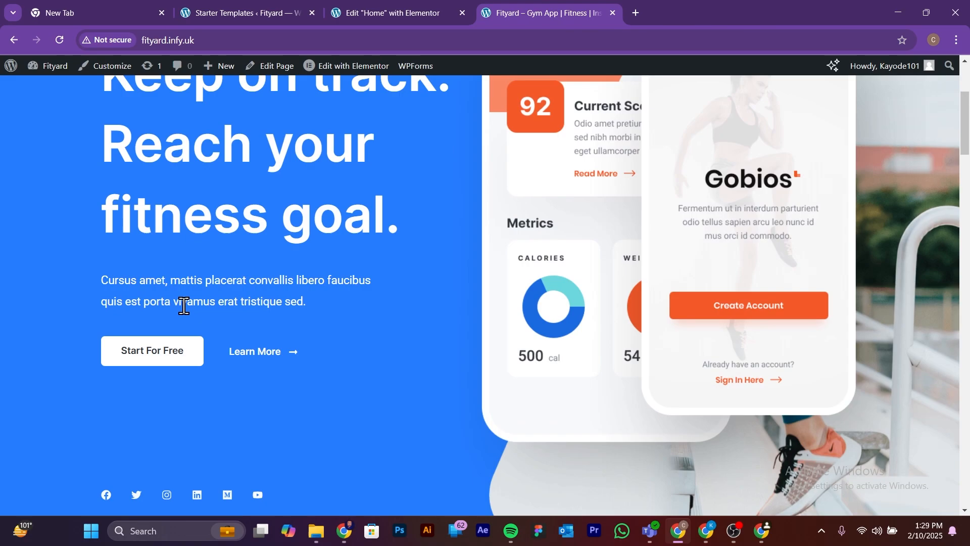
scroll(144, 283, "up", 4)
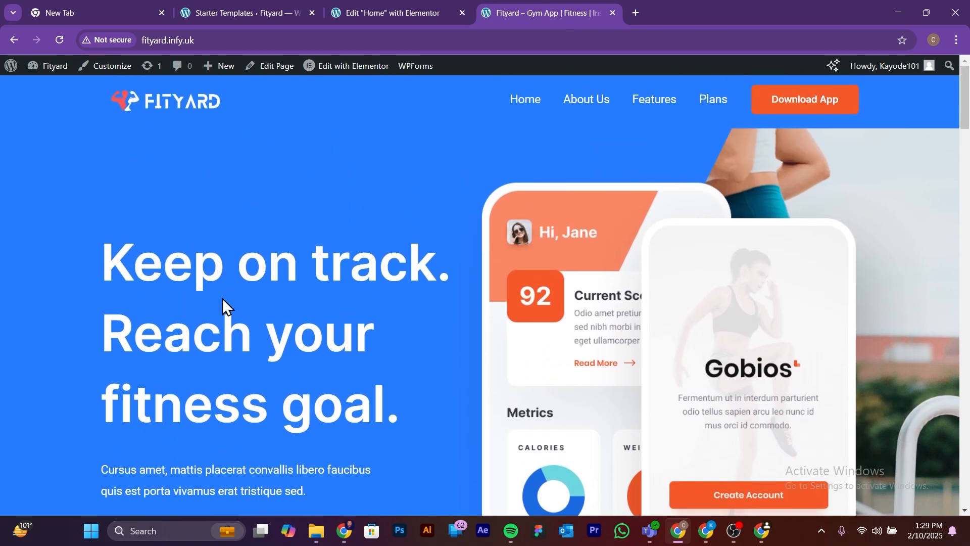
scroll(151, 237, "down", 1)
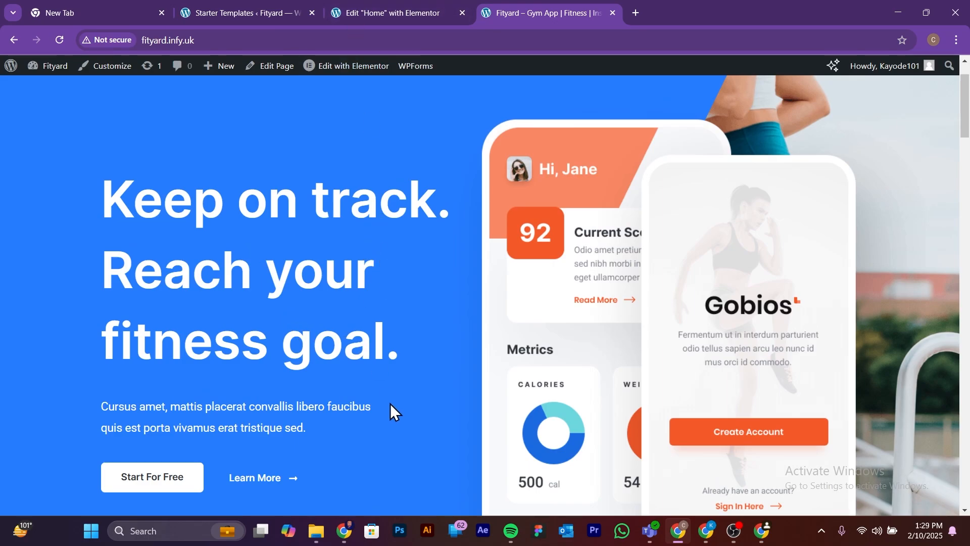
left_click(383, 11)
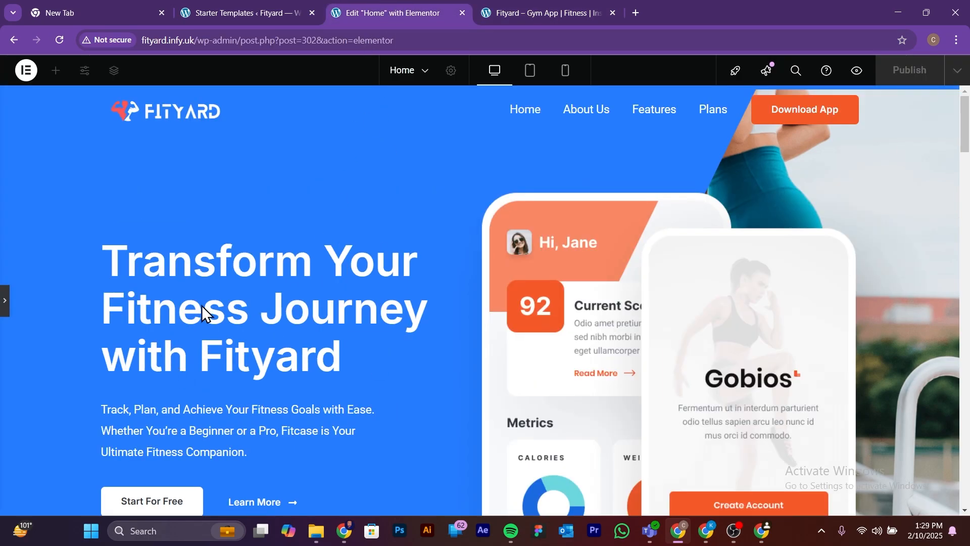
left_click(4, 304)
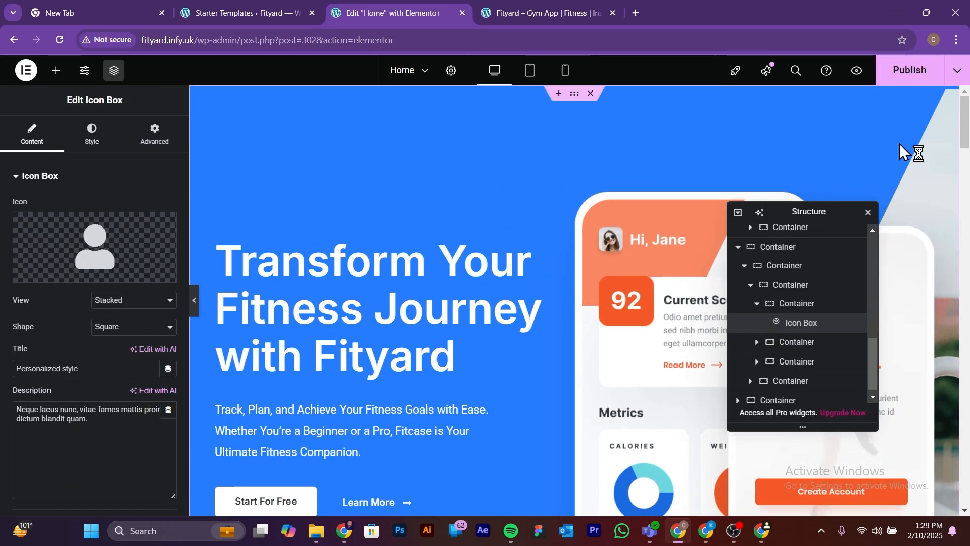
left_click(904, 76)
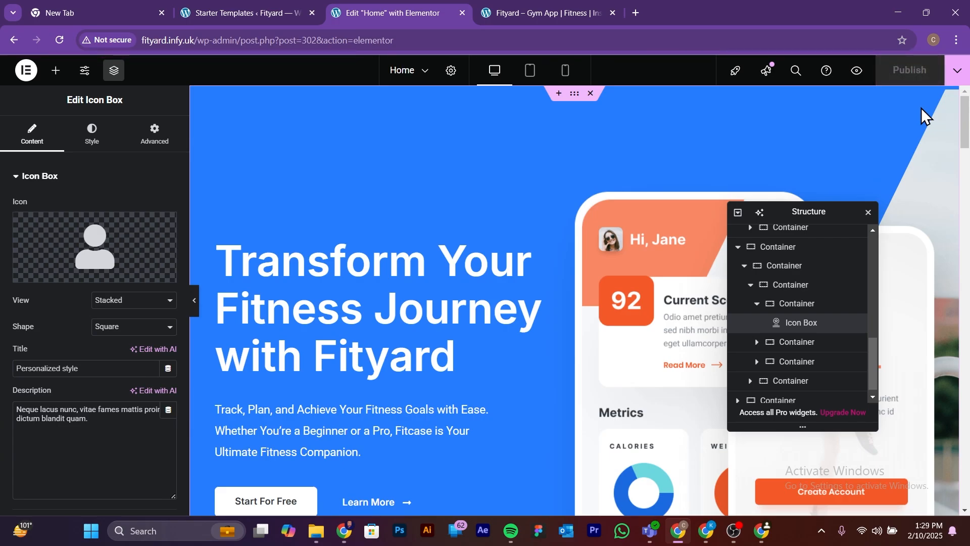
Step: Reload the live fityard.infy.uk home page and review its hero, featured logos and progress tracker sections
scroll(465, 313, "down", 7)
scroll(470, 320, "up", 4)
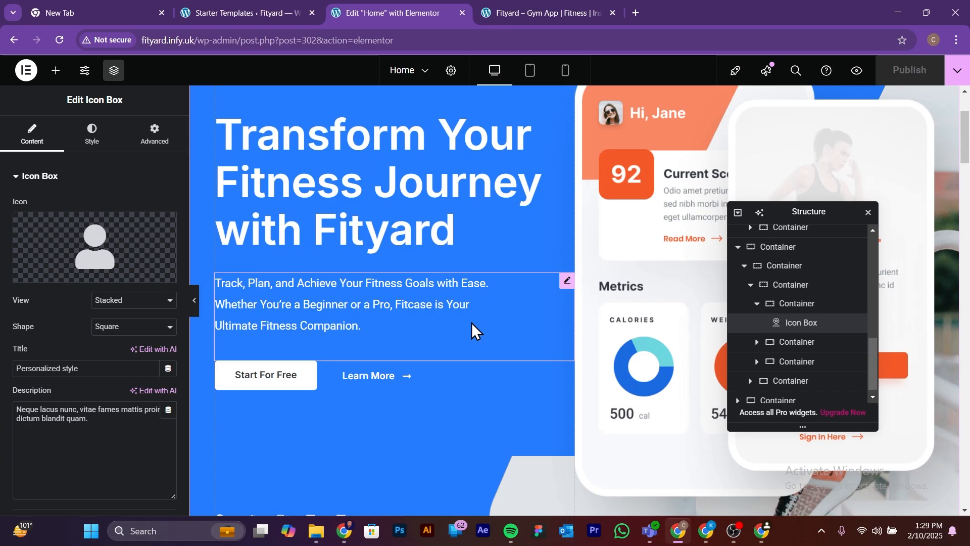
scroll(473, 328, "up", 3)
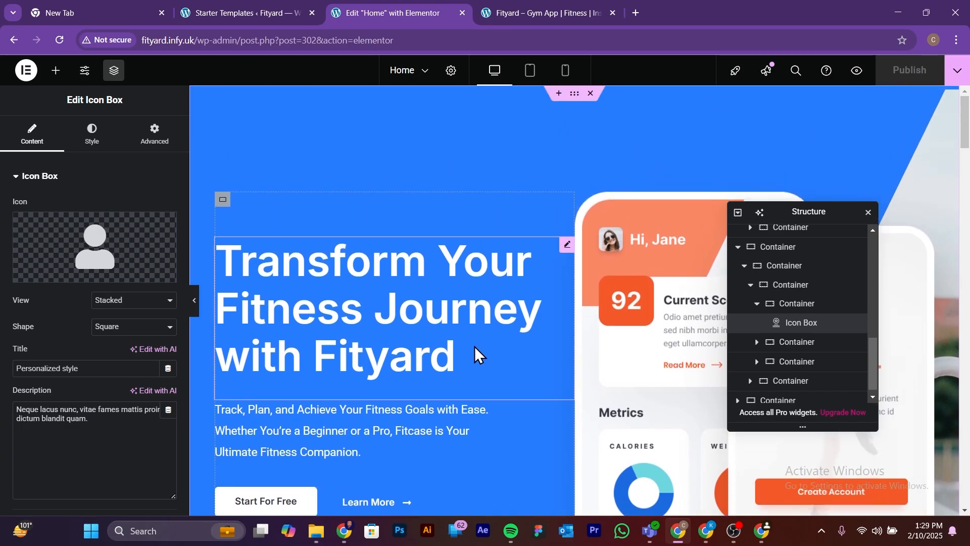
left_click(533, 11)
left_click(57, 41)
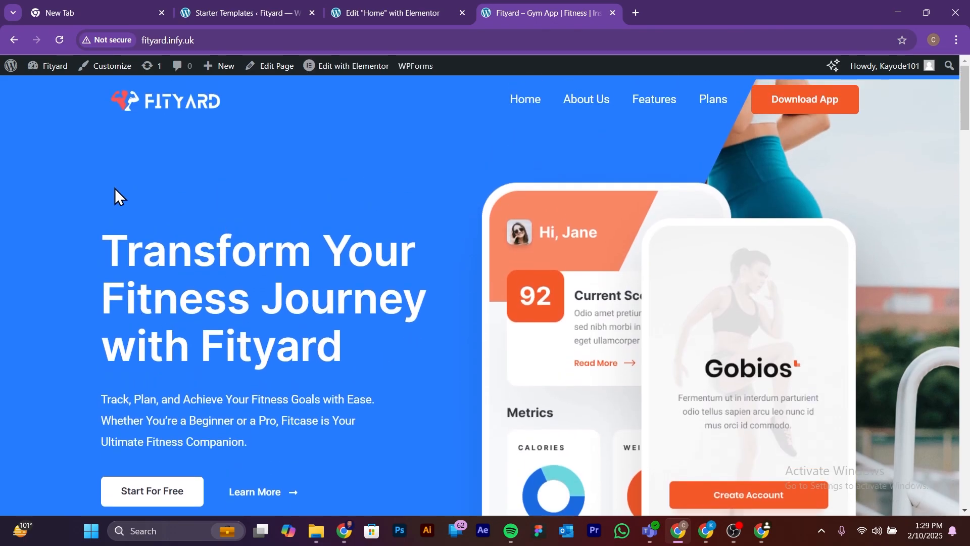
scroll(303, 339, "down", 7)
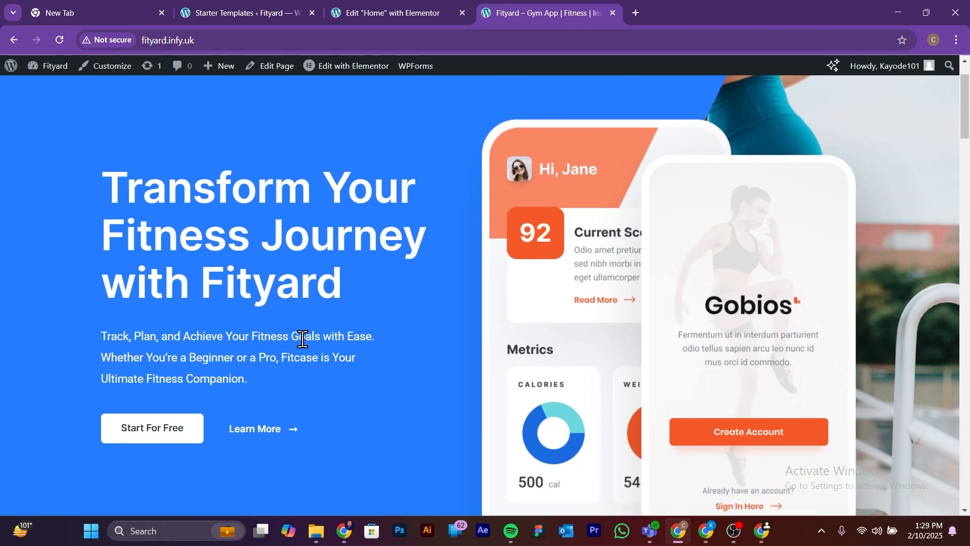
scroll(303, 339, "down", 7)
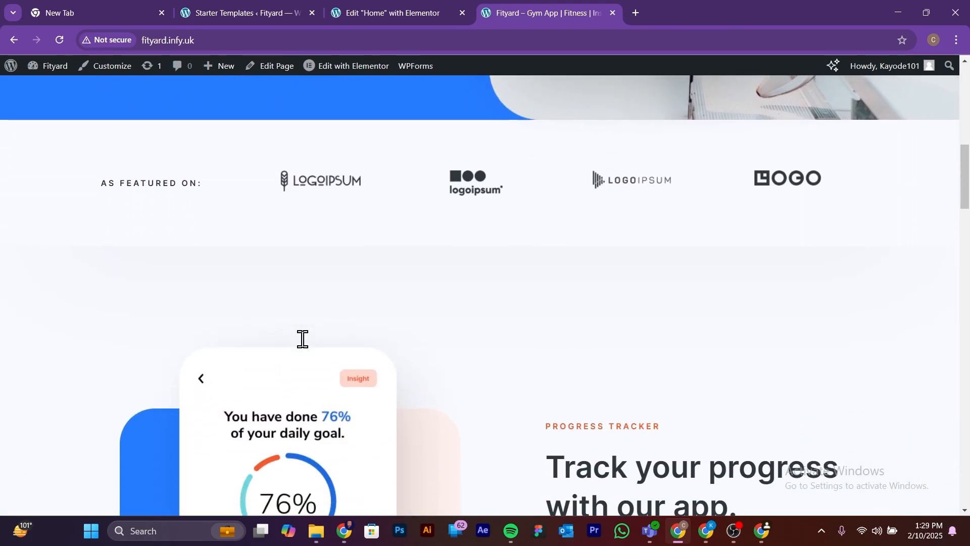
scroll(303, 340, "up", 6)
scroll(302, 339, "up", 9)
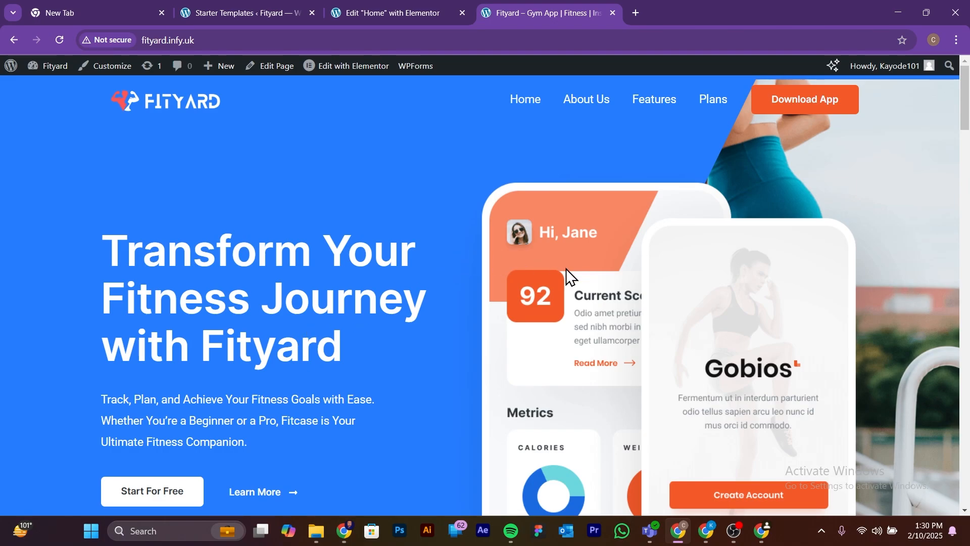
Step: Go to the live site's About Us page, look over its sections, and open the page for editing with Elementor
left_click(587, 101)
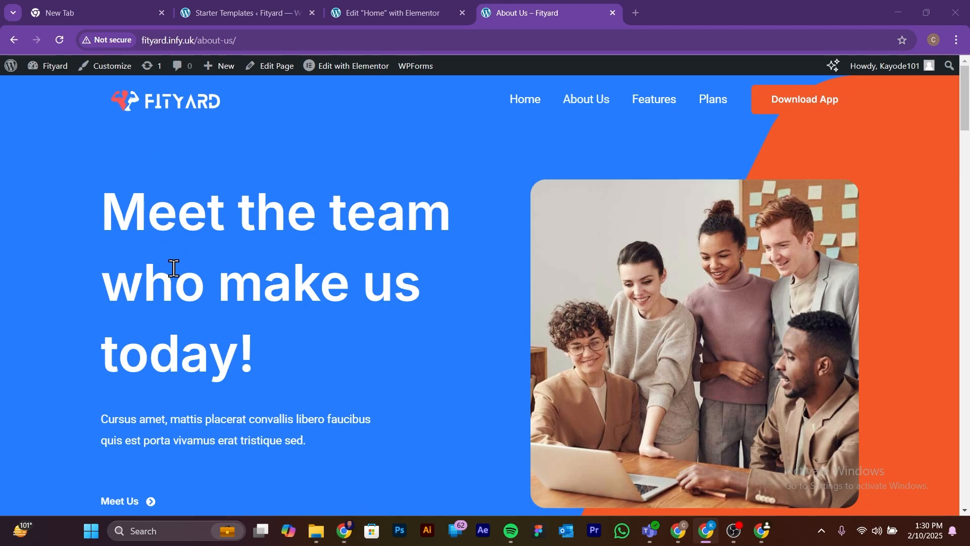
scroll(174, 286, "down", 8)
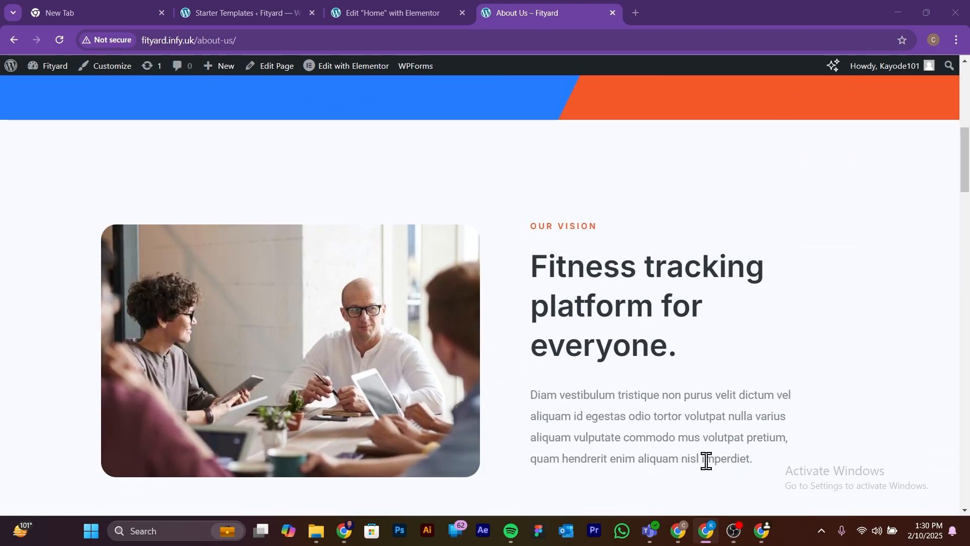
scroll(703, 458, "up", 8)
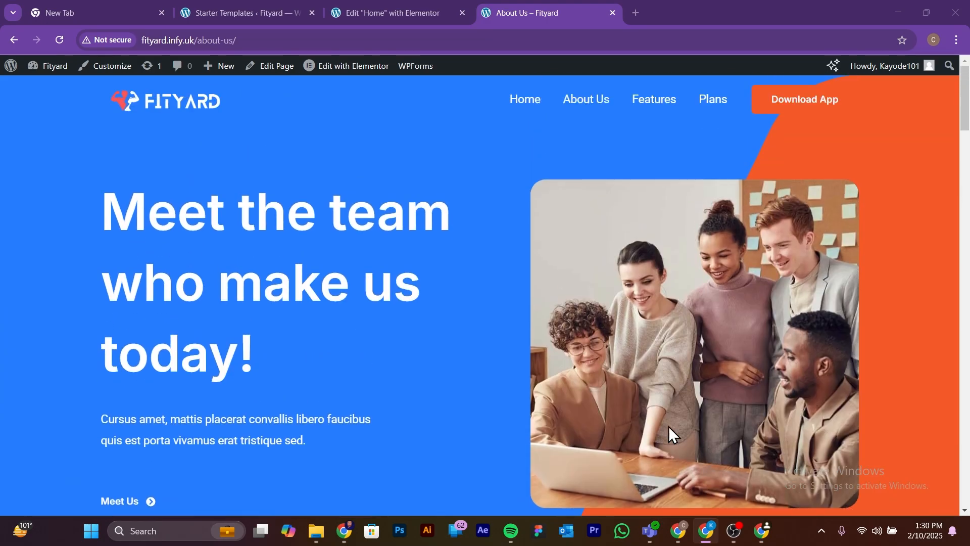
left_click(587, 101)
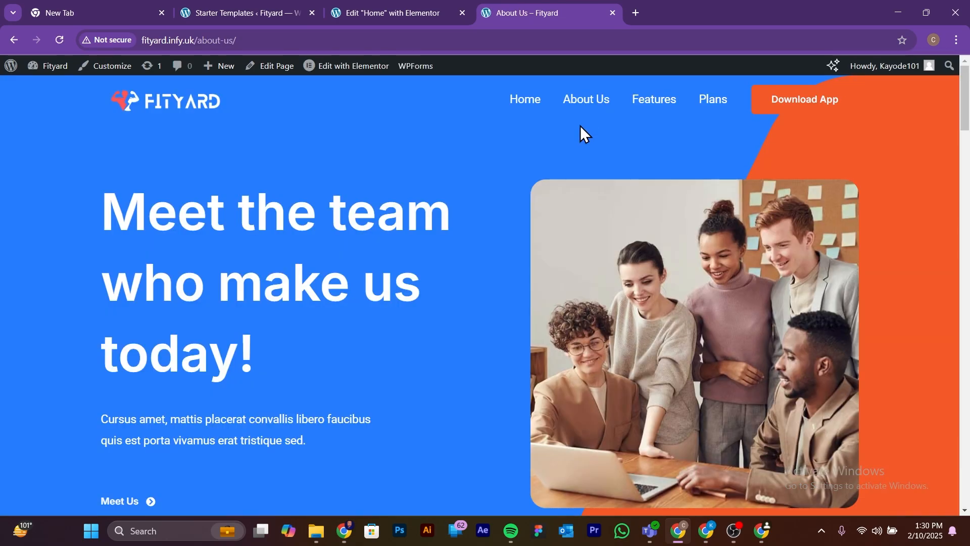
mouse_move(329, 71)
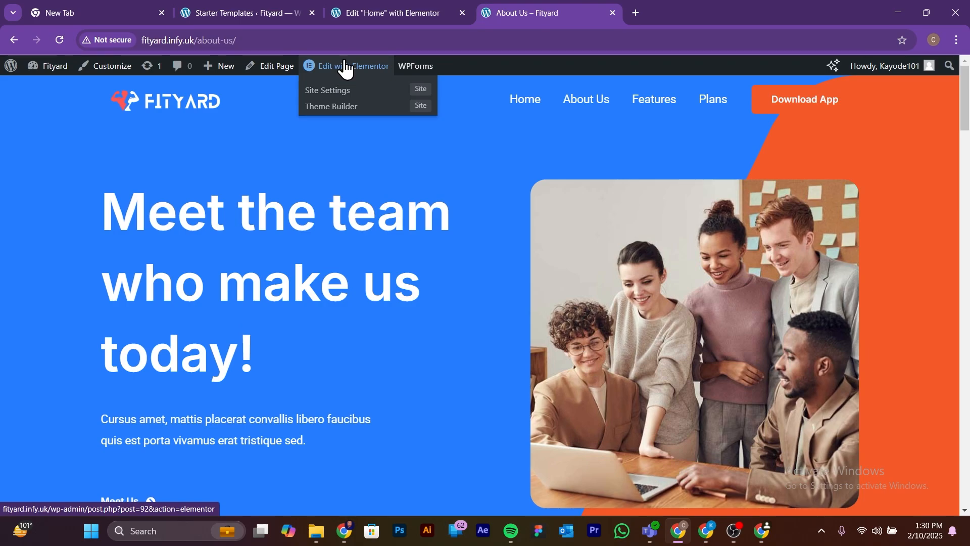
left_click(344, 61)
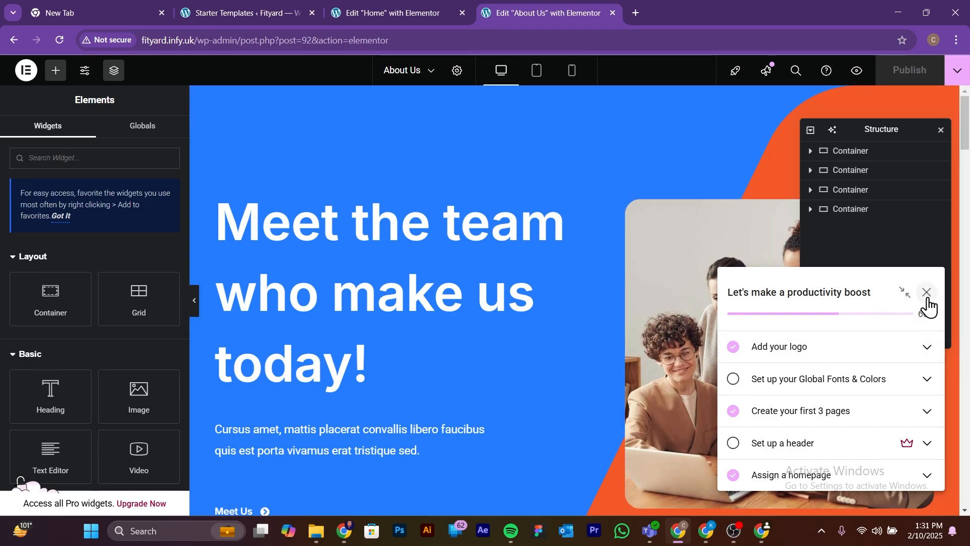
Step: Close the Structure panel and try to collapse the "Let's make a productivity boost" checklist covering the team photo
left_click_drag(819, 292, 872, 292)
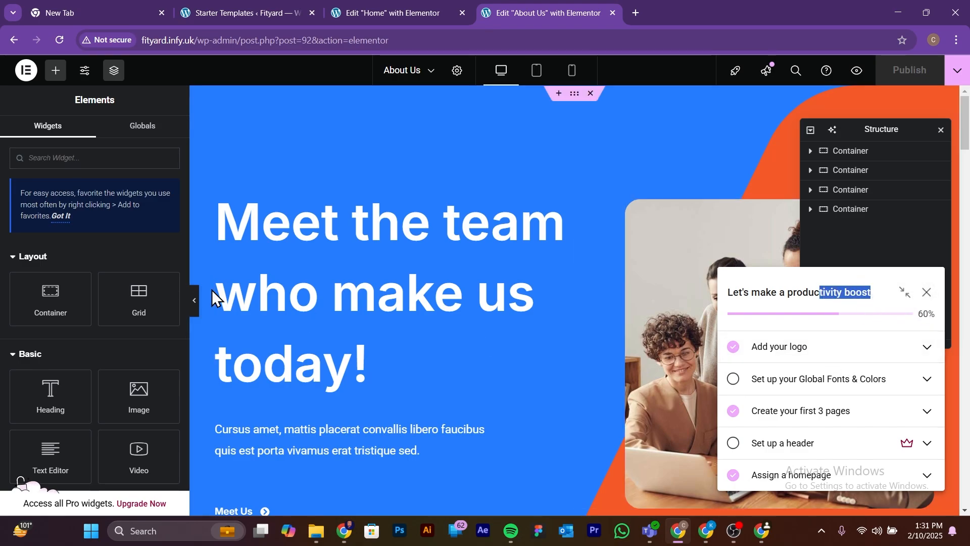
left_click(570, 284)
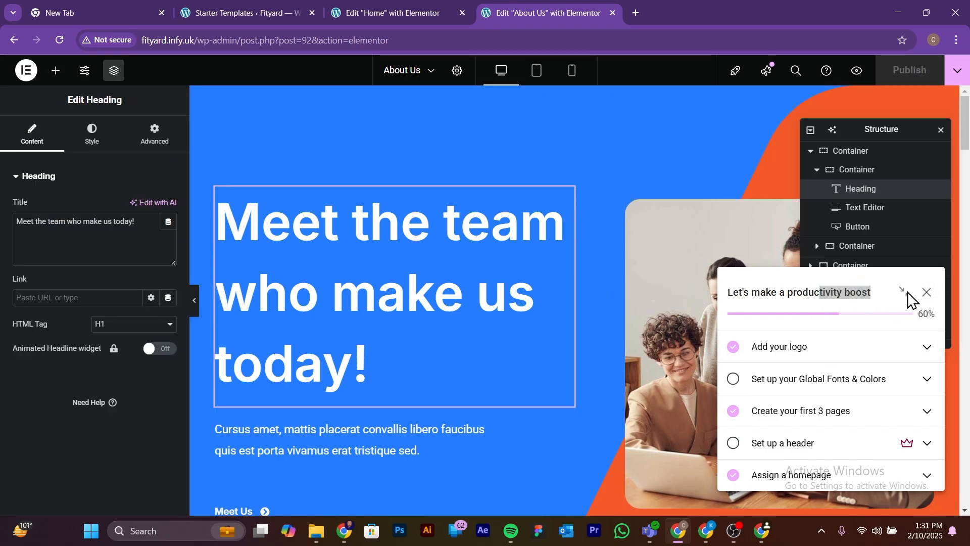
left_click(693, 207)
scroll(408, 224, "down", 2)
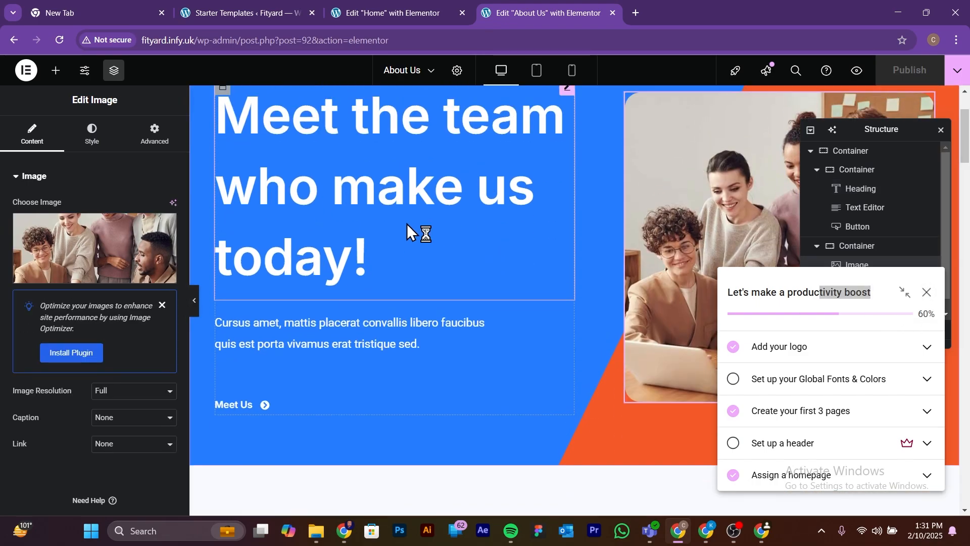
scroll(407, 224, "up", 2)
left_click(941, 131)
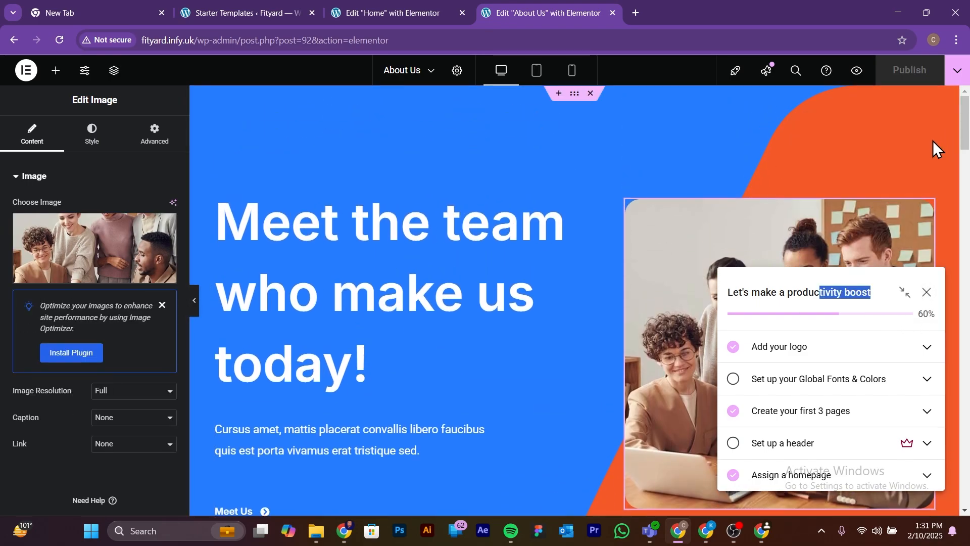
left_click(832, 280)
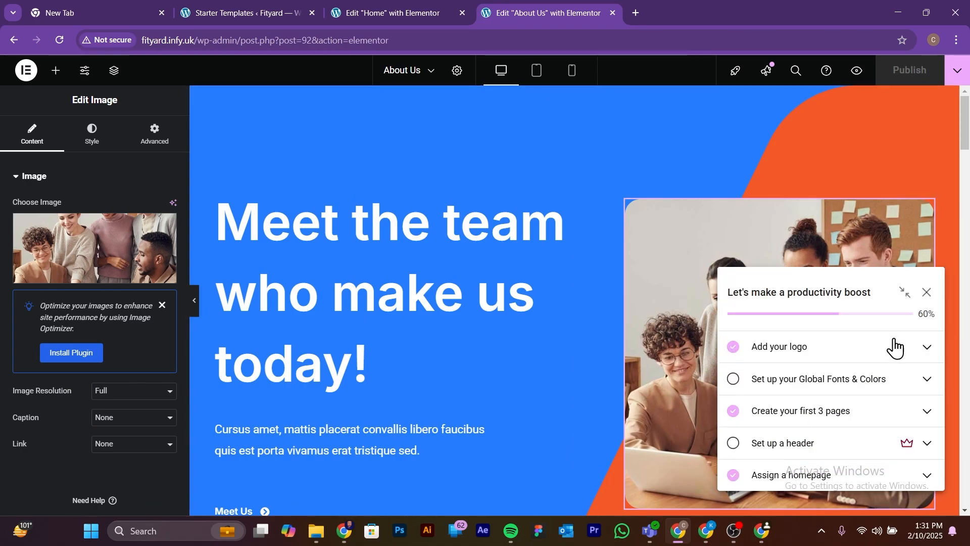
left_click(902, 295)
left_click_drag(787, 292, 643, 284)
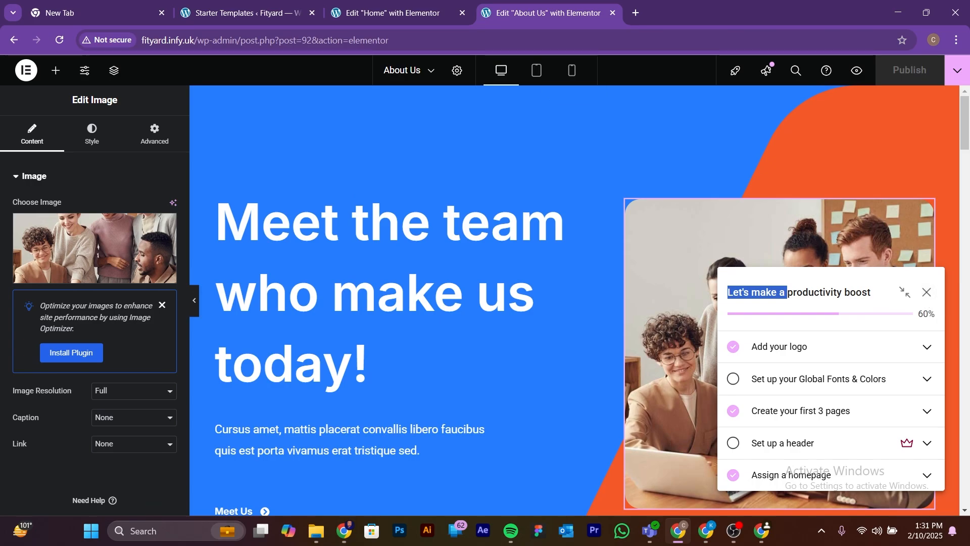
key("alt+Tab")
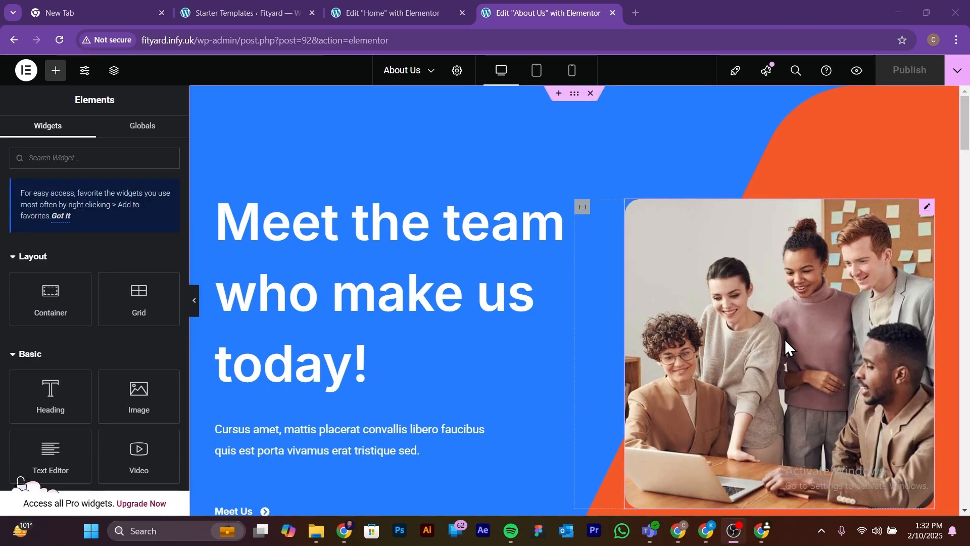
Step: Select the team photo beside the "Meet the team who make us today!" heading and open the media library to replace it
scroll(589, 320, "down", 2)
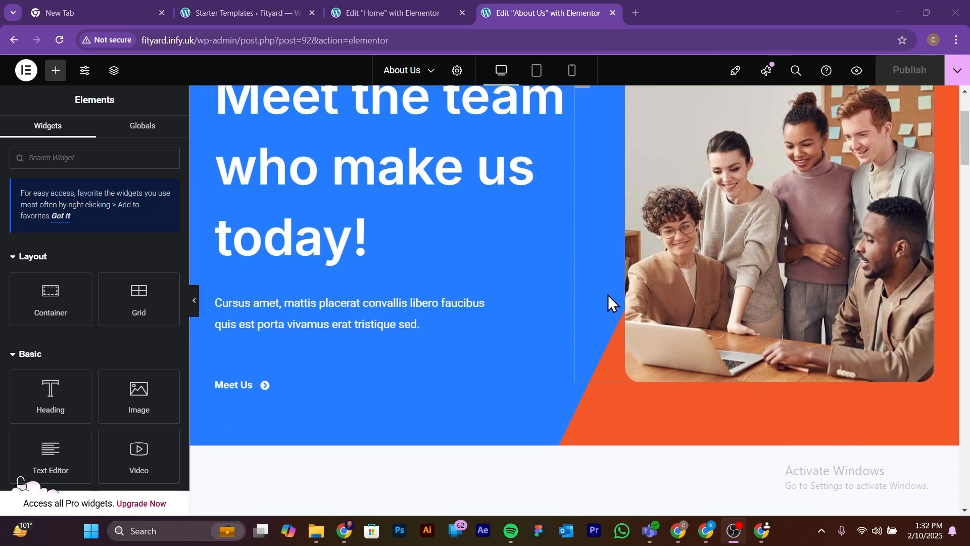
scroll(608, 295, "up", 3)
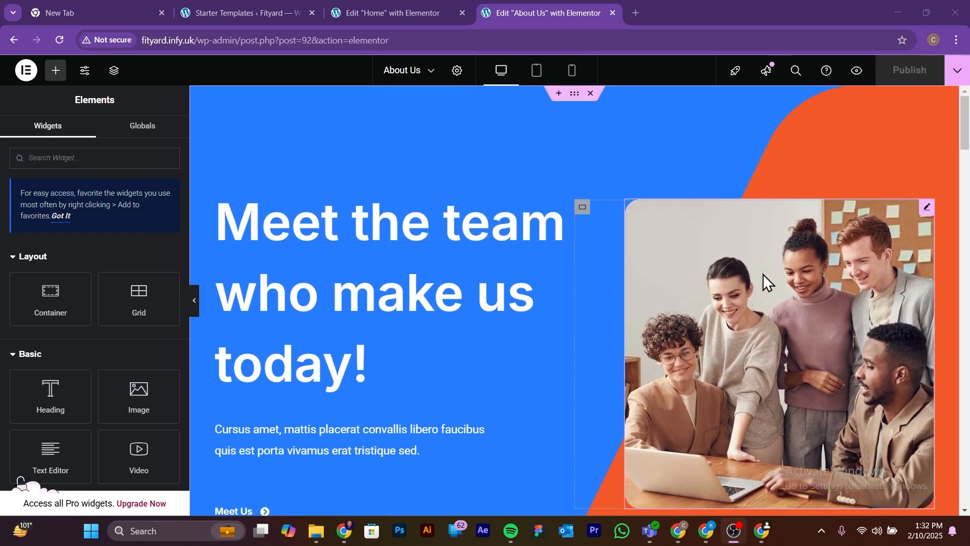
left_click(854, 256)
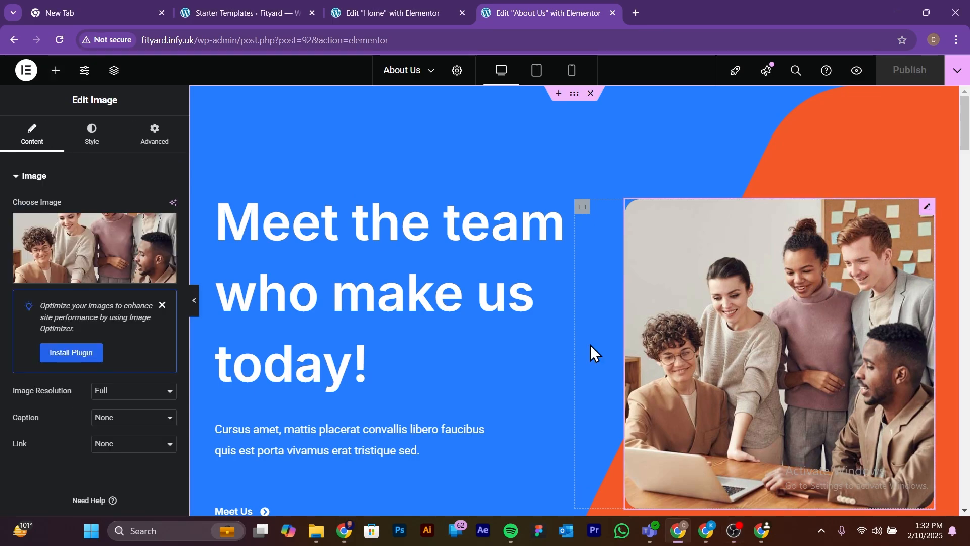
mouse_move(84, 248)
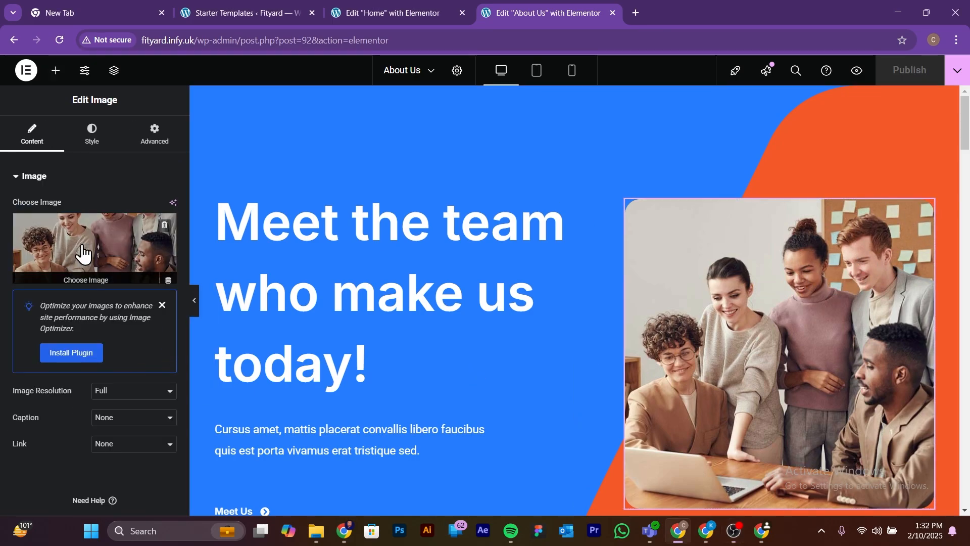
left_click(110, 277)
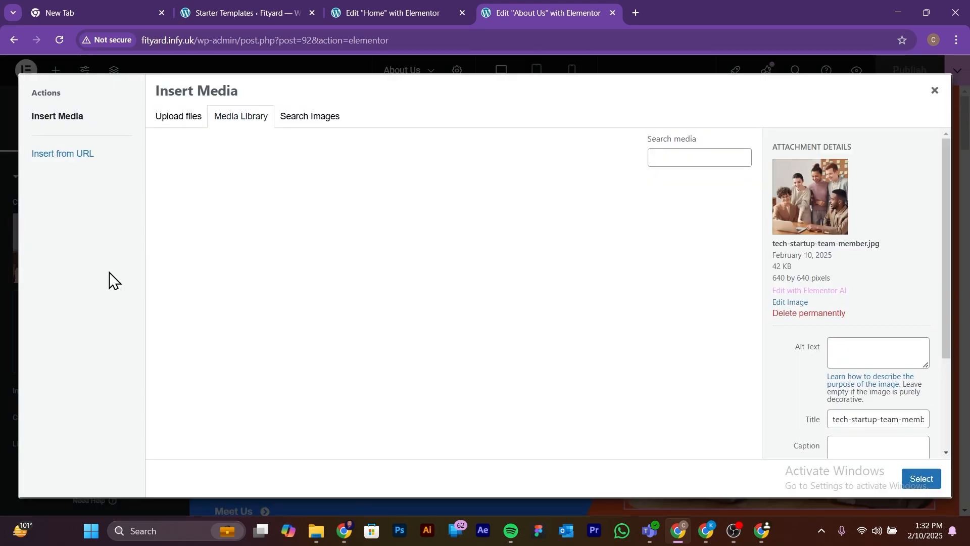
Step: Upload the Team image from the Desktop folder Webdesign Tutorial Content > Web Design with Premade Template
left_click(181, 120)
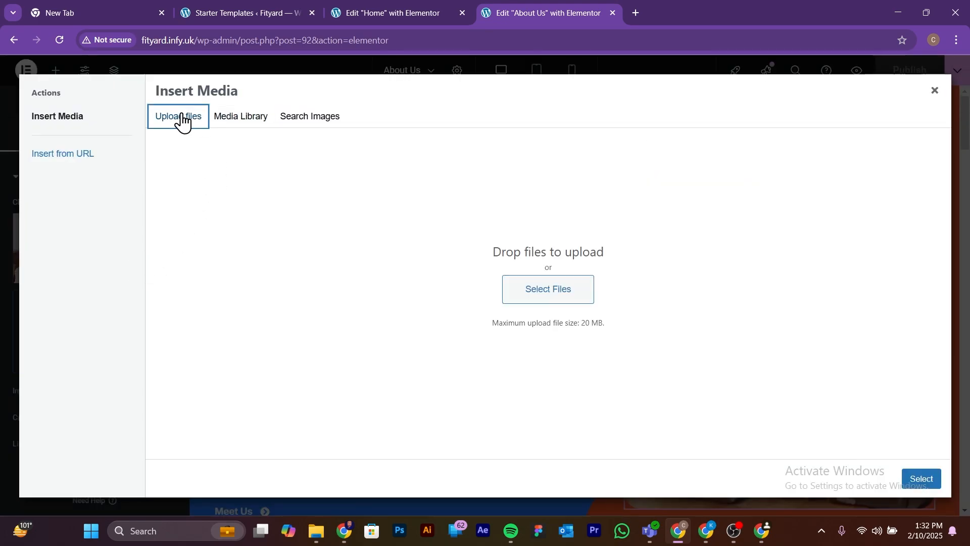
left_click(527, 288)
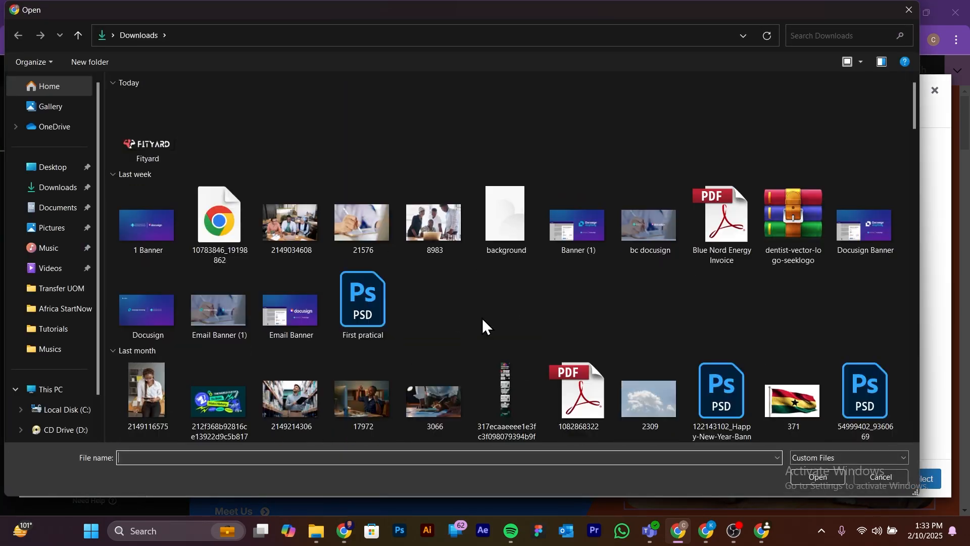
left_click(48, 172)
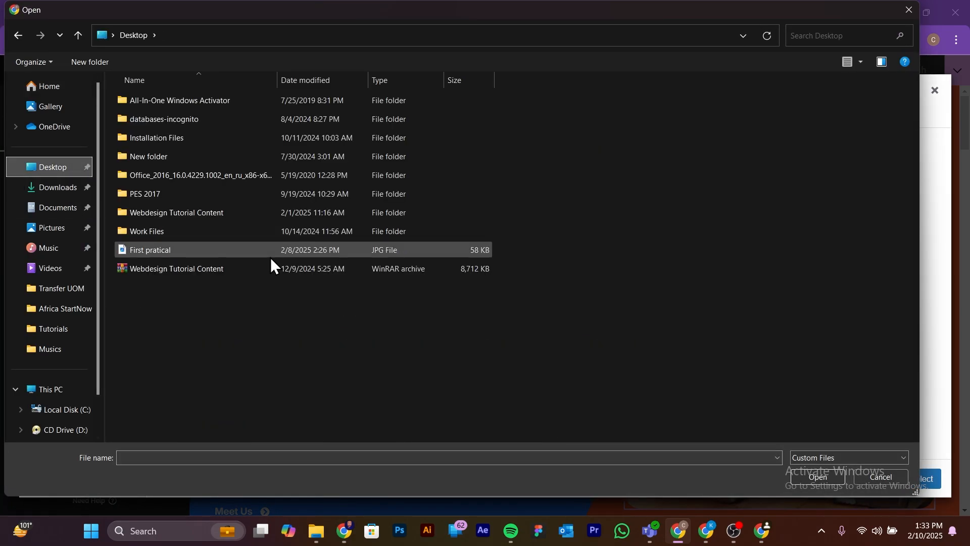
double_click(229, 215)
double_click(225, 100)
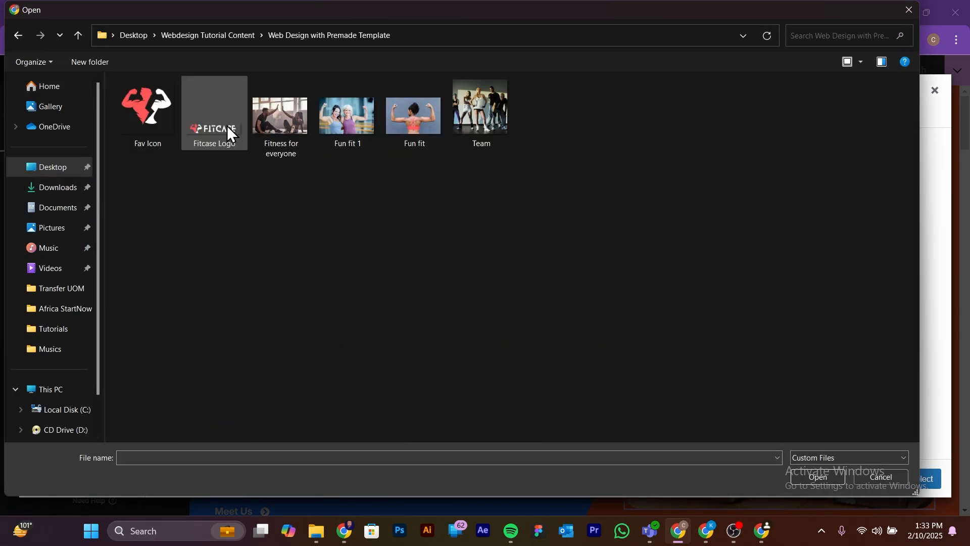
left_click(475, 104)
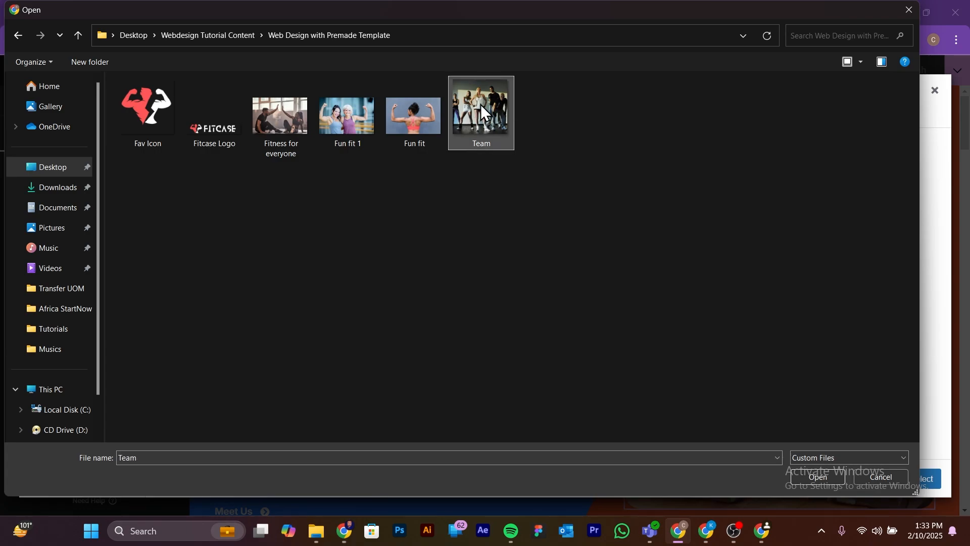
left_click(818, 477)
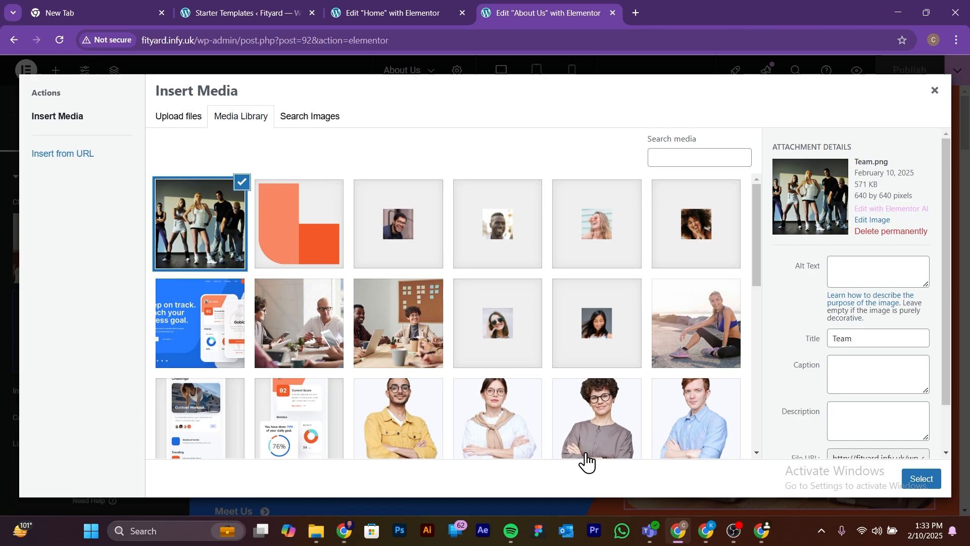
Step: Insert the uploaded Team image beside the "Meet the team who make us today!" heading and preview the section without the editing panel
left_click(926, 479)
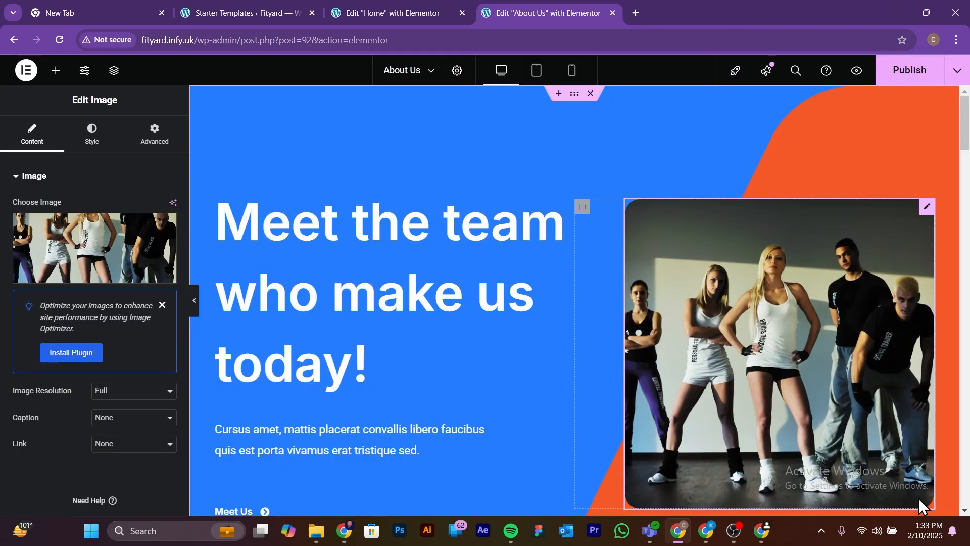
scroll(799, 412, "down", 3)
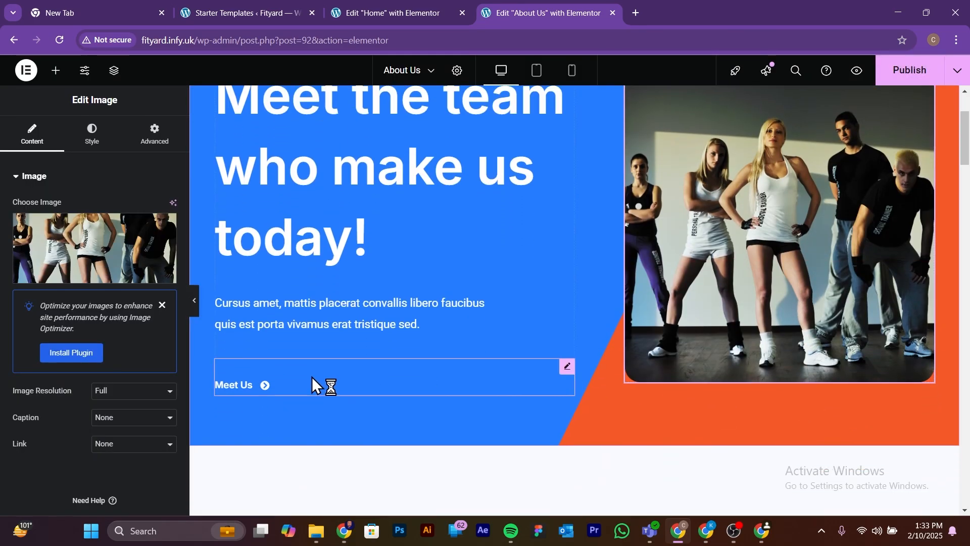
left_click(195, 302)
scroll(603, 314, "up", 3)
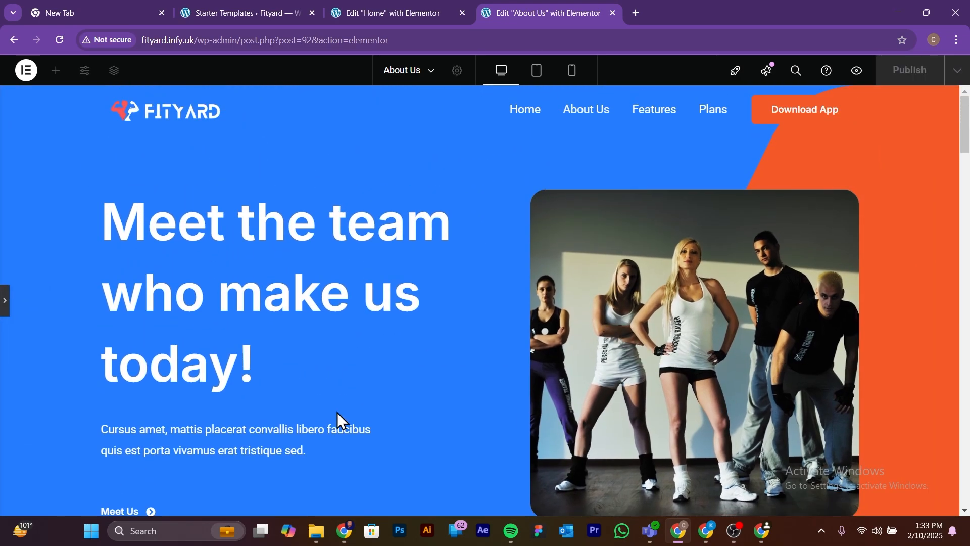
left_click(6, 301)
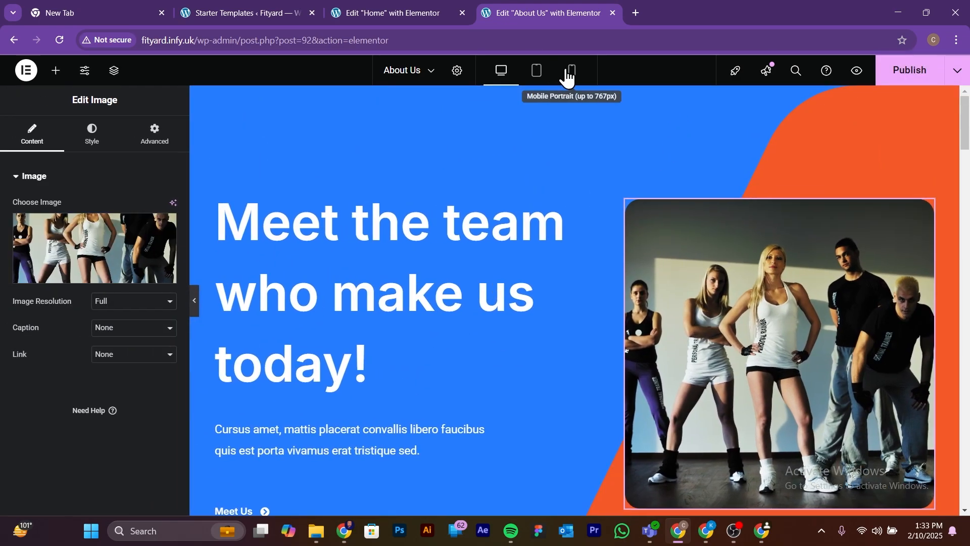
Step: Check the hero section with the new team photo in the mobile portrait layout, and return to the desktop layout
left_click(568, 76)
scroll(621, 323, "down", 3)
scroll(602, 356, "up", 2)
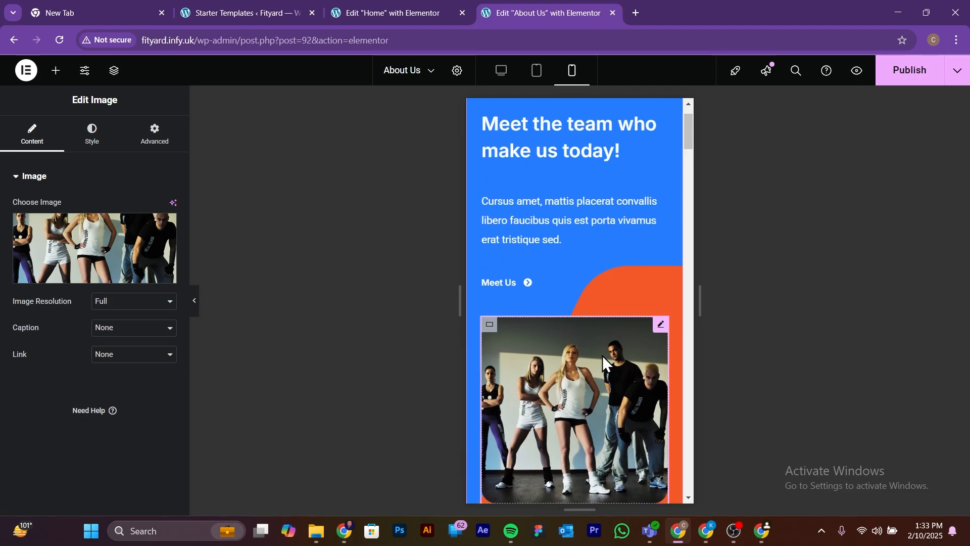
scroll(600, 355, "up", 1)
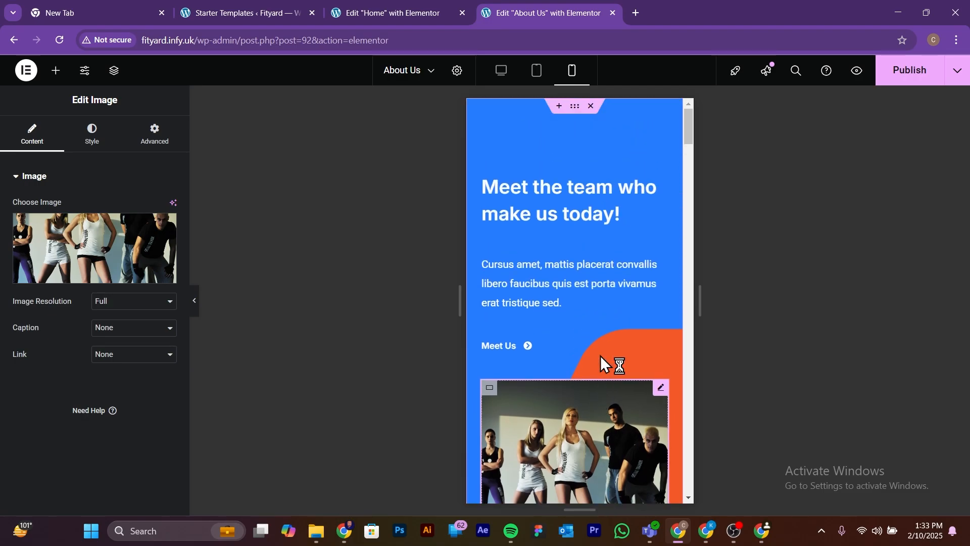
left_click(499, 71)
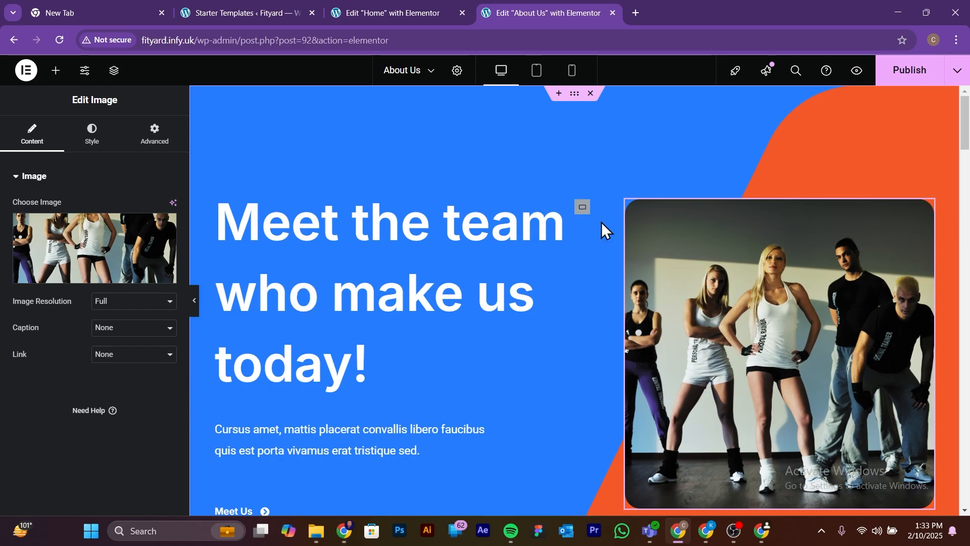
Step: Tighten the line height of the "Meet the team who make us today!" heading in the desktop layout
left_click(507, 208)
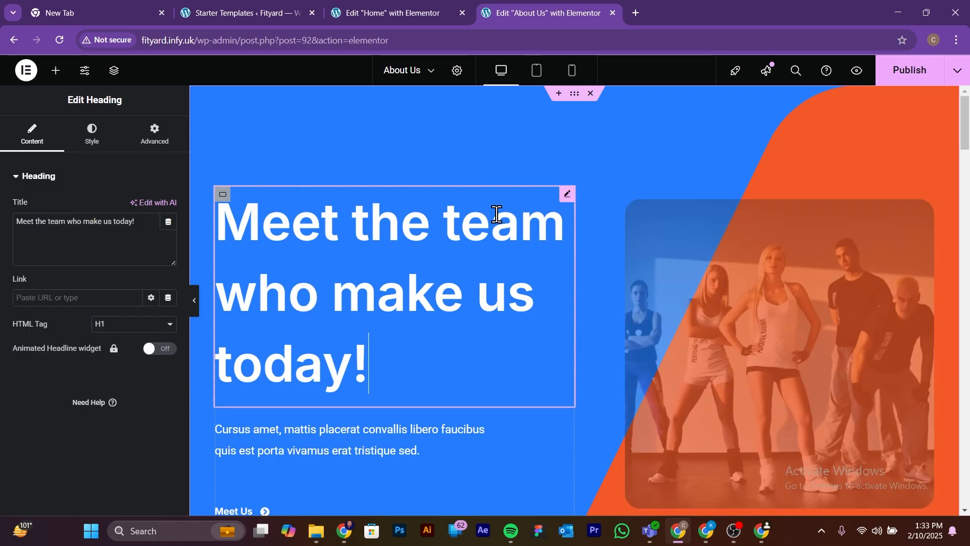
left_click(93, 136)
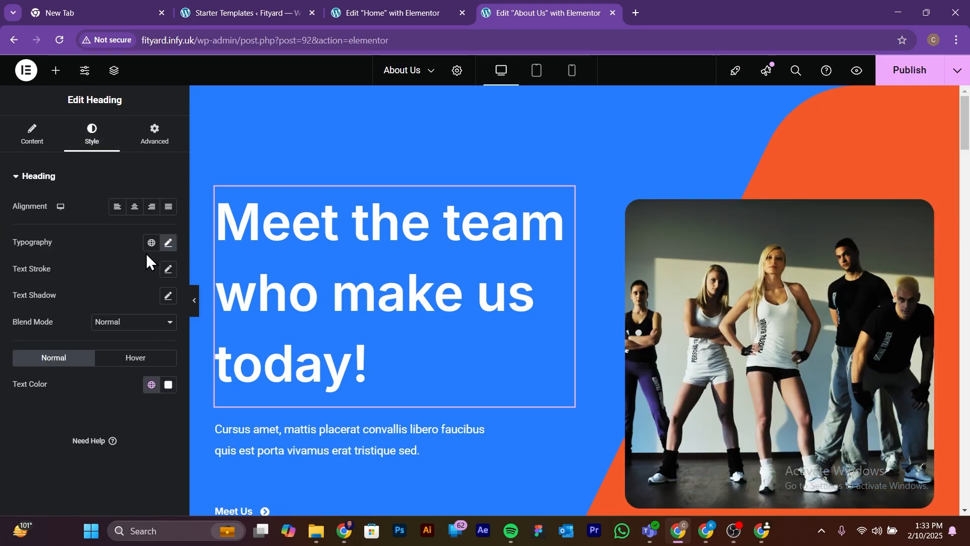
left_click(170, 244)
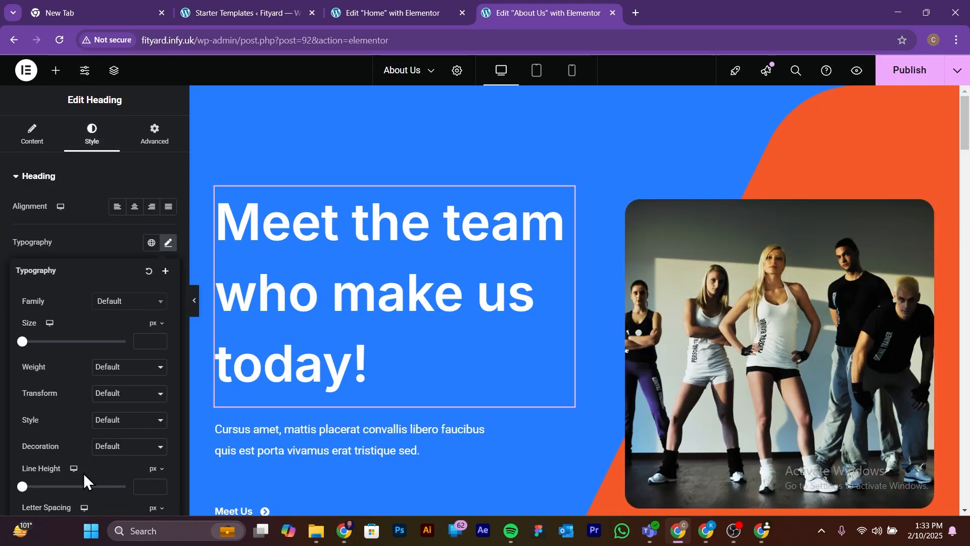
left_click_drag(22, 486, 85, 486)
Step: Set the hero heading's line height to 1.2 em for the mobile layout and preview the heading back on desktop
left_click(572, 71)
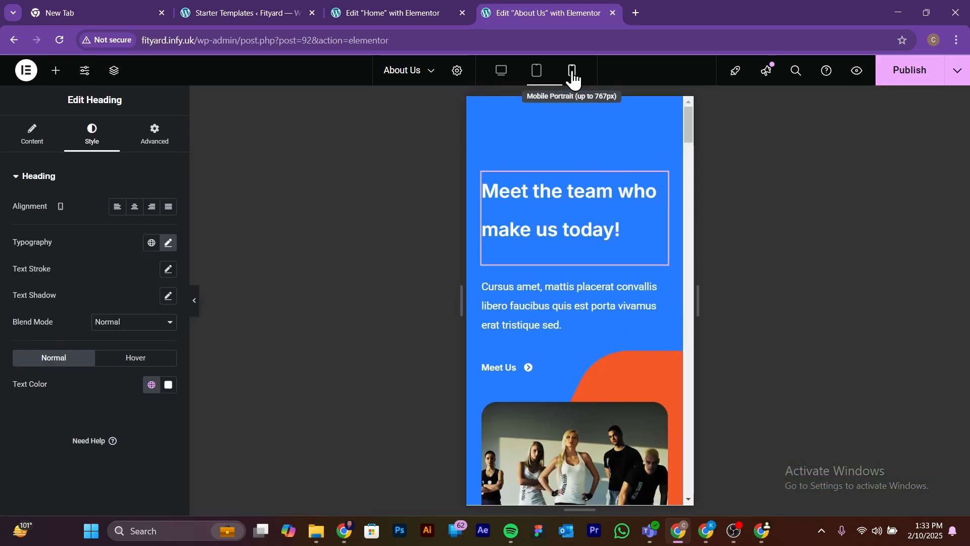
left_click(168, 243)
left_click_drag(95, 486, 34, 475)
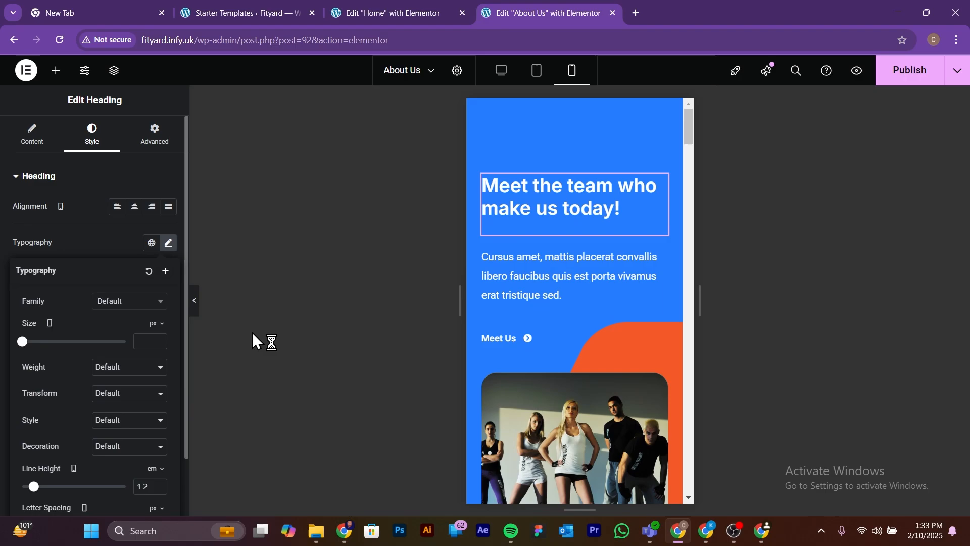
left_click(503, 77)
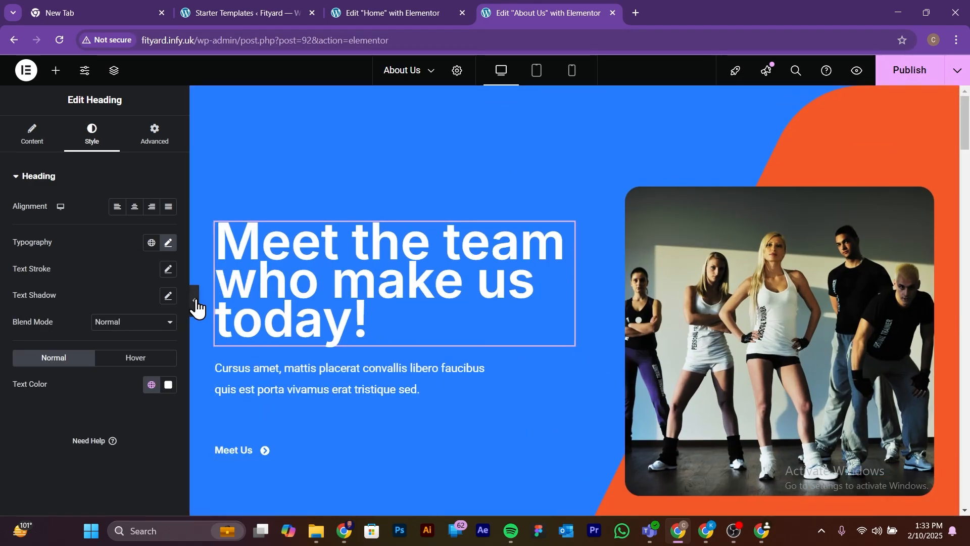
left_click(196, 303)
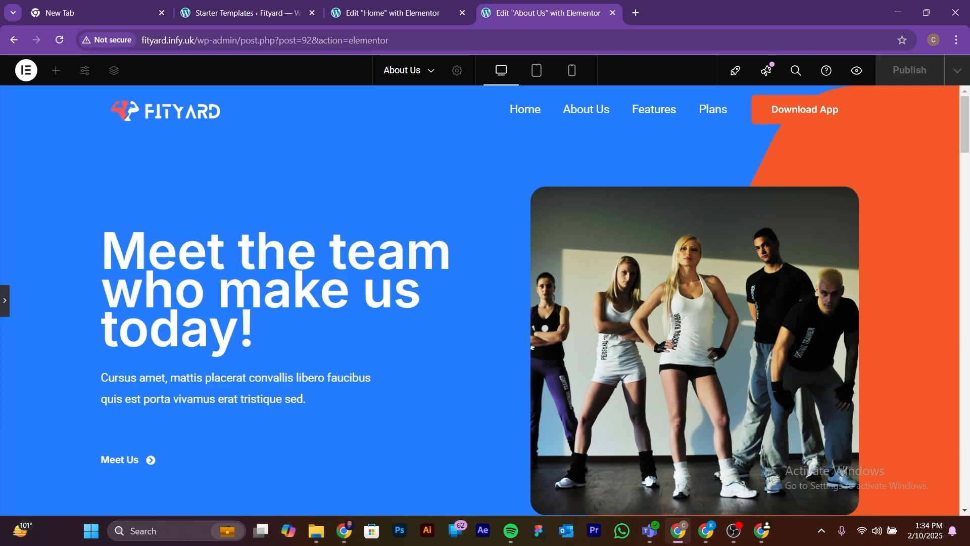
Step: Replace the placeholder paragraph below the hero heading with "Passionate Experts, Innovators, and Fitness Enthusiasts – The Faces Behind Your Success!"
key("alt+Tab")
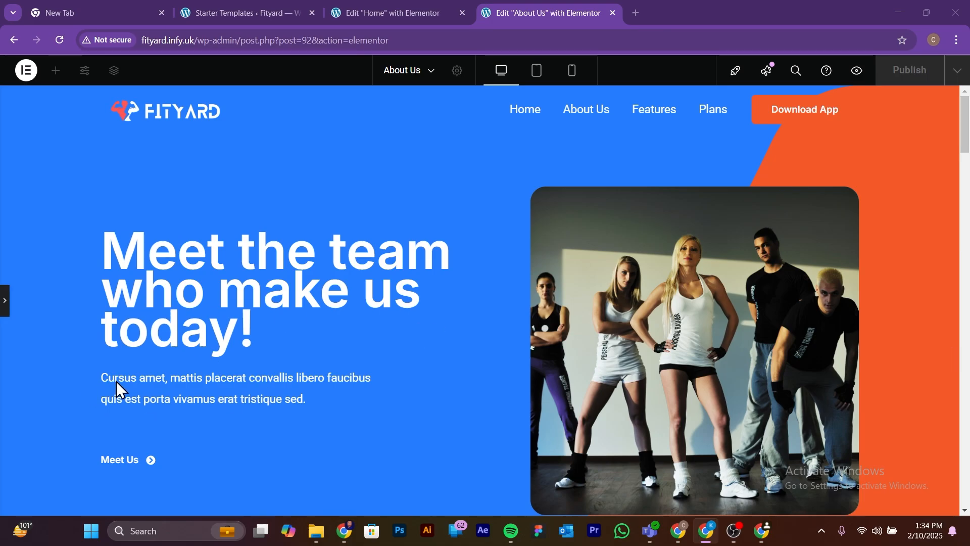
left_click(6, 301)
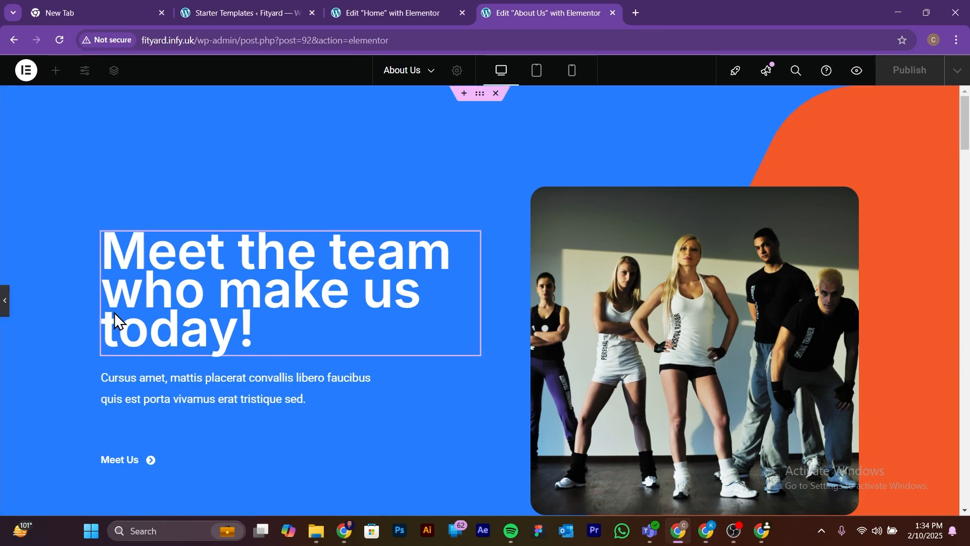
left_click(292, 392)
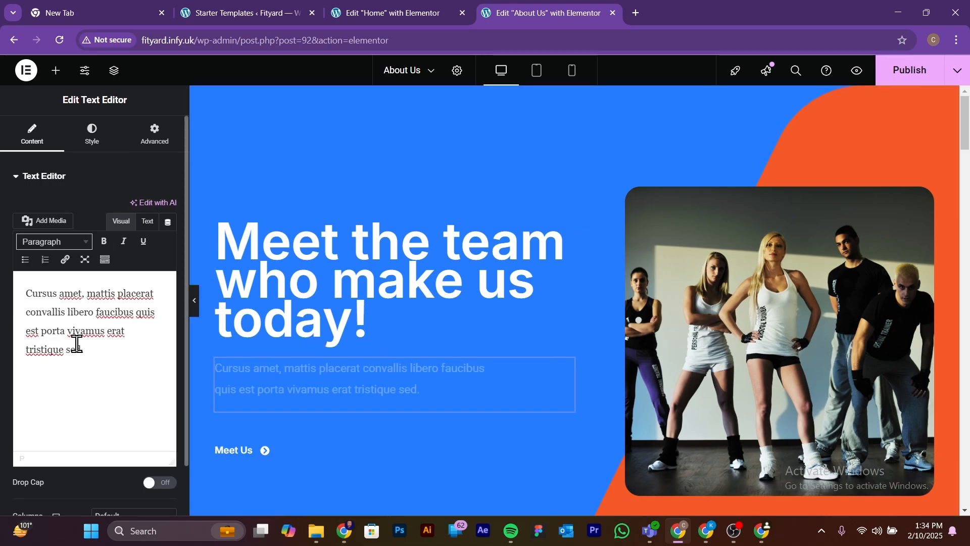
left_click_drag(84, 350, 27, 293)
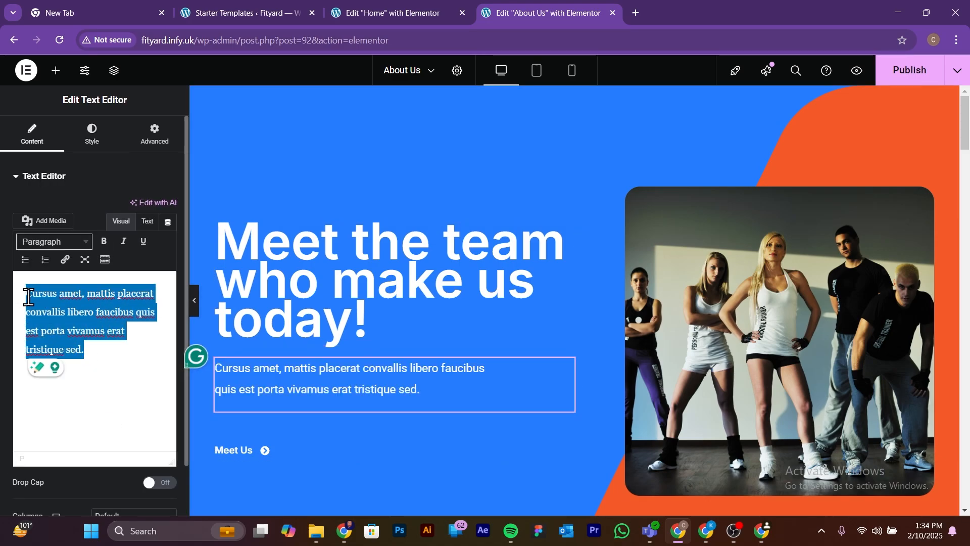
type("Passionate Experts, Innovators, and Fitness Enthusiasts – The Faces Behind Your Success!")
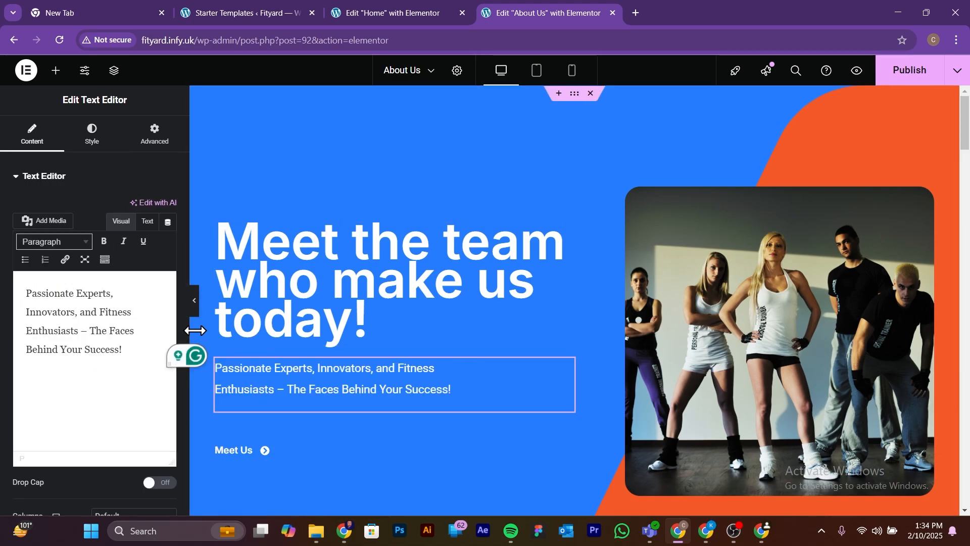
left_click(193, 300)
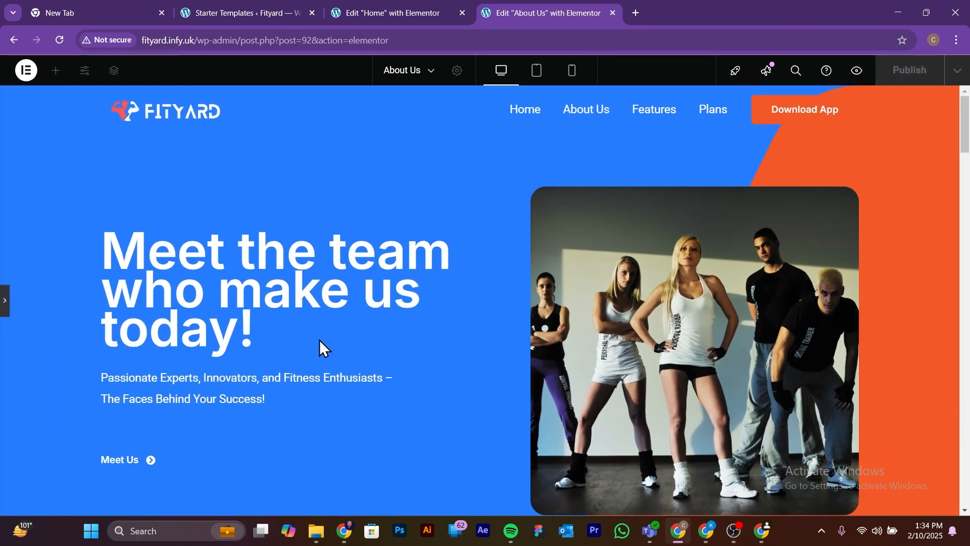
Step: Select the meeting photo in the Our Vision section and upload the "Fitness for everyone" image to replace it
scroll(611, 327, "down", 9)
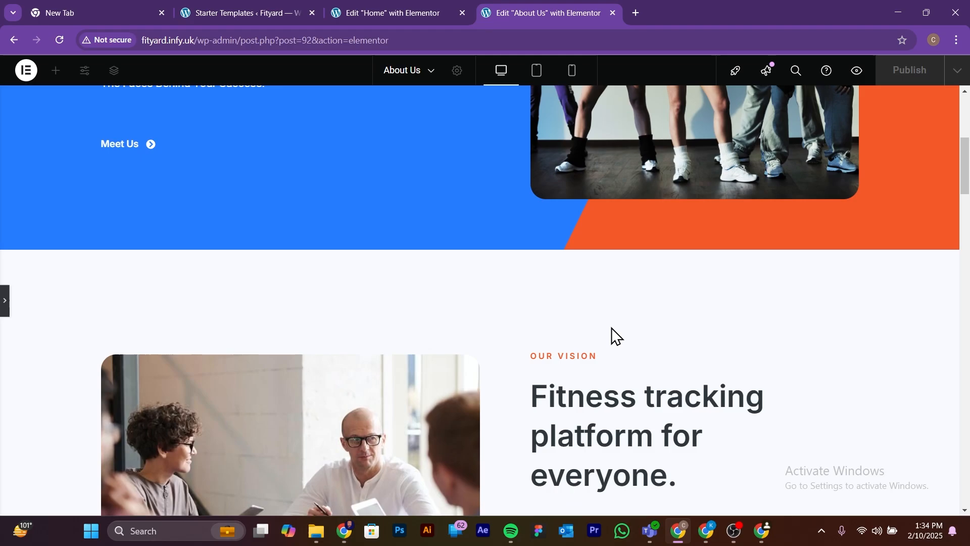
scroll(611, 328, "down", 1)
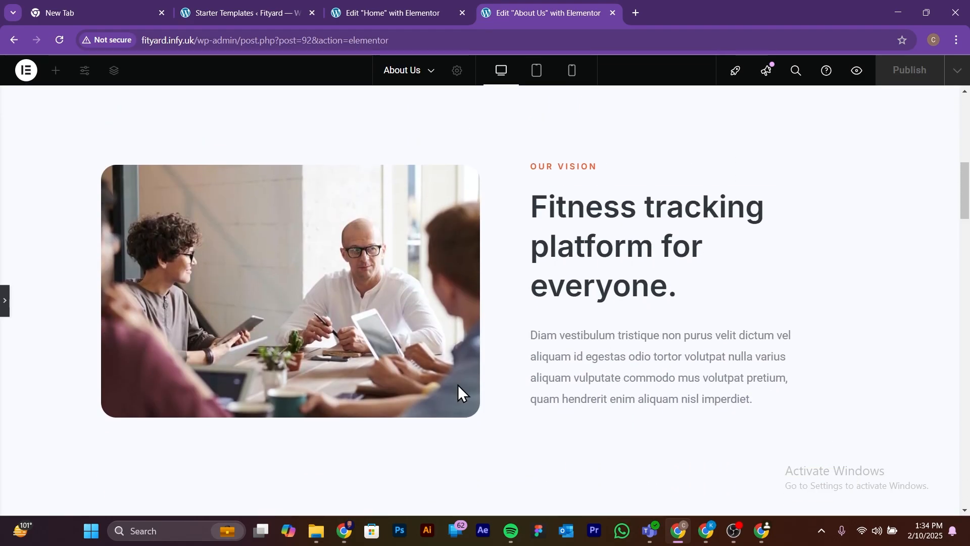
left_click(5, 307)
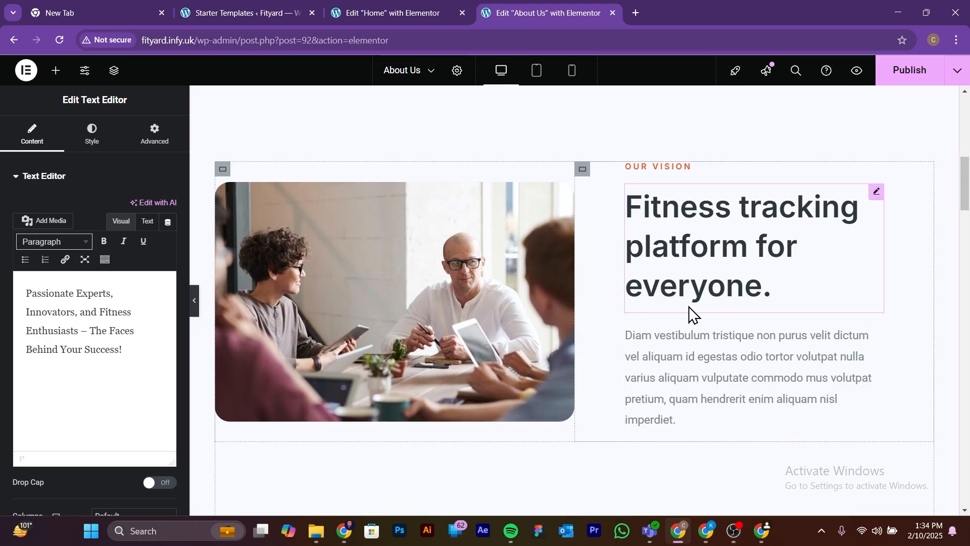
left_click(493, 260)
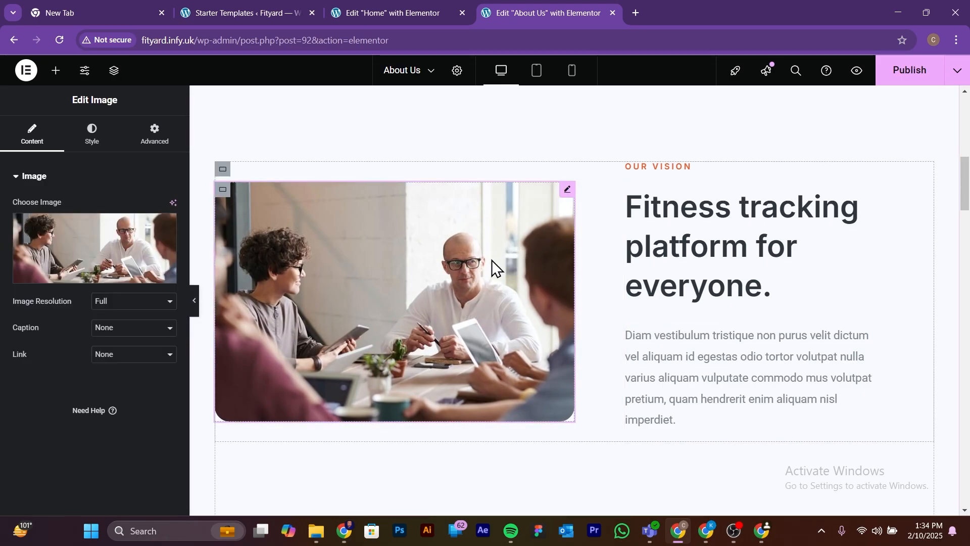
left_click(82, 276)
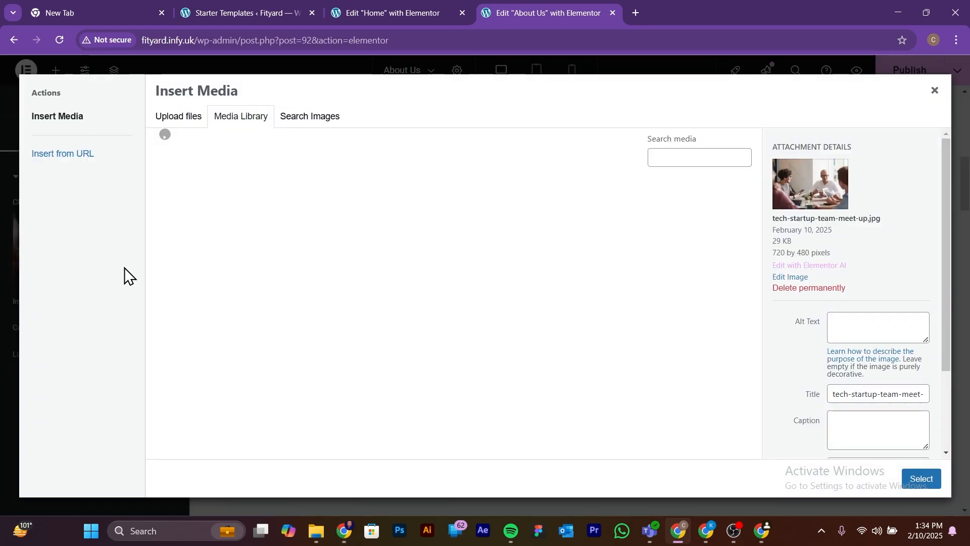
left_click(180, 124)
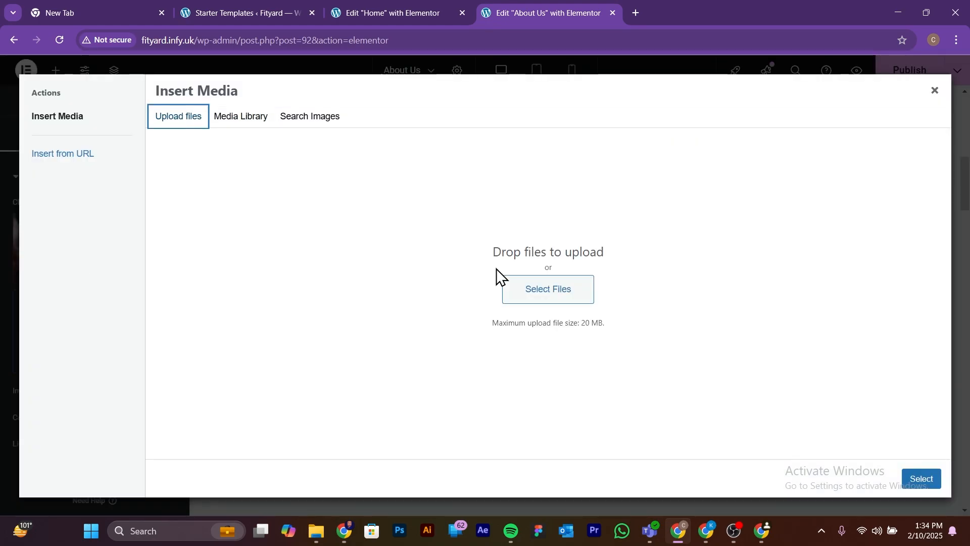
left_click(553, 296)
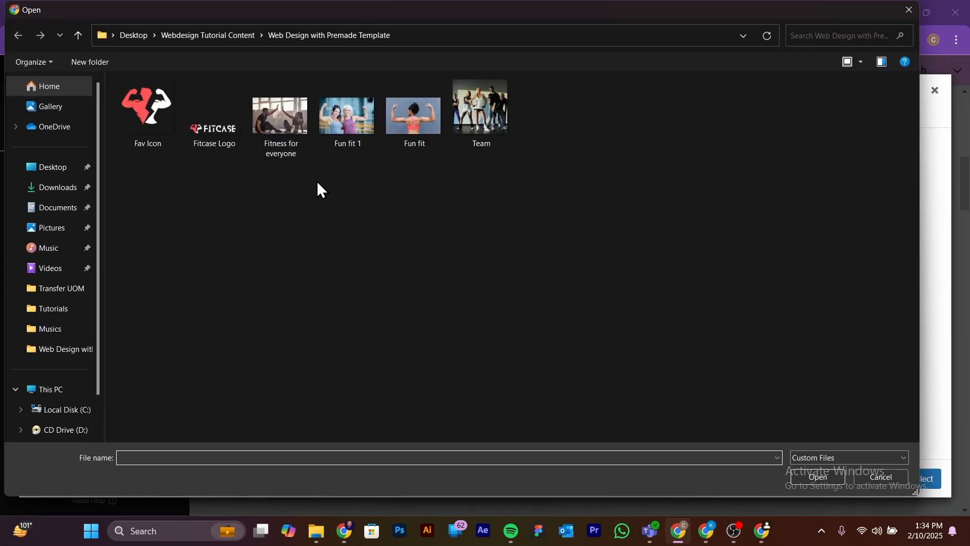
double_click(286, 119)
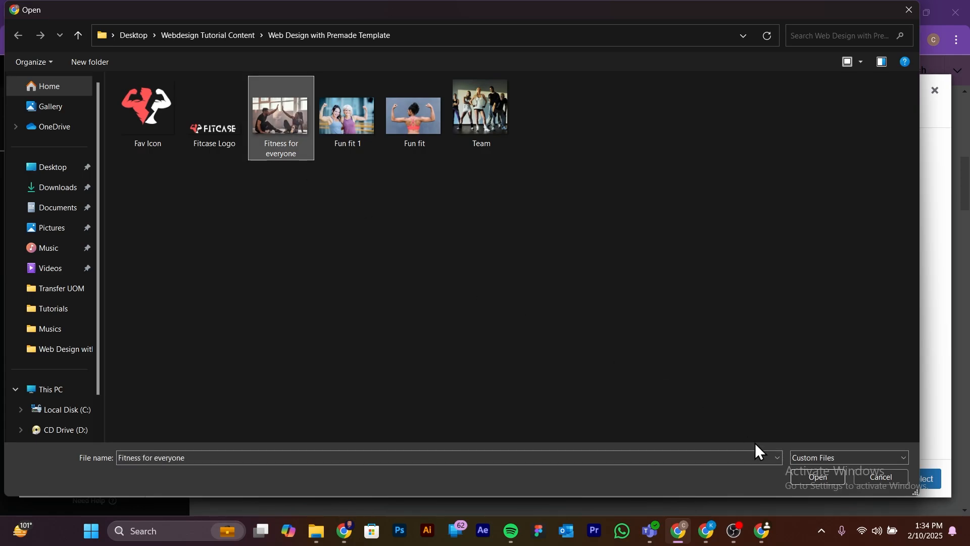
left_click(828, 477)
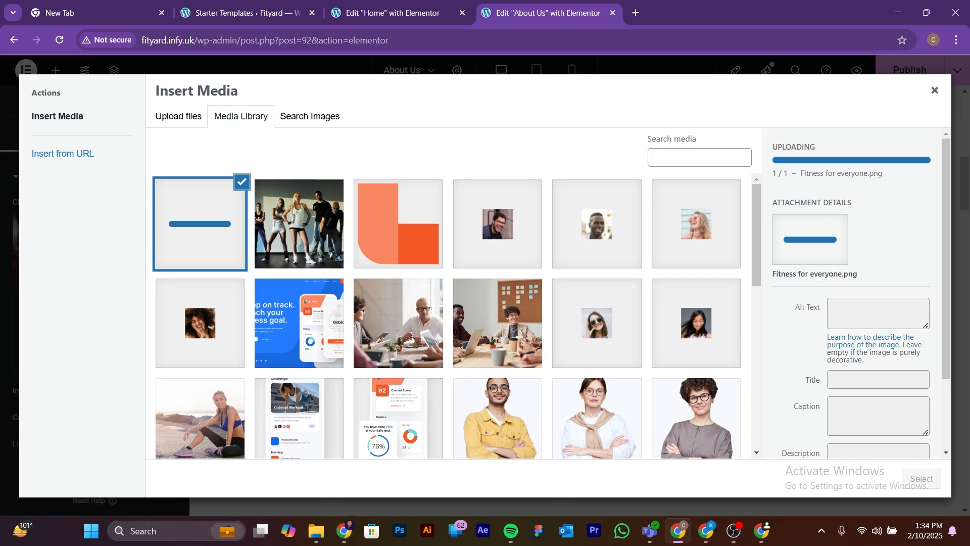
Step: Insert the uploaded "Fitness for everyone" image in the Our Vision section and preview it together with the hero section
left_click(919, 485)
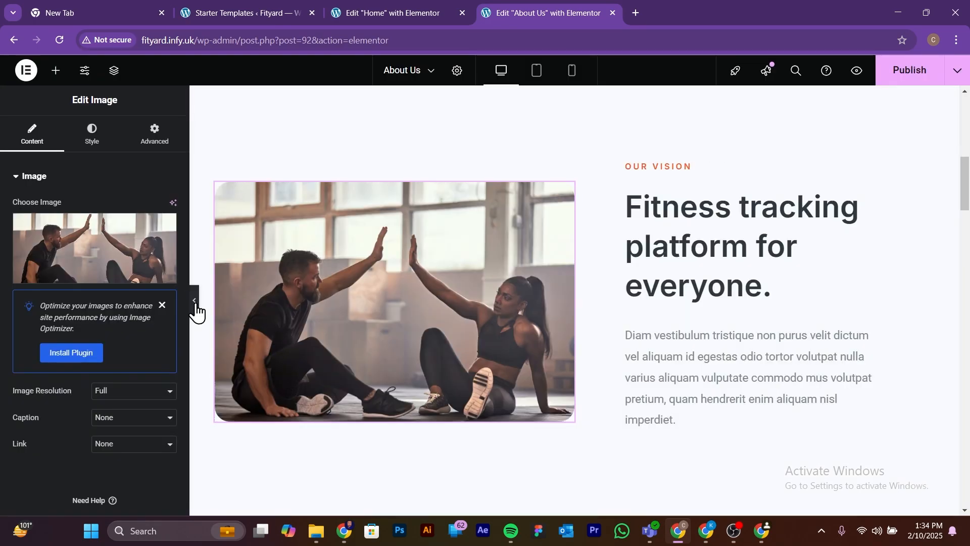
left_click(195, 304)
scroll(344, 322, "up", 2)
scroll(443, 320, "down", 3)
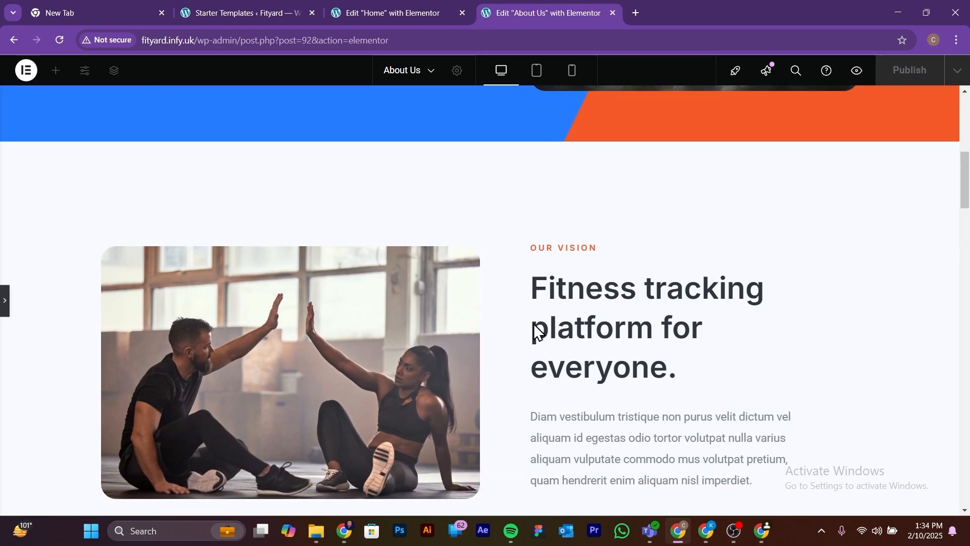
scroll(320, 371, "up", 1)
scroll(320, 372, "up", 8)
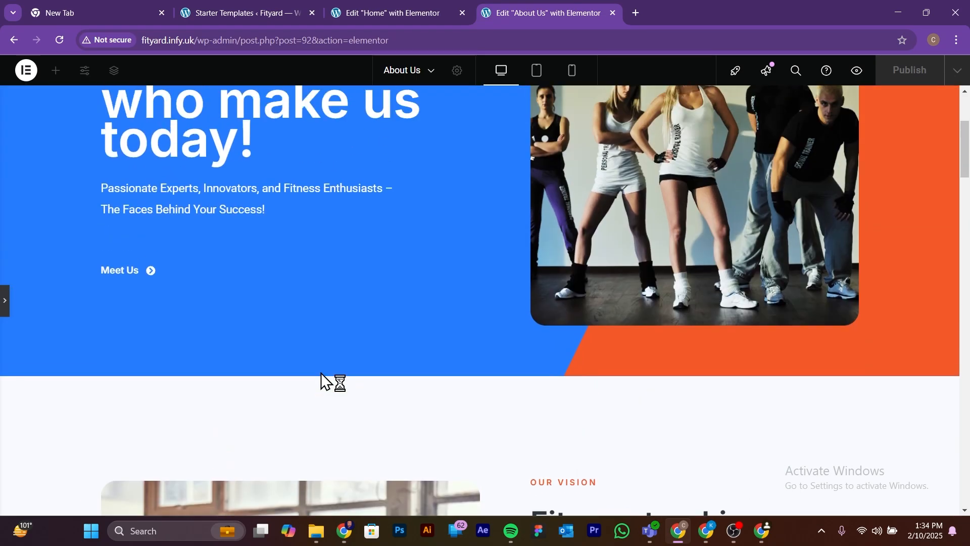
Step: Open the Our Vision photo in the media library to check its attachment details, including the pixel dimensions
scroll(323, 372, "down", 9)
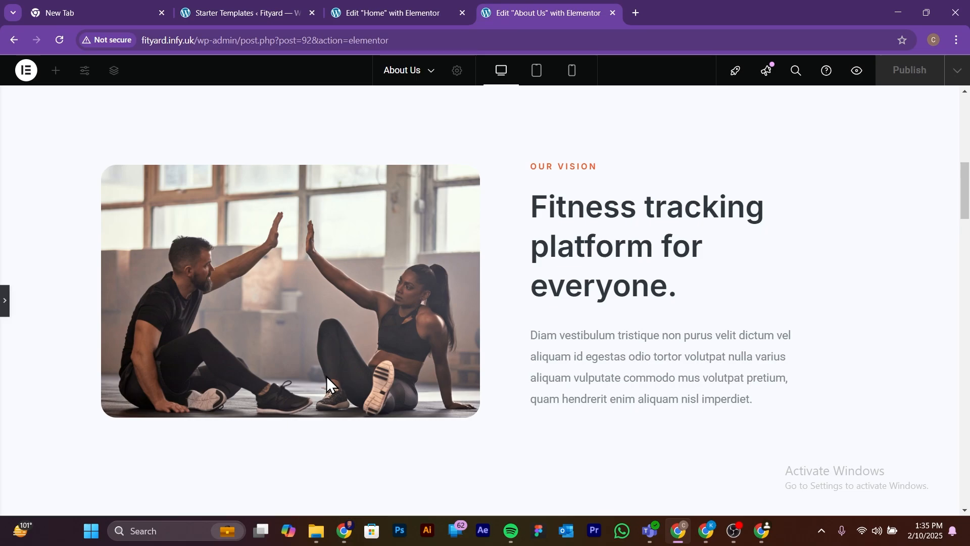
left_click(6, 302)
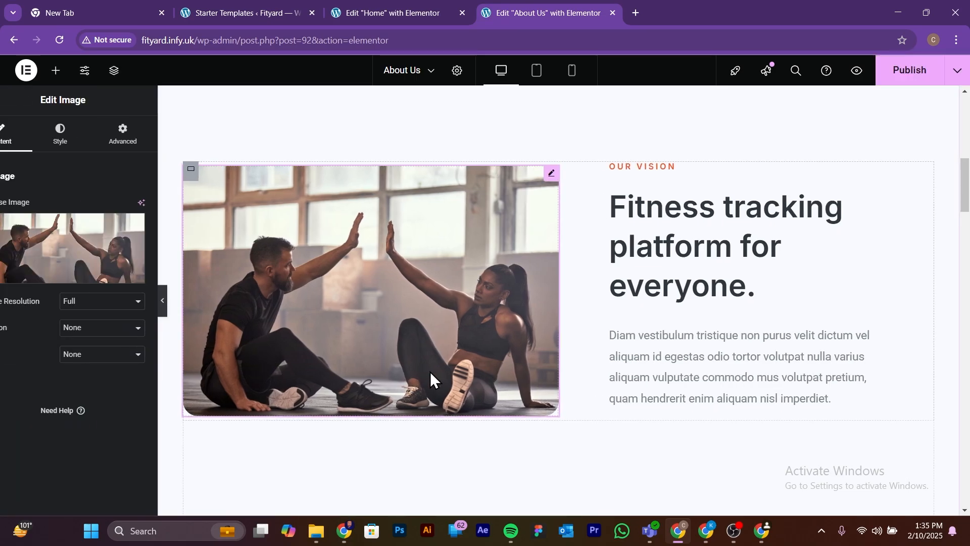
left_click(87, 275)
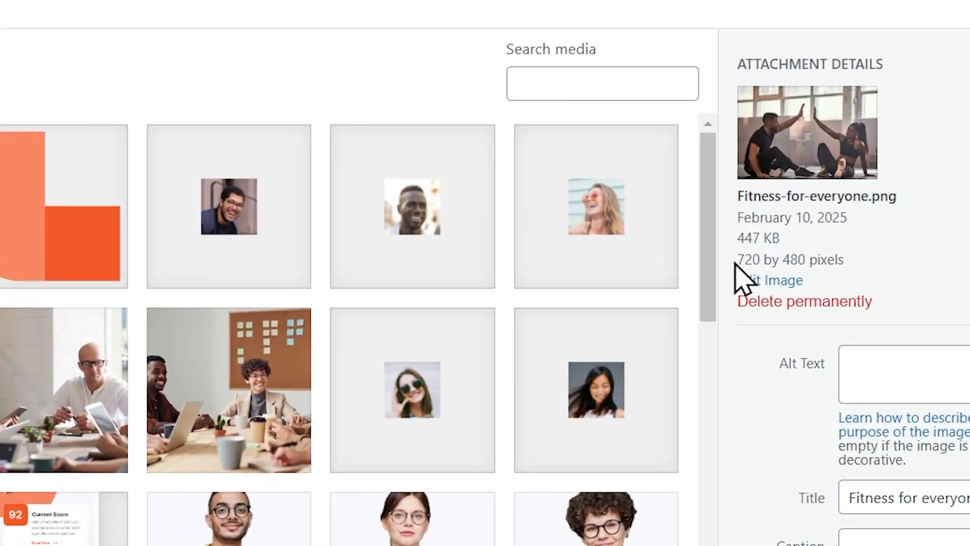
Step: Compare the pixel dimensions of Fitness-for-everyone.png and tech-startup-team-meet-up.jpg in the media library, and close it without replacing the image
mouse_move(748, 277)
left_mouse_down()
mouse_move(803, 260)
mouse_move(743, 275)
mouse_move(745, 261)
left_mouse_up()
left_click(805, 262)
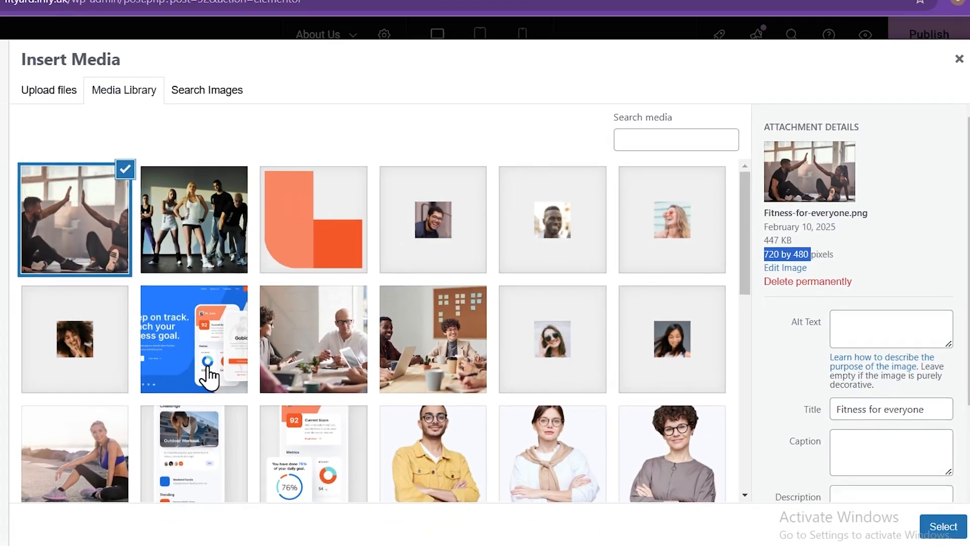
scroll(208, 376, "down", 2)
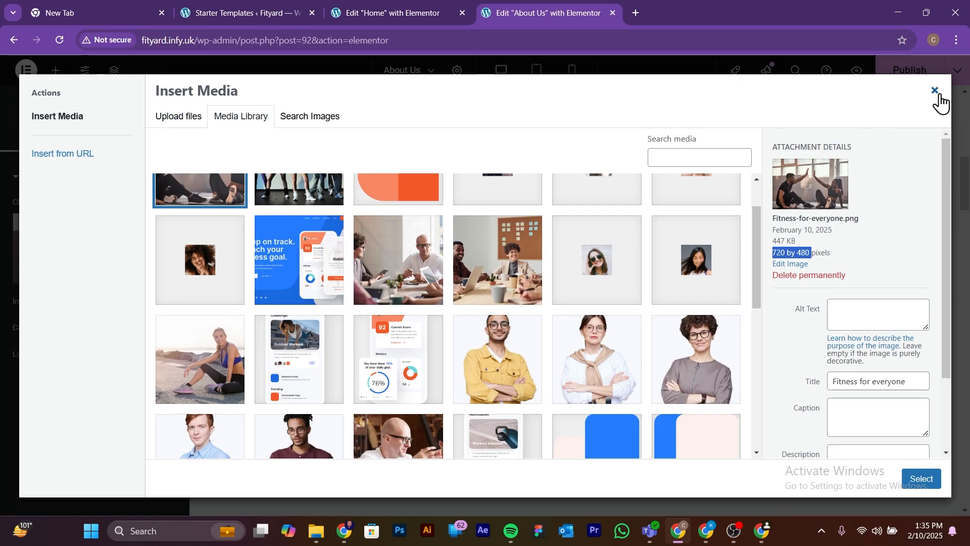
left_click(408, 264)
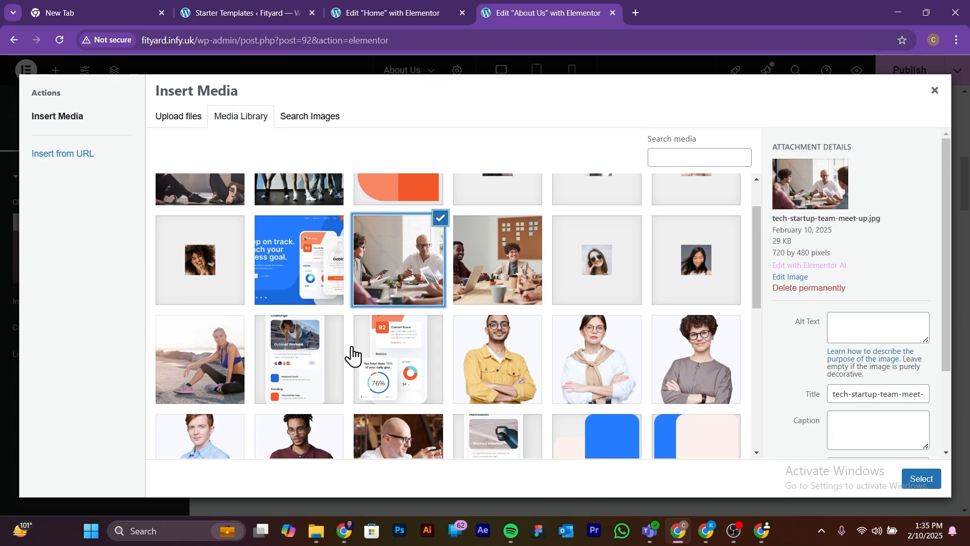
scroll(352, 356, "up", 1)
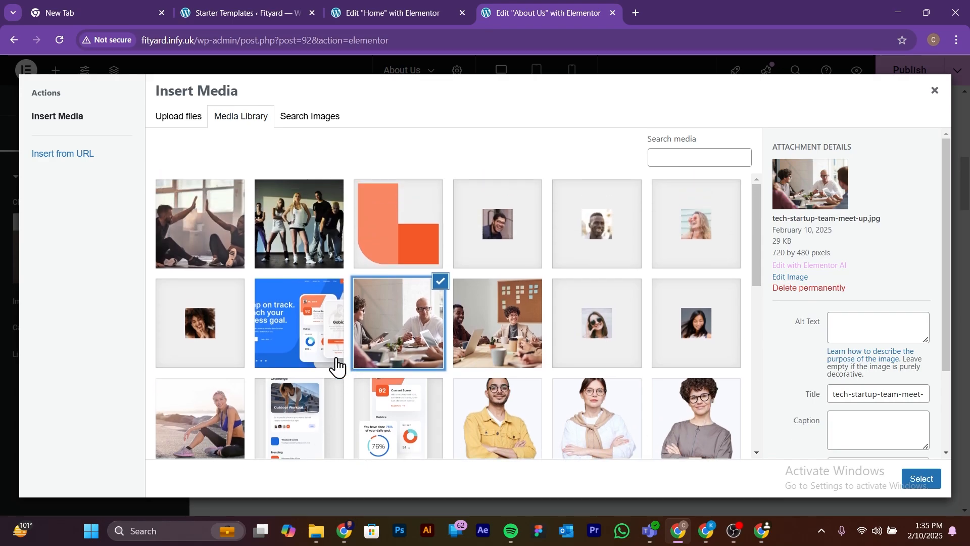
left_click(940, 94)
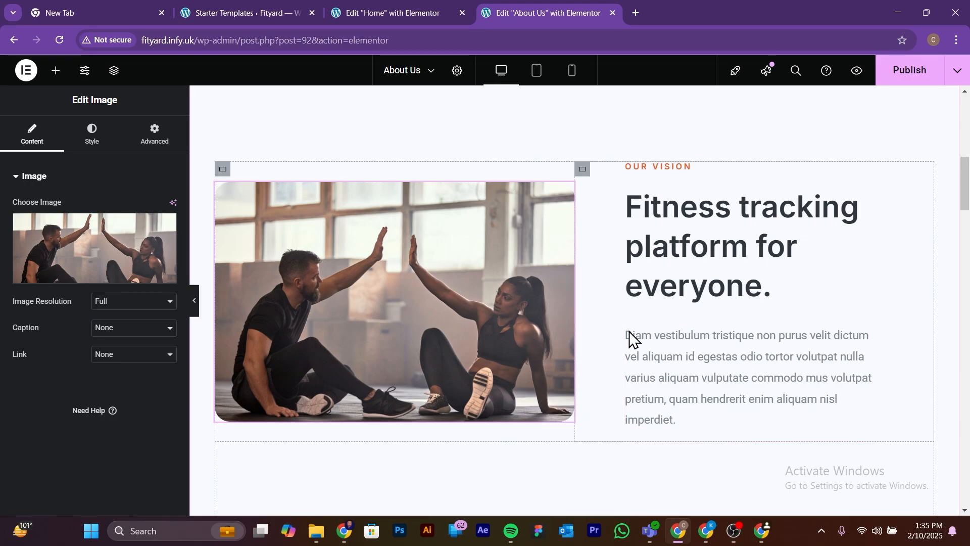
Step: Preview the About Us page without the editing panel, from Our Vision through Our Mission and People First to the leadership portraits
left_click(195, 301)
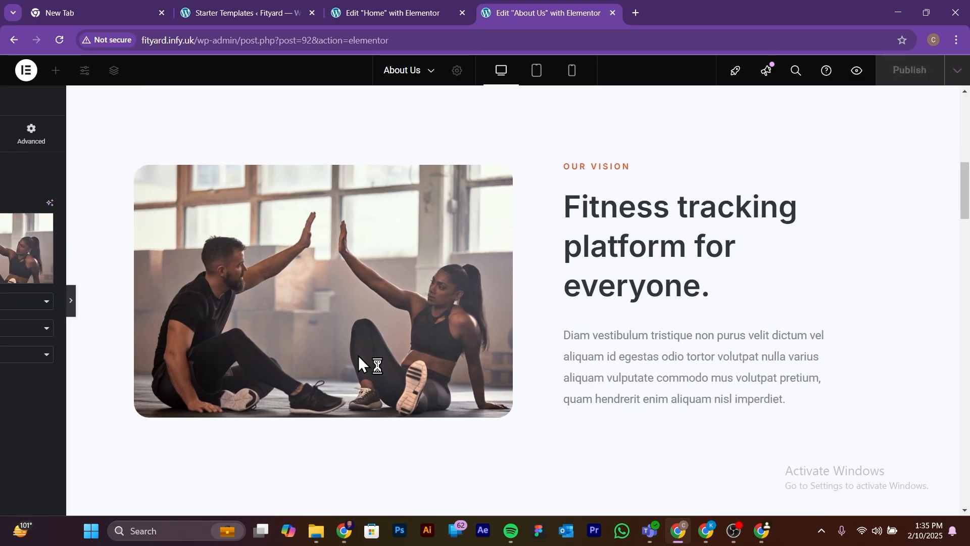
scroll(358, 356, "up", 5)
scroll(359, 356, "down", 12)
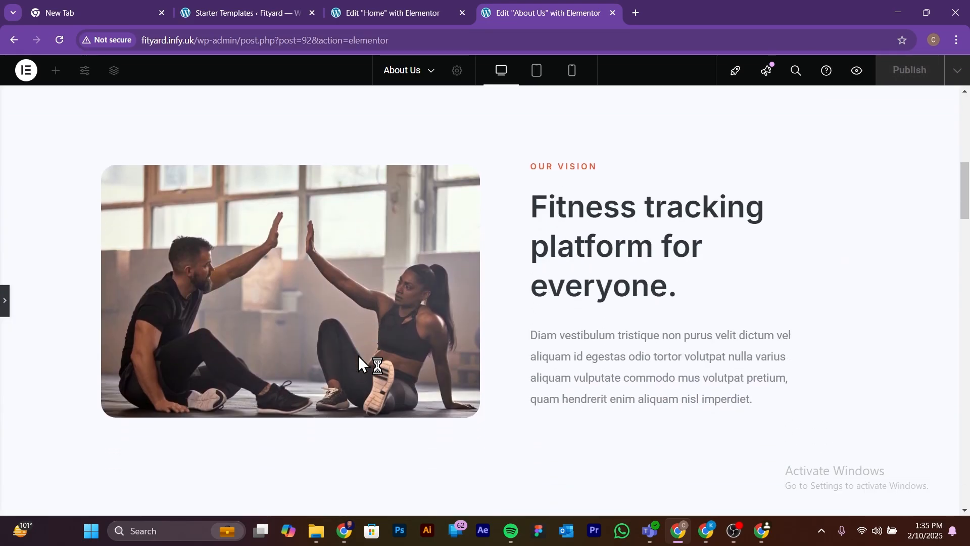
scroll(358, 356, "down", 2)
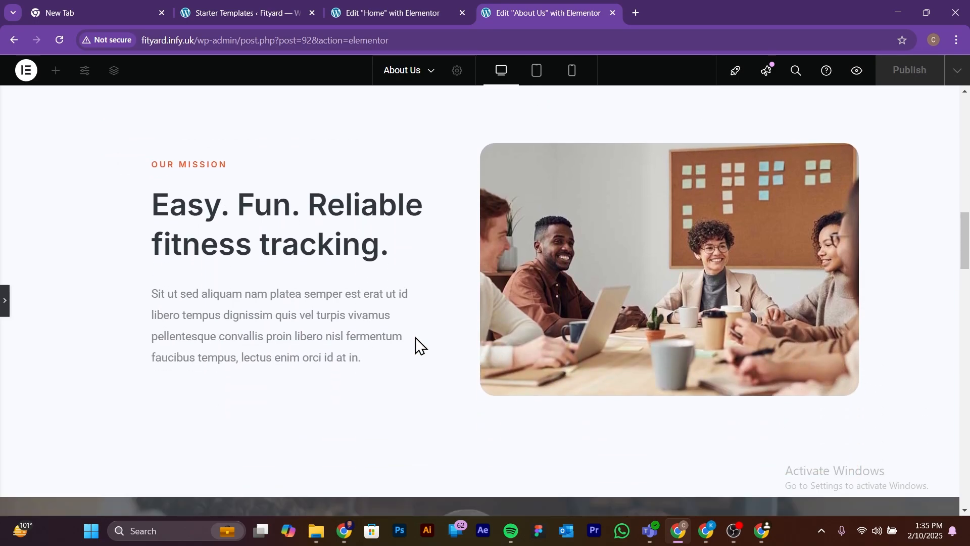
scroll(249, 304, "down", 14)
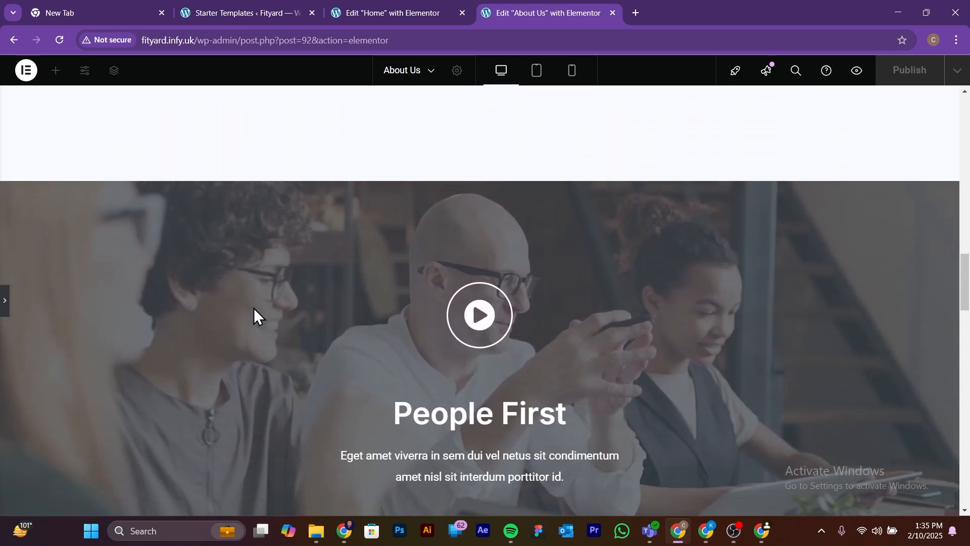
scroll(254, 307, "down", 10)
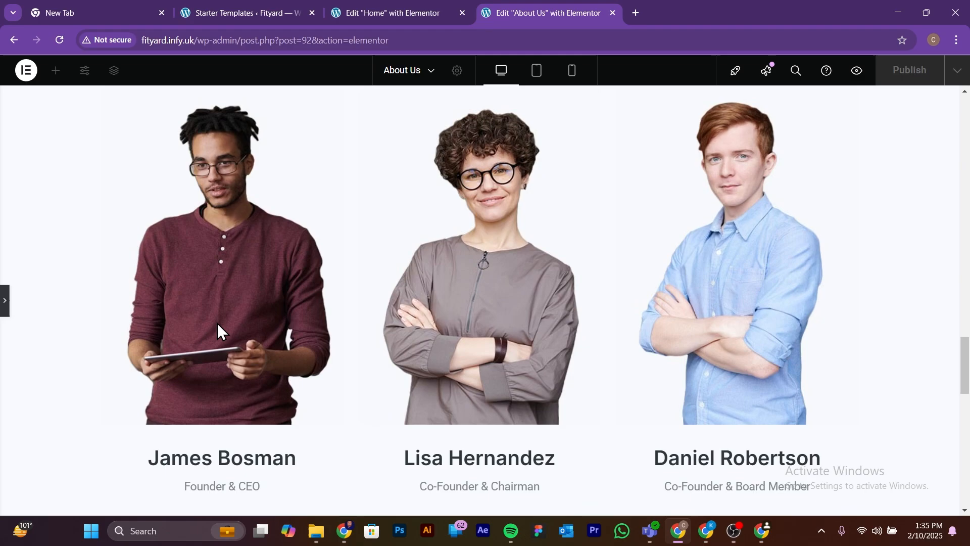
Step: Bring back the editing panel and select each of the three first-row leadership portraits to view their image settings
left_click(6, 303)
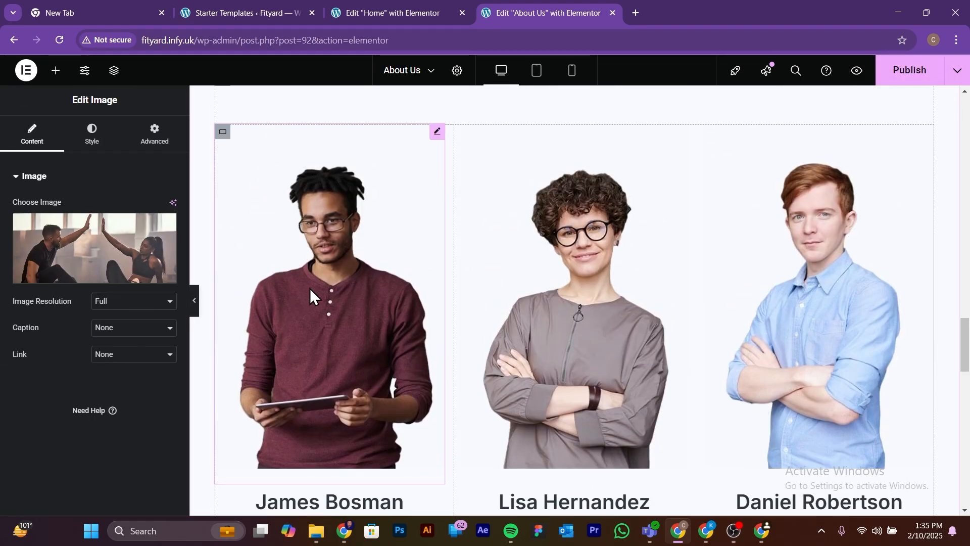
left_click(310, 288)
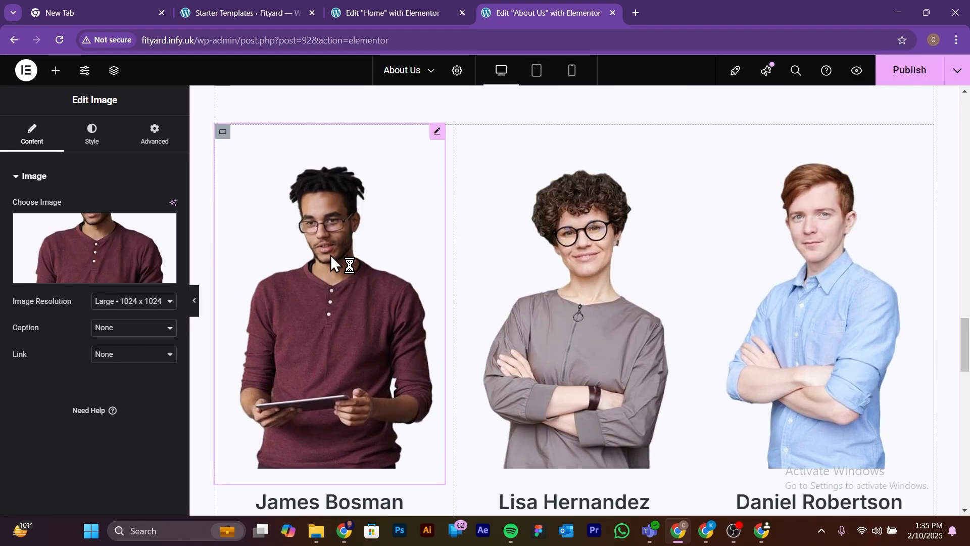
mouse_move(114, 262)
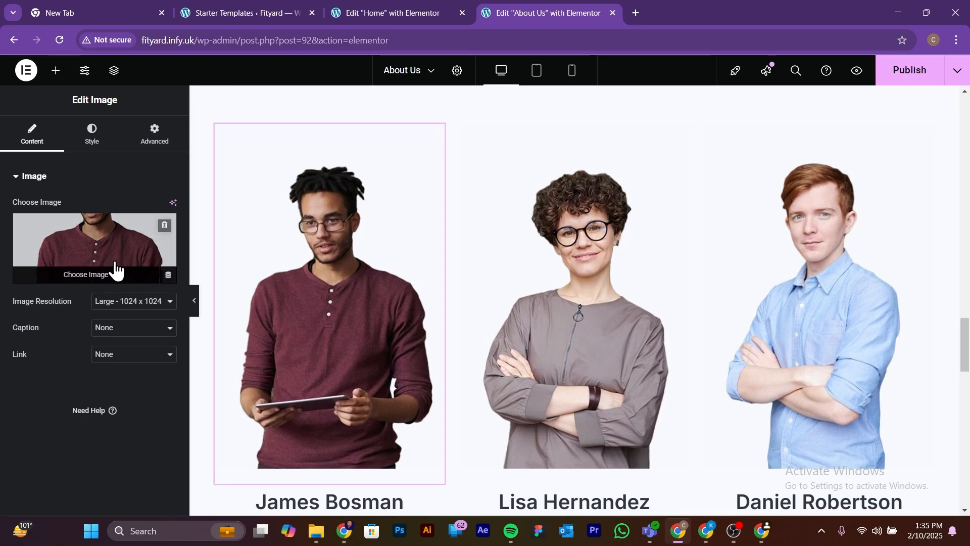
left_click(580, 248)
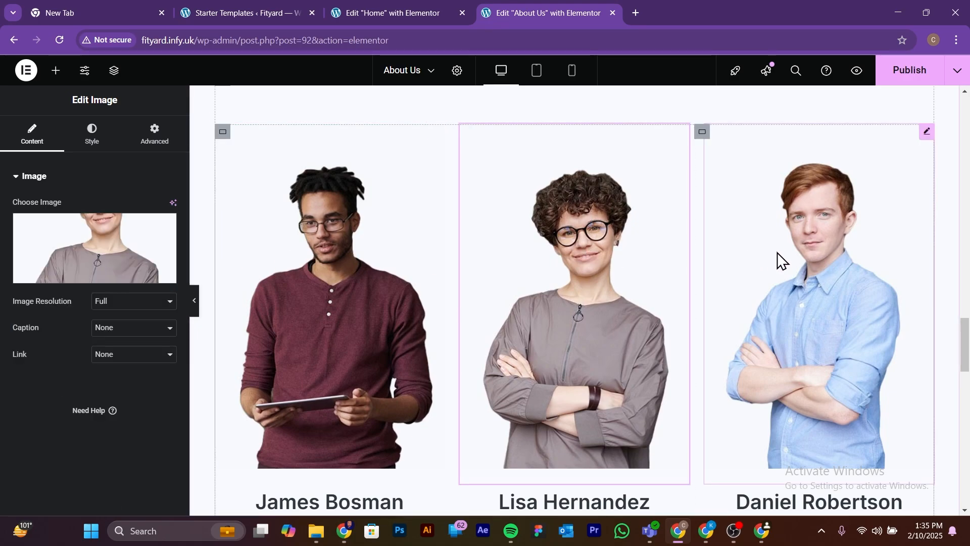
left_click(830, 254)
scroll(551, 299, "down", 1)
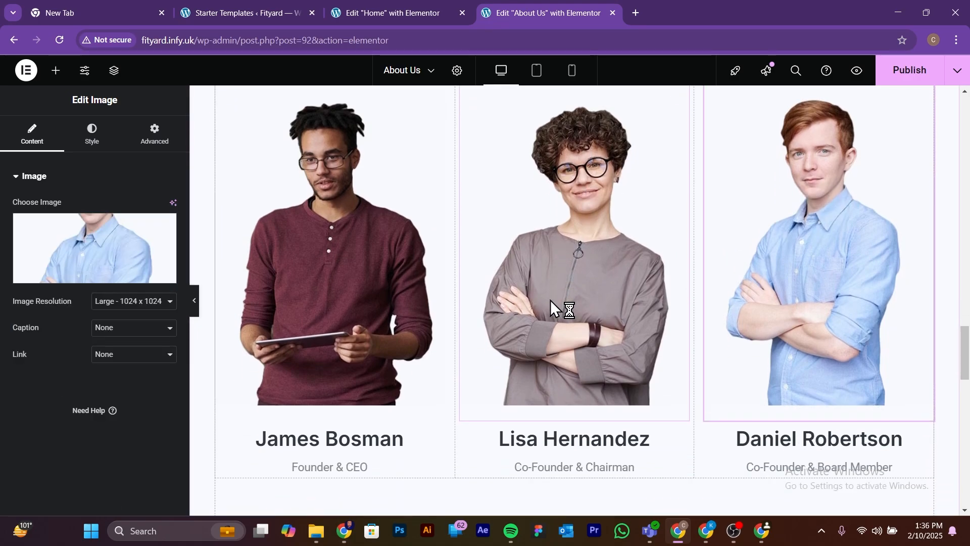
Step: Examine the second row of team portraits and select the "Doing amazing job everyday" heading below the team-members counter
scroll(548, 310, "down", 2)
scroll(666, 377, "down", 7)
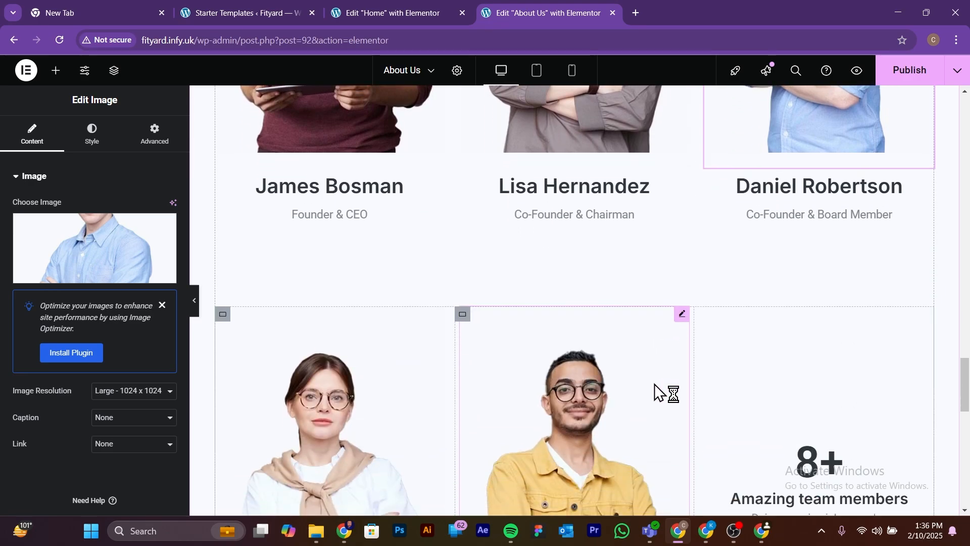
scroll(447, 359, "down", 2)
scroll(814, 384, "up", 3)
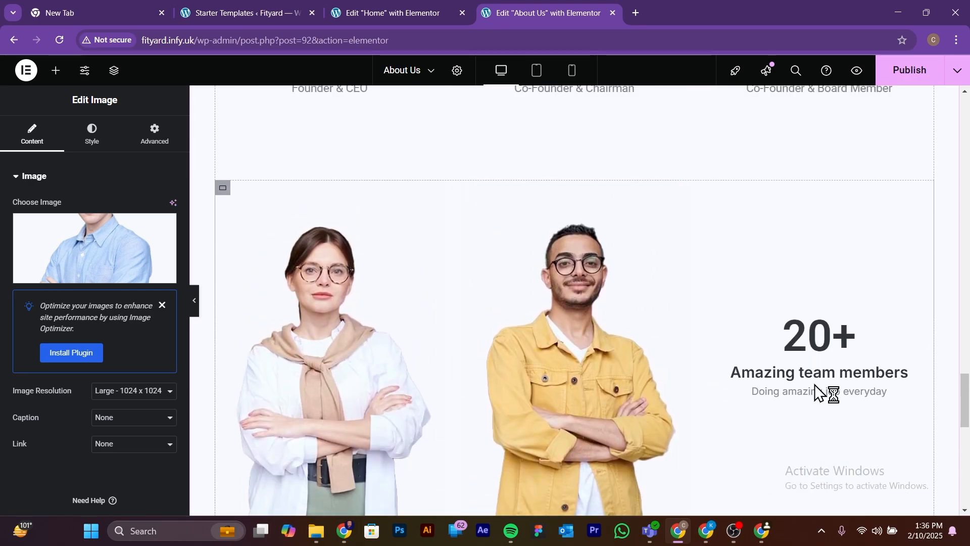
left_click(793, 349)
left_click(792, 390)
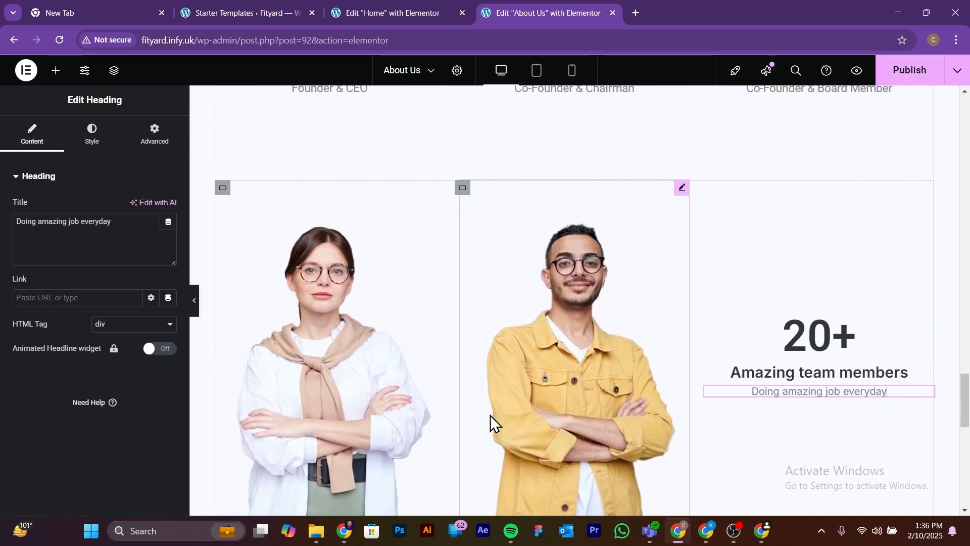
scroll(488, 421, "down", 10)
scroll(470, 422, "up", 12)
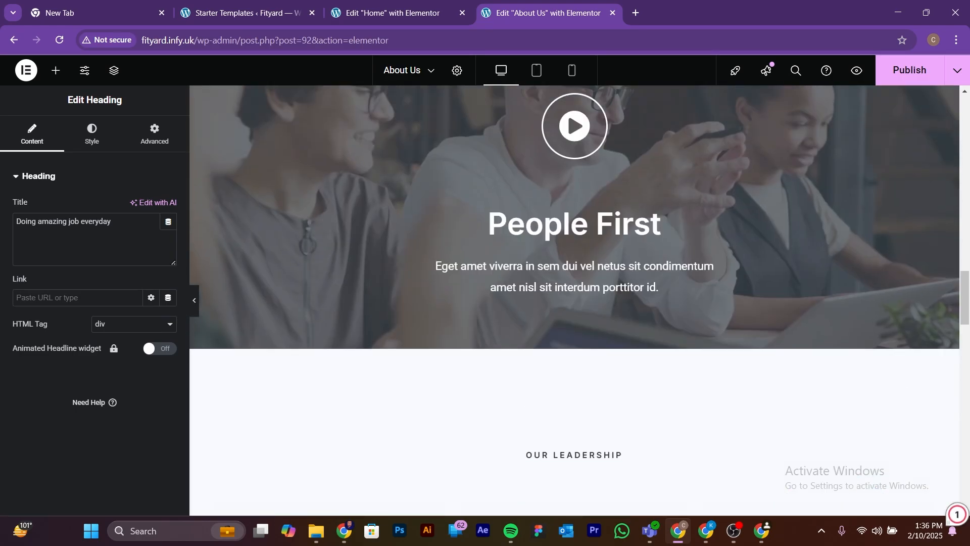
Step: Return to the hero section of the About Us page and preview it with the editing panel hidden
key("alt+Tab")
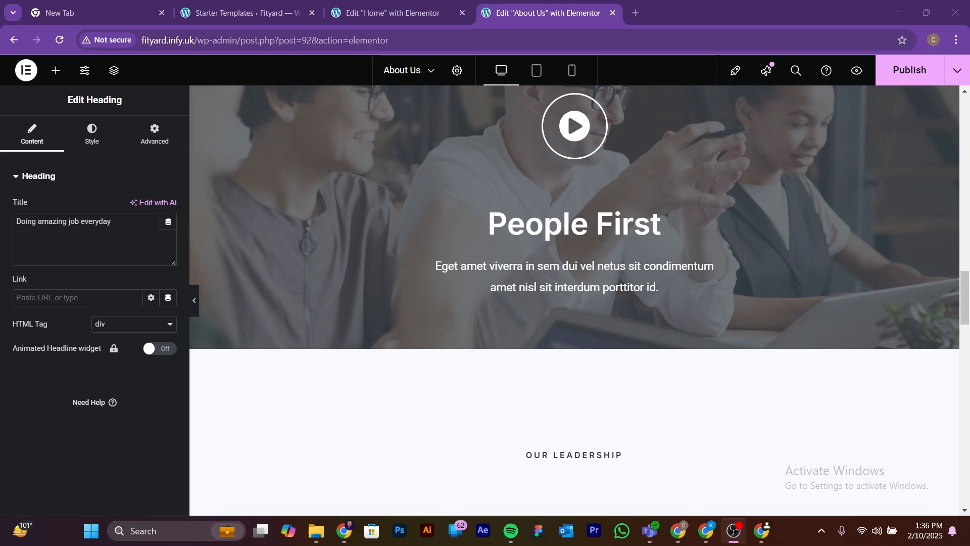
scroll(501, 274, "up", 5)
scroll(507, 278, "up", 10)
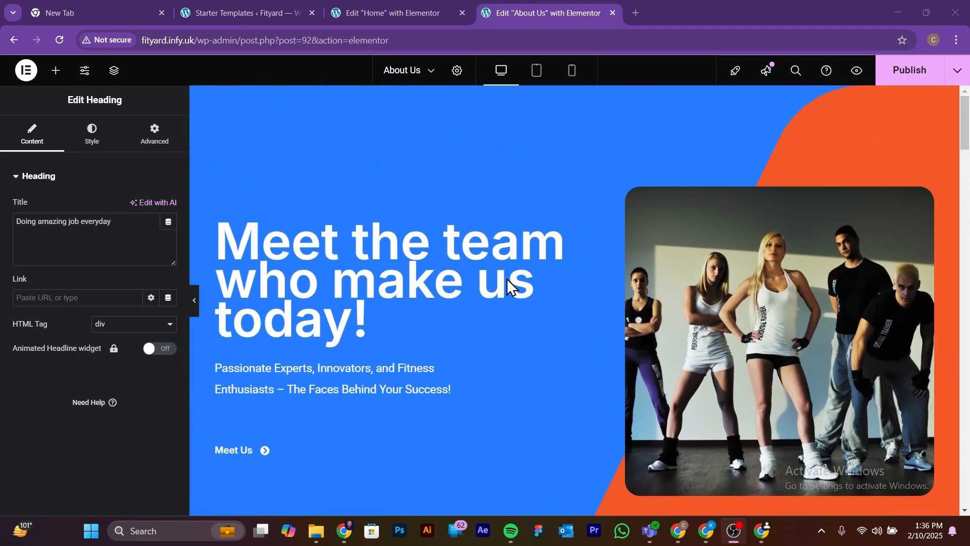
left_click(195, 304)
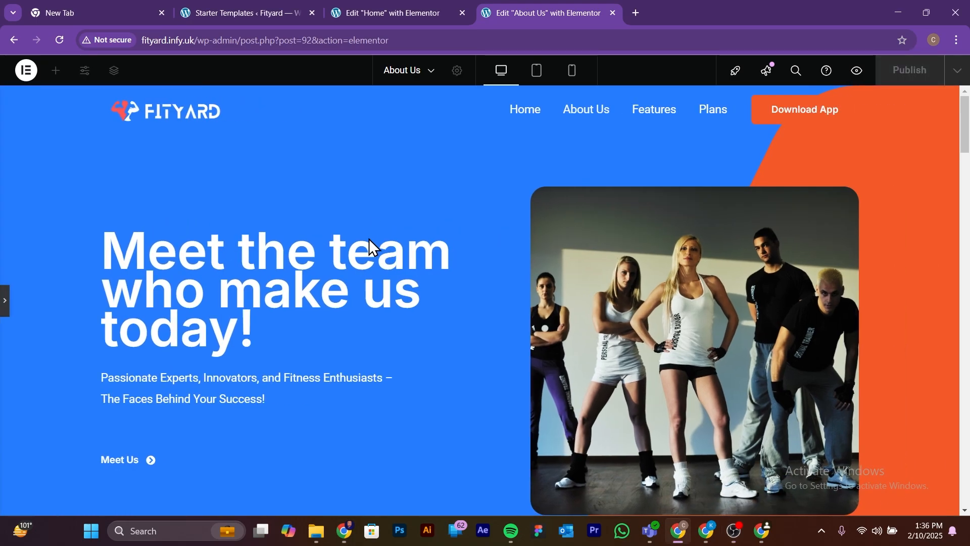
scroll(369, 238, "down", 5)
scroll(369, 238, "up", 6)
scroll(369, 238, "up", 1)
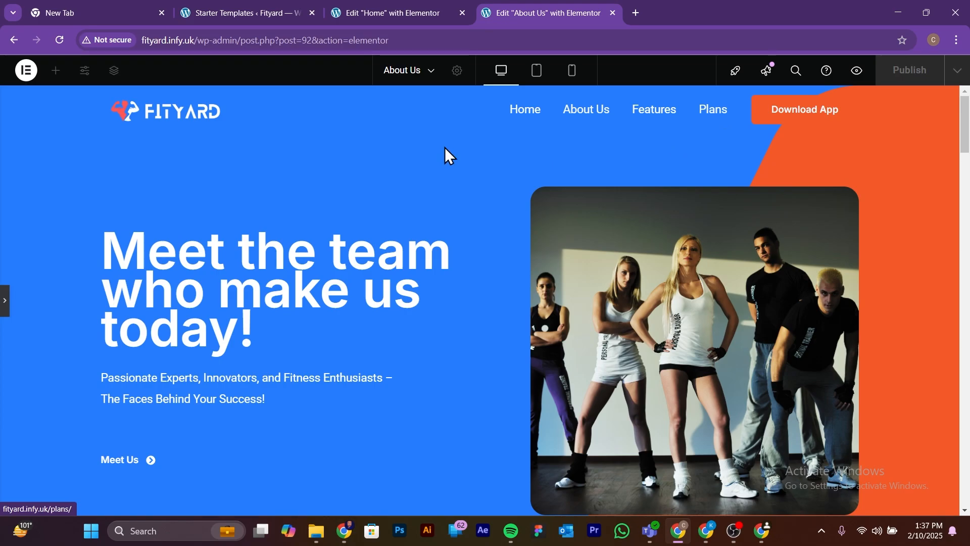
Step: Open the WordPress dashboard at fityard.infy.uk/wp-admin in a new browser tab
left_click(639, 14)
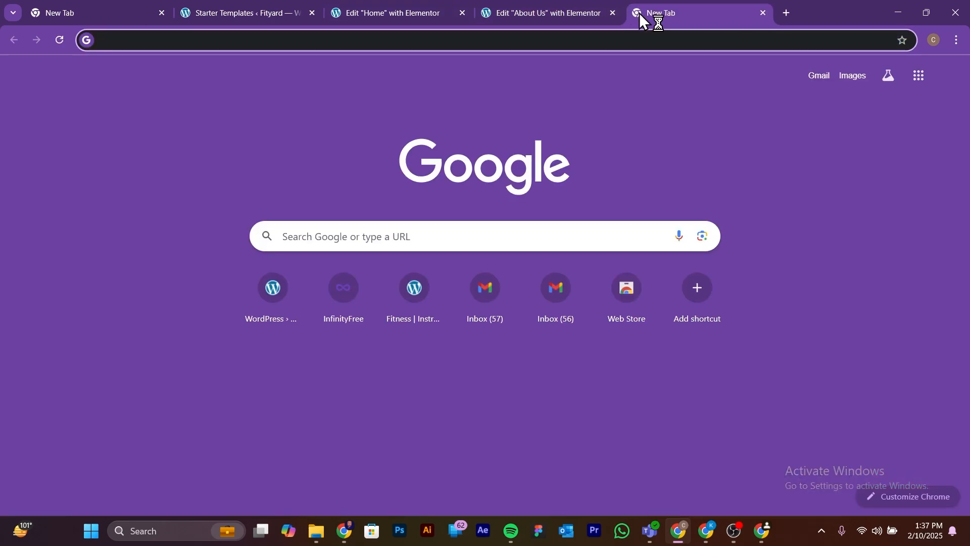
type("fit")
key("Right")
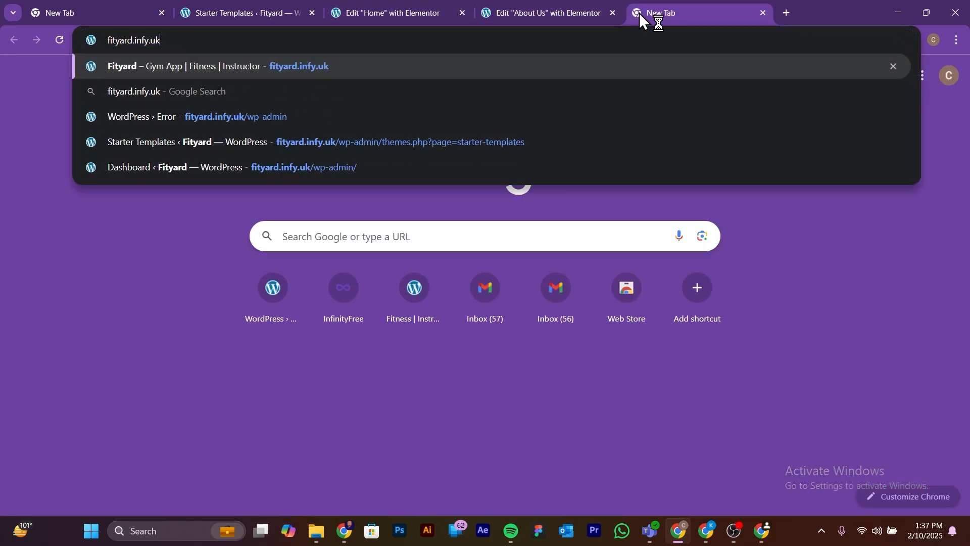
type("/")
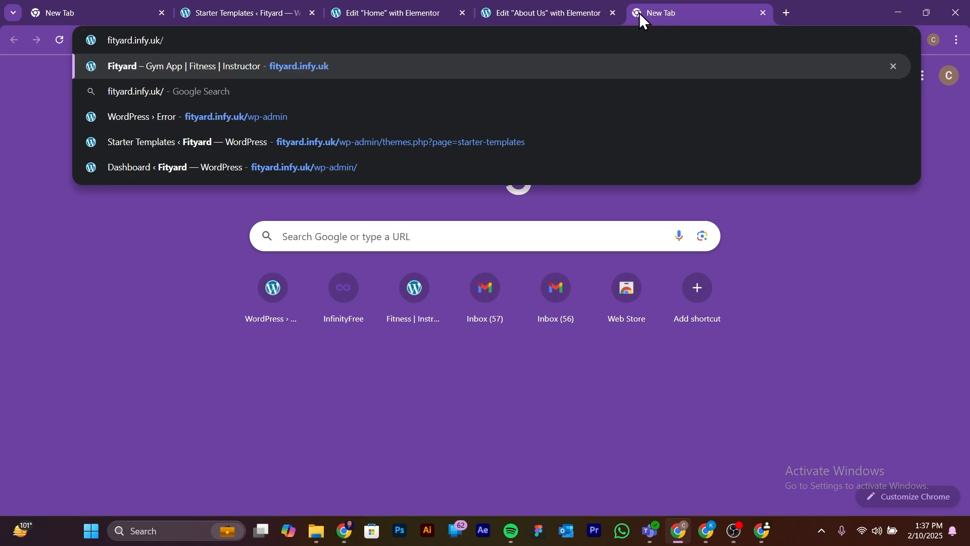
type("wp")
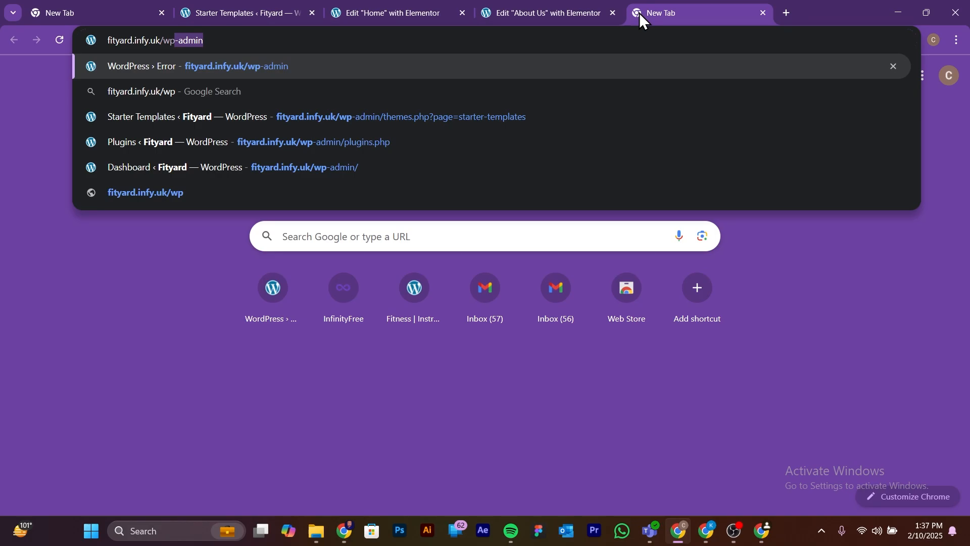
key("Right")
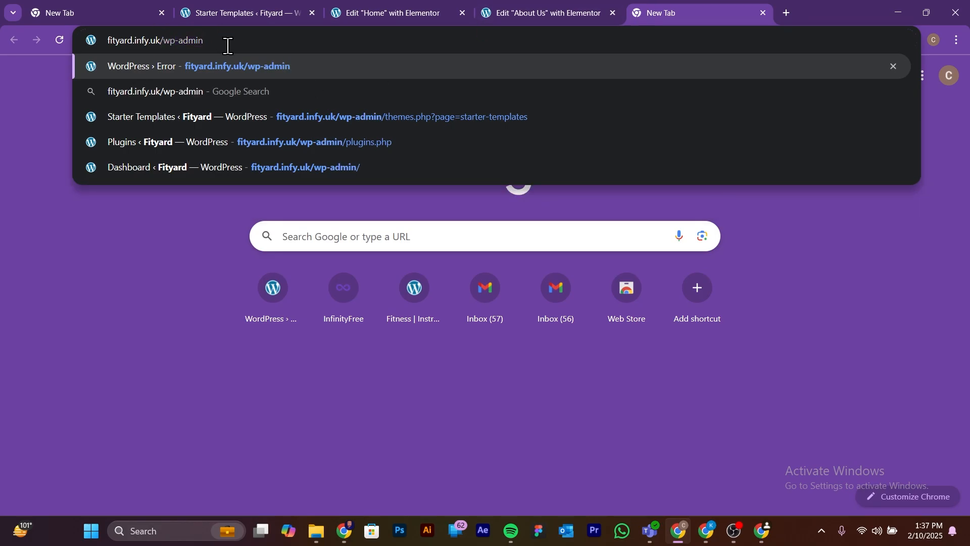
key("Return")
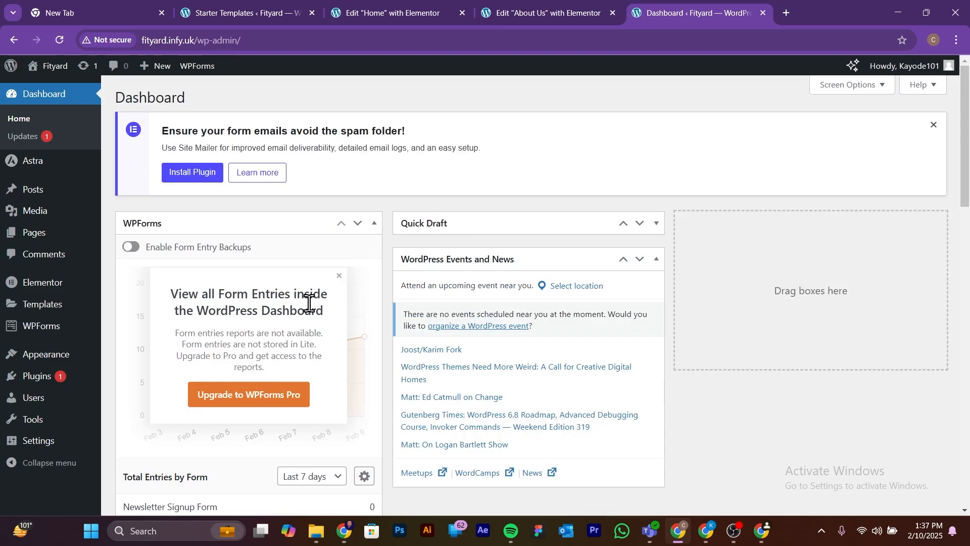
Step: Add a new page from the site's page list and dismiss the block editor's welcome guide
mouse_move(42, 240)
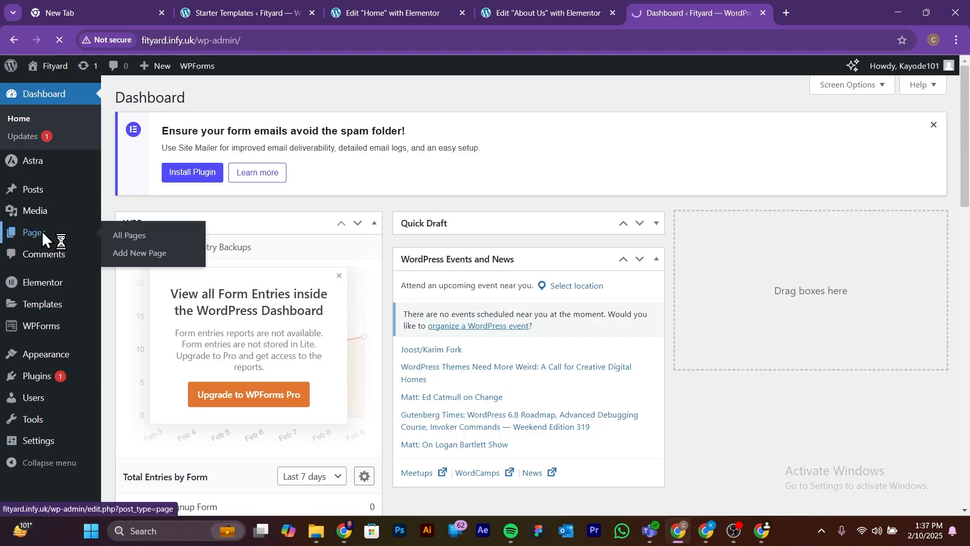
left_click(42, 231)
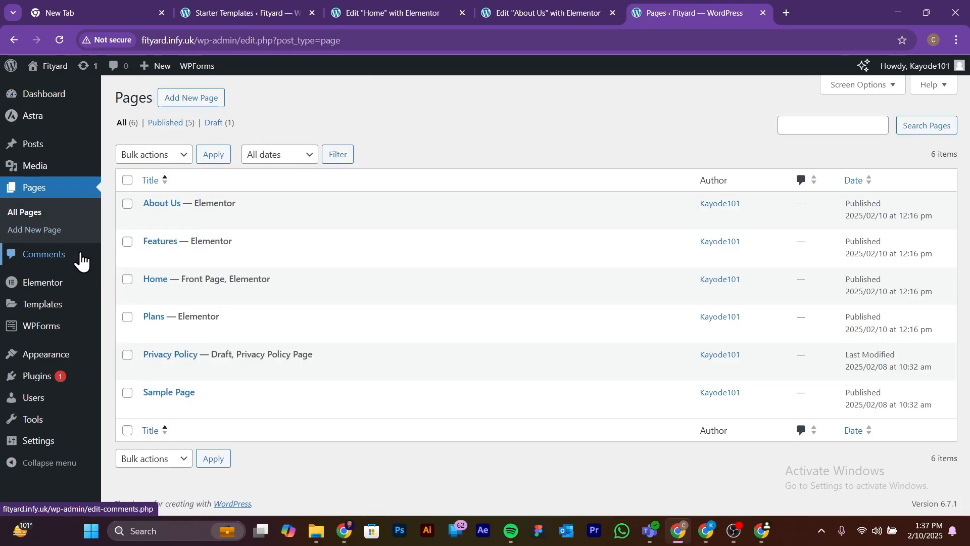
left_click(189, 98)
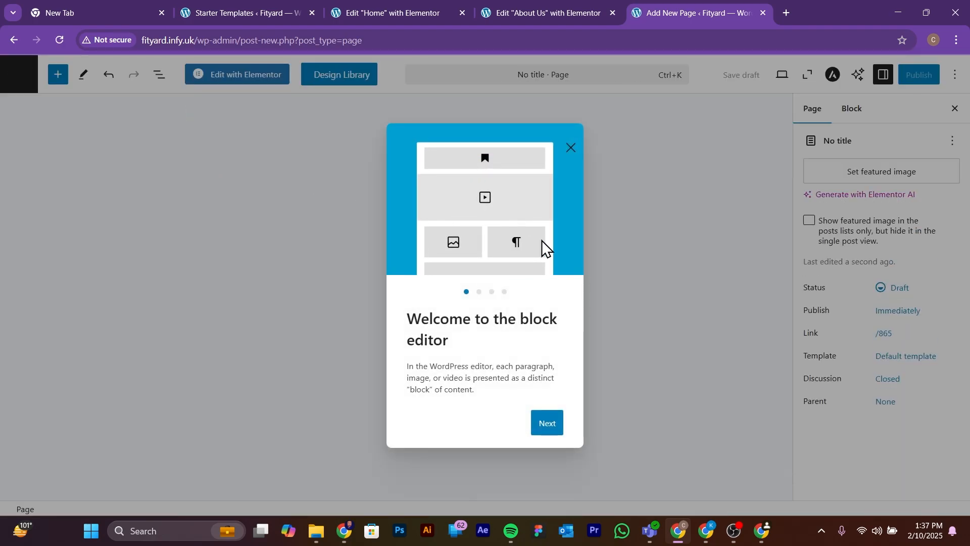
left_click(571, 150)
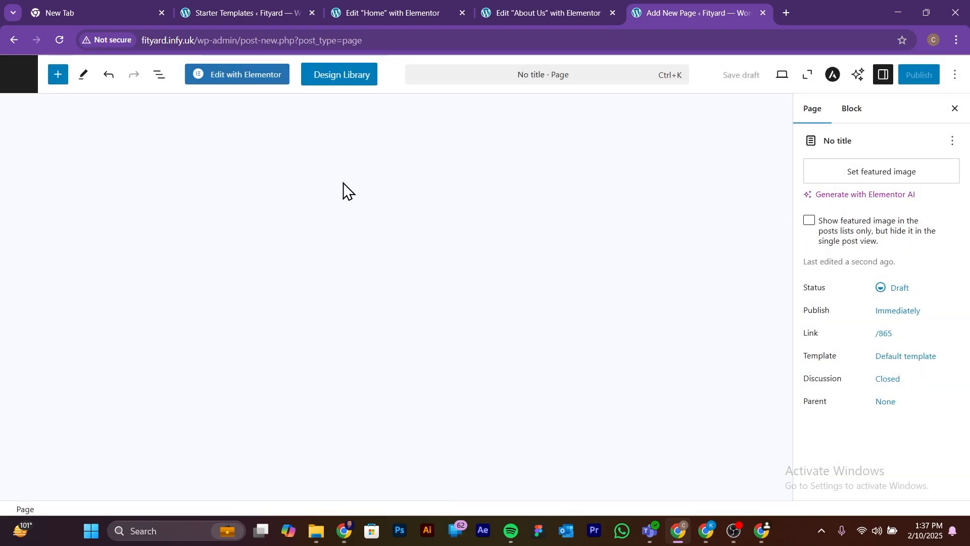
Step: Title the new page "Contact Us"
left_click(535, 75)
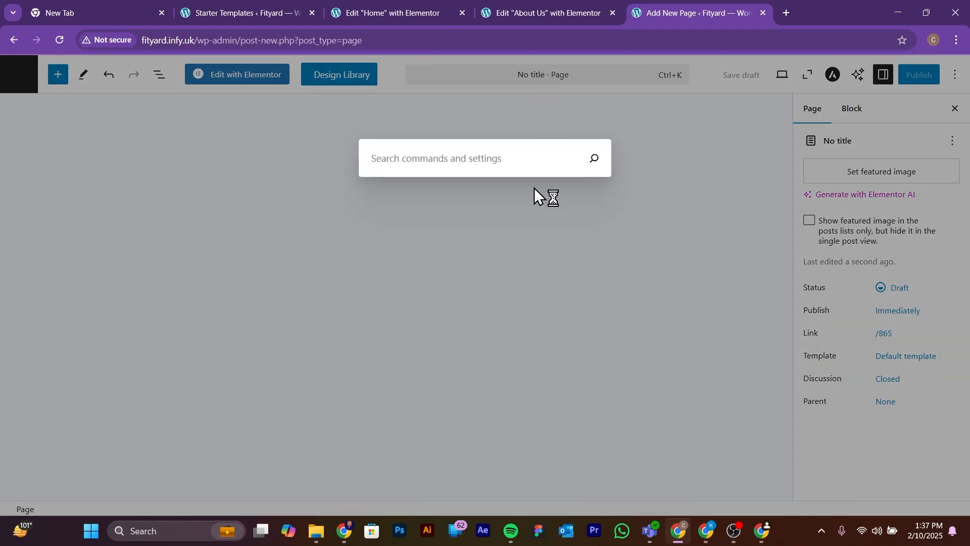
left_click(667, 205)
left_click(79, 170)
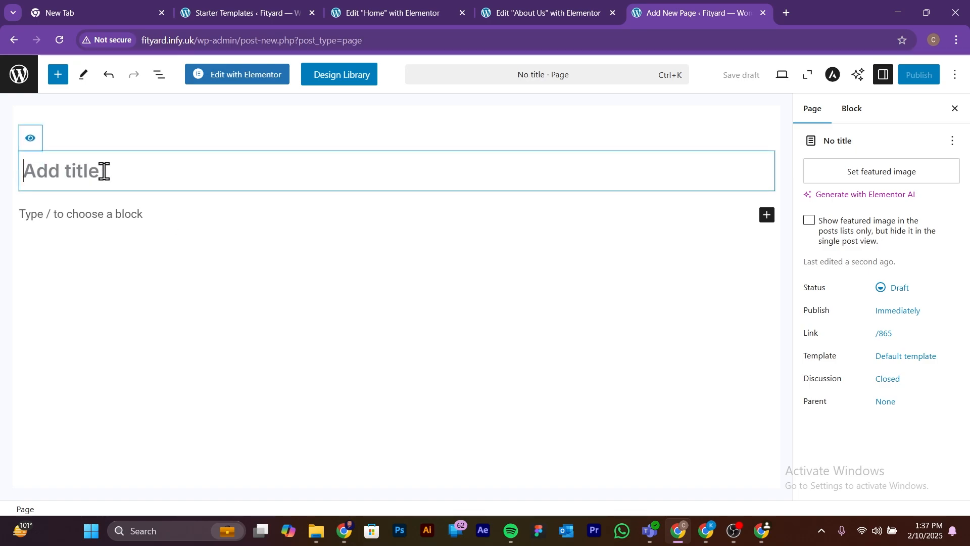
type("CA")
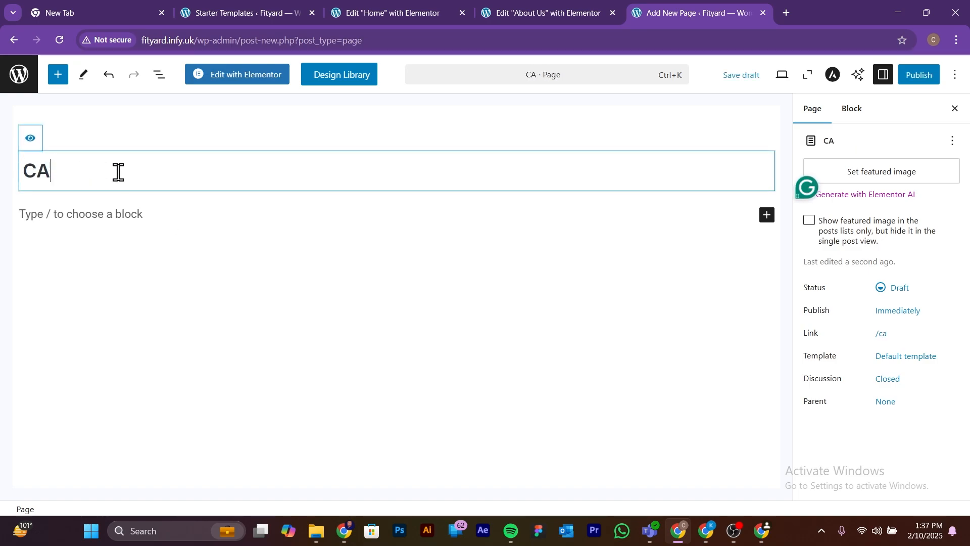
key("BackSpace")
type("ont")
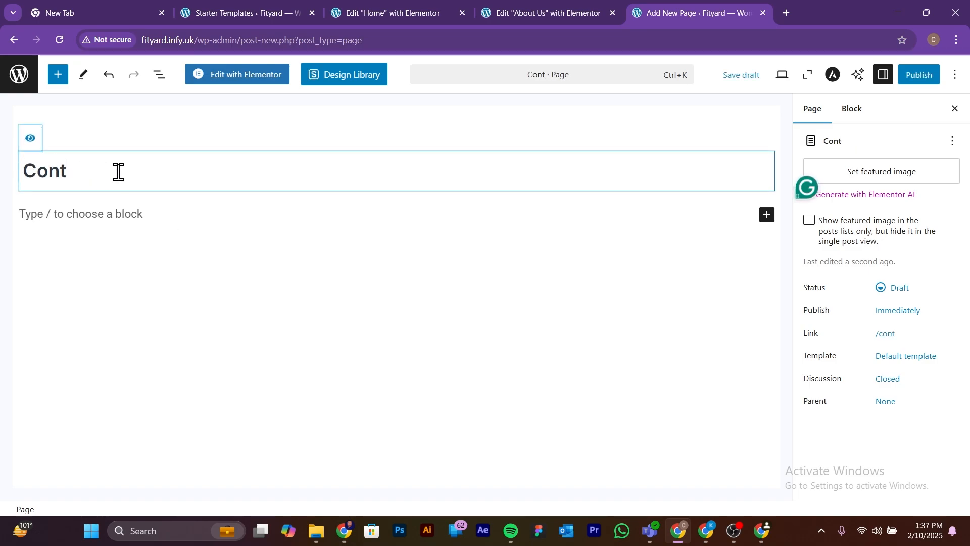
type("act Us")
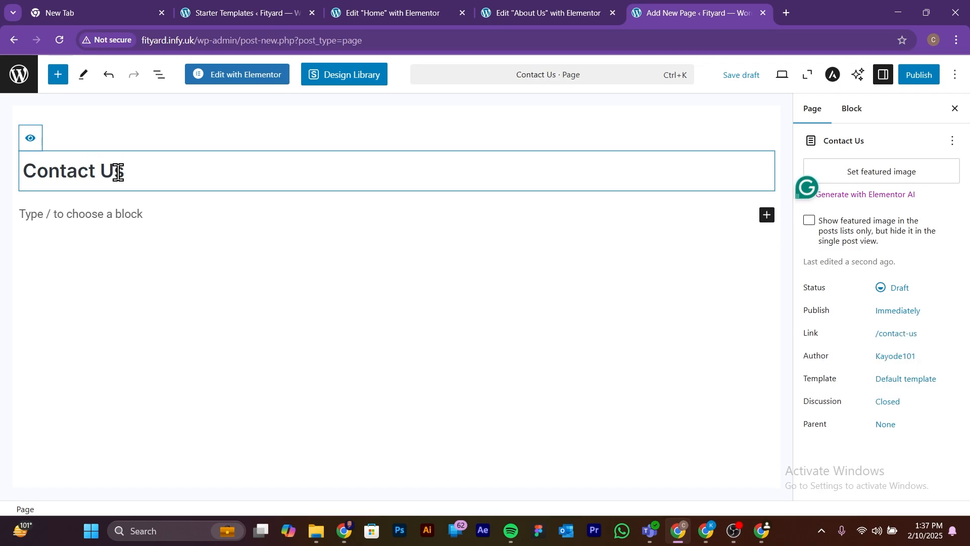
Step: Publish the Contact Us page with public visibility and open it for editing with Elementor
left_click(927, 74)
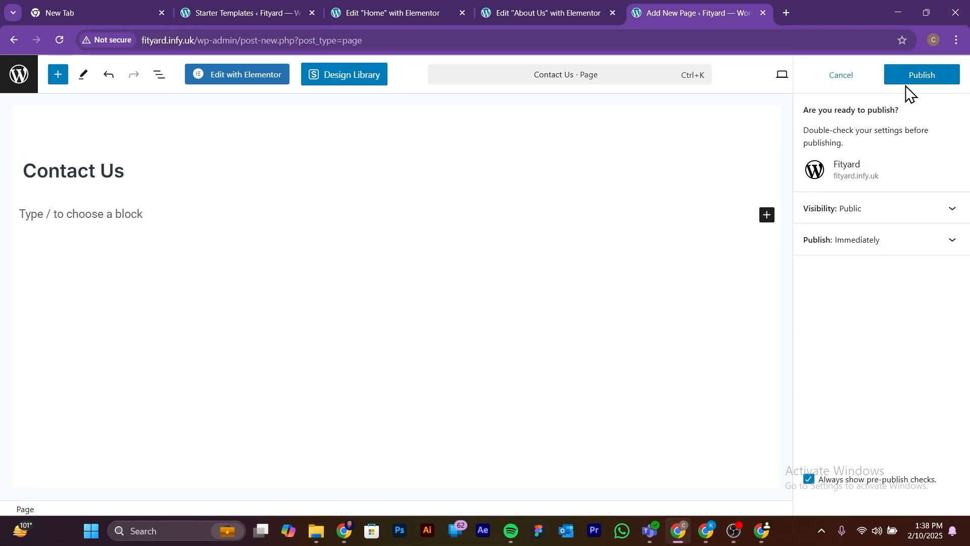
left_click(910, 77)
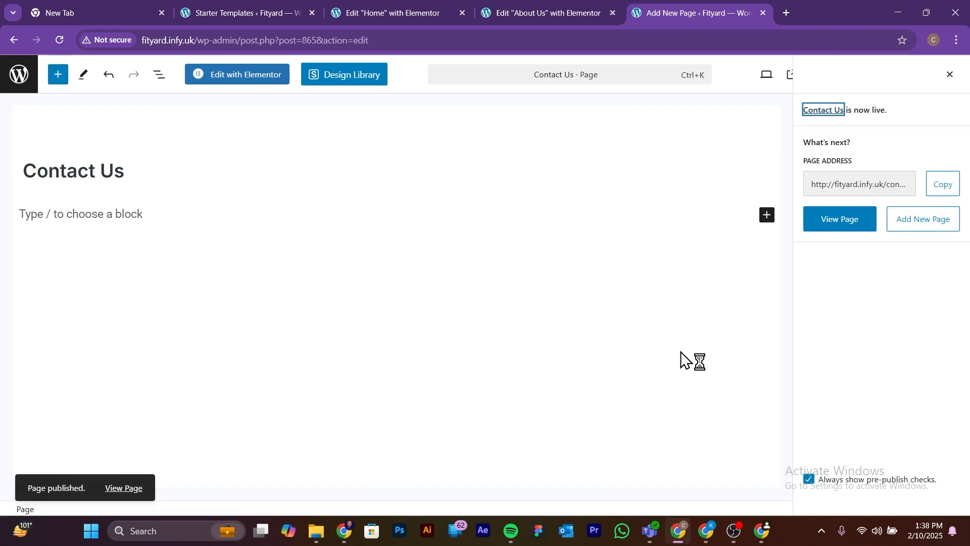
left_click(240, 81)
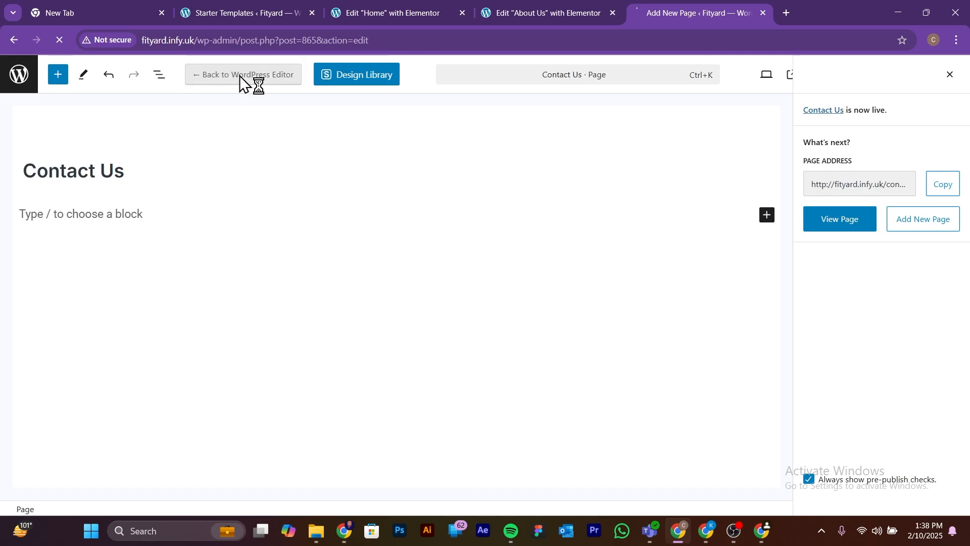
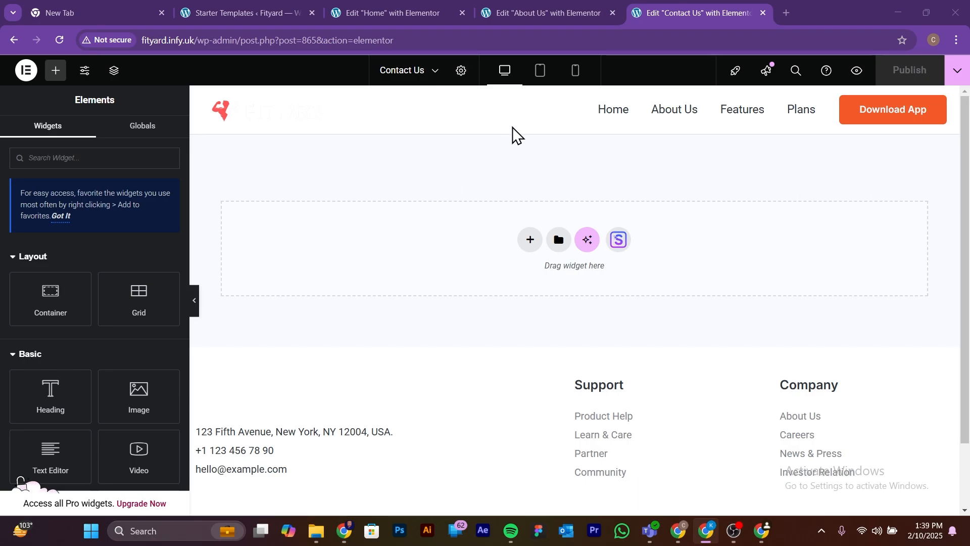
Step: Open the live site fityard.infy.uk in a new browser tab and go to its About Us page
left_click(549, 8)
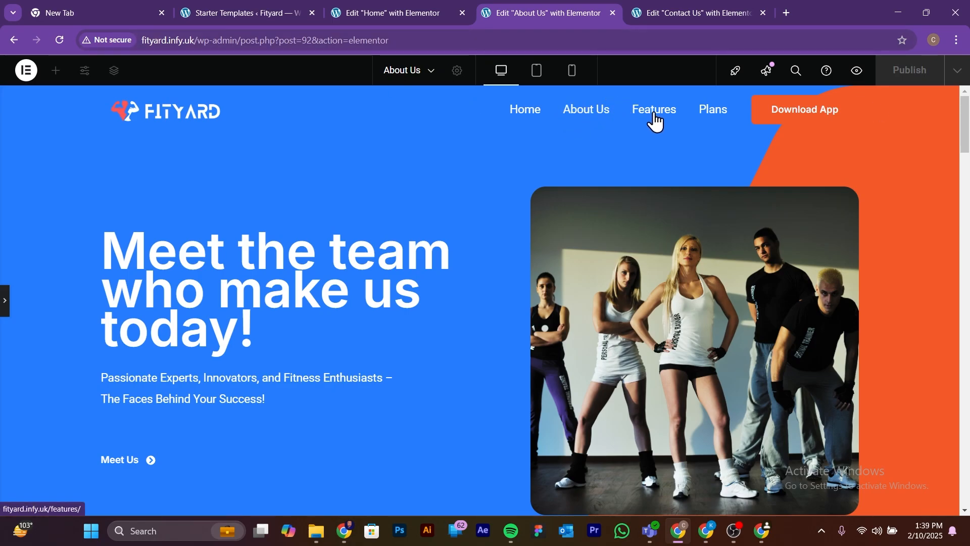
left_click(786, 13)
type("fit")
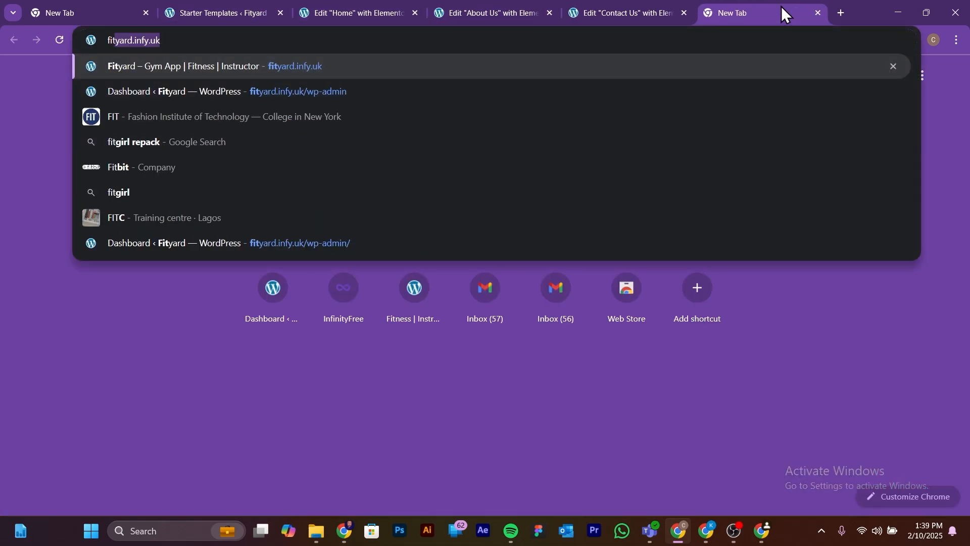
key("Return")
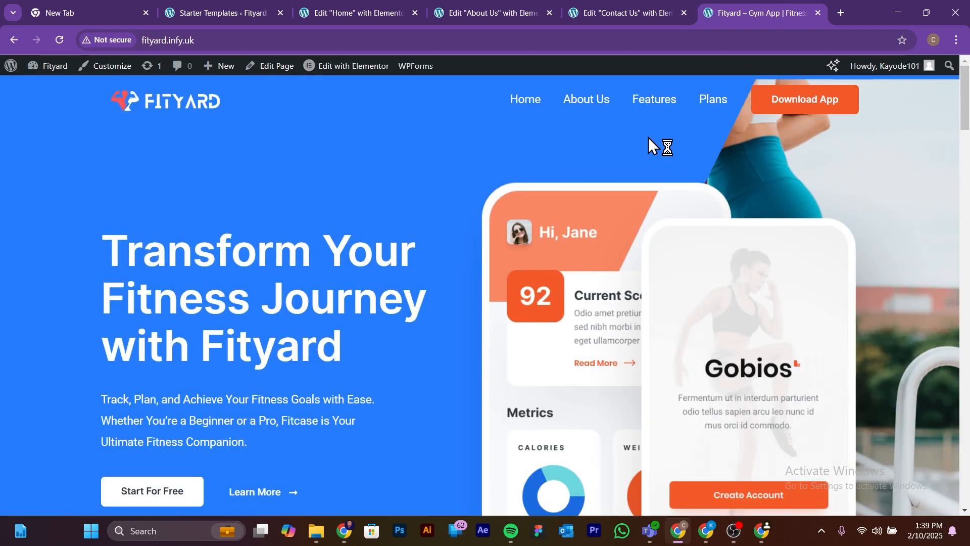
left_click(590, 100)
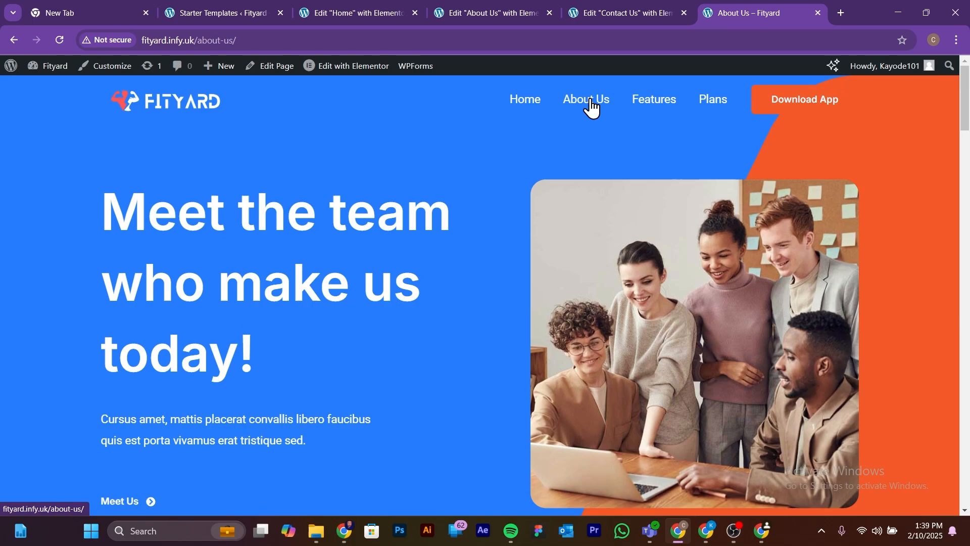
Step: Examine the hero heading, intro text and vision section on the live About Us page
left_click_drag(88, 229, 388, 342)
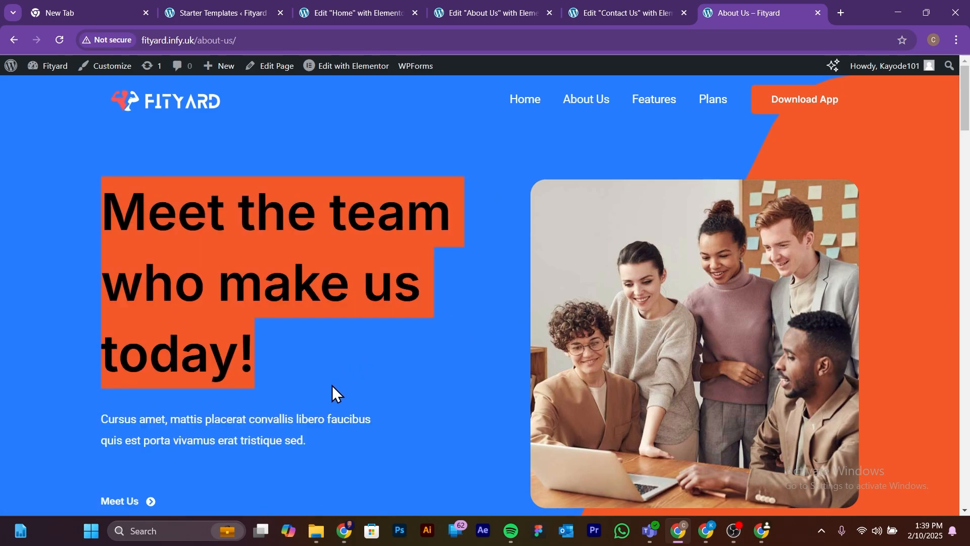
left_click_drag(60, 429, 377, 451)
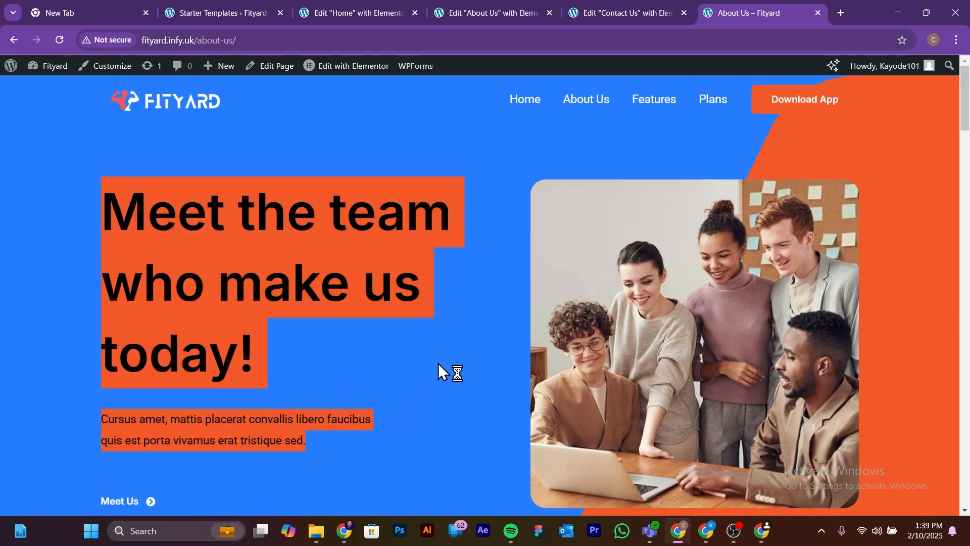
scroll(445, 377, "down", 1)
scroll(451, 390, "down", 1)
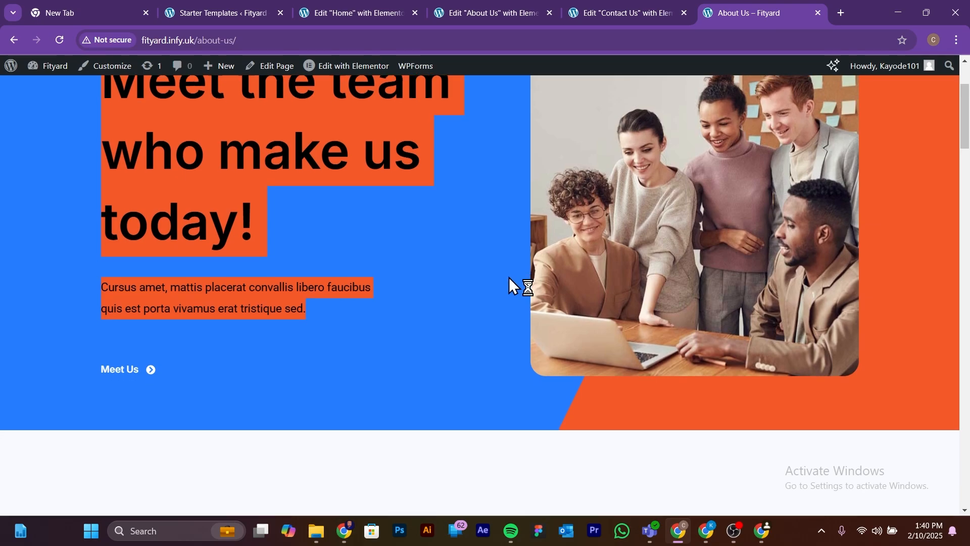
scroll(510, 278, "down", 4)
scroll(897, 324, "down", 2)
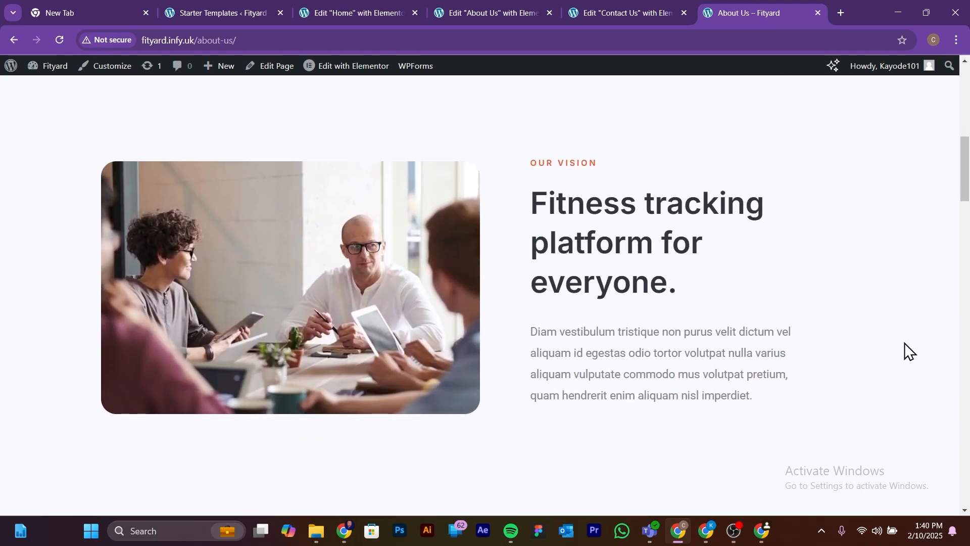
scroll(904, 341, "up", 6)
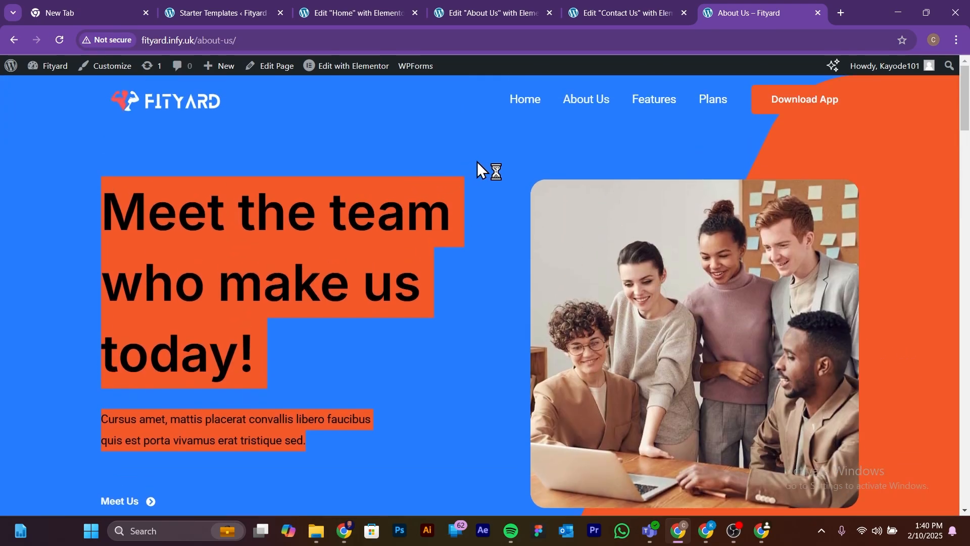
Step: Compare the Contact Us page with the About Us page in Elementor, examining the About Us hero section's layout
left_click(578, 12)
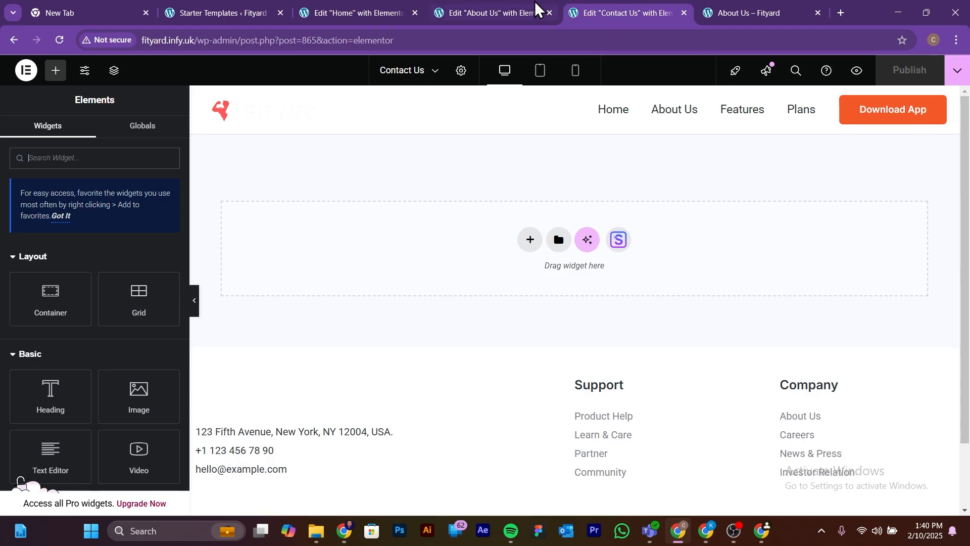
left_click(480, 12)
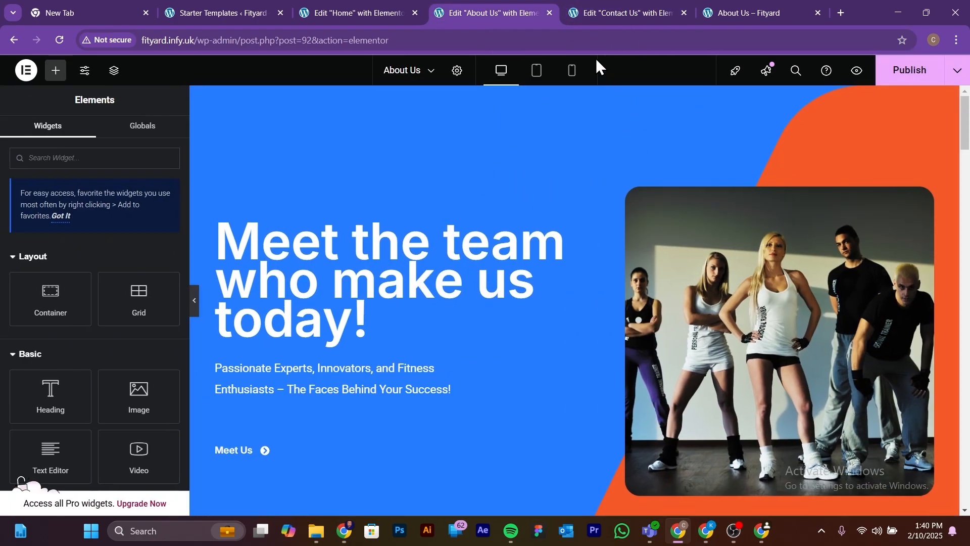
left_click(622, 11)
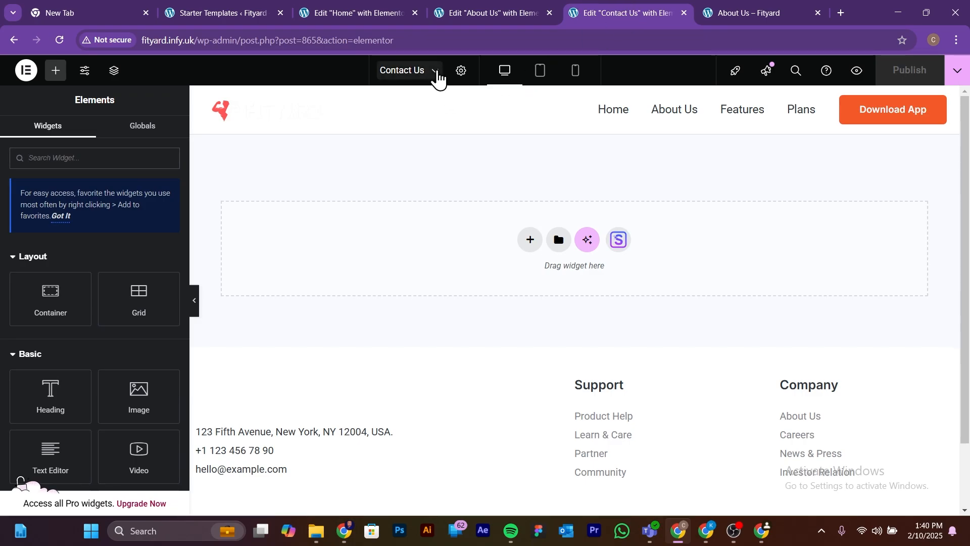
left_click(505, 16)
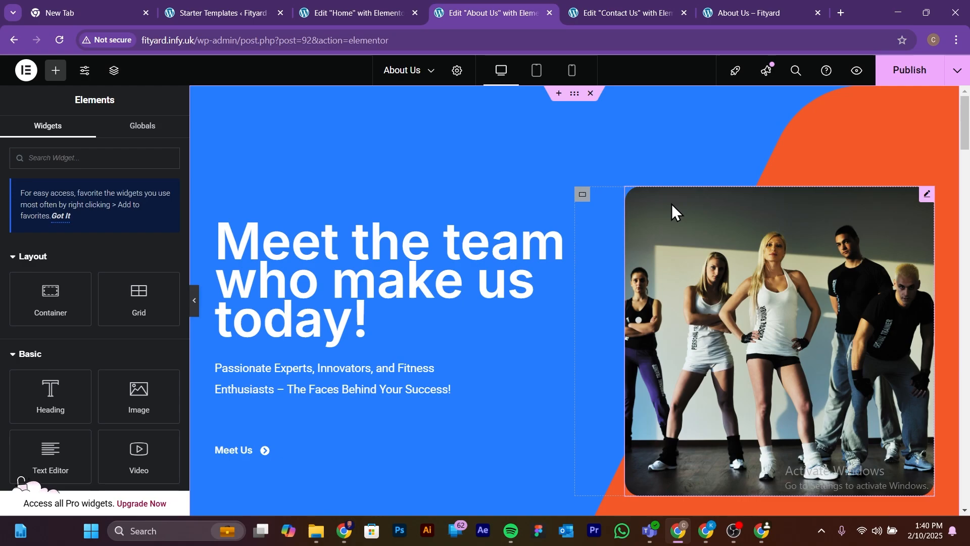
scroll(672, 263, "down", 2)
scroll(677, 326, "up", 2)
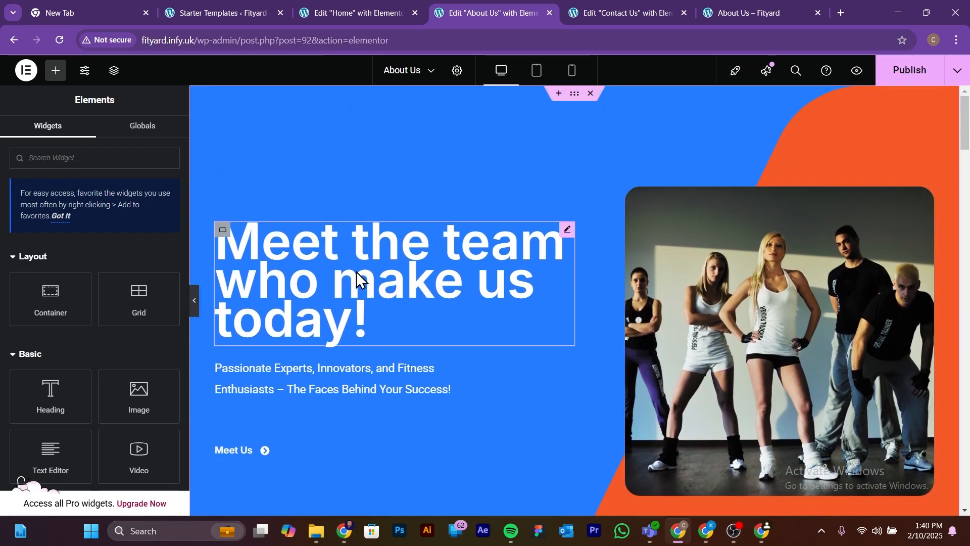
scroll(513, 379, "down", 3)
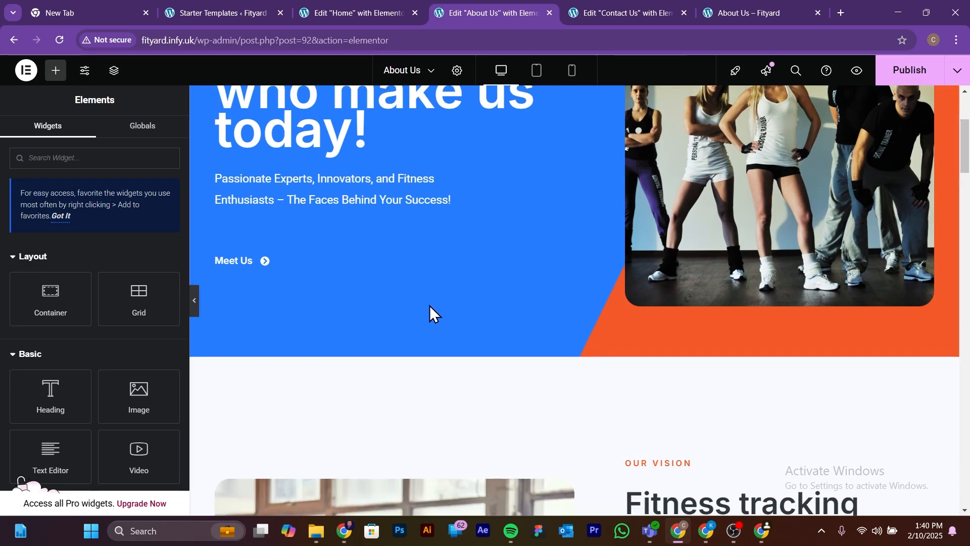
scroll(431, 306, "up", 3)
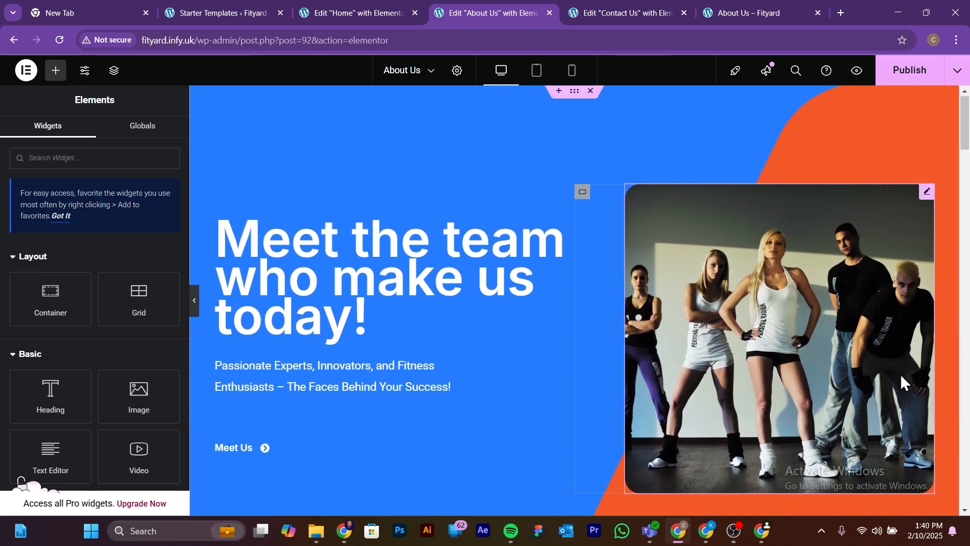
scroll(900, 374, "down", 2)
scroll(883, 374, "up", 2)
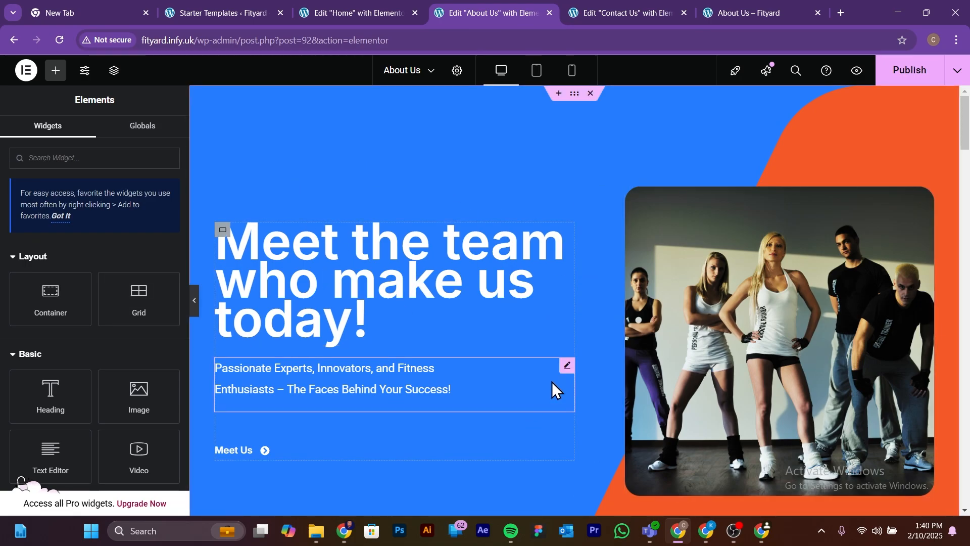
left_click(626, 9)
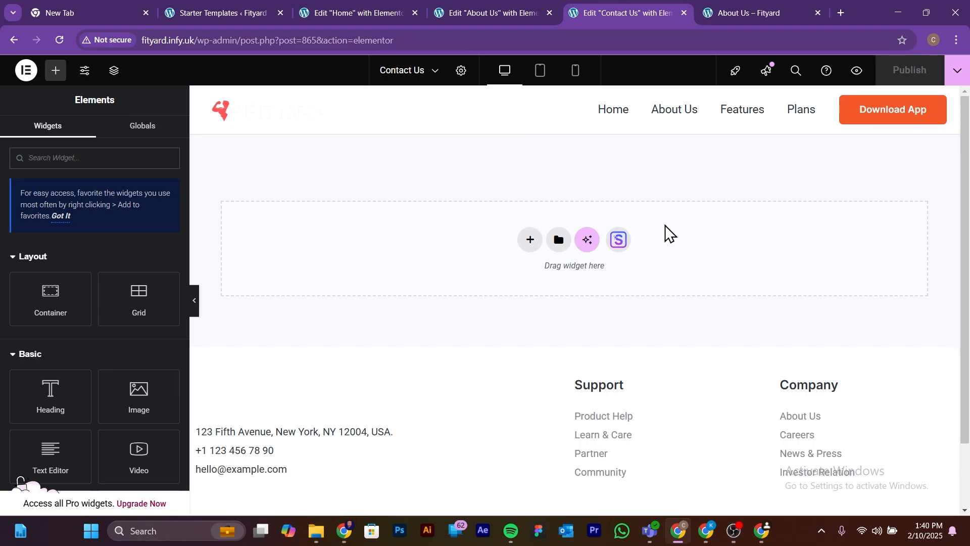
left_click(501, 9)
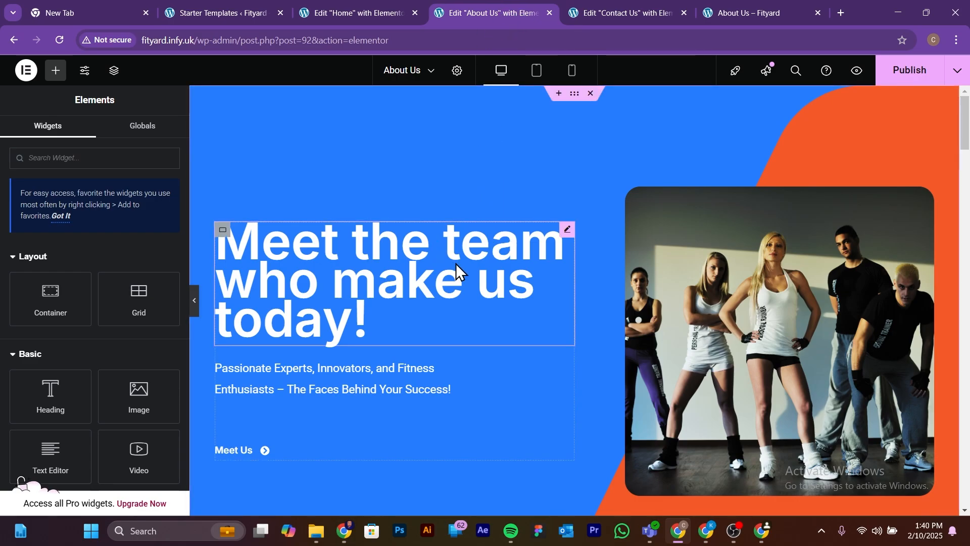
Step: Save the About Us hero container to the library as a template named "Header" and close the library
right_click(576, 103)
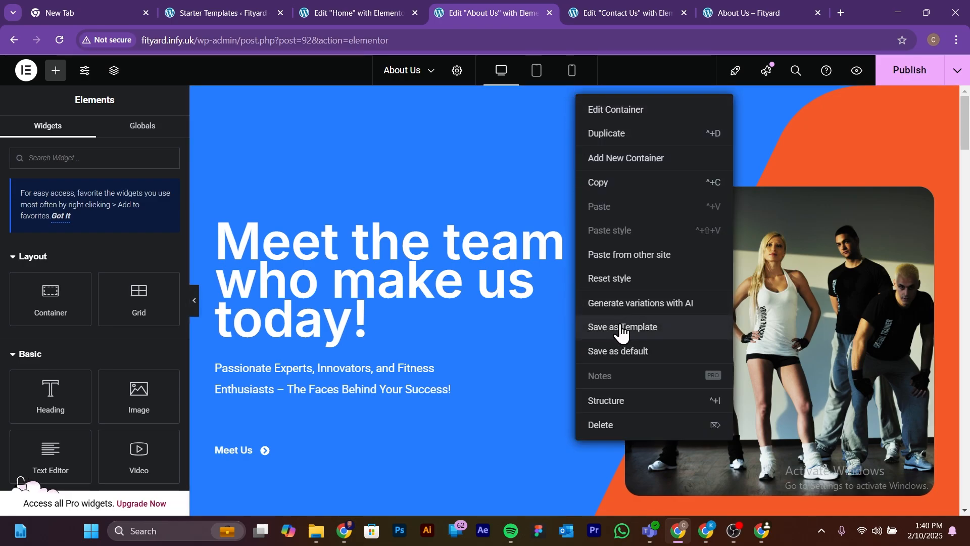
left_click(640, 327)
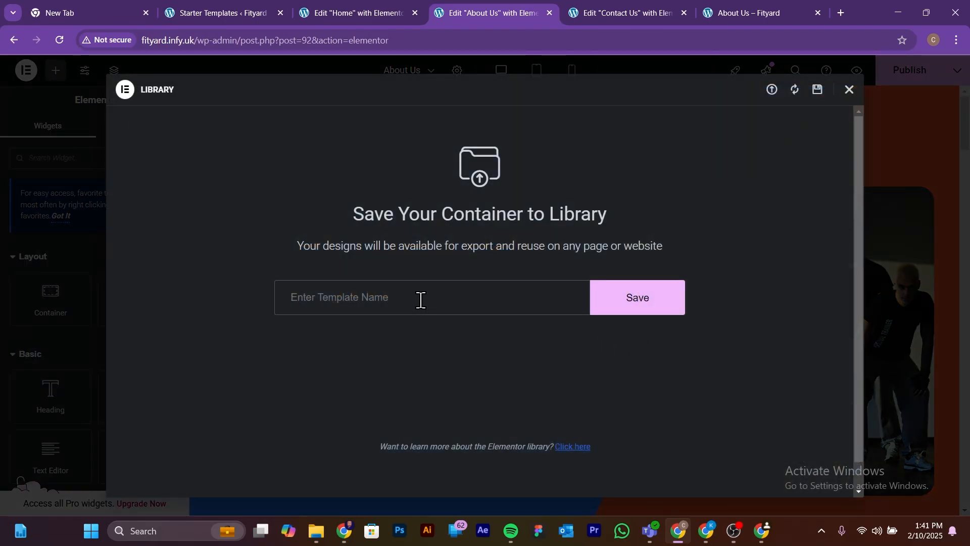
type("Header")
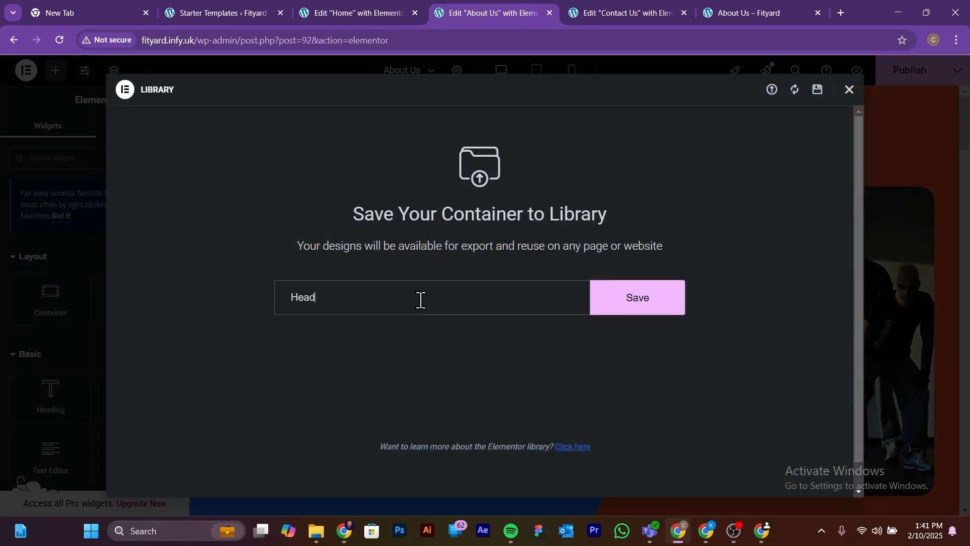
left_click(640, 299)
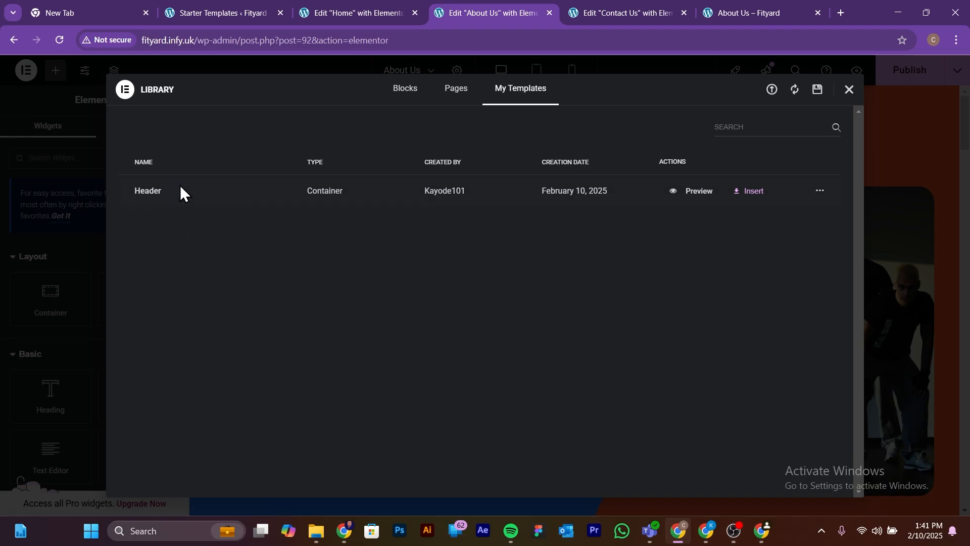
left_click(848, 91)
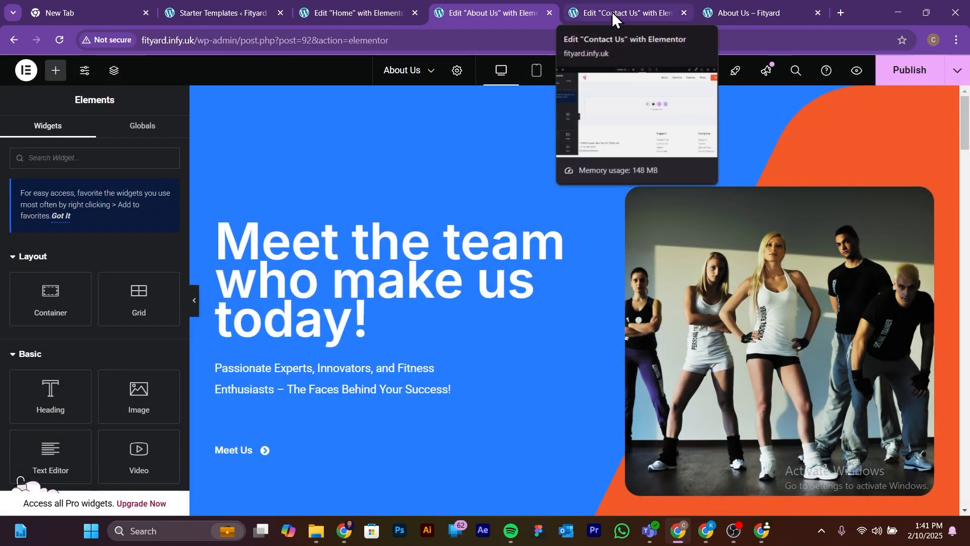
Step: Insert the saved "Header" template into the Contact Us page, applying its container settings
left_click(620, 8)
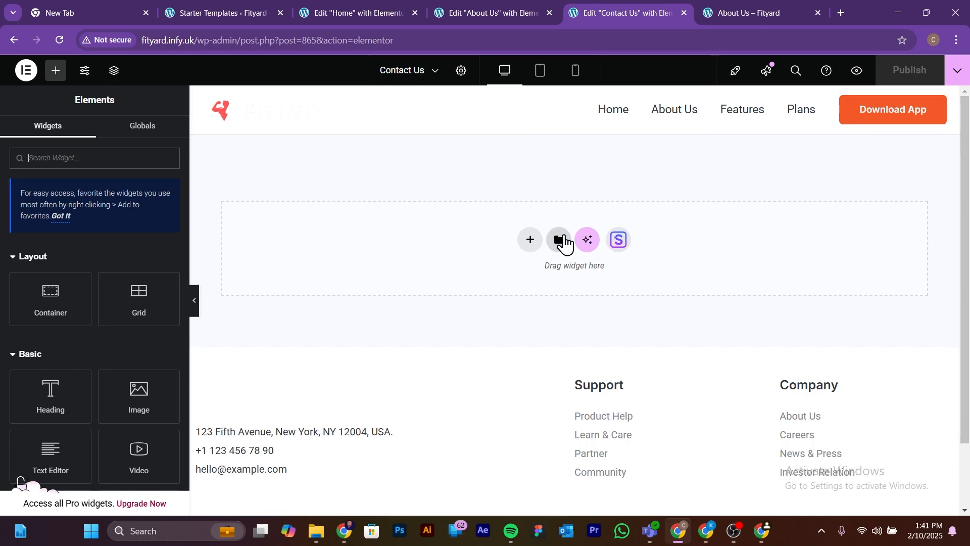
left_click(558, 244)
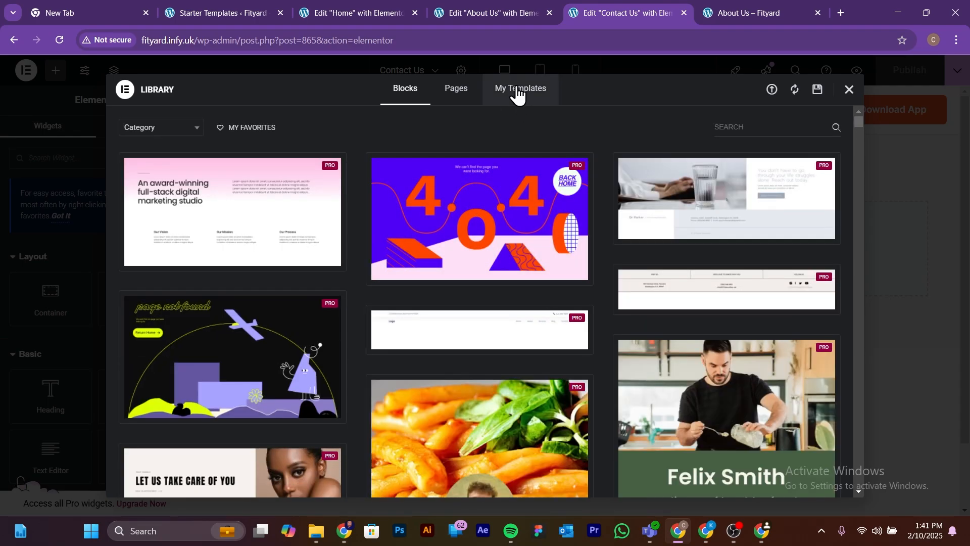
left_click(518, 92)
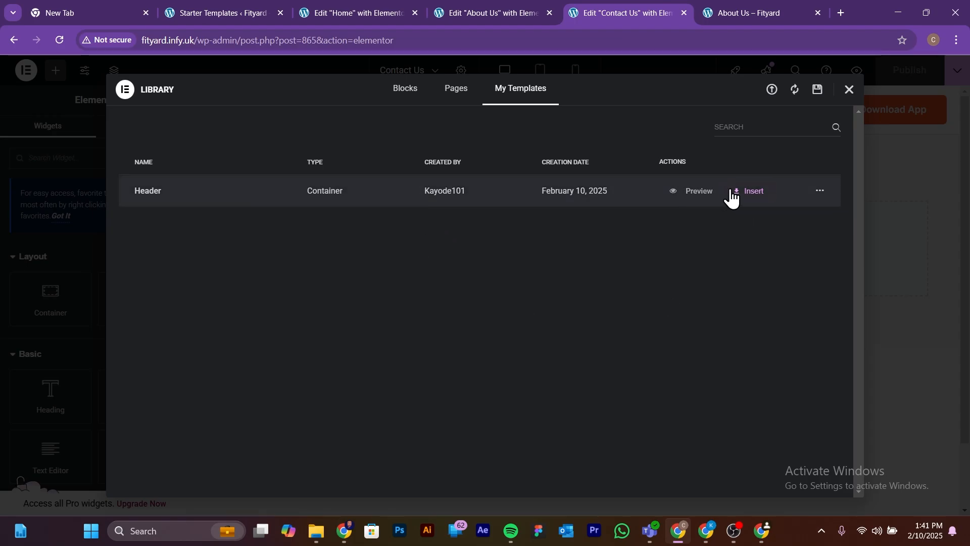
left_click(750, 195)
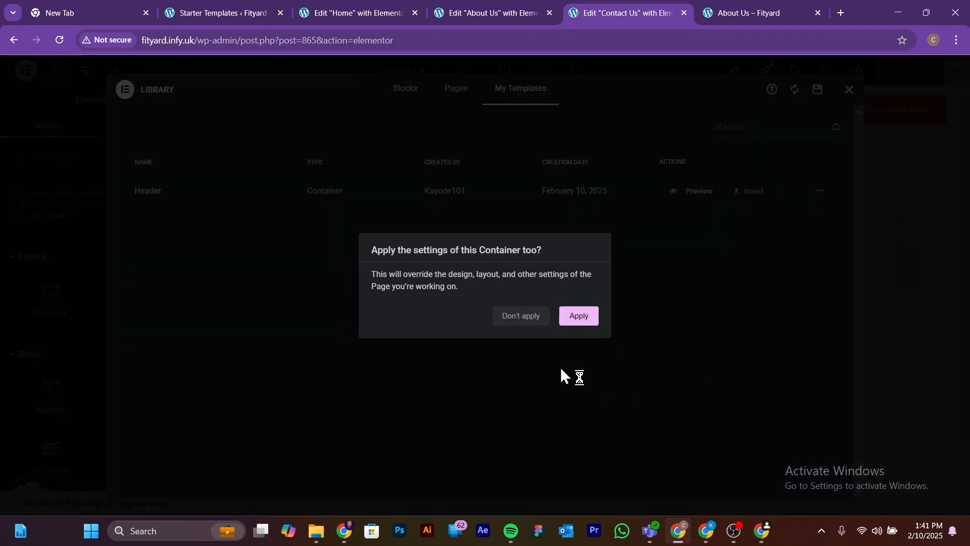
left_click(581, 317)
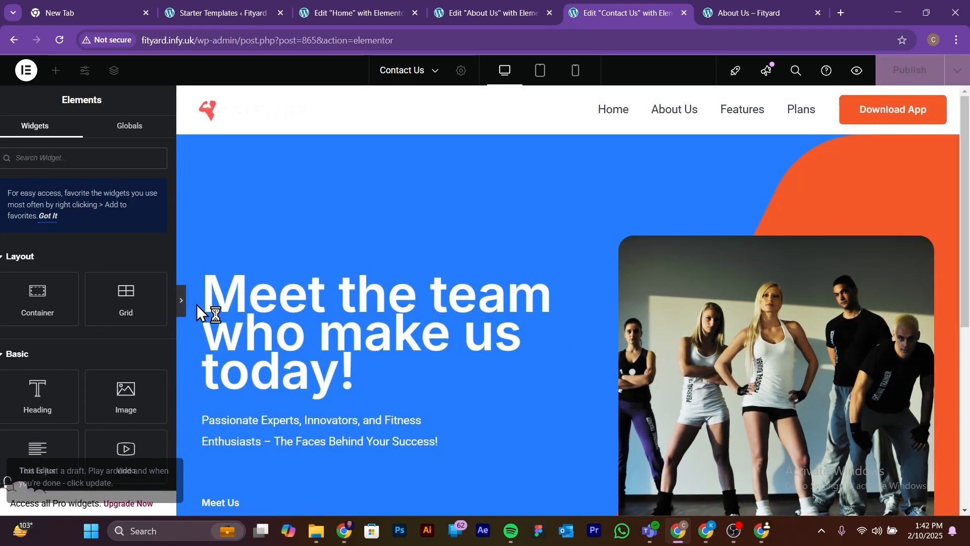
left_click(196, 303)
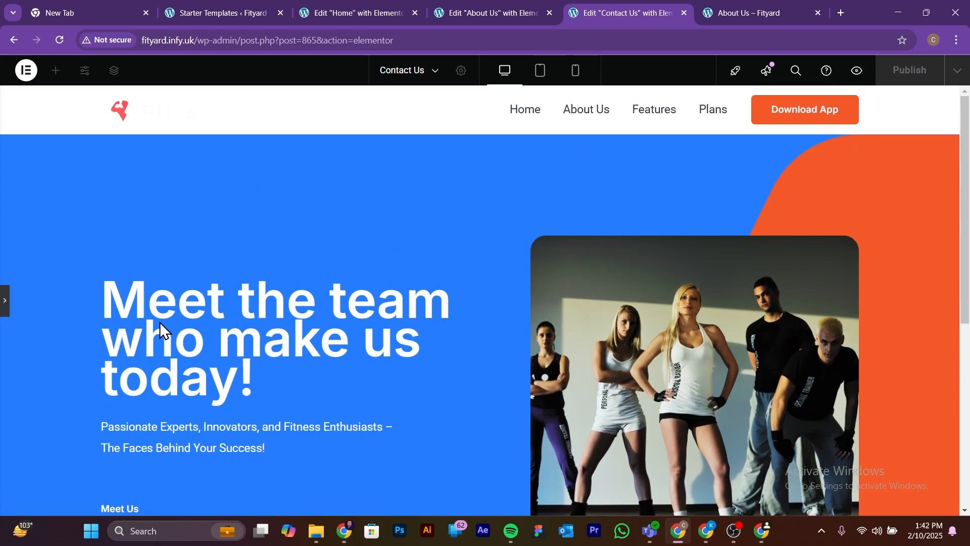
left_click(4, 301)
scroll(668, 306, "down", 8)
scroll(668, 306, "down", 3)
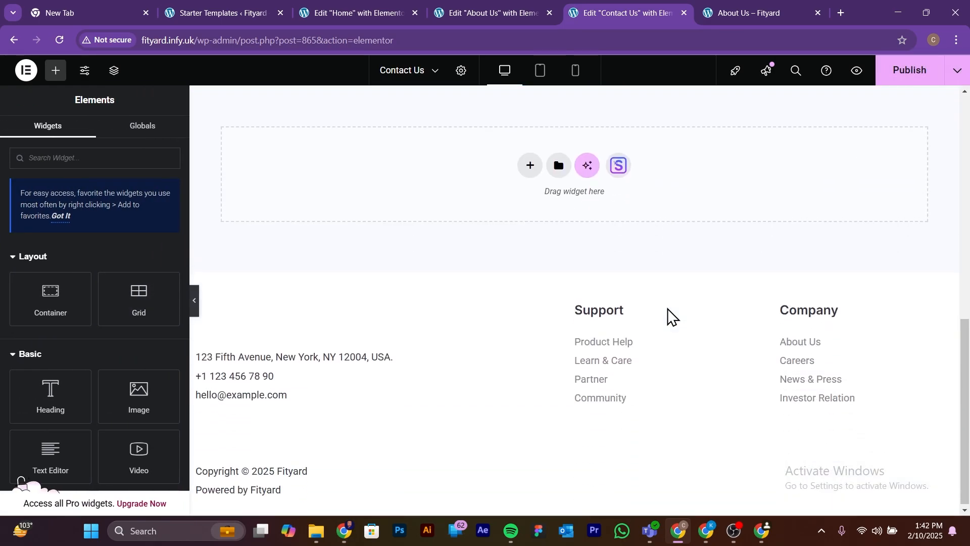
scroll(668, 308, "up", 10)
left_click(405, 337)
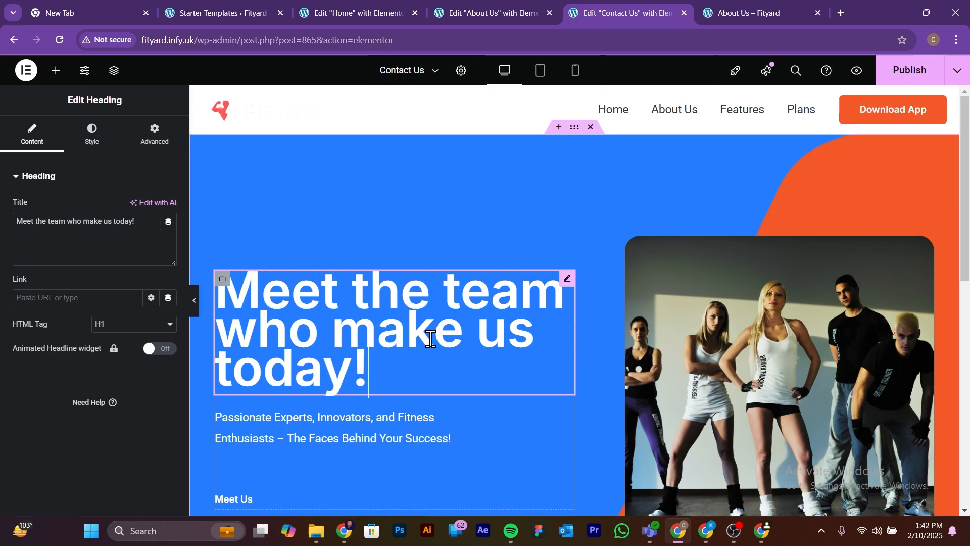
mouse_move(370, 368)
left_mouse_down()
mouse_move(346, 372)
mouse_move(384, 359)
left_mouse_up()
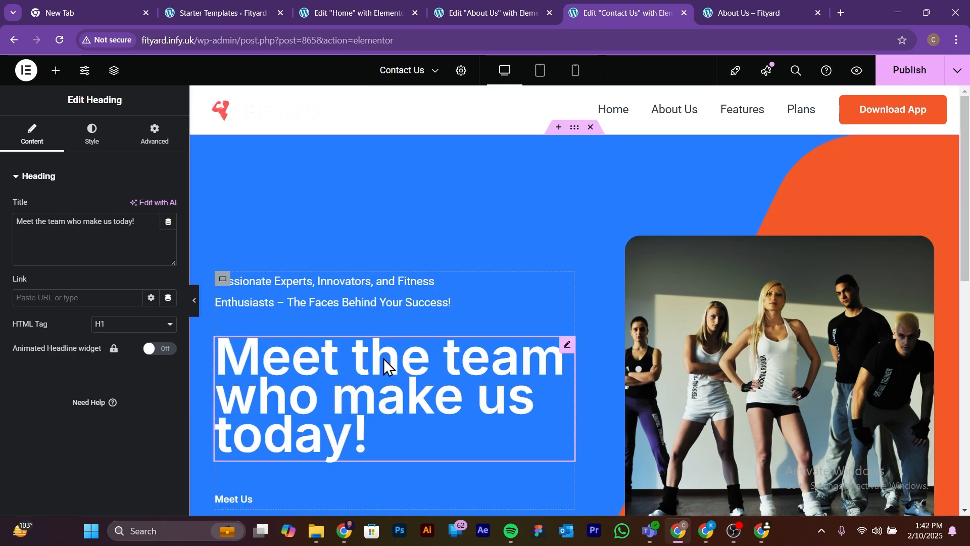
key("ctrl+z")
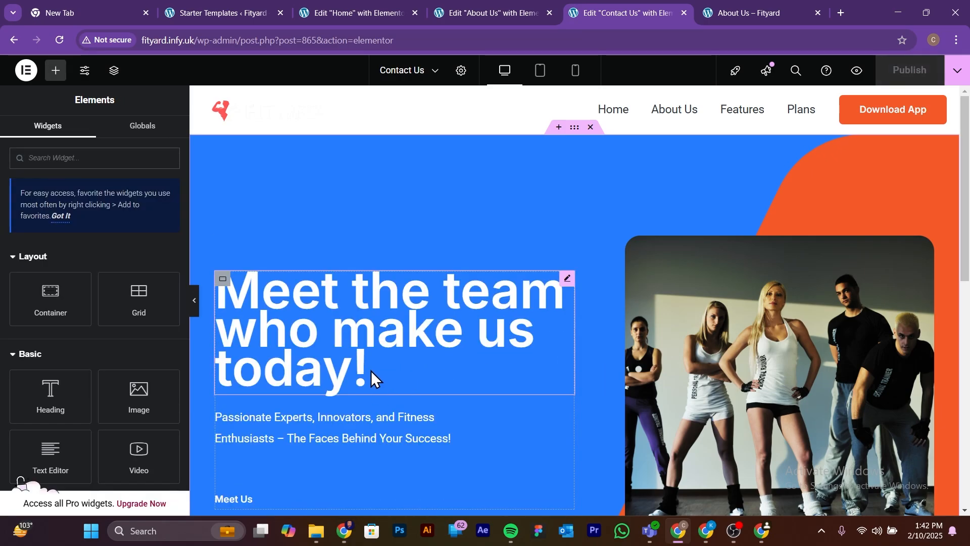
Step: Change the hero heading on the Contact Us page to "Contact Us"
left_click(370, 371)
left_click_drag(141, 221, 4, 228)
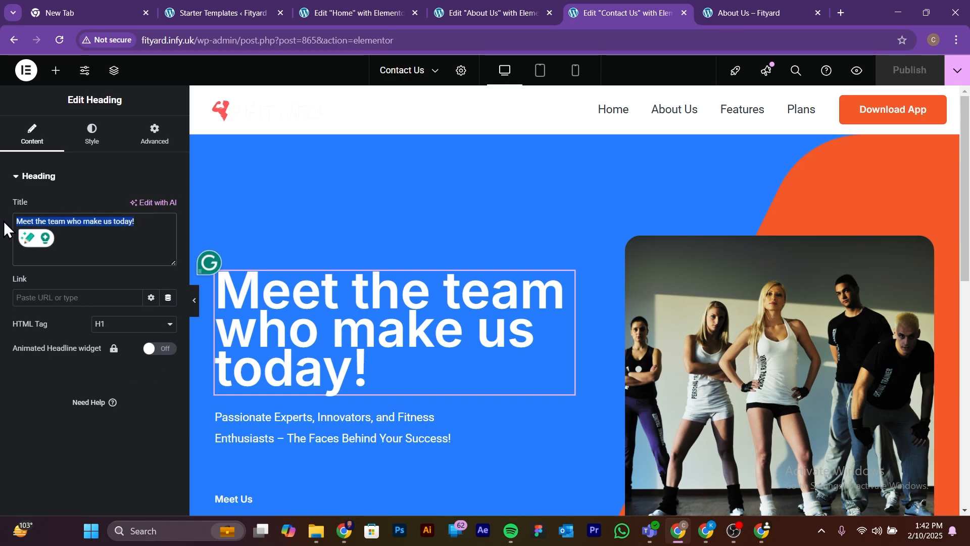
type("Con")
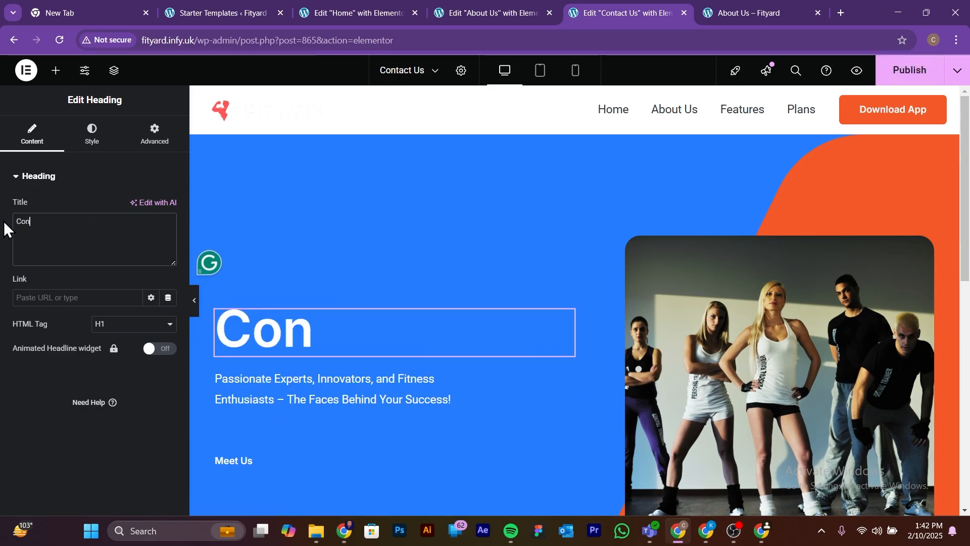
type("tact")
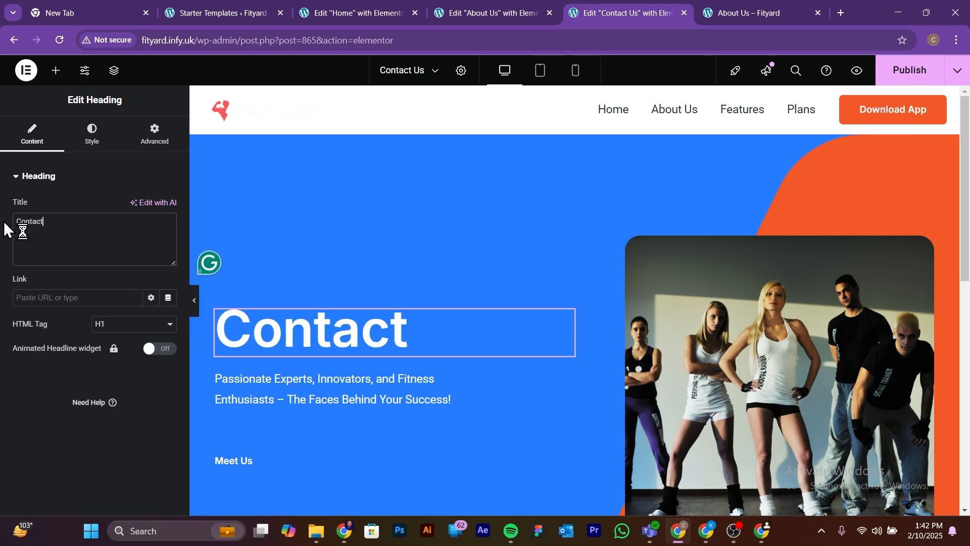
type(" Us")
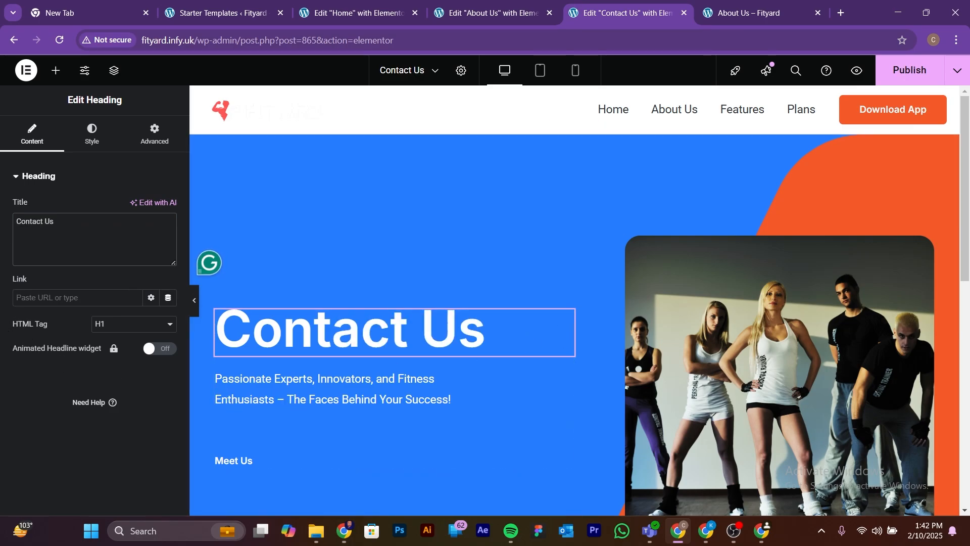
Step: Replace the hero's intro paragraph with the copied contact text beginning "Have questions or need support? Our team is here to help!"
key("alt+Tab")
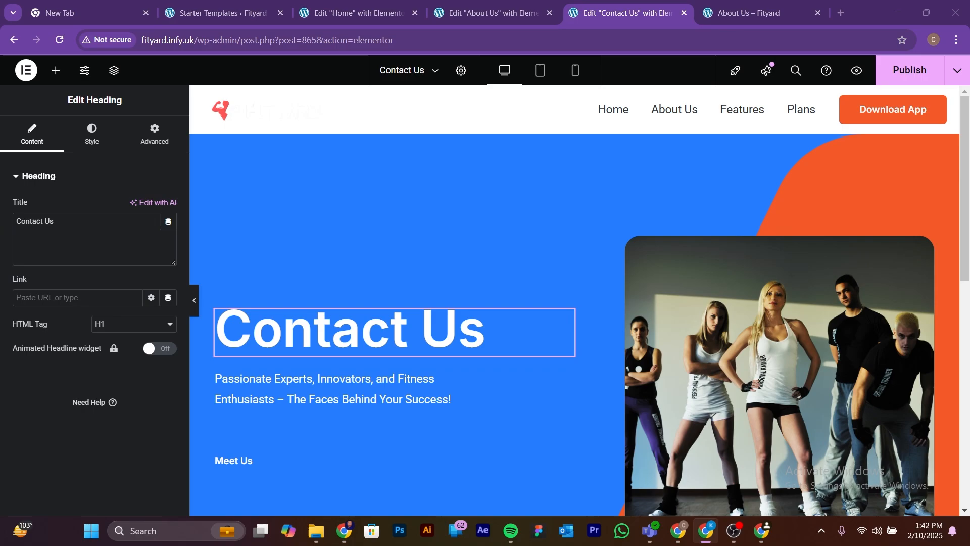
left_click(299, 405)
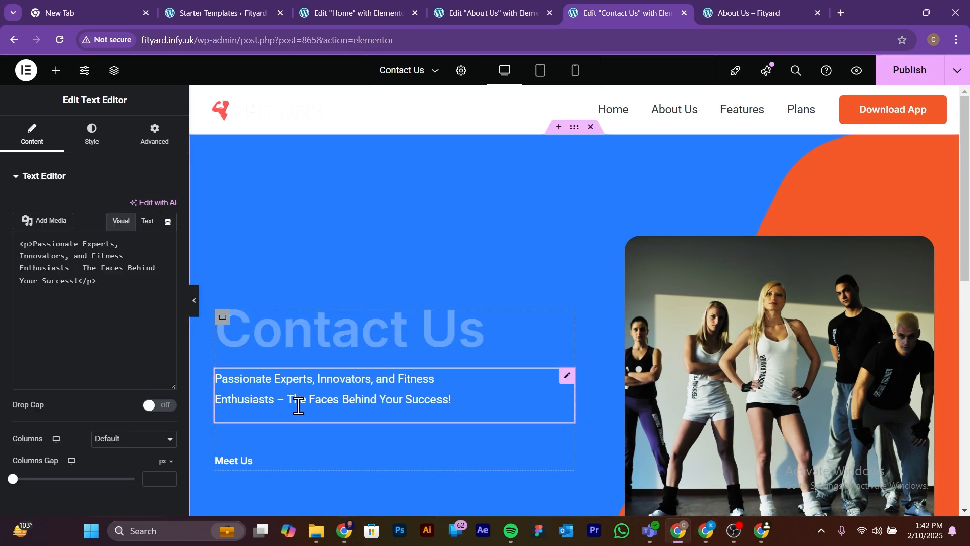
left_click_drag(127, 350, 24, 292)
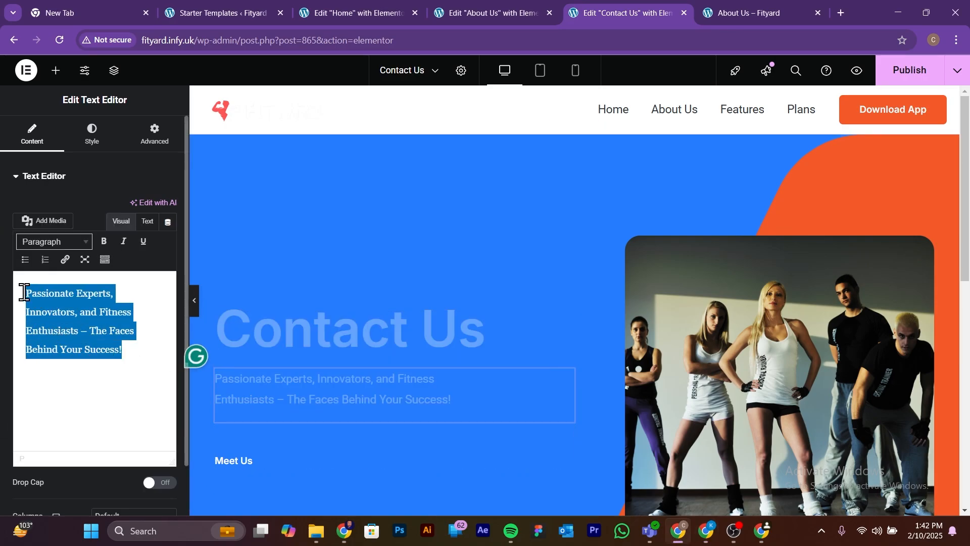
type("Have questions or need support? Our team is here to help! Reach out to us anytime – we’re ready to guide you on your fitness journey.")
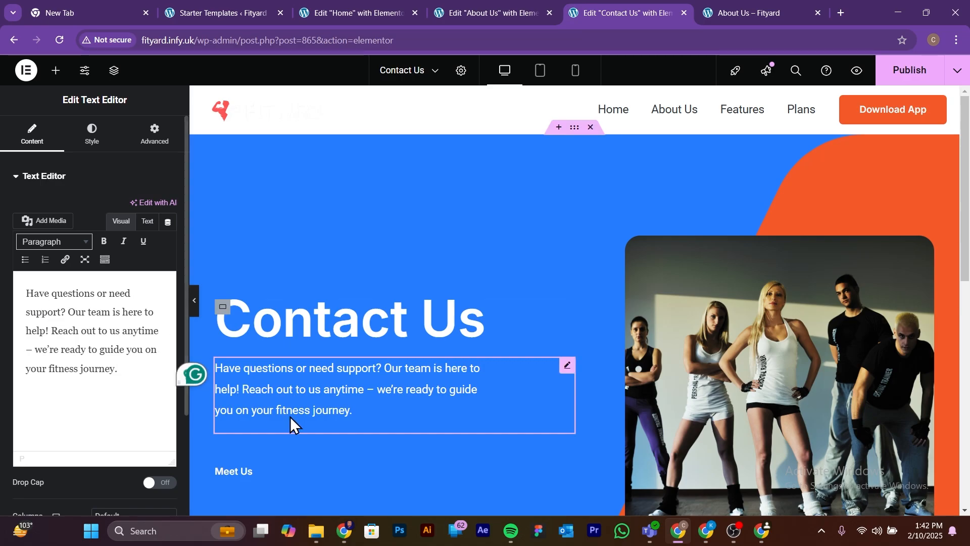
Step: Preview the Contact Us hero at full width and compare its site header with the live About Us page
left_click(195, 302)
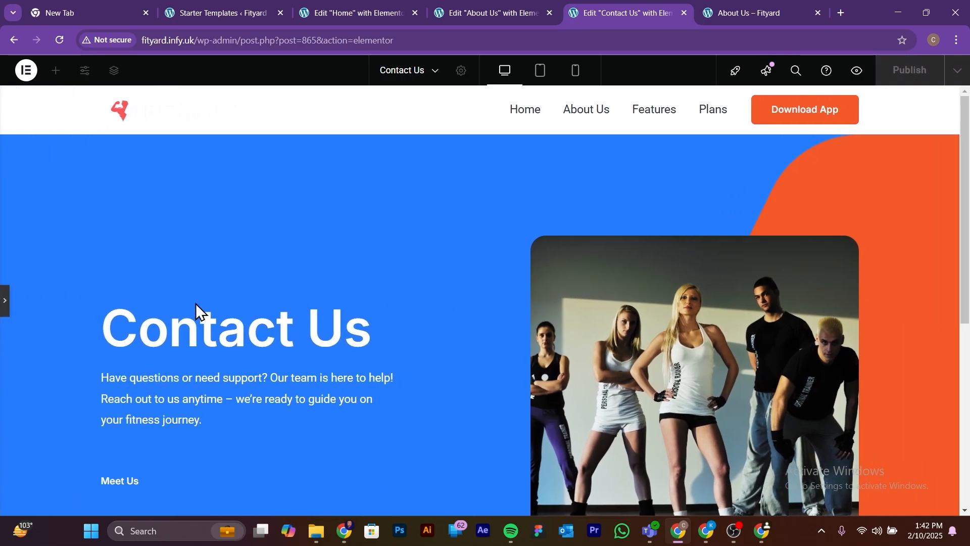
scroll(196, 303, "down", 5)
scroll(325, 390, "up", 4)
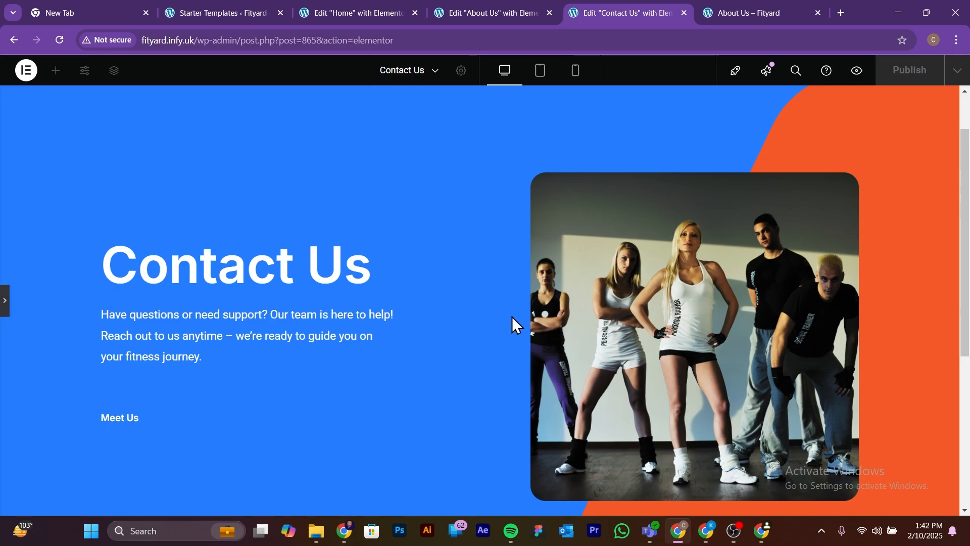
scroll(492, 335, "up", 1)
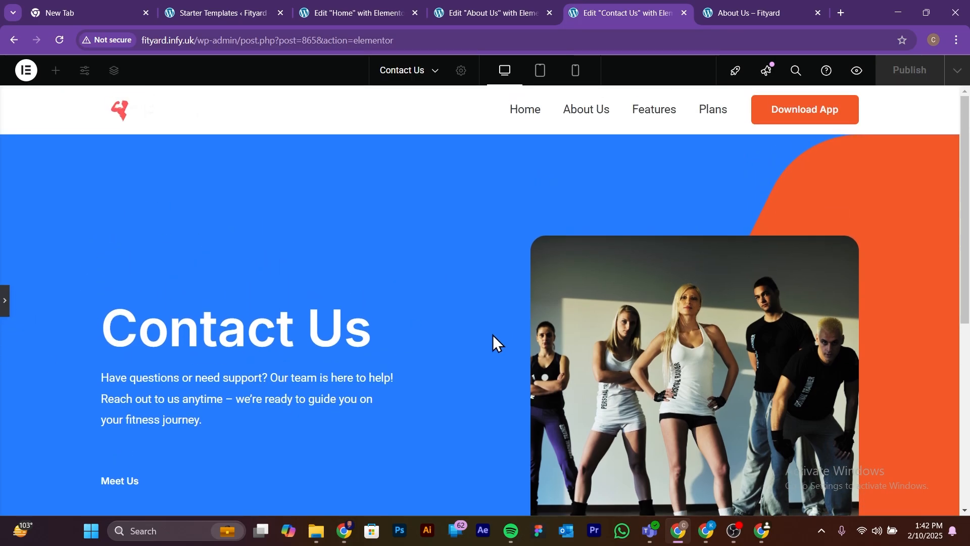
left_click(5, 309)
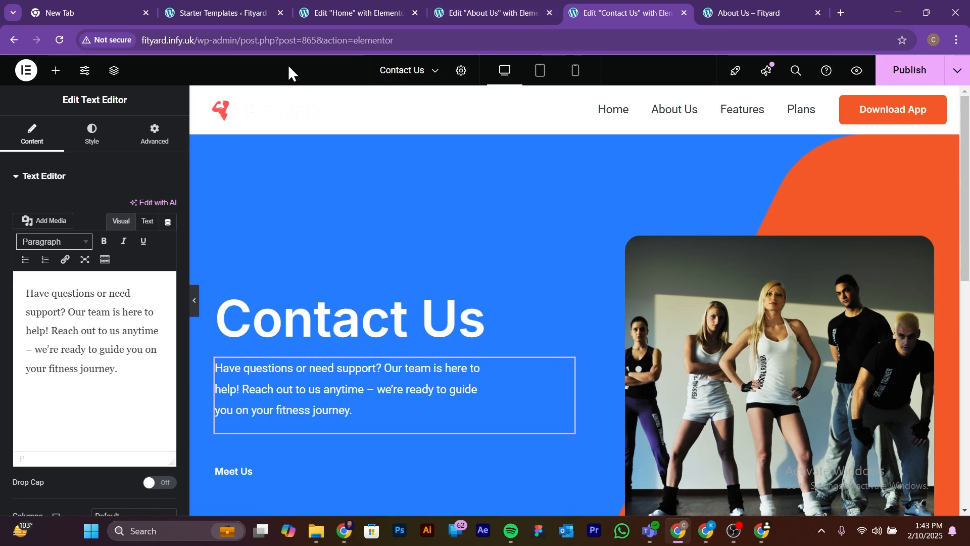
left_click(728, 15)
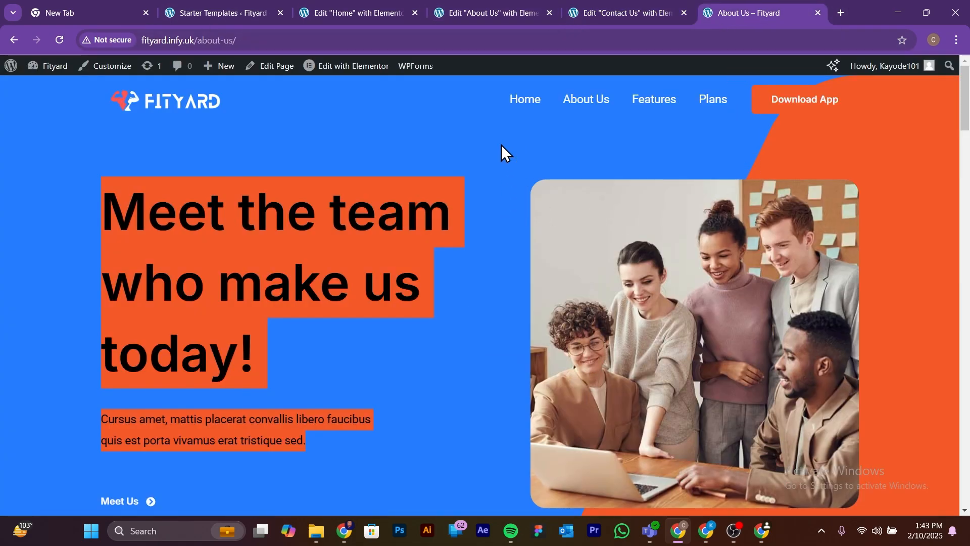
left_click(67, 162)
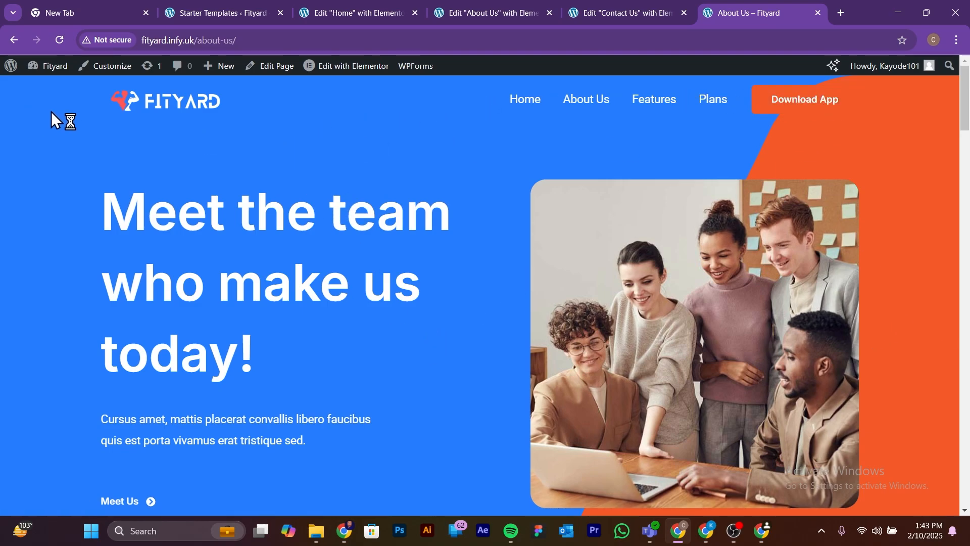
left_click(611, 11)
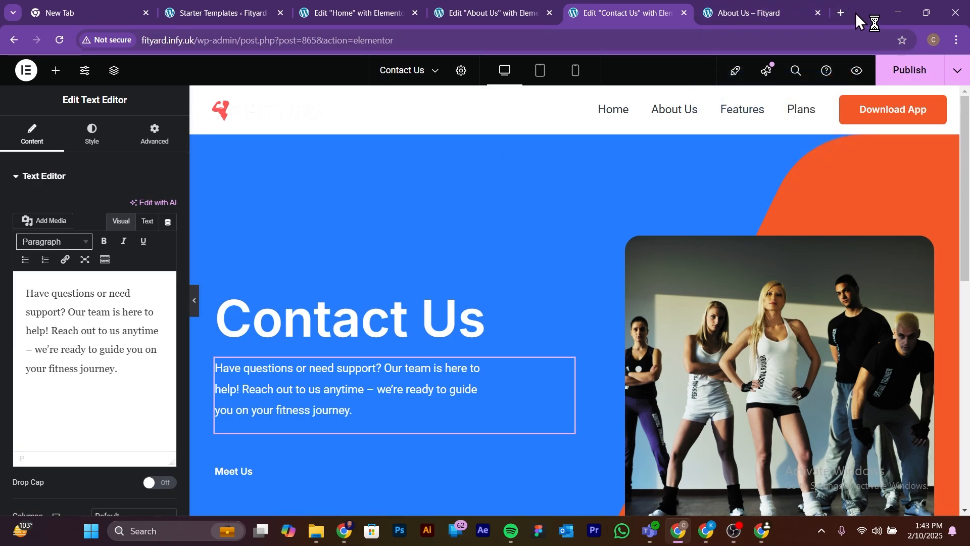
Step: Go to fityard.infy.uk/wp-admin in a new browser tab and open the Contact Us page in the WordPress editor
left_click(842, 12)
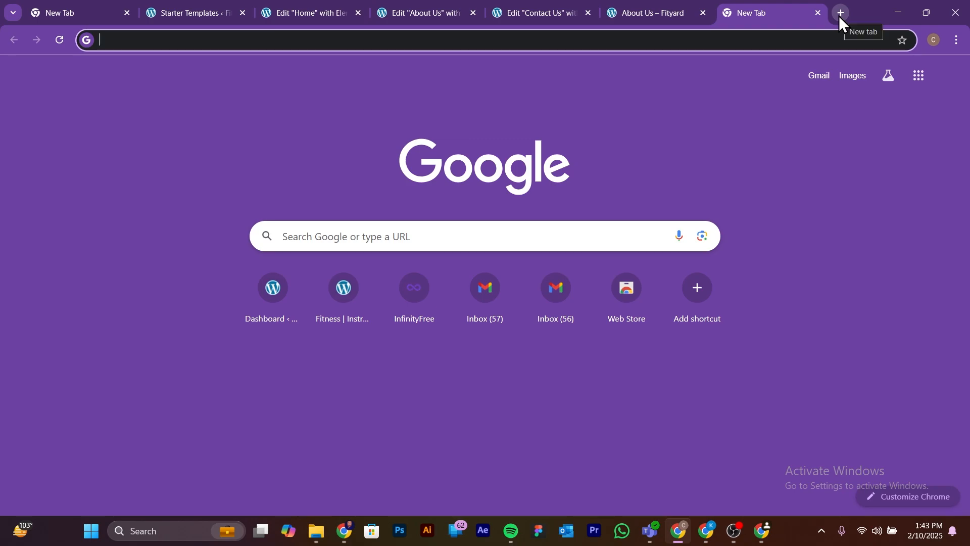
type("fit")
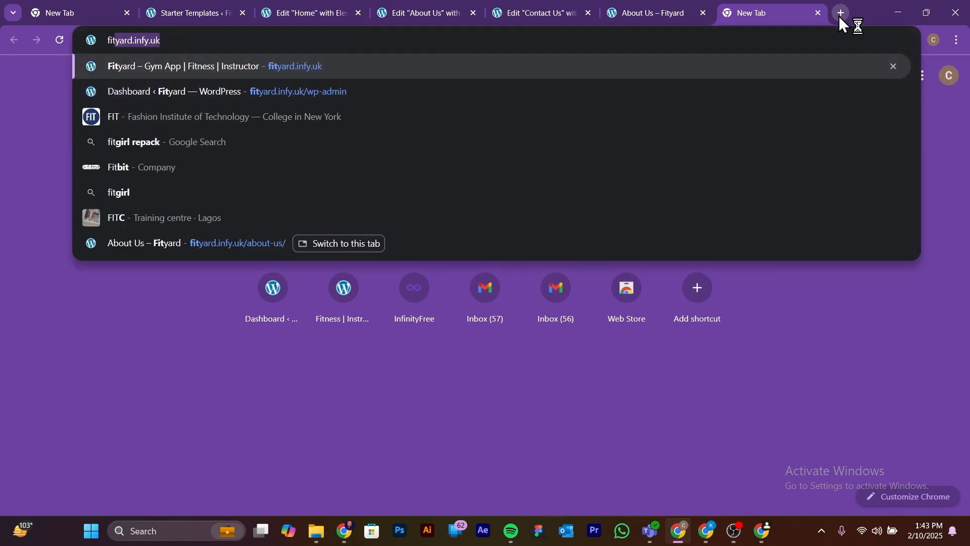
key("Right")
type("/")
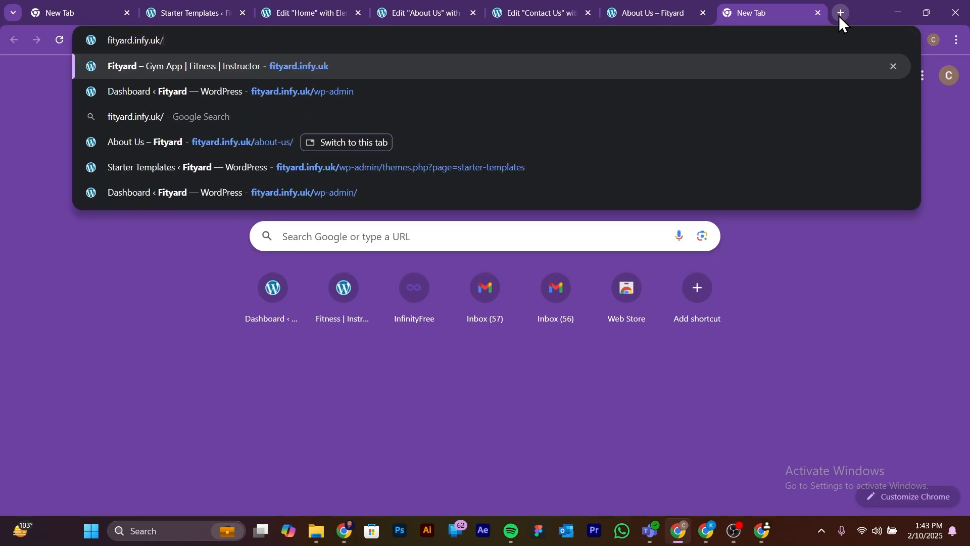
type("w")
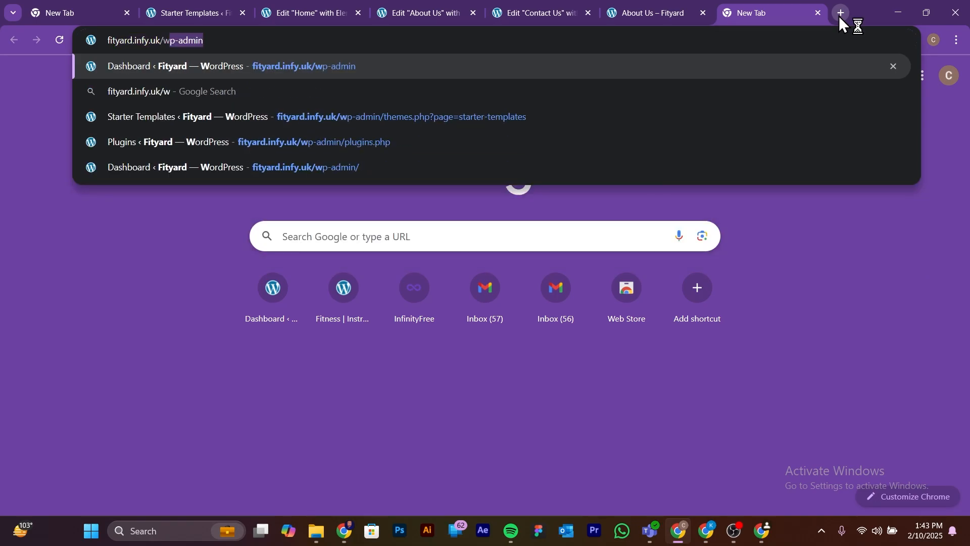
key("Right")
key("Return")
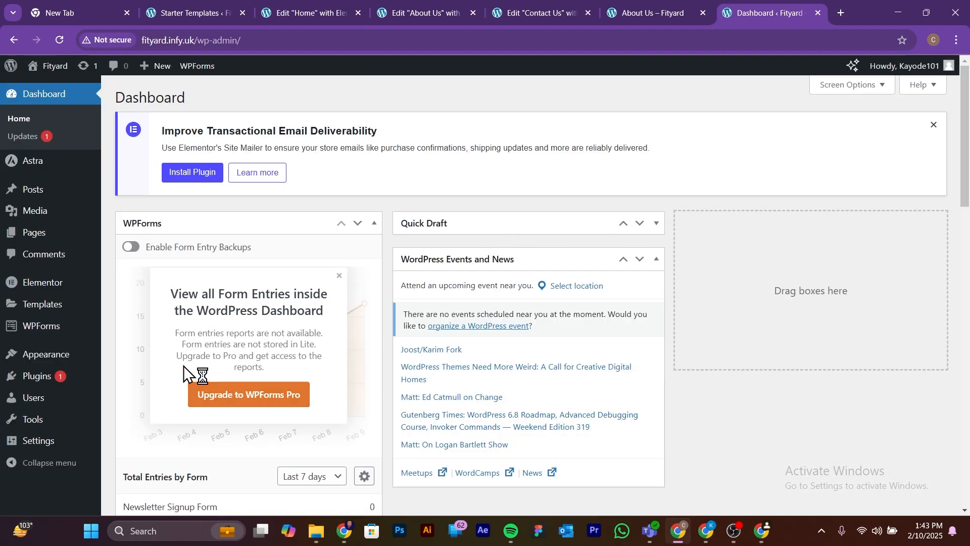
left_click(35, 232)
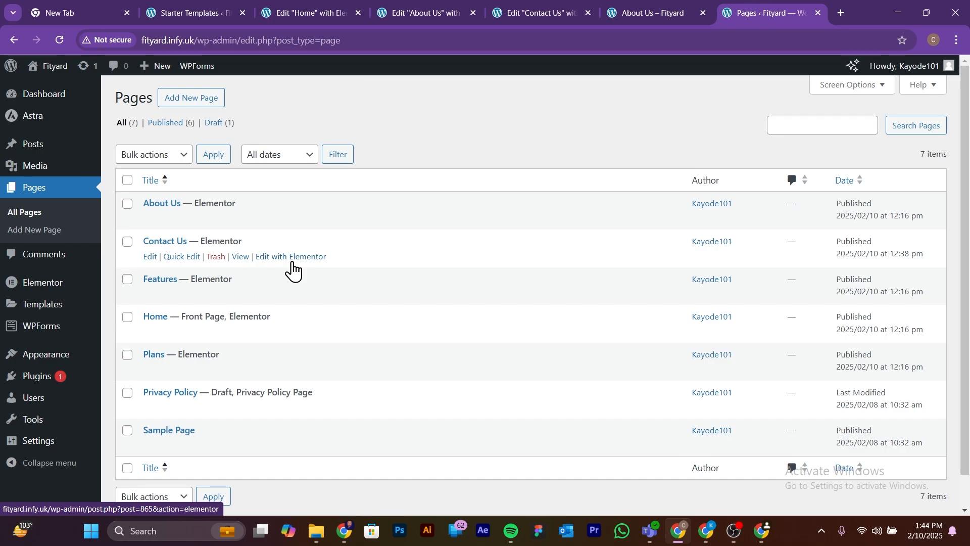
left_click(149, 256)
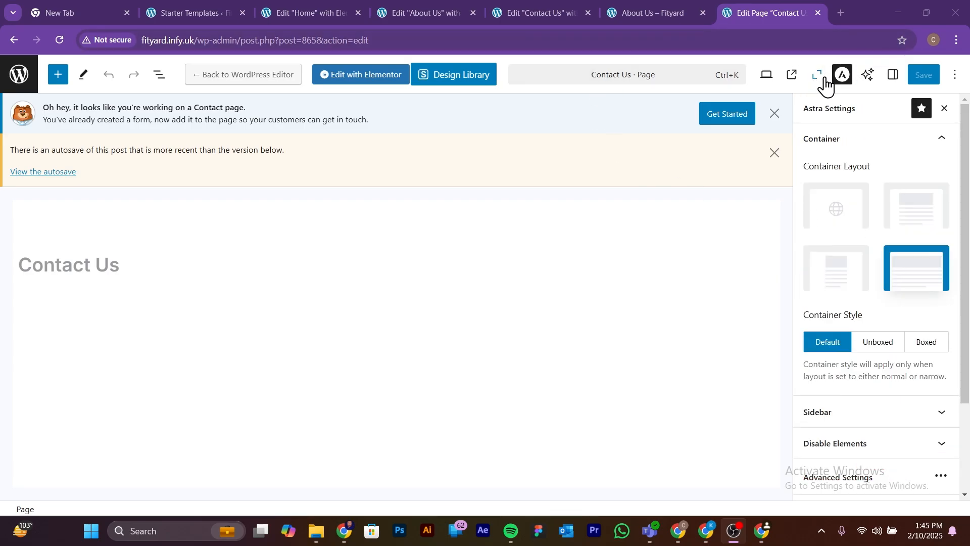
Step: Set Transparent Header to Enabled in the Contact Us page's Astra advanced settings and save the page
left_click(842, 83)
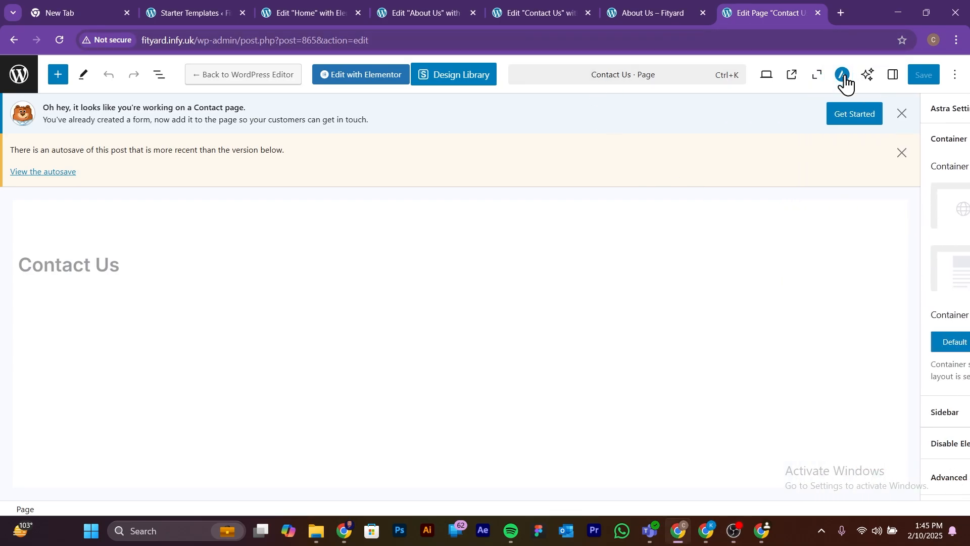
left_click(845, 83)
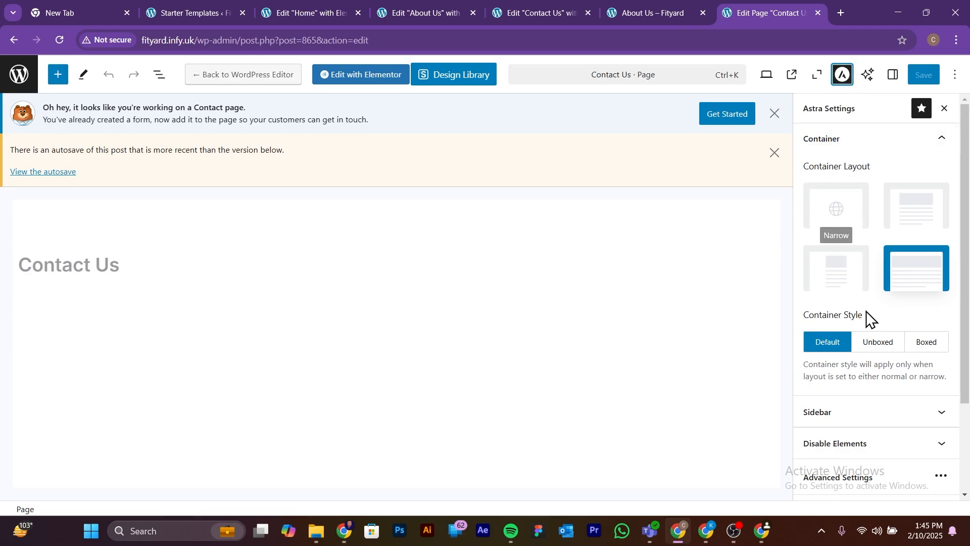
scroll(866, 333, "down", 3)
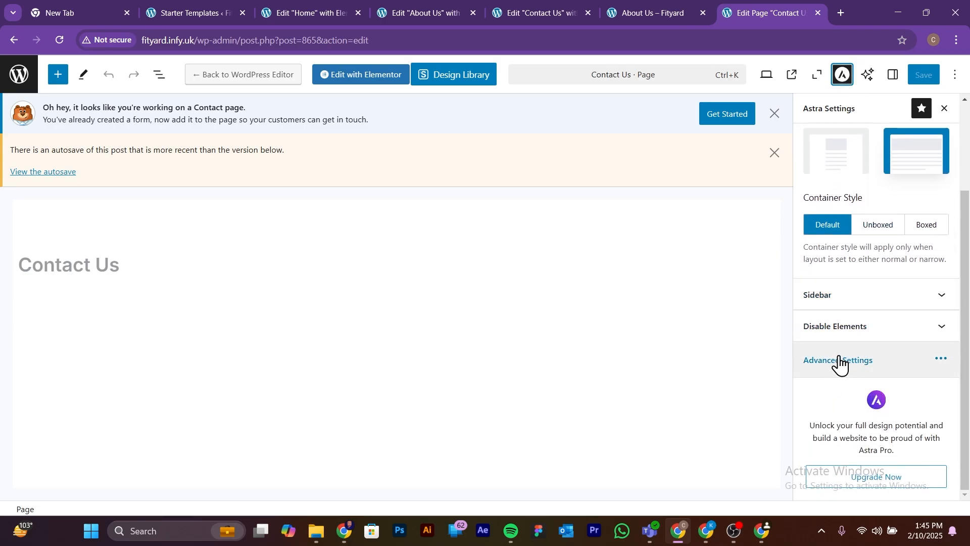
left_click(850, 361)
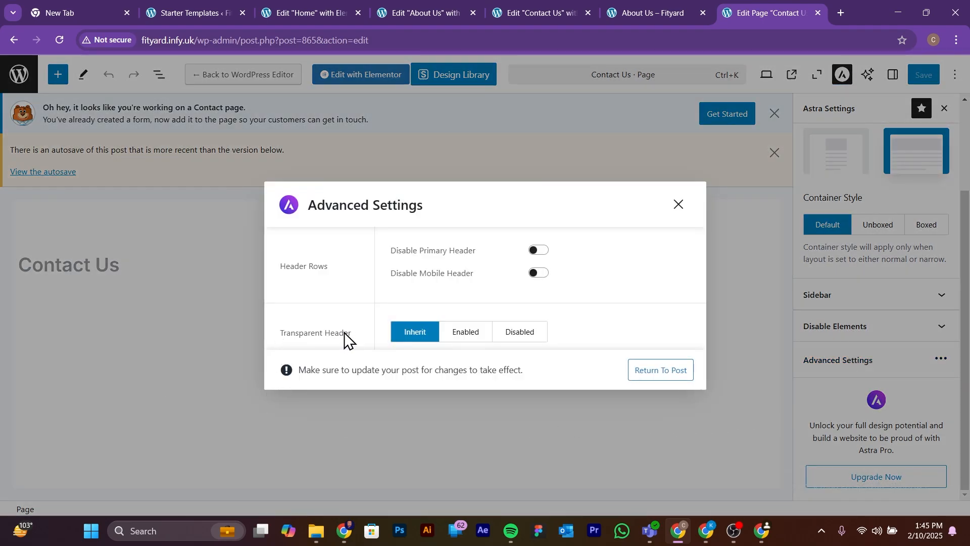
left_click(473, 342)
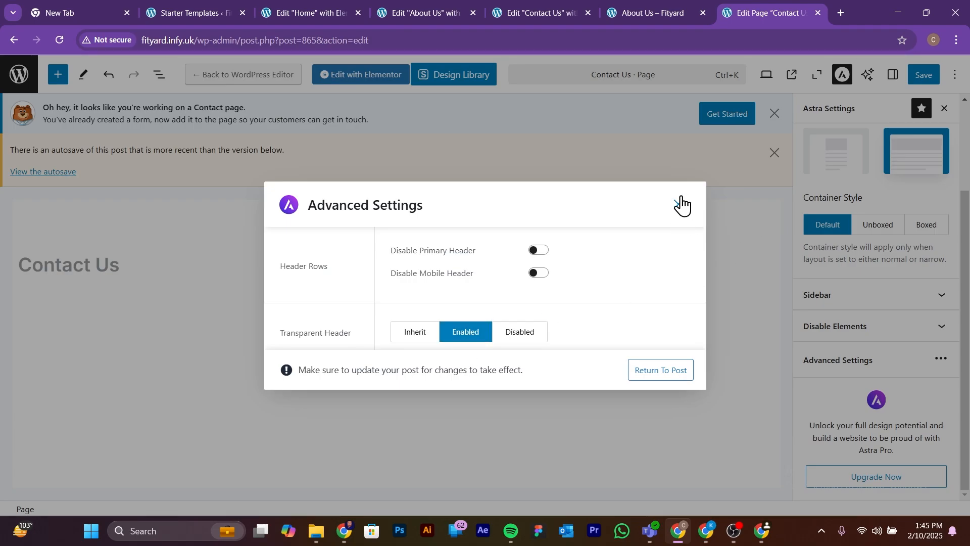
left_click(681, 204)
left_click(925, 81)
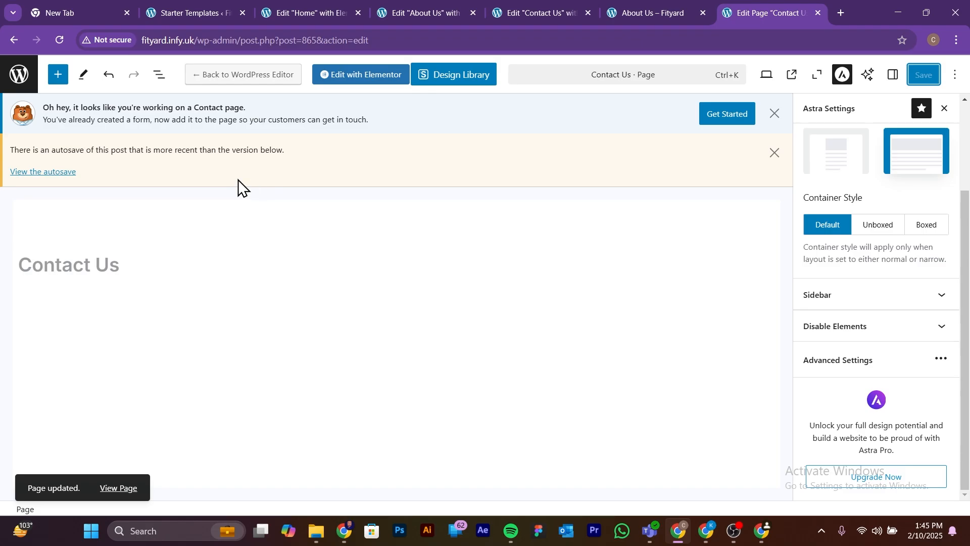
Step: Check the navigation on the live About Us page, return to the WordPress dashboard and open the Astra theme customizer
left_click(645, 7)
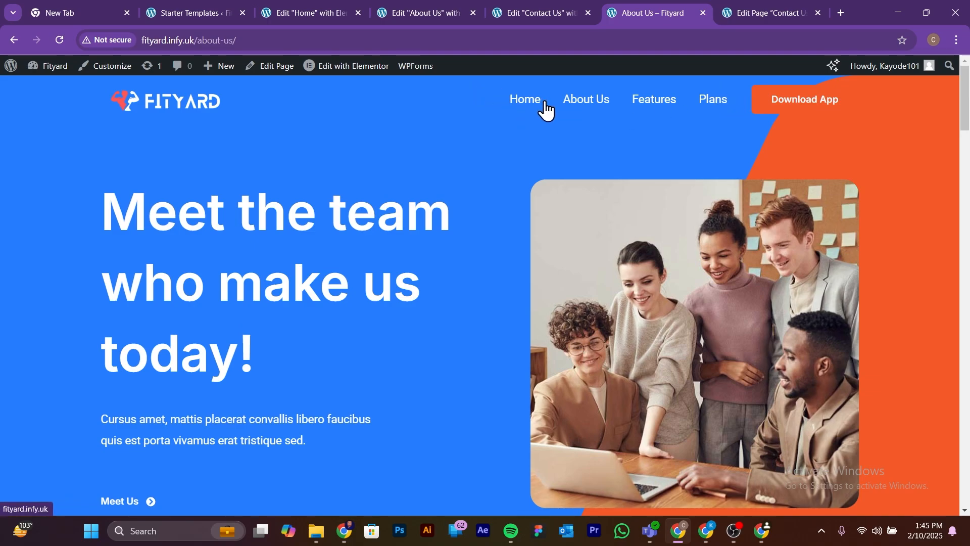
left_click(760, 13)
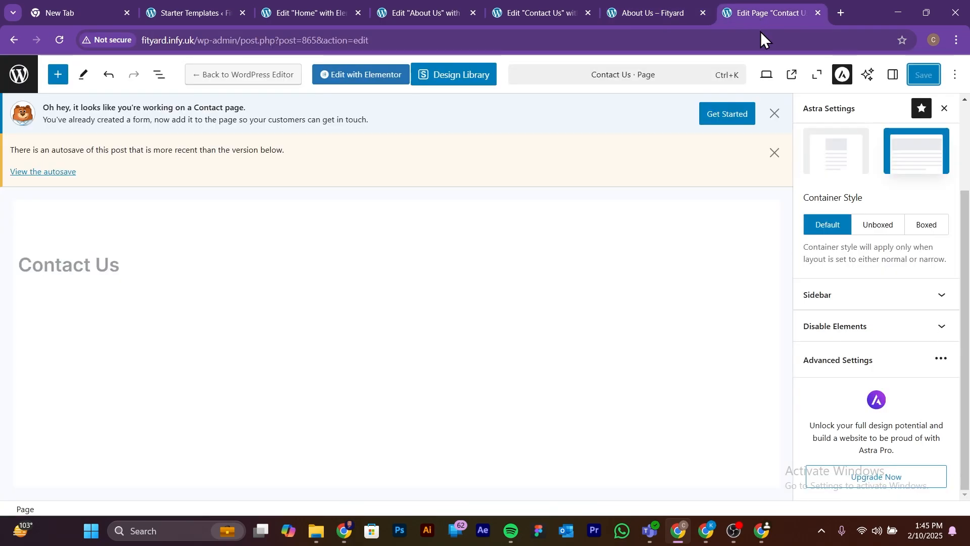
left_click_drag(240, 40, 424, 40)
key("BackSpace")
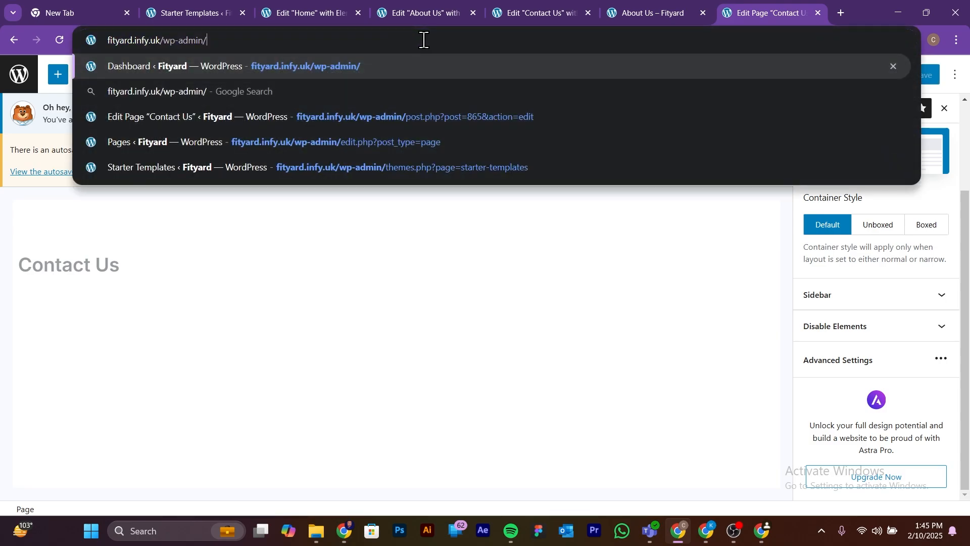
key("Return")
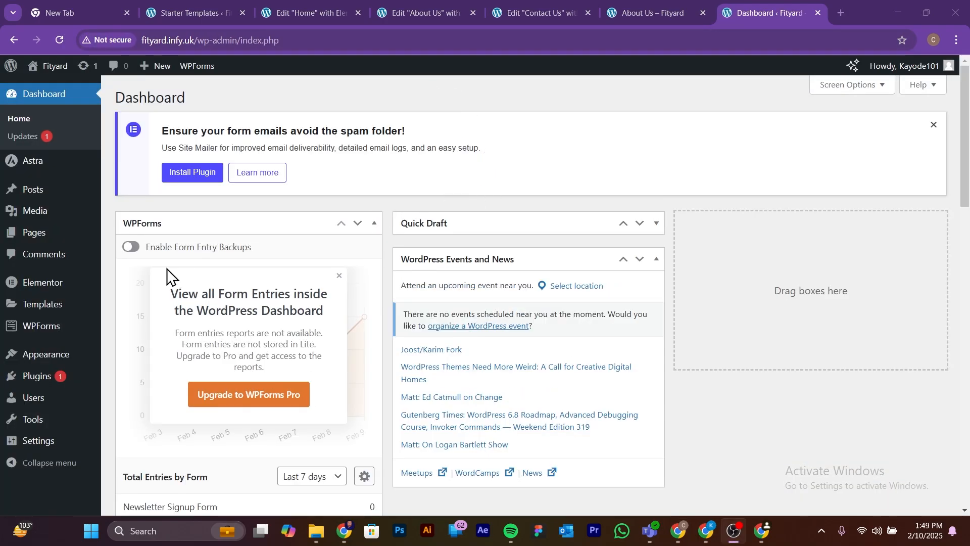
mouse_move(45, 360)
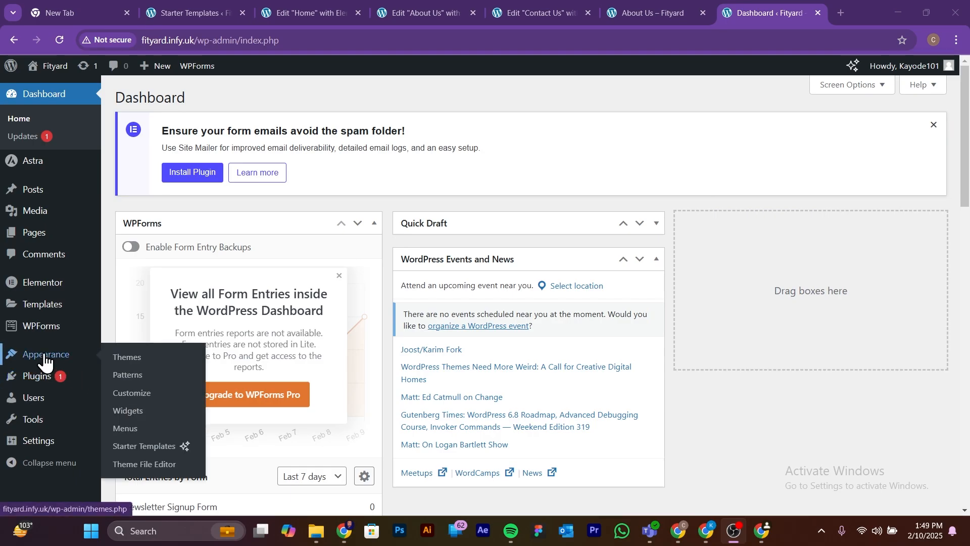
left_click(142, 403)
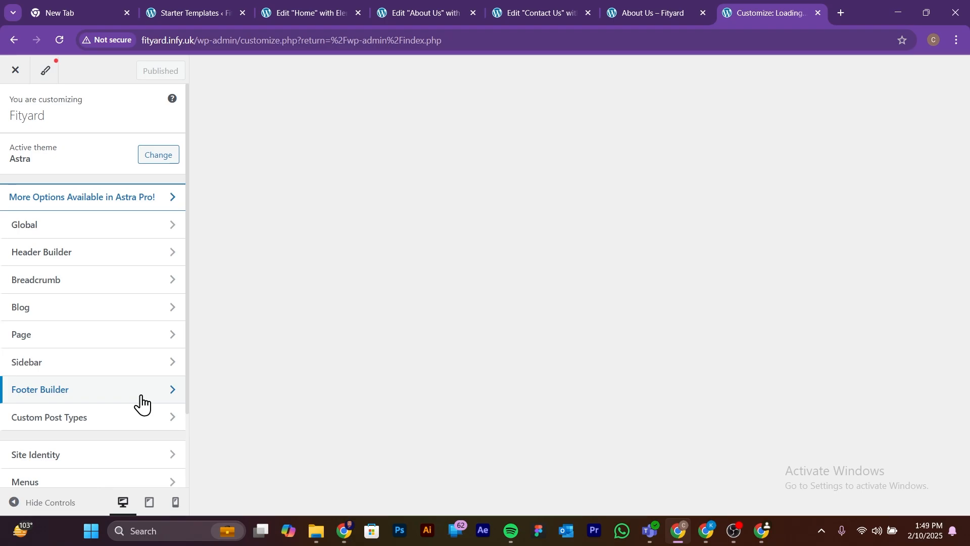
scroll(144, 303, "down", 2)
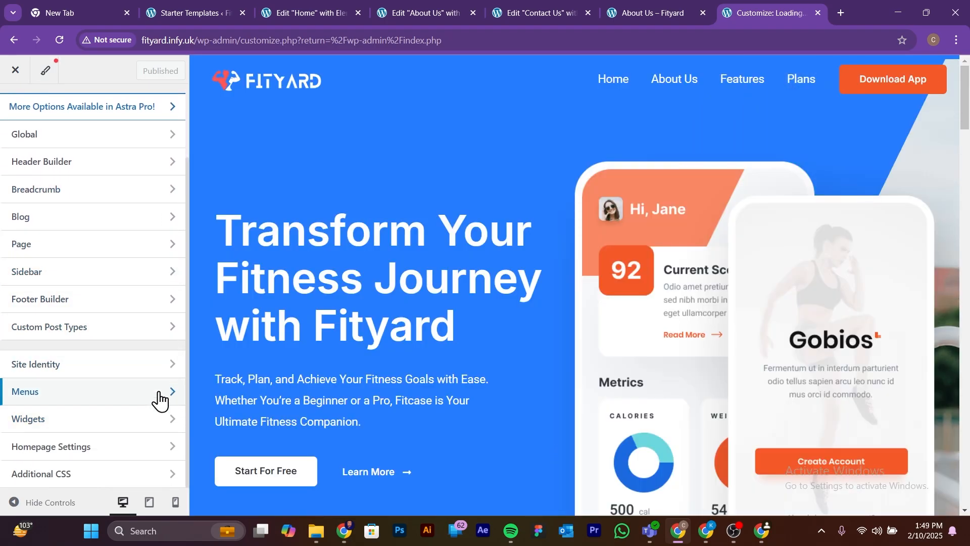
Step: Open the Primary Menu in the customizer's menu settings and assign it to the Off-Canvas Menu location as well
left_click(159, 394)
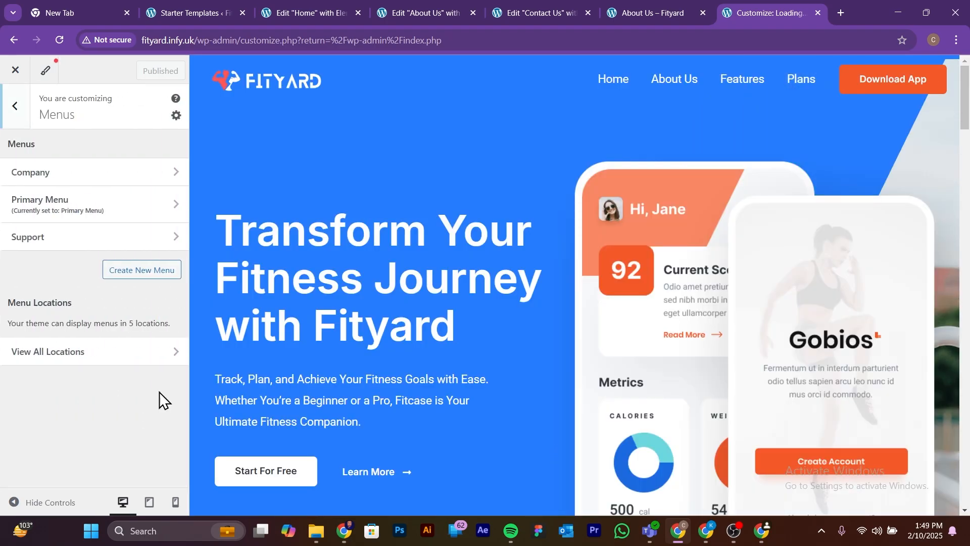
left_click(140, 207)
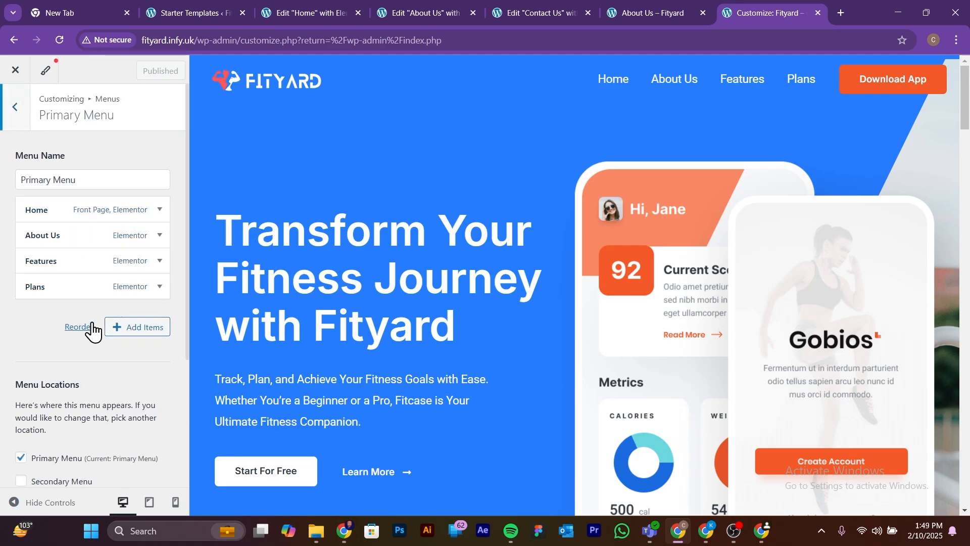
scroll(93, 331, "down", 3)
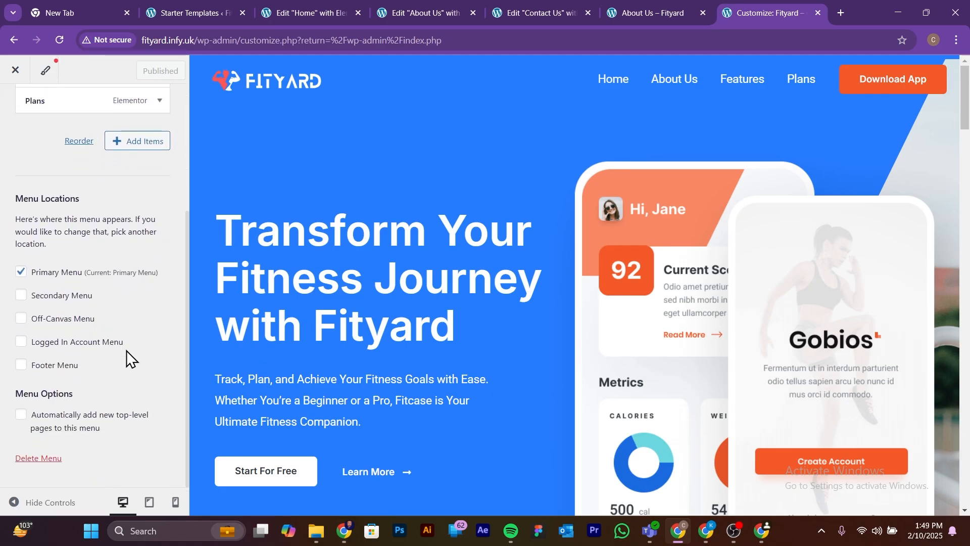
left_click(21, 319)
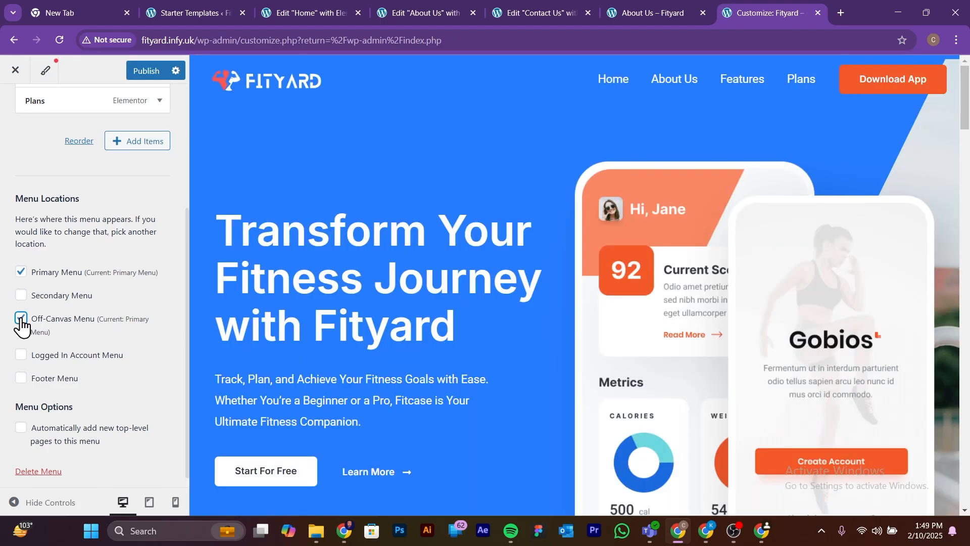
scroll(56, 311, "up", 3)
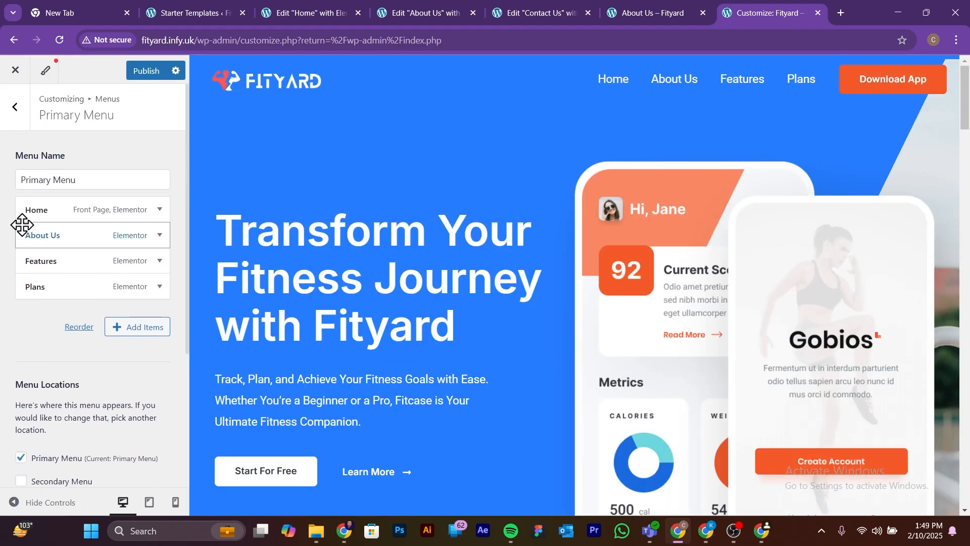
Step: Add the Contact Us page to the Primary Menu and publish the menu changes
scroll(54, 374, "down", 1)
scroll(53, 369, "up", 1)
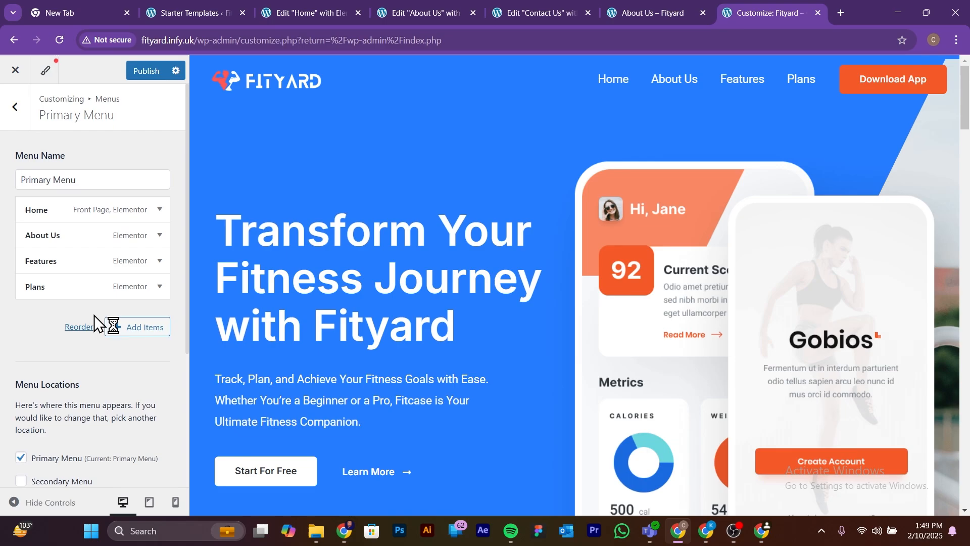
left_click(139, 334)
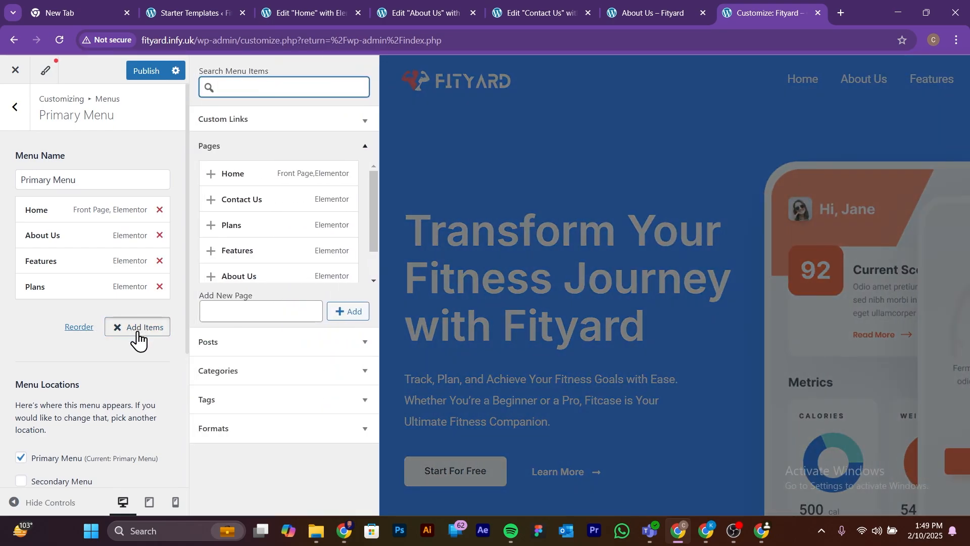
scroll(251, 234, "down", 1)
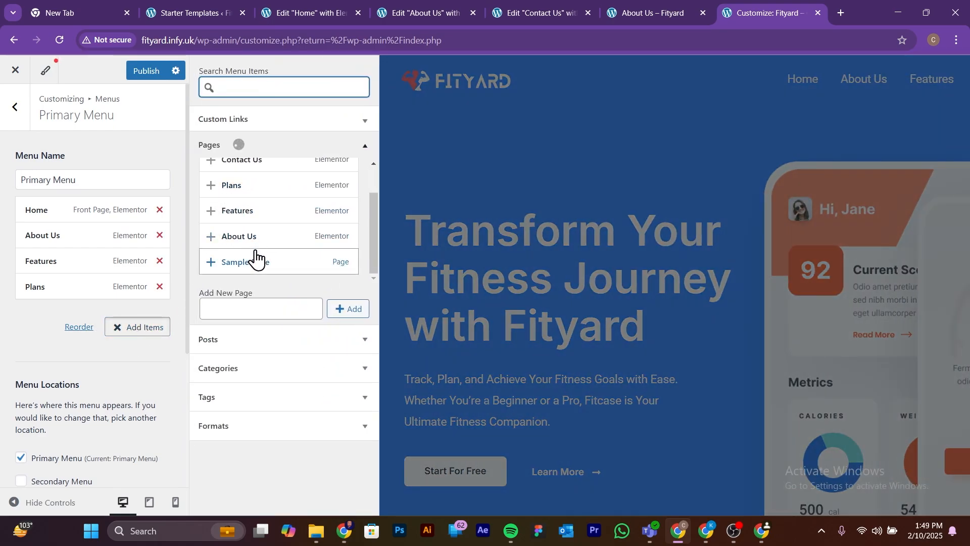
scroll(256, 253, "up", 1)
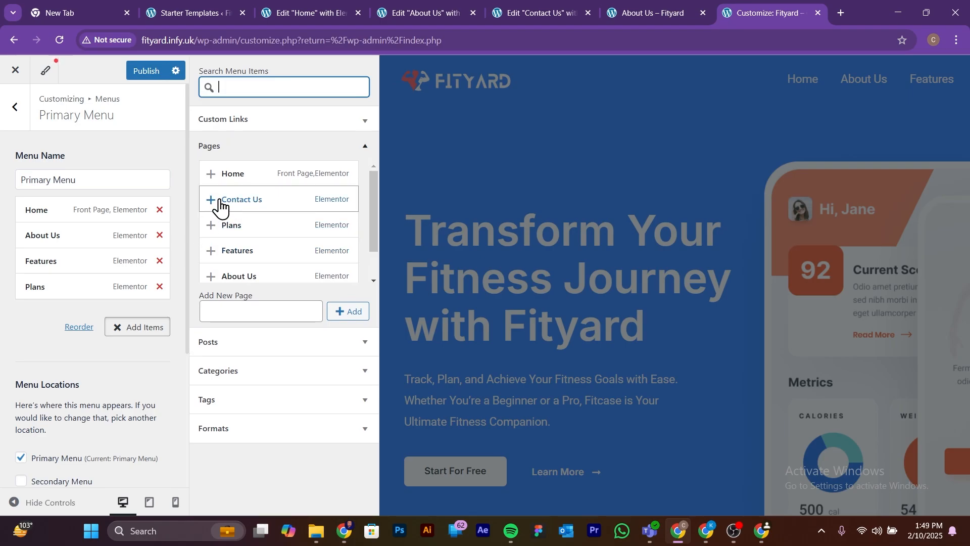
left_click(212, 202)
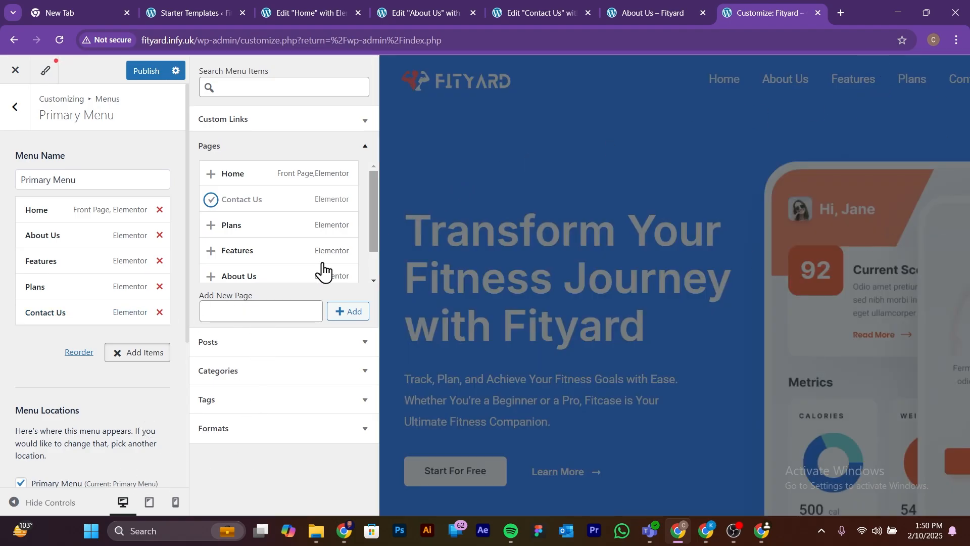
scroll(157, 385, "down", 1)
scroll(123, 141, "up", 1)
left_click(143, 71)
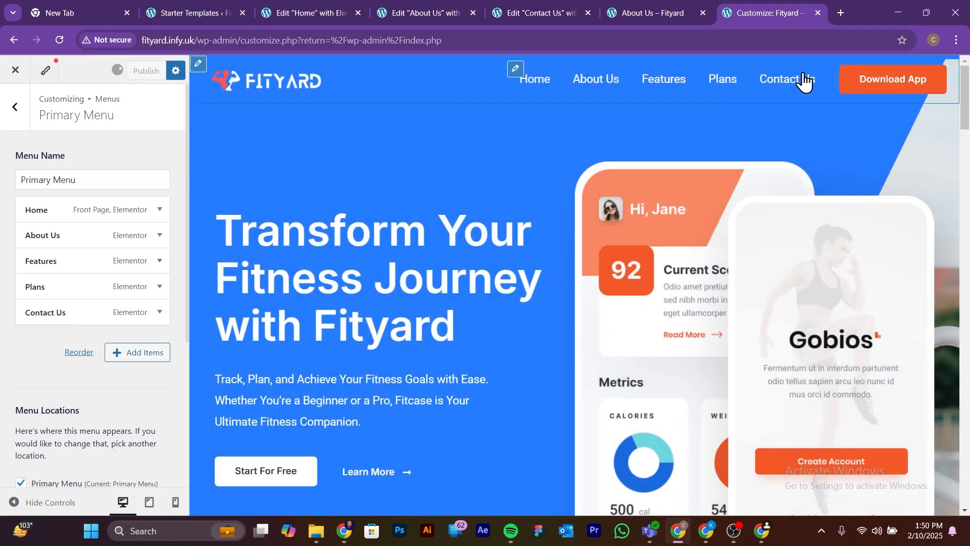
left_click(794, 81)
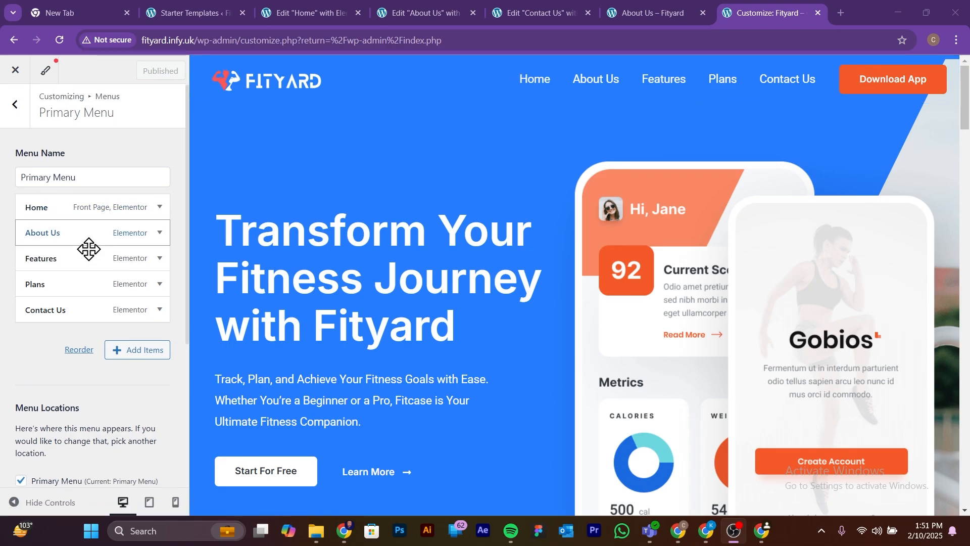
Step: Leave the Primary Menu settings, return to the main customizer options and open Site Identity
scroll(91, 256, "down", 4)
scroll(92, 262, "up", 4)
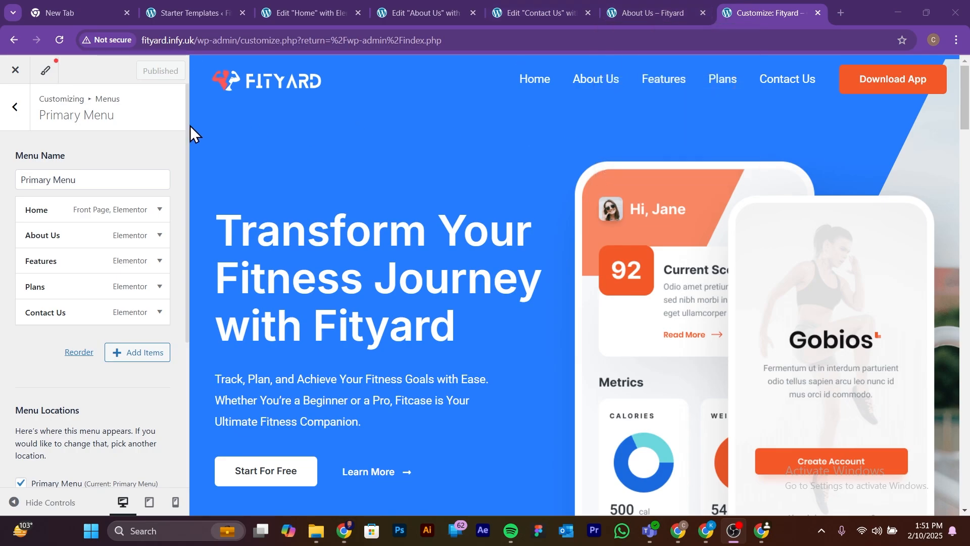
left_click(15, 108)
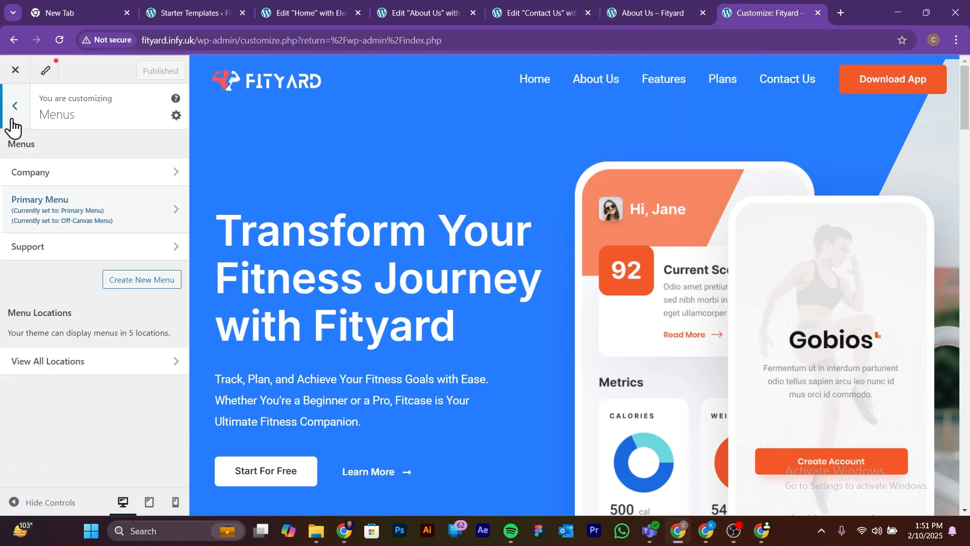
left_click(15, 115)
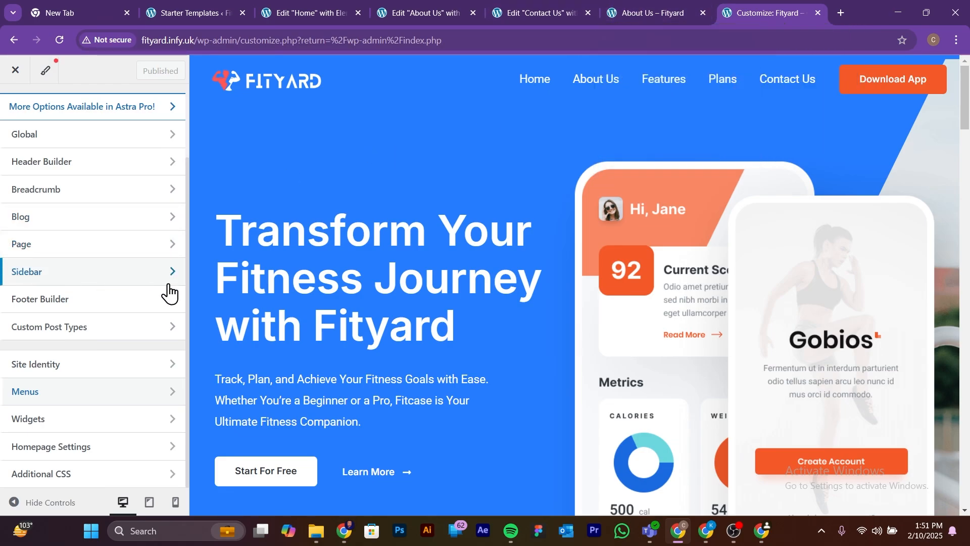
scroll(126, 295, "up", 2)
scroll(126, 283, "down", 1)
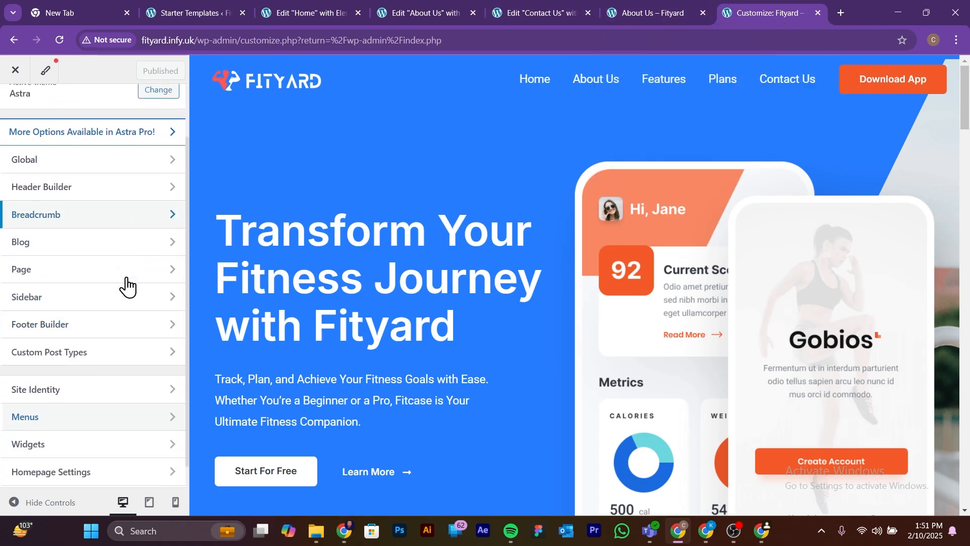
scroll(126, 283, "down", 1)
left_click(95, 363)
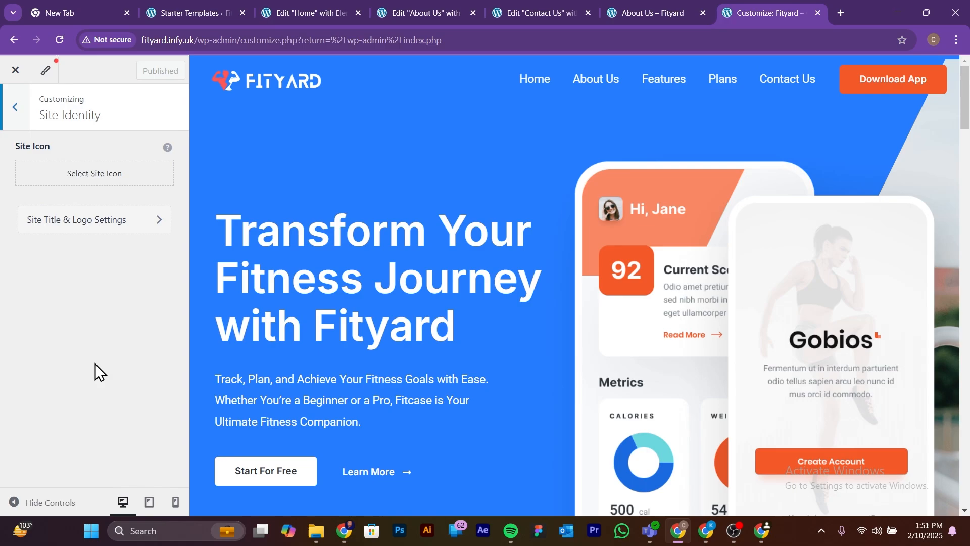
Step: Upload the Fav Icon image from the Web Design with Premade Template folder, set it as the site icon without cropping and publish
left_click(116, 175)
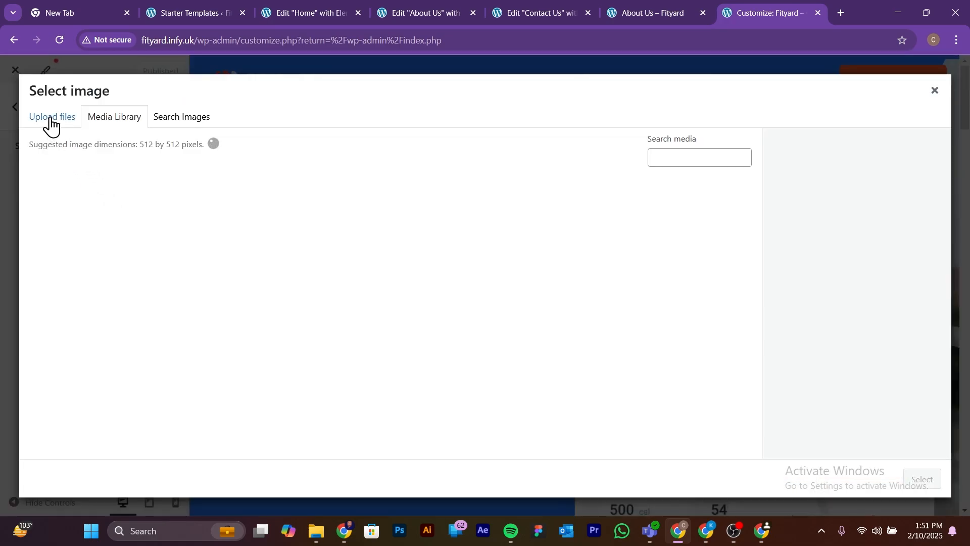
left_click(51, 120)
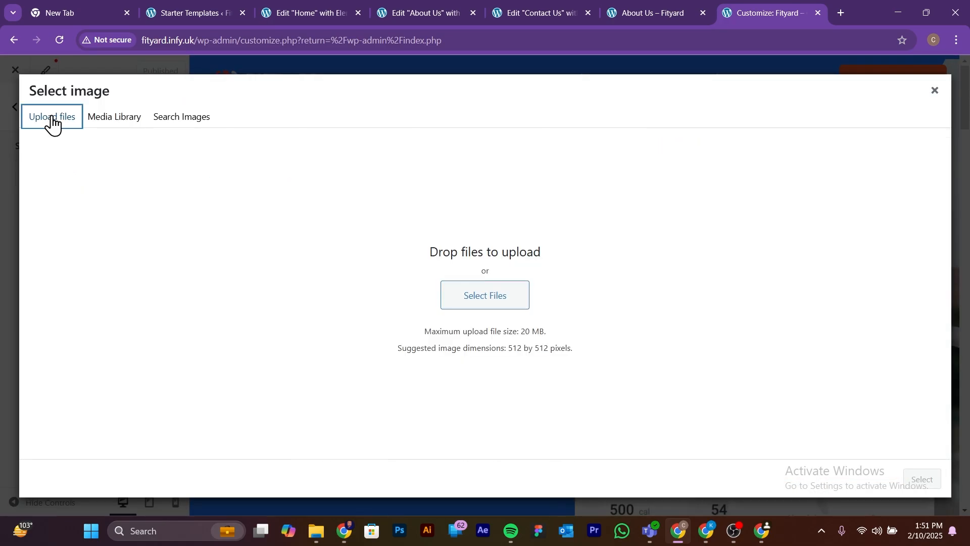
left_click(497, 306)
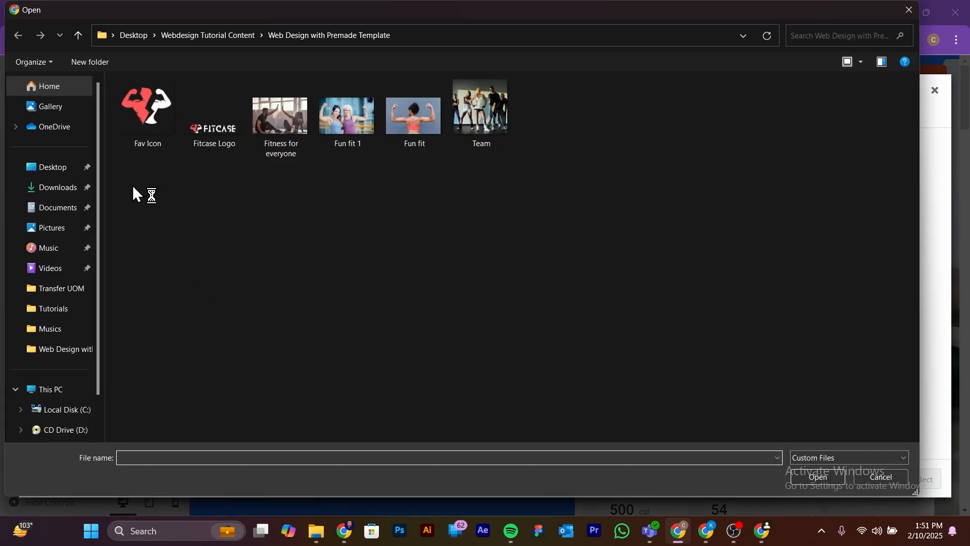
left_click(142, 108)
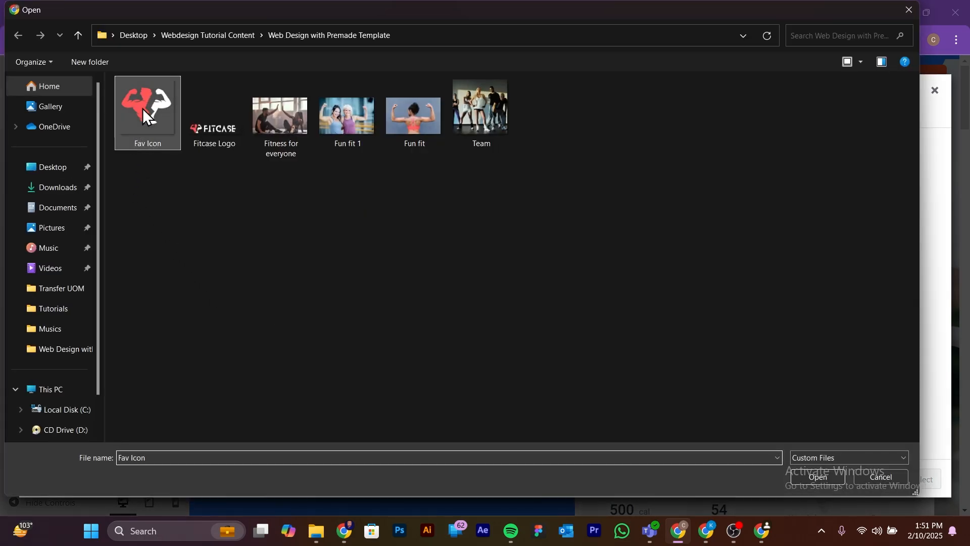
left_click(821, 481)
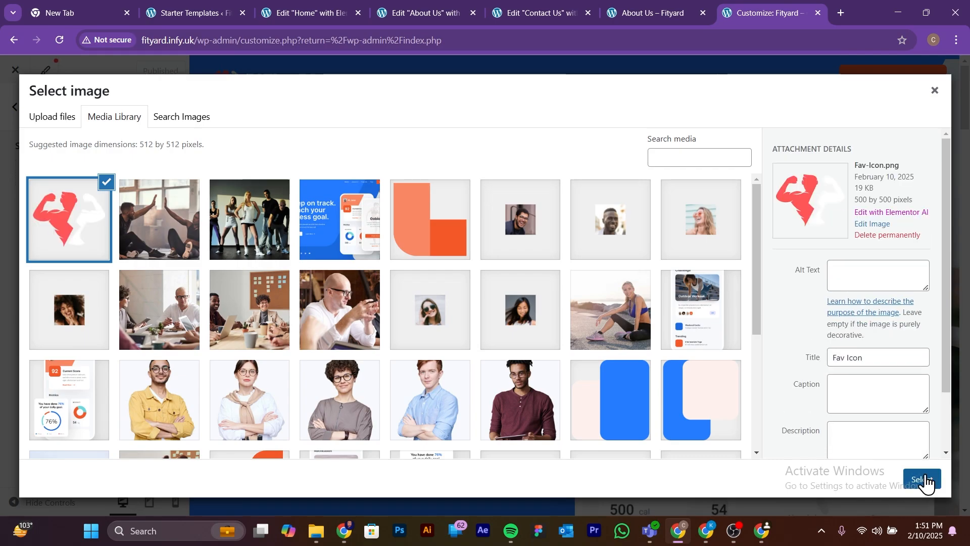
left_click(925, 480)
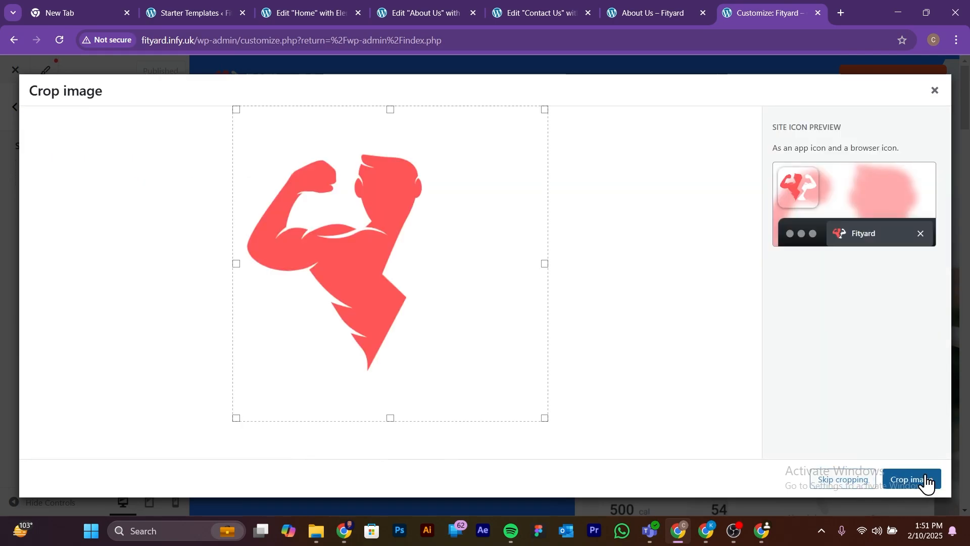
left_click(858, 484)
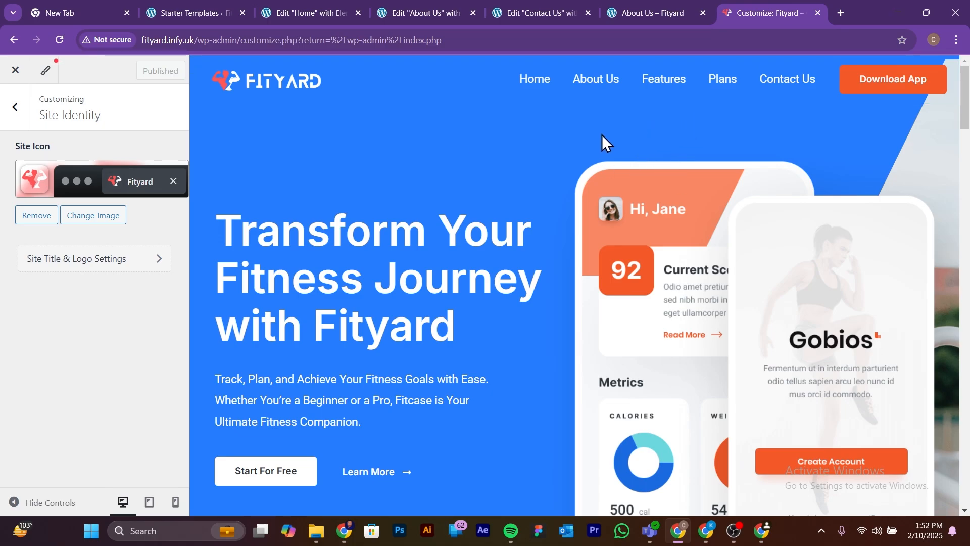
Step: Load the live site at fityard.infy.uk and follow its navigation link to the Contact Us page
left_click(474, 40)
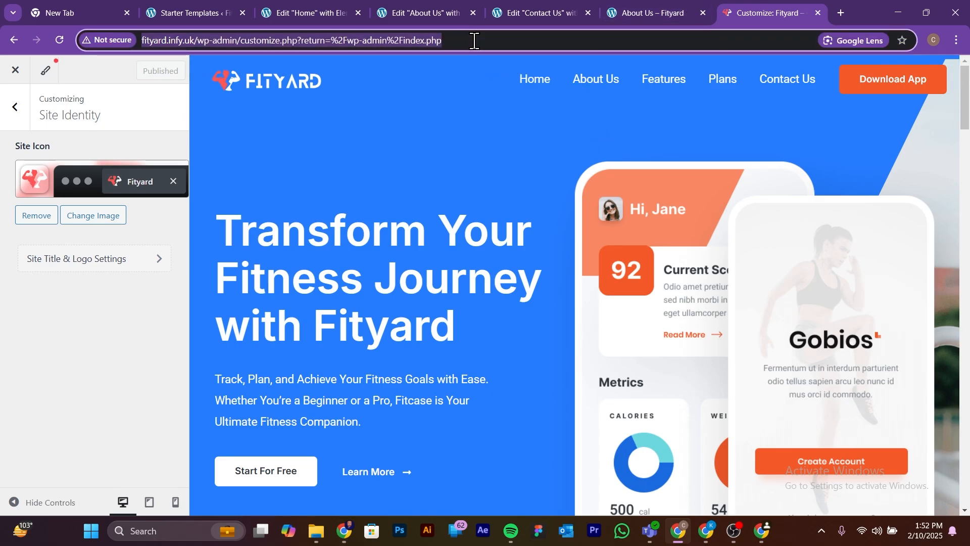
type("fityard.infy.uk")
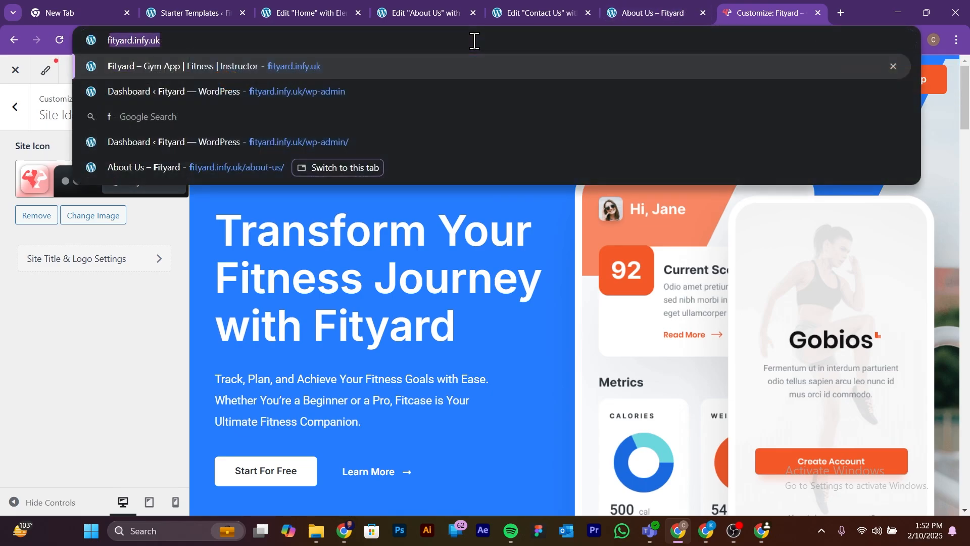
key("Return")
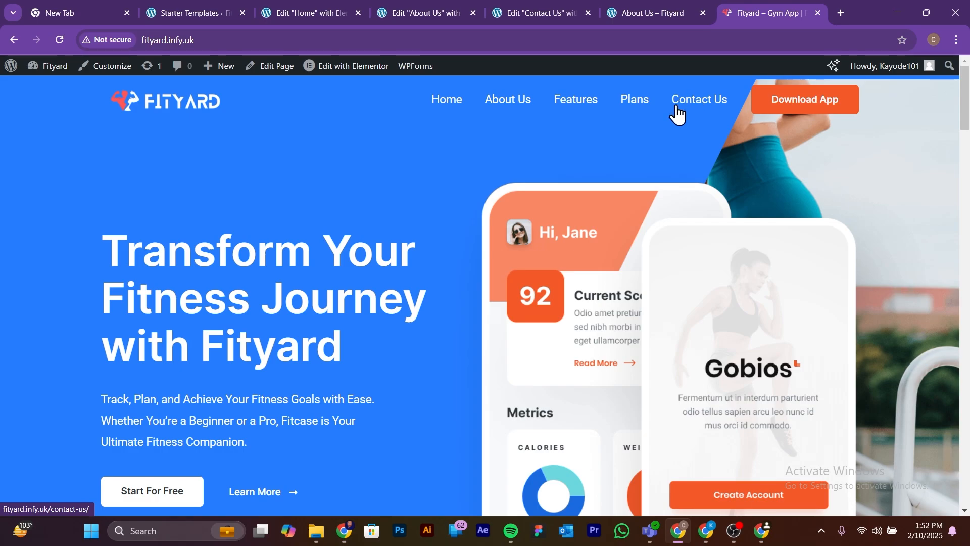
left_click(702, 94)
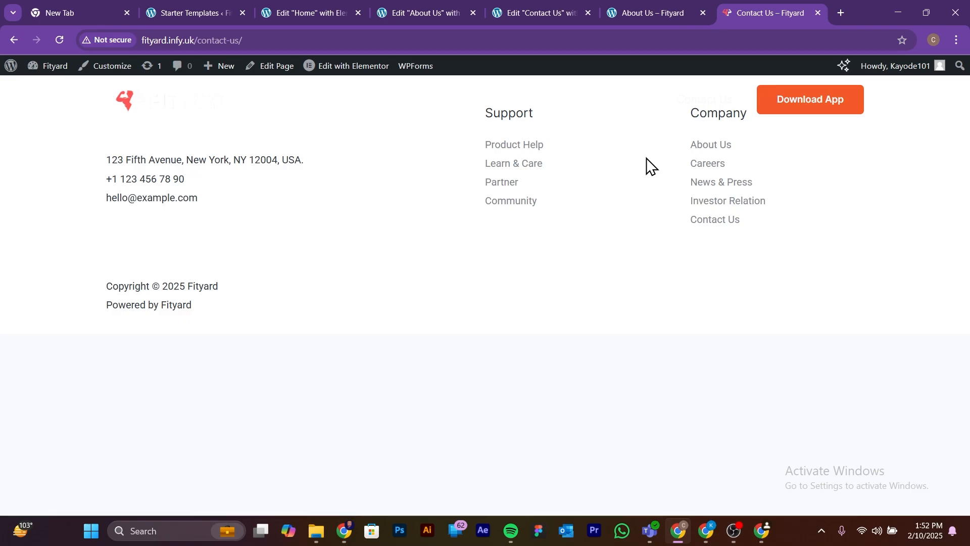
Step: Publish the Contact Us page from its Elementor editor, then reload the live page and check its header, hero and footer
left_click(546, 4)
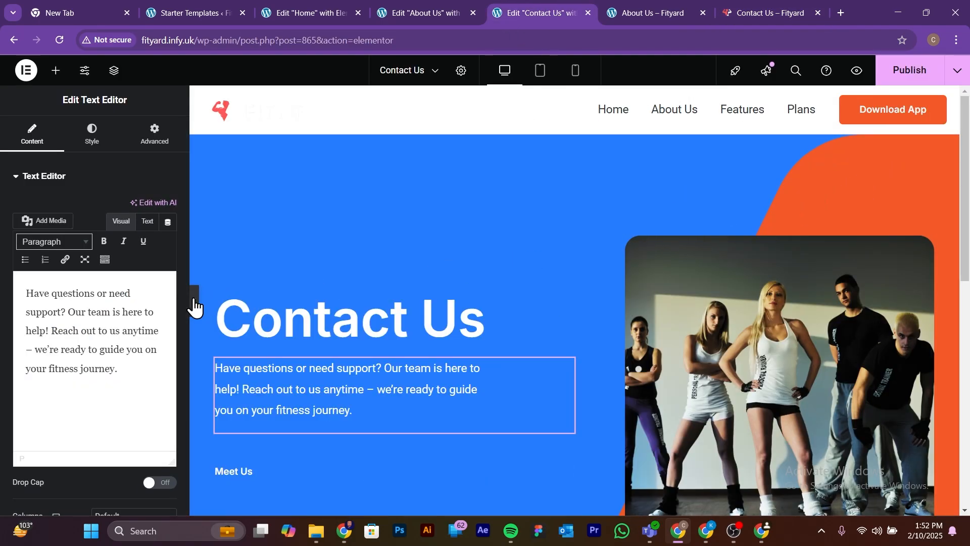
left_click(919, 75)
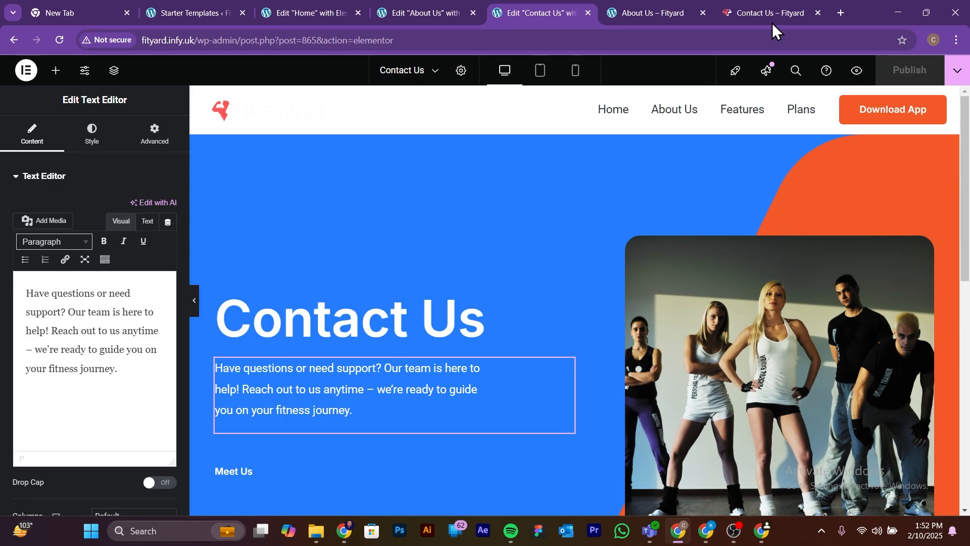
left_click(772, 2)
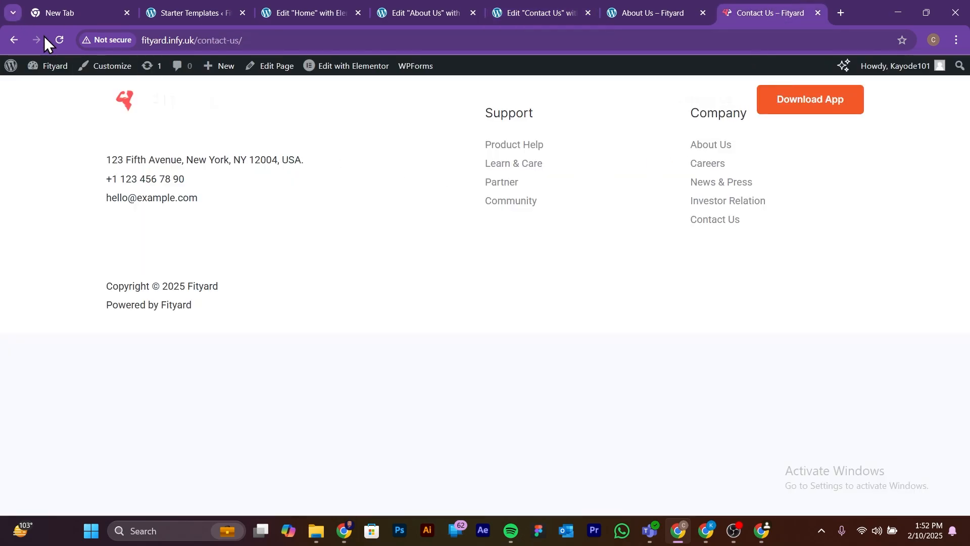
left_click(60, 41)
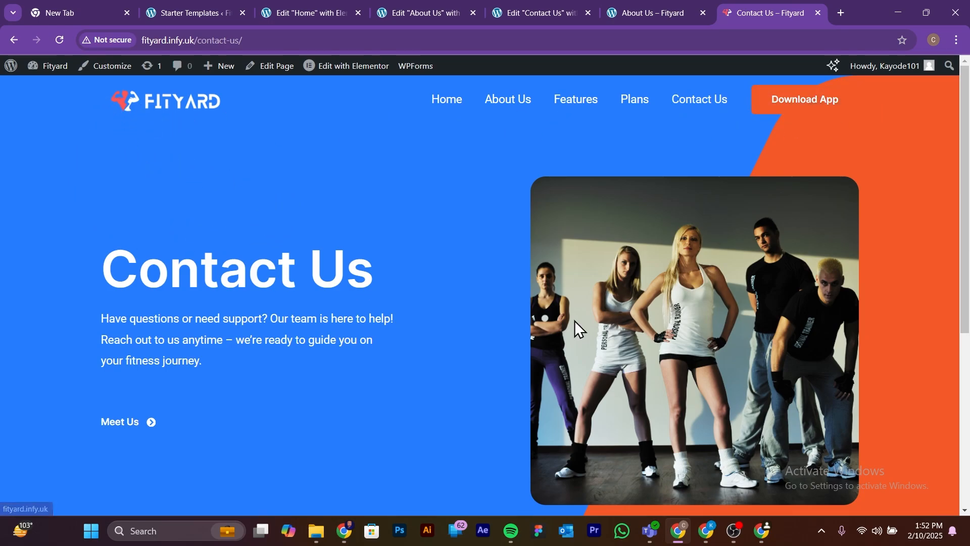
scroll(740, 338, "down", 6)
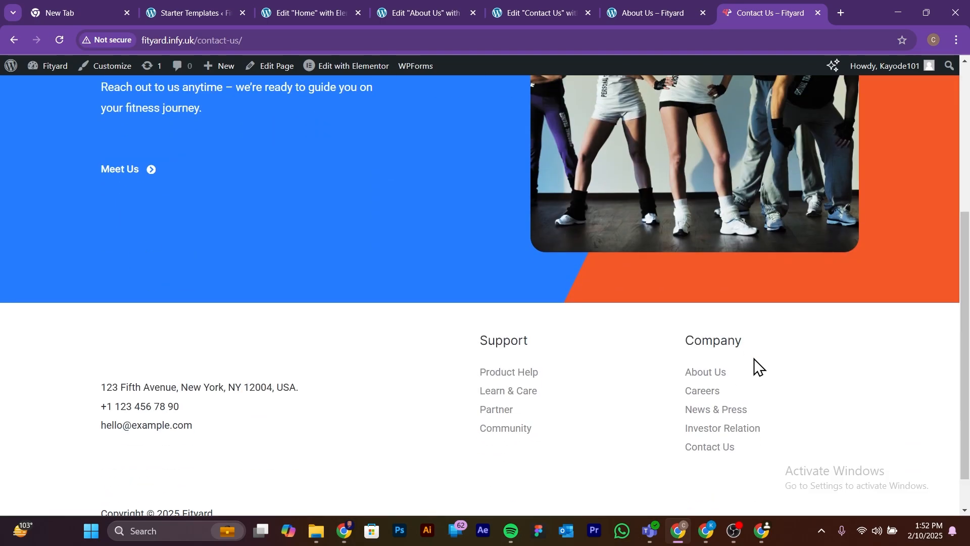
scroll(760, 370, "up", 6)
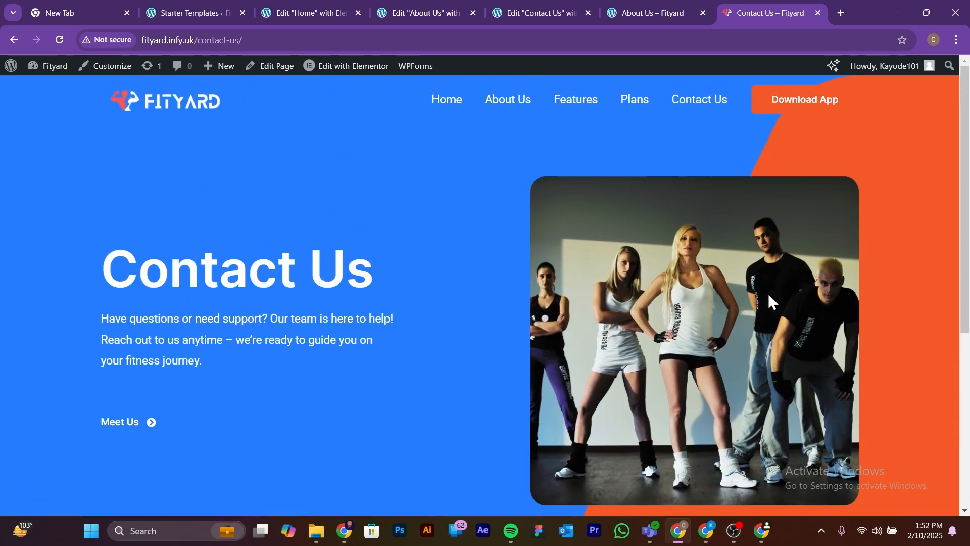
scroll(698, 328, "down", 3)
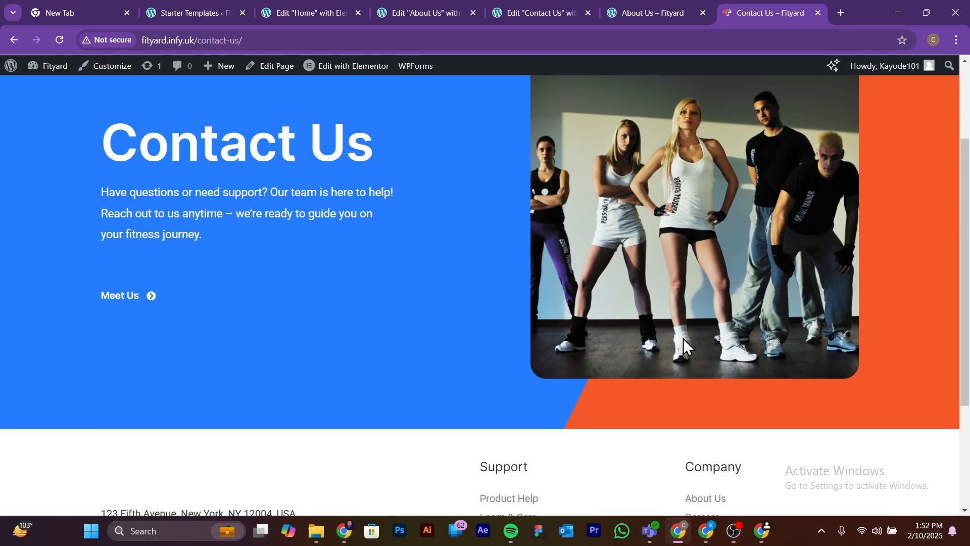
Step: Open the live Contact Us page for editing in Elementor
scroll(622, 281, "down", 1)
scroll(216, 125, "up", 4)
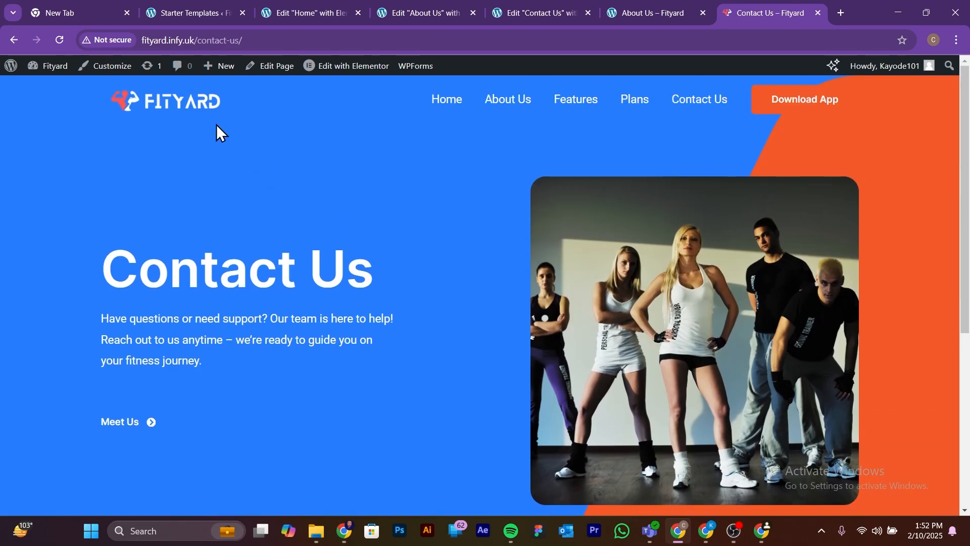
mouse_move(346, 69)
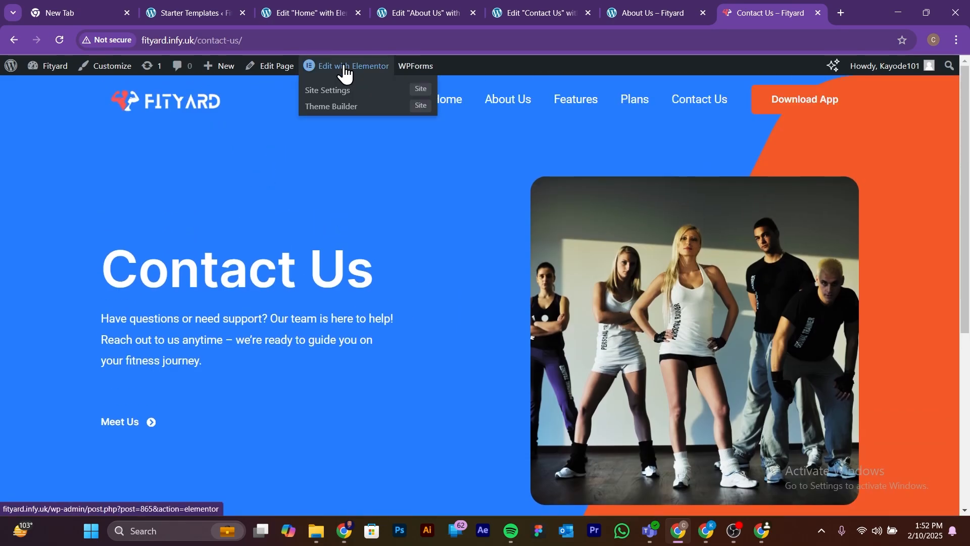
left_click(347, 71)
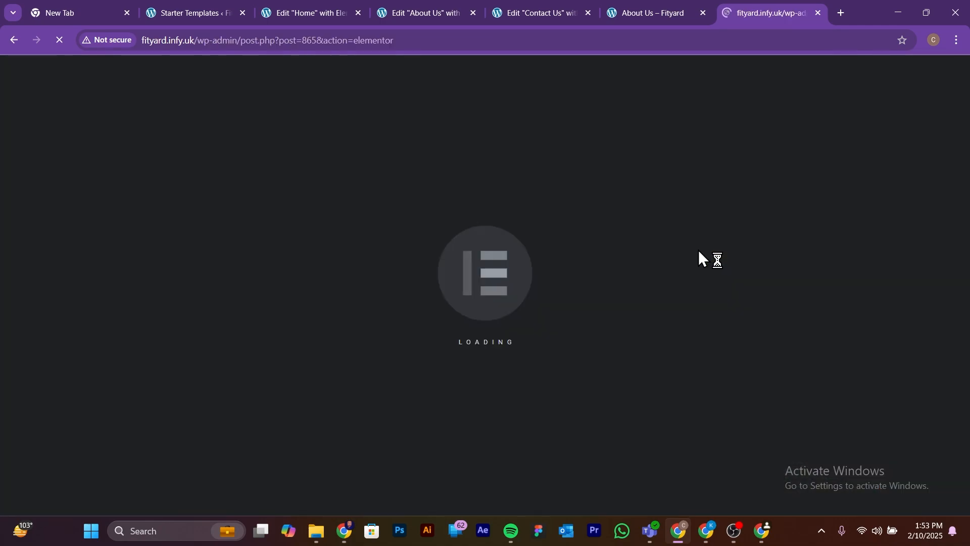
Step: Look over the Contact Us page in the editor, from the hero section to the empty widget area and footer
scroll(698, 254, "down", 5)
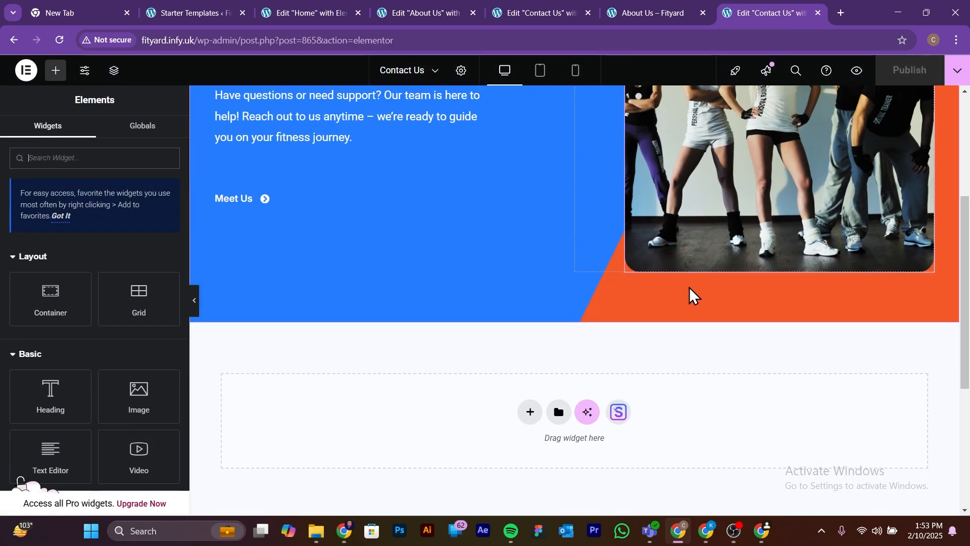
scroll(641, 325, "up", 5)
scroll(638, 329, "down", 5)
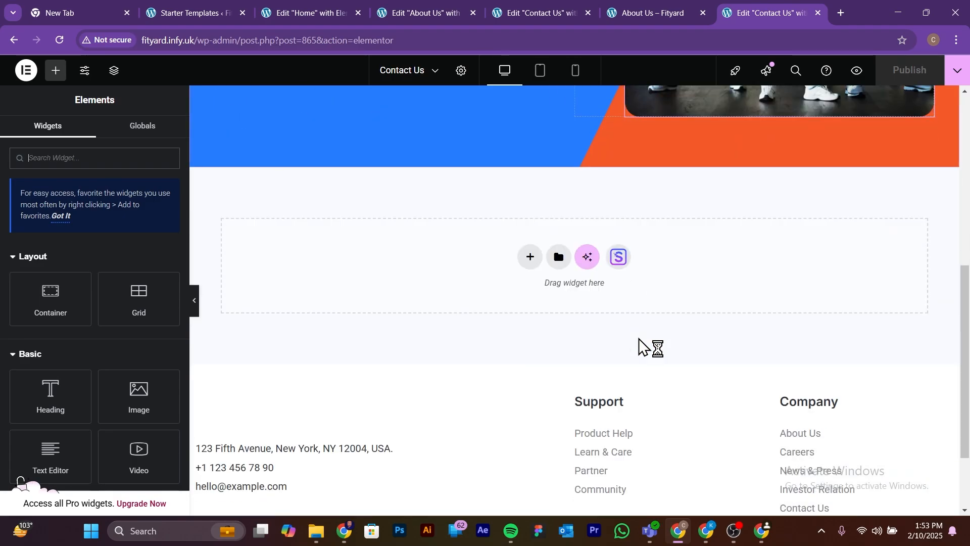
scroll(639, 338, "up", 5)
scroll(639, 338, "down", 5)
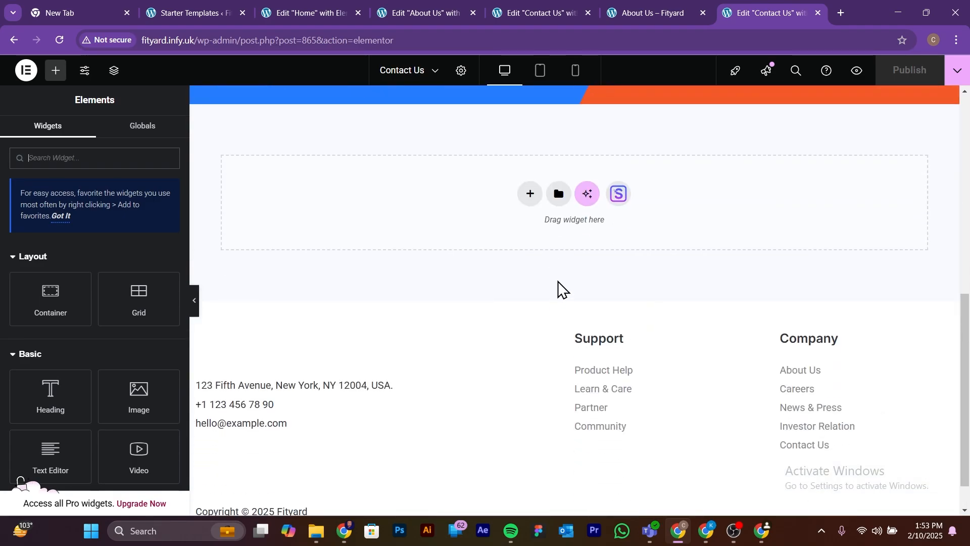
scroll(592, 251, "up", 1)
scroll(688, 310, "up", 1)
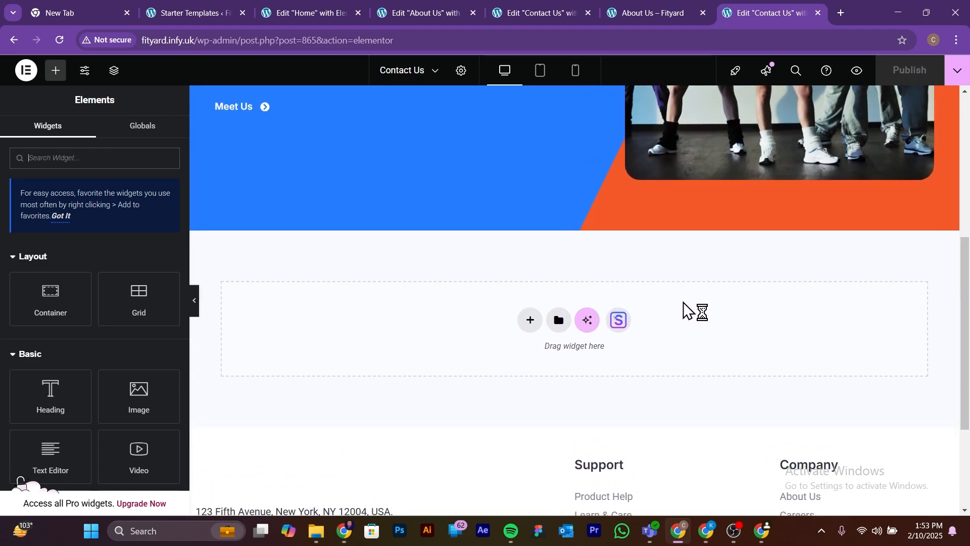
scroll(712, 355, "up", 1)
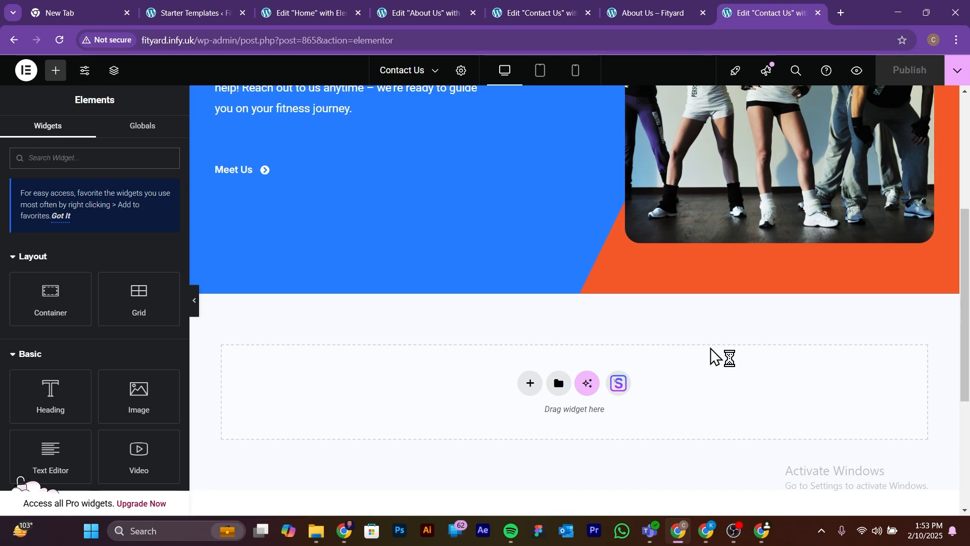
scroll(711, 348, "up", 5)
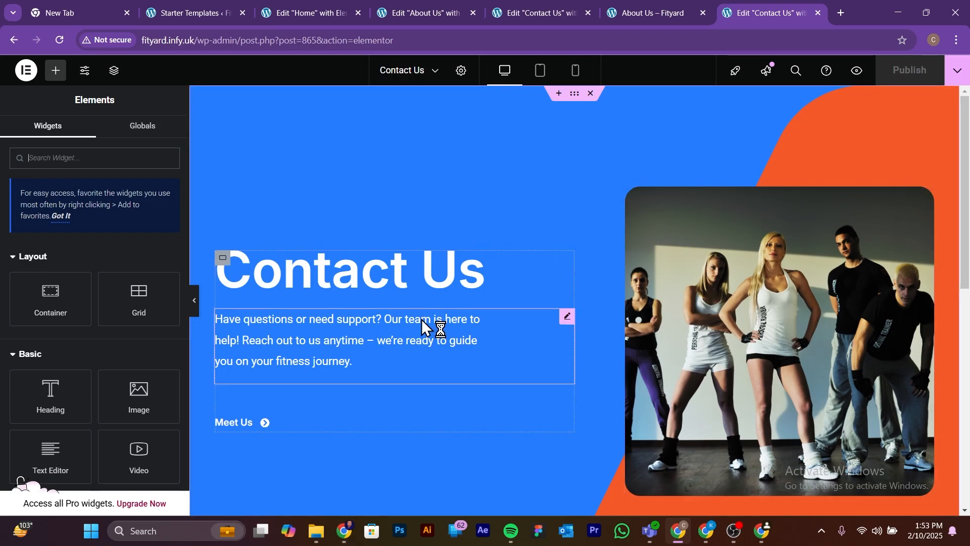
Step: Preview the Contact Us page in the mobile layout and return to the desktop layout
left_click(576, 70)
scroll(554, 281, "down", 3)
scroll(553, 282, "up", 4)
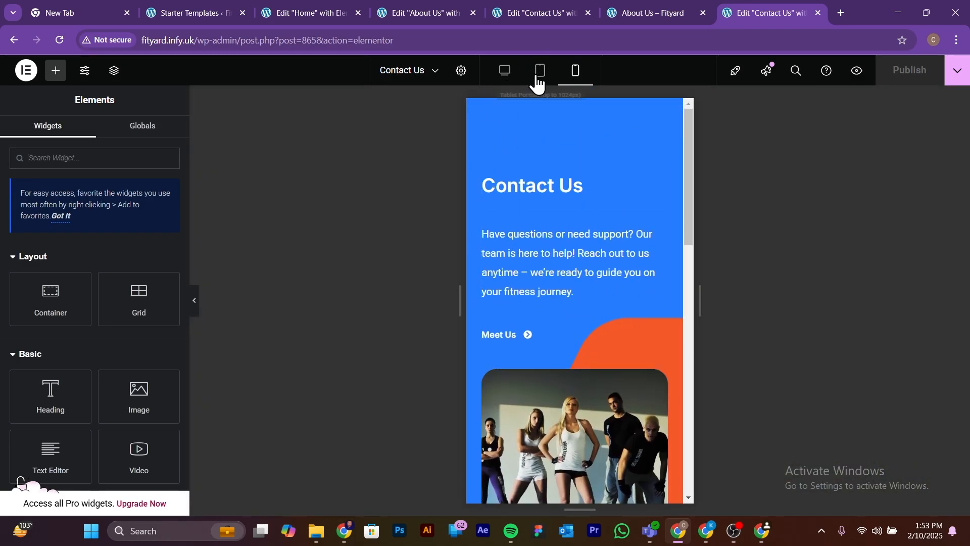
left_click(504, 73)
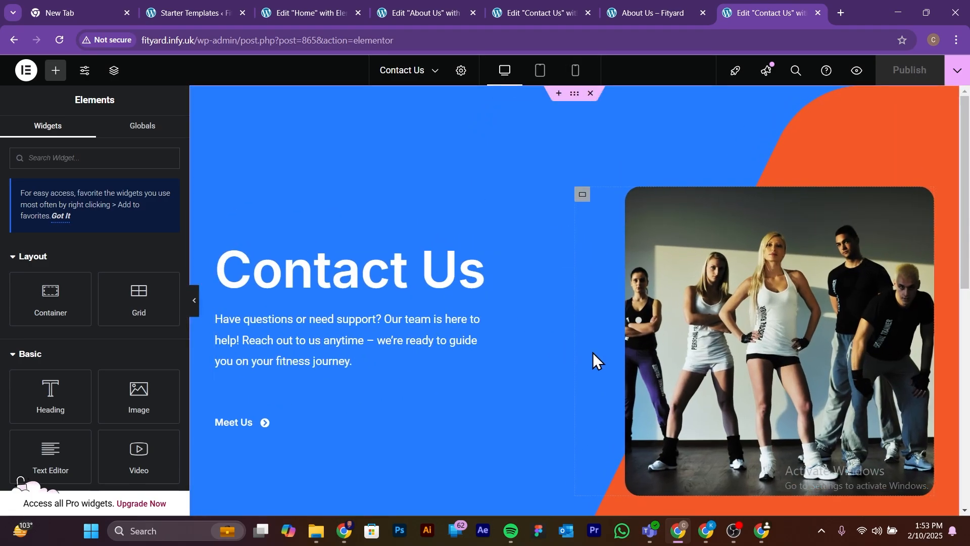
Step: Open the Starter Templates library from the empty area below the hero and search its pages for "contact"
scroll(594, 356, "down", 6)
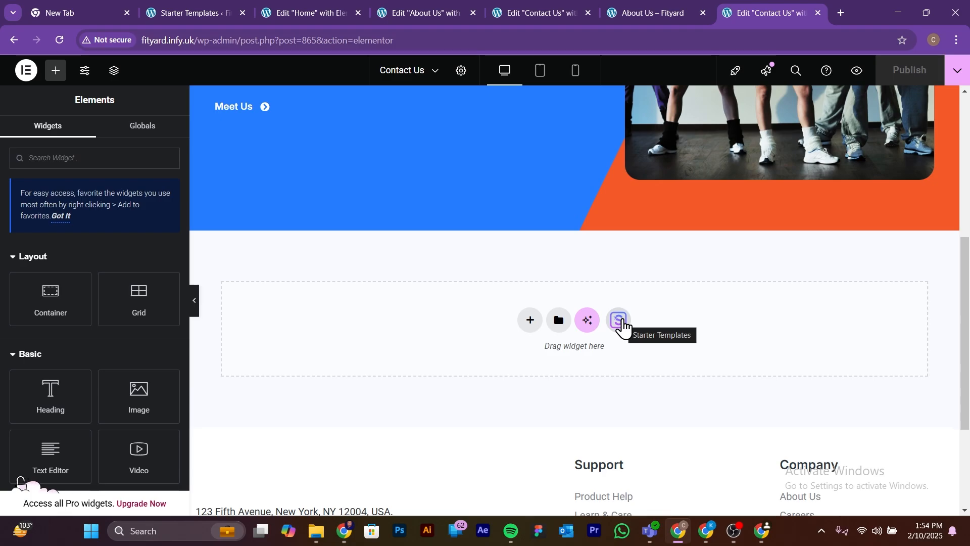
left_click(623, 320)
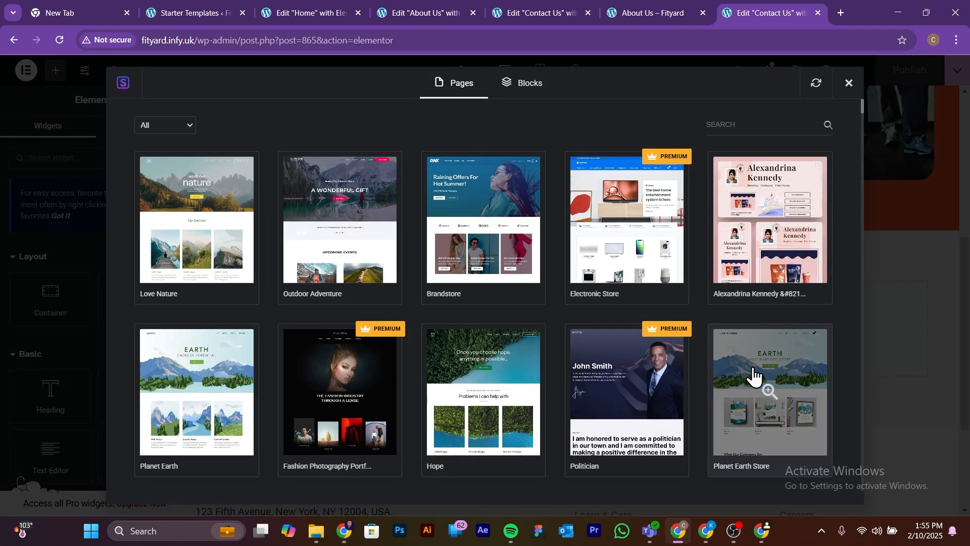
left_click(727, 125)
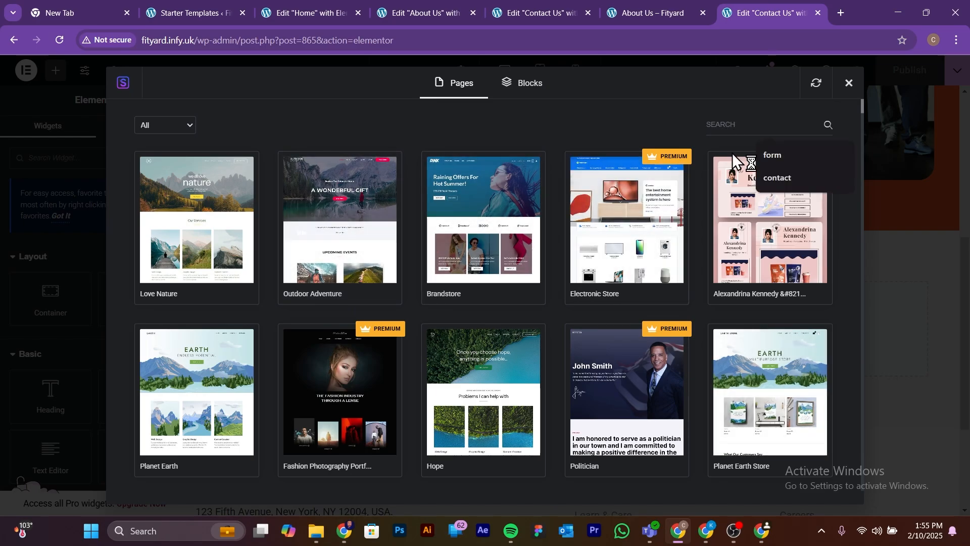
left_click(777, 177)
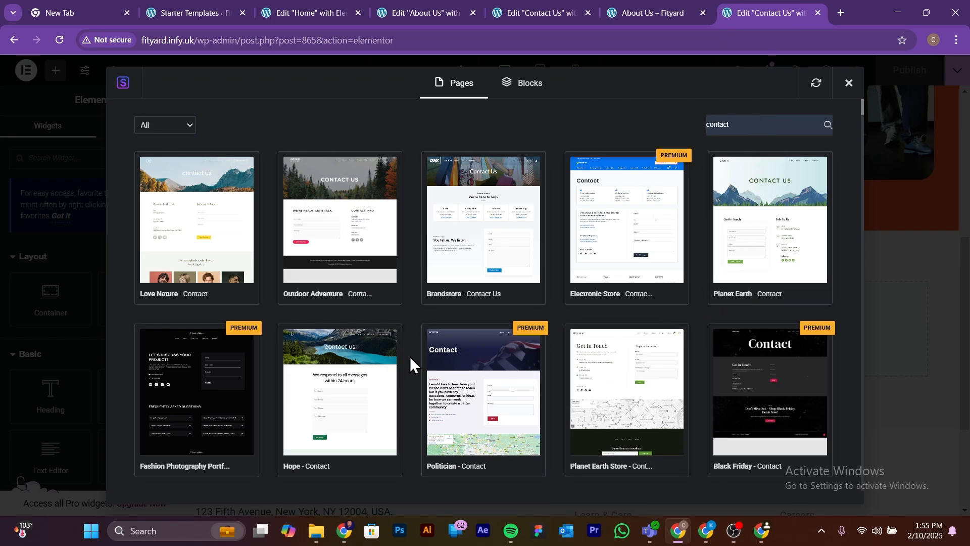
scroll(571, 361, "down", 1)
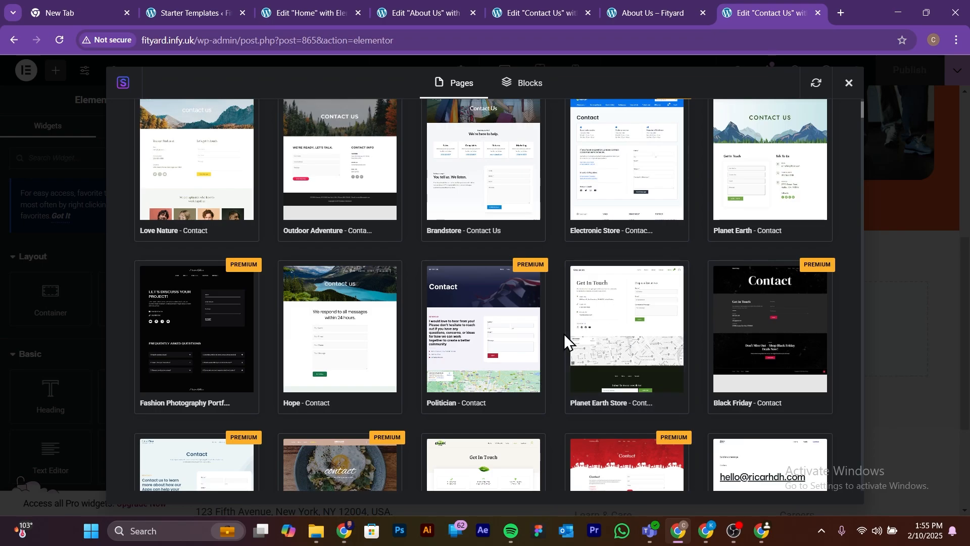
scroll(439, 342, "down", 2)
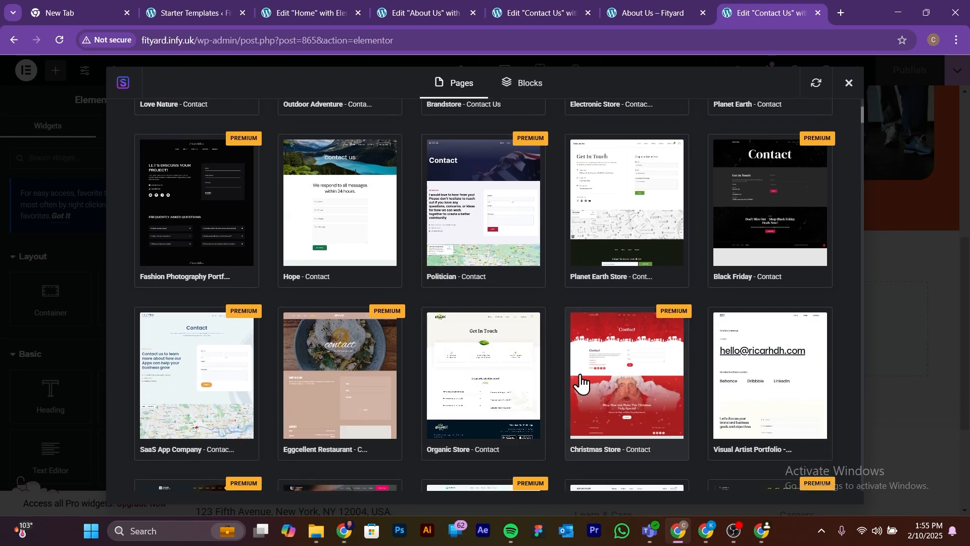
scroll(538, 346, "up", 1)
scroll(556, 338, "up", 1)
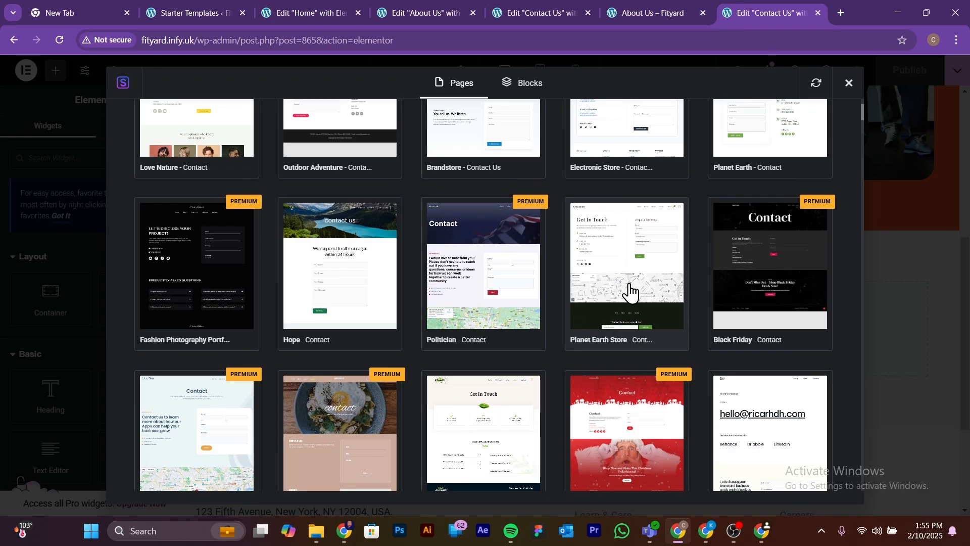
scroll(640, 331, "up", 2)
scroll(628, 340, "up", 1)
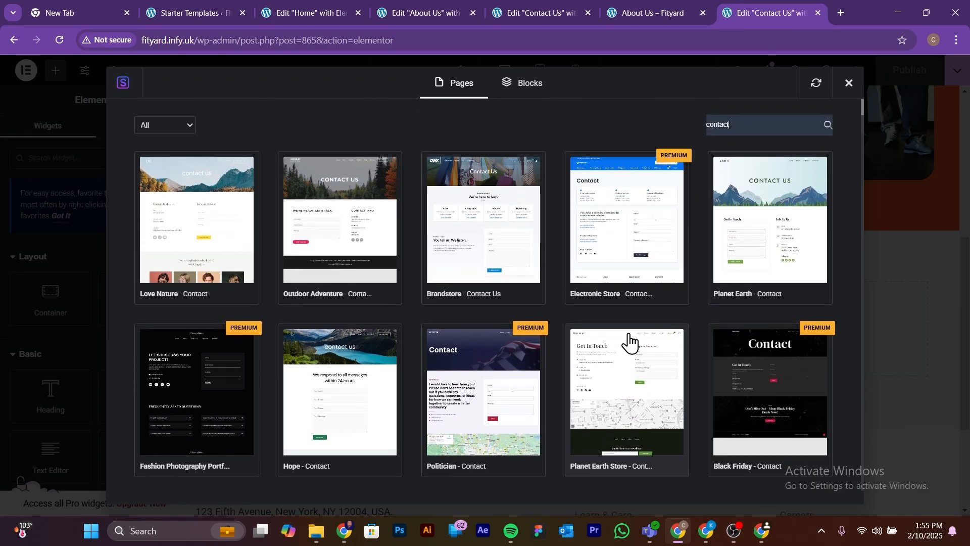
Step: Preview the Planet Earth Store contact template and import a contact page template below the hero section
left_click(613, 375)
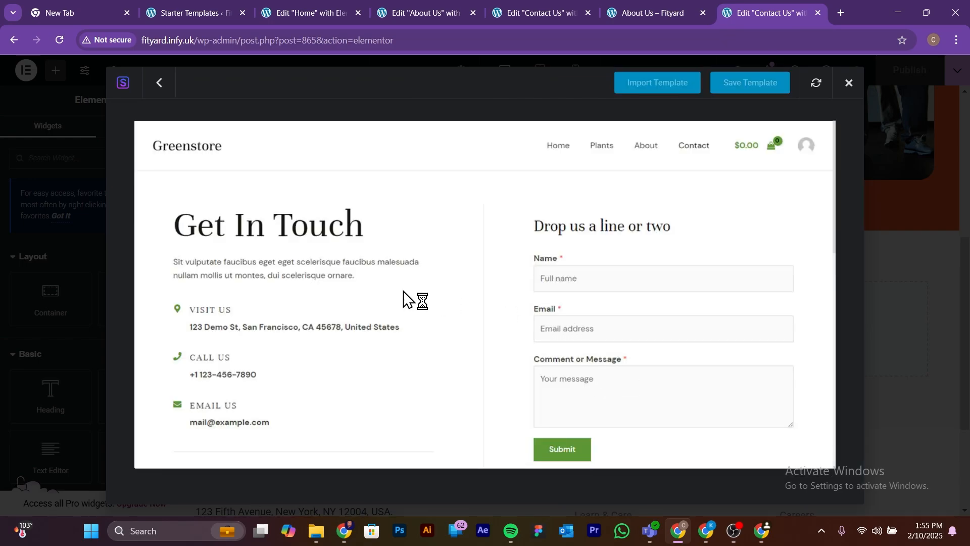
scroll(403, 299, "down", 3)
scroll(327, 321, "up", 3)
scroll(601, 271, "down", 6)
scroll(604, 285, "up", 6)
scroll(604, 281, "down", 5)
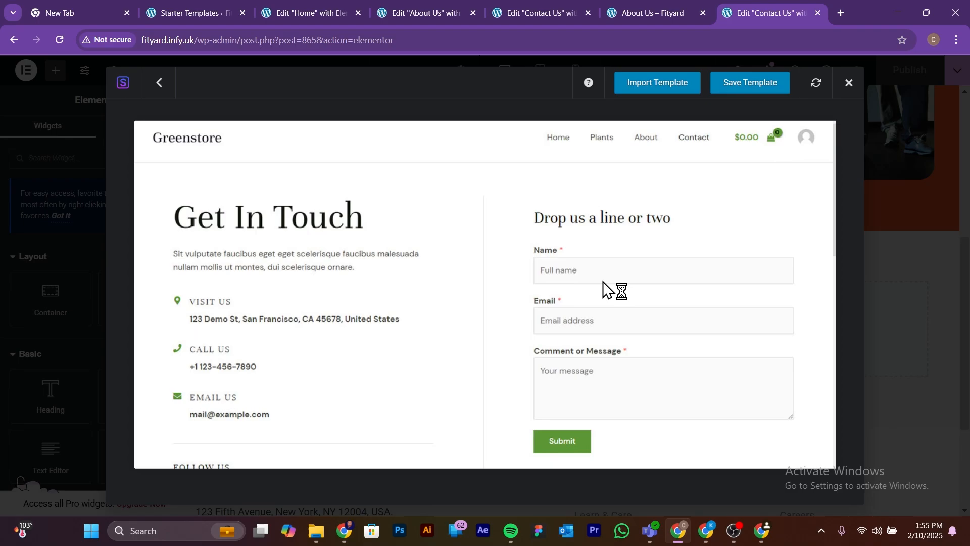
scroll(603, 281, "up", 5)
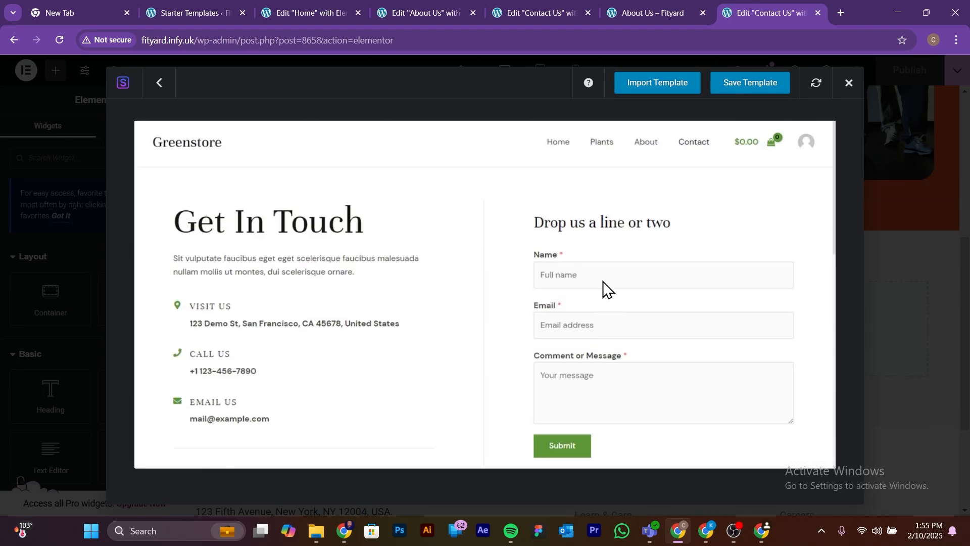
left_click(677, 84)
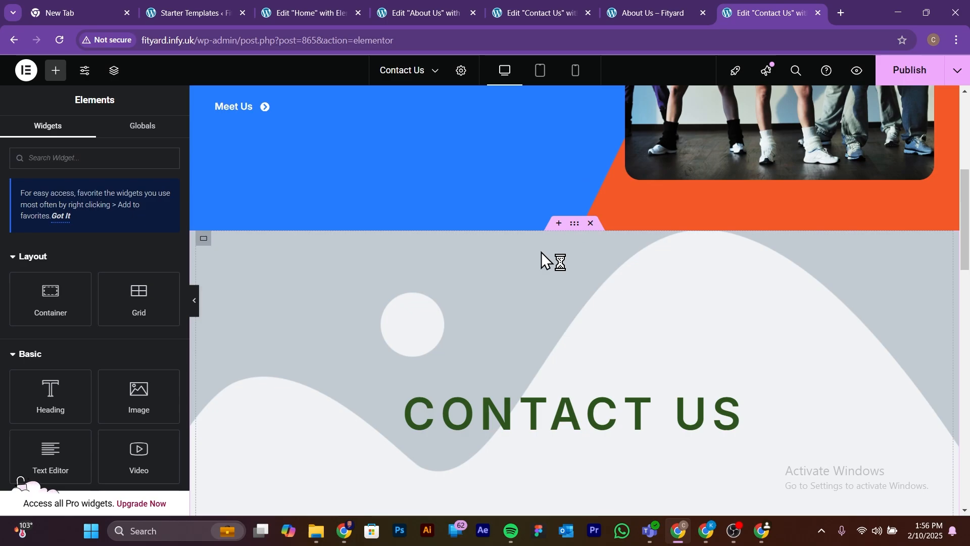
Step: Collapse the editing panel and check the imported contact sections at full width below the hero
scroll(550, 384, "up", 5)
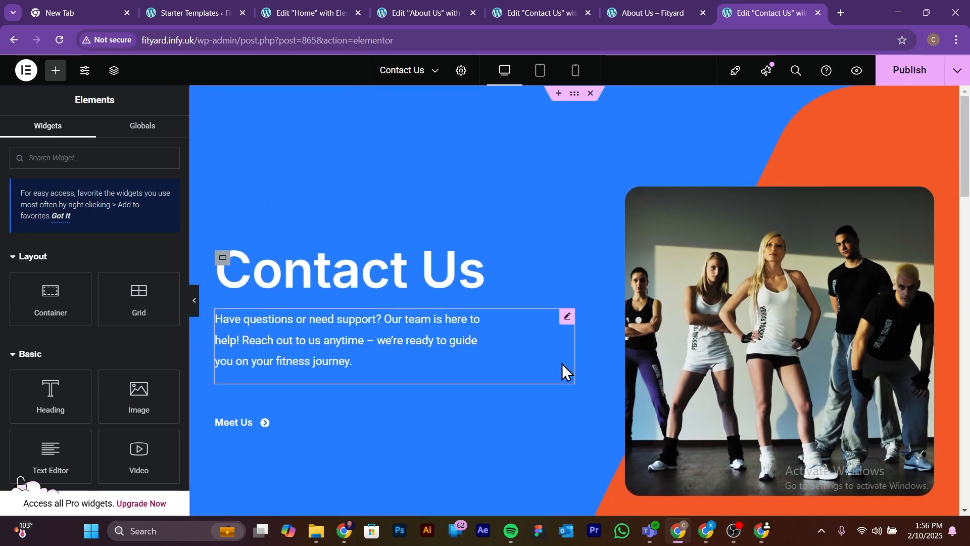
left_click(195, 300)
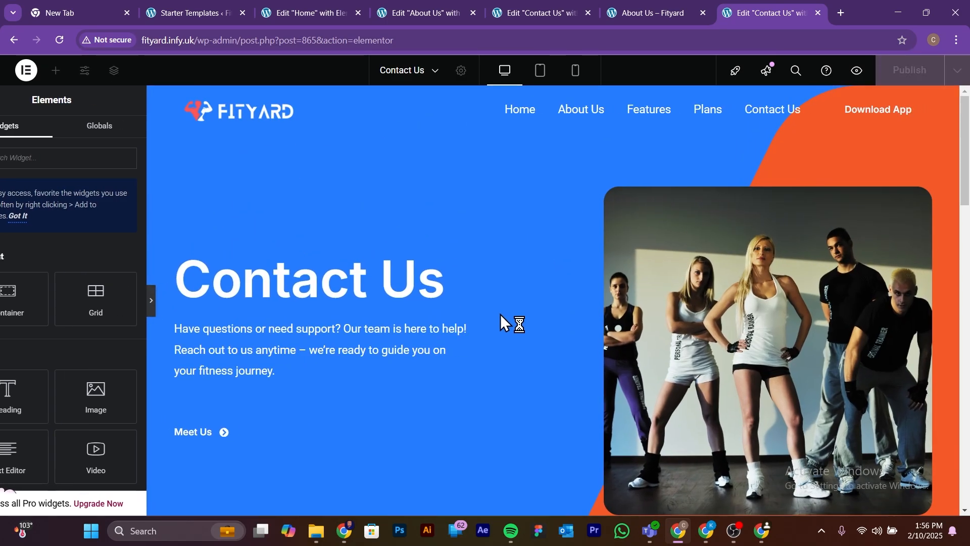
scroll(499, 323, "down", 10)
scroll(498, 323, "down", 4)
scroll(499, 326, "up", 12)
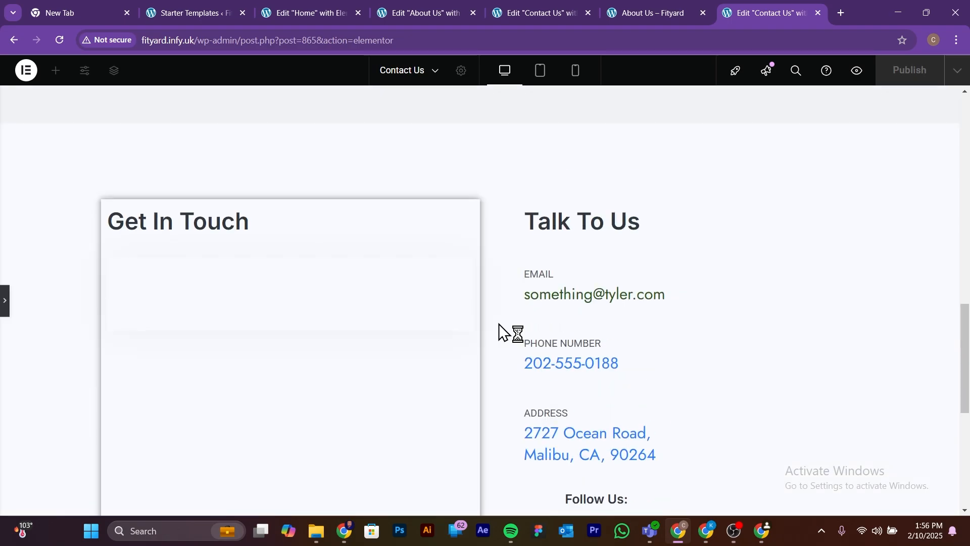
scroll(528, 316, "up", 3)
scroll(529, 316, "down", 2)
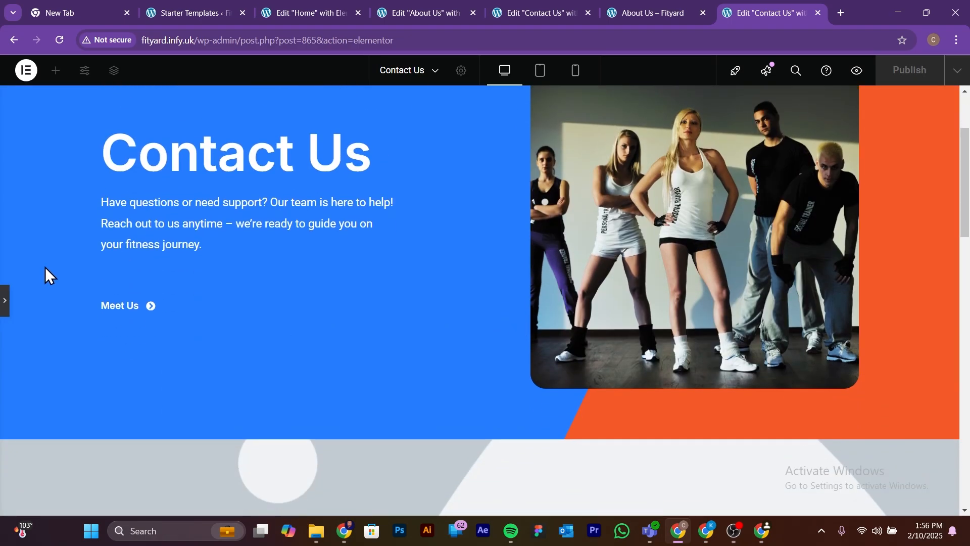
Step: Restore the editing panel and delete the imported CONTACT US banner section directly below the hero
left_click(5, 300)
scroll(325, 314, "down", 5)
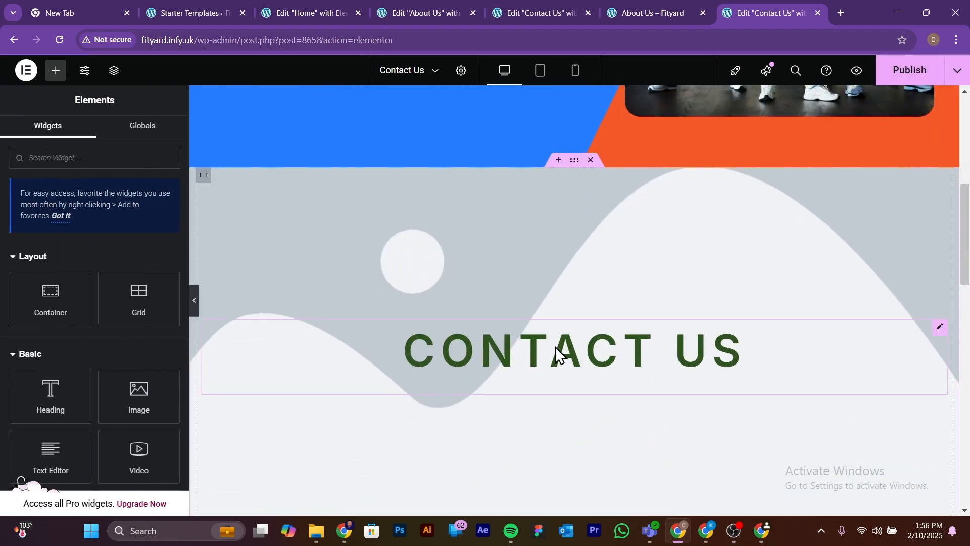
scroll(554, 356, "down", 3)
scroll(553, 355, "up", 4)
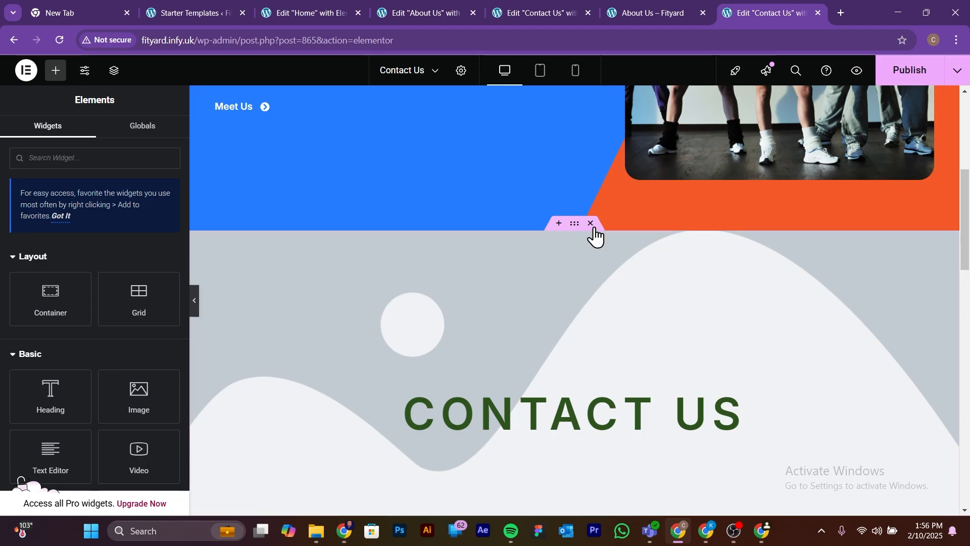
scroll(580, 262, "down", 3)
scroll(586, 293, "up", 4)
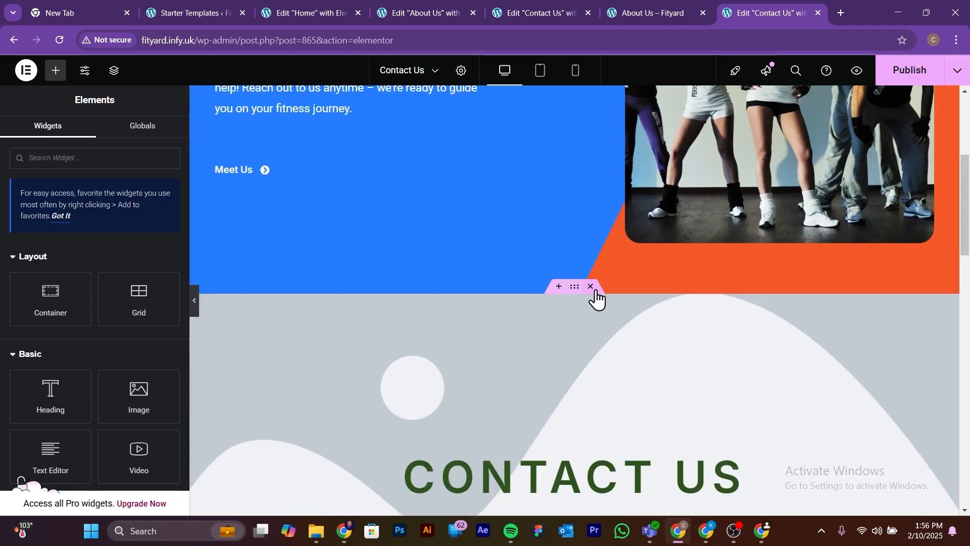
left_click(591, 286)
scroll(591, 369, "down", 1)
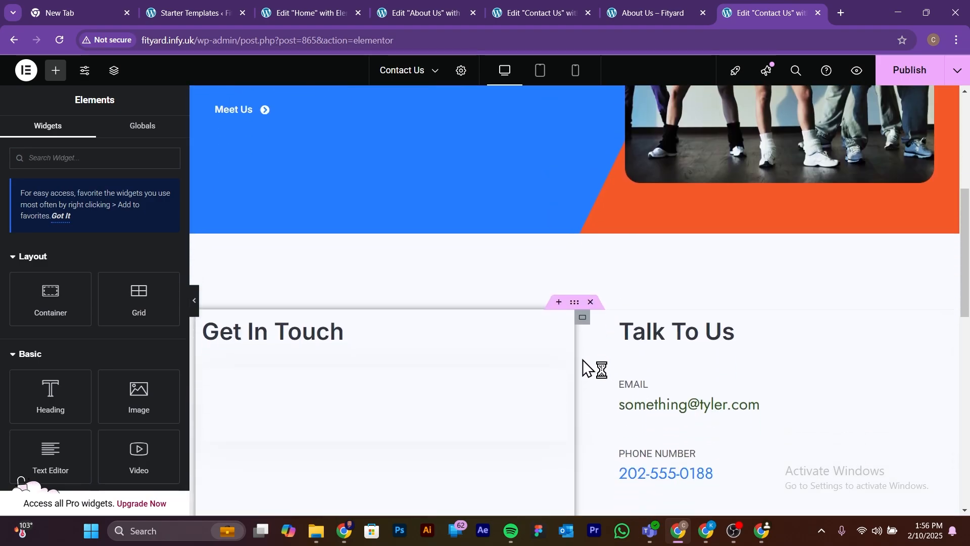
Step: View the Get In Touch and Talk To Us section at full width with the editing panel collapsed
left_click(194, 300)
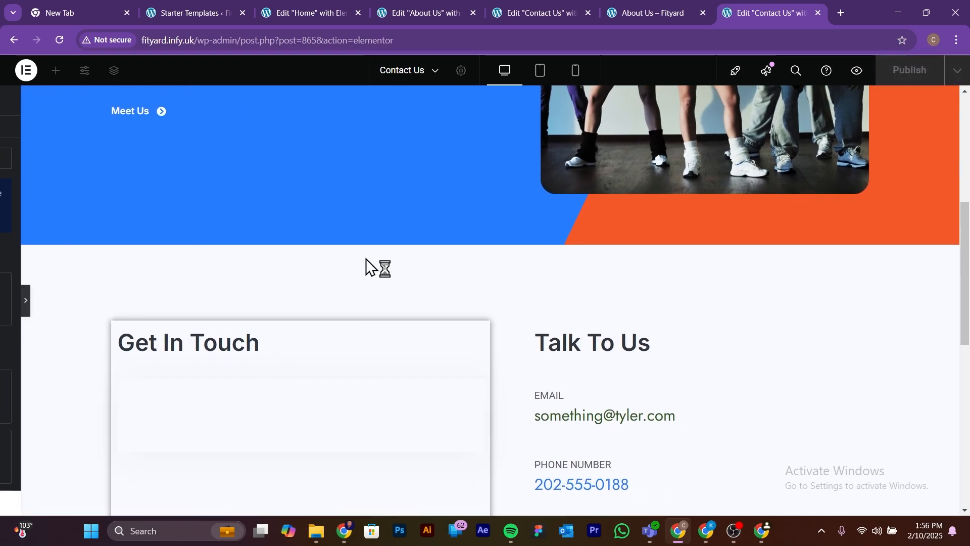
scroll(637, 293, "down", 4)
scroll(638, 314, "up", 2)
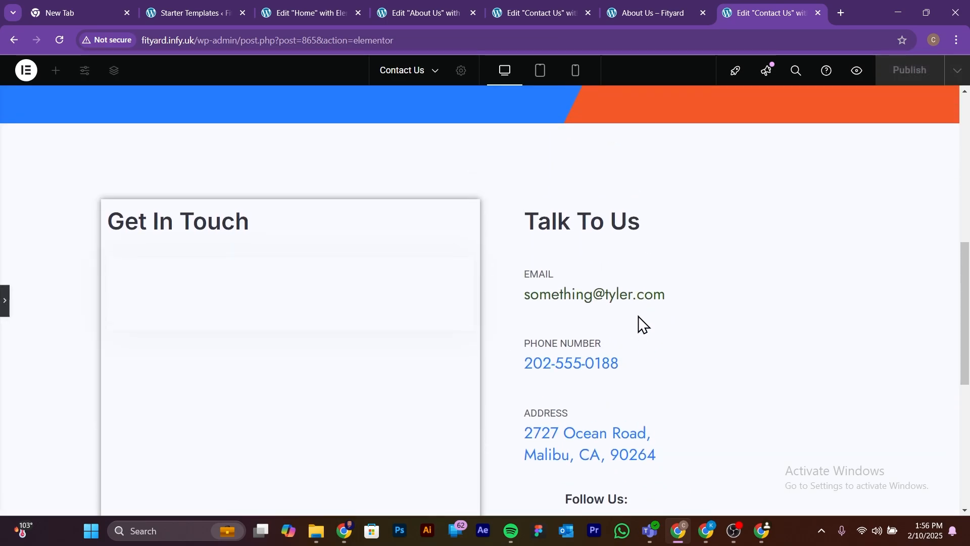
Step: Restore the editing panel and open the content settings of the EMAIL icon box under Talk To Us
left_click(4, 312)
left_click(655, 278)
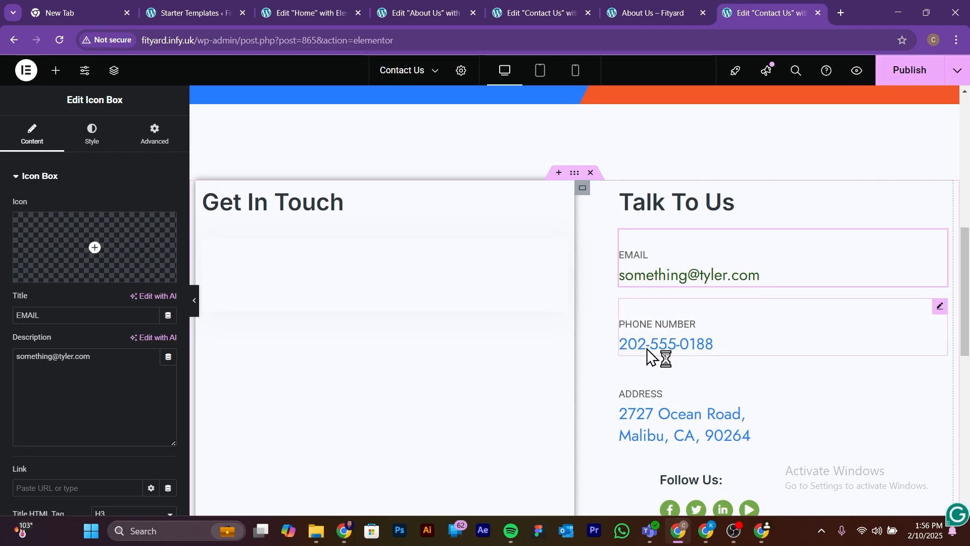
scroll(655, 454, "down", 1)
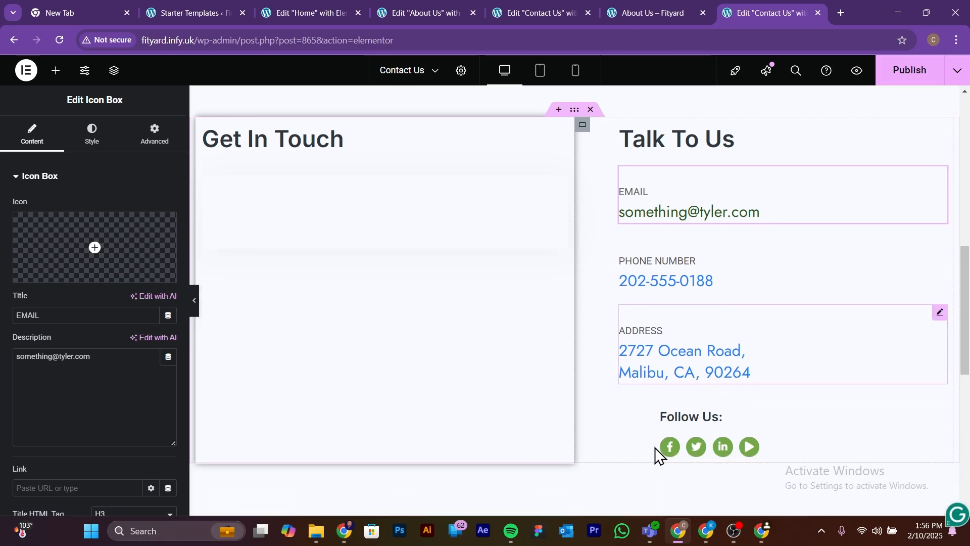
Step: Enter a trial link for the Facebook icon under Follow Us and clear it again
left_click(678, 458)
left_click(61, 228)
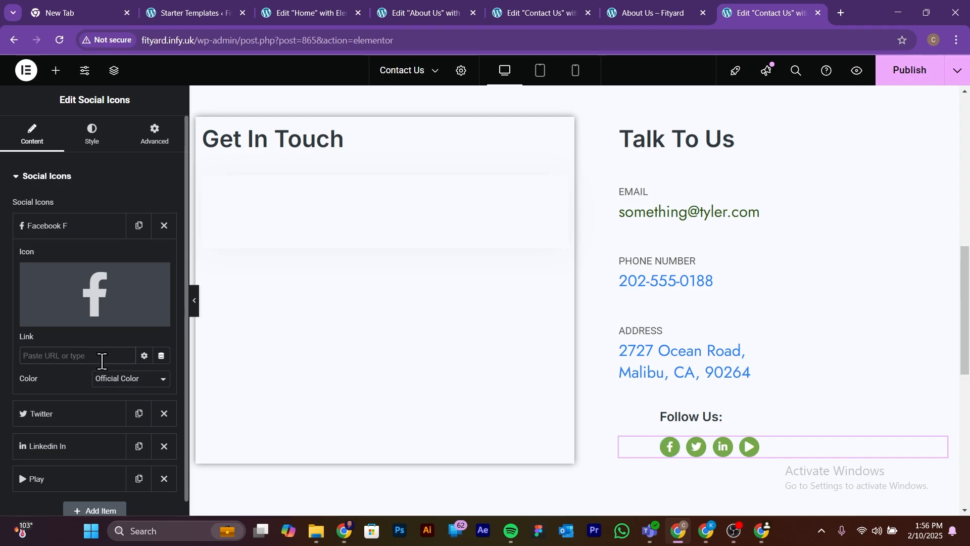
type("wwwdg")
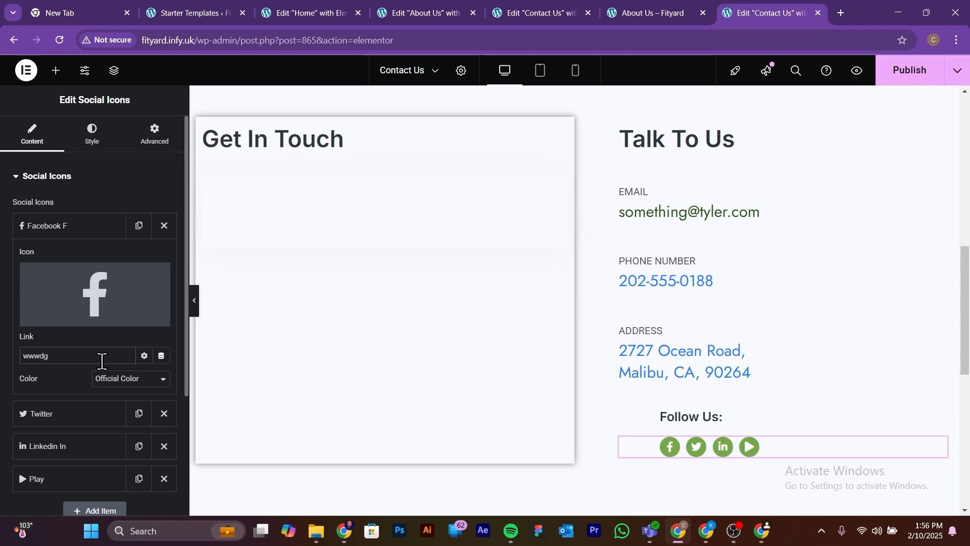
key("BackSpace")
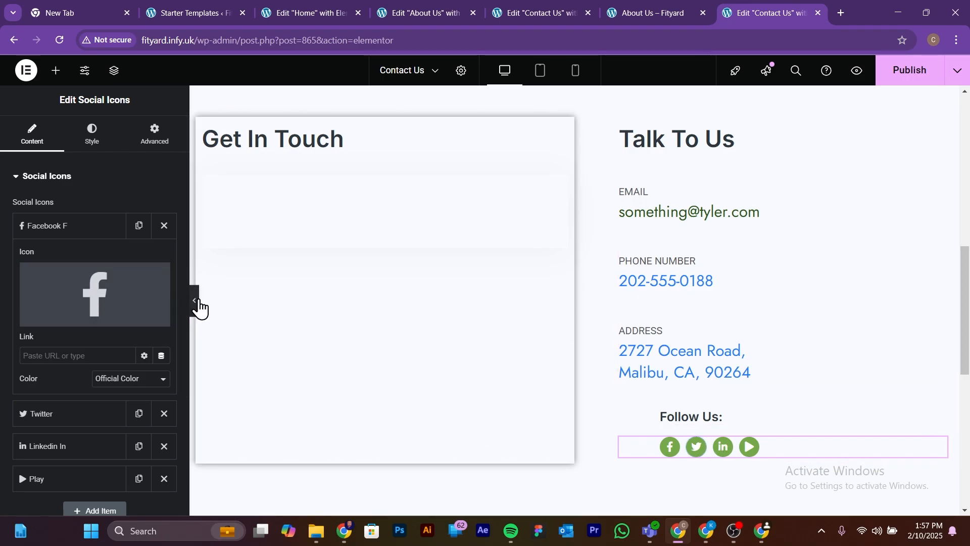
Step: Create a new form from the Simple Contact Form template for the empty WPForms widget under Get In Touch
scroll(694, 374, "up", 4)
scroll(697, 376, "down", 3)
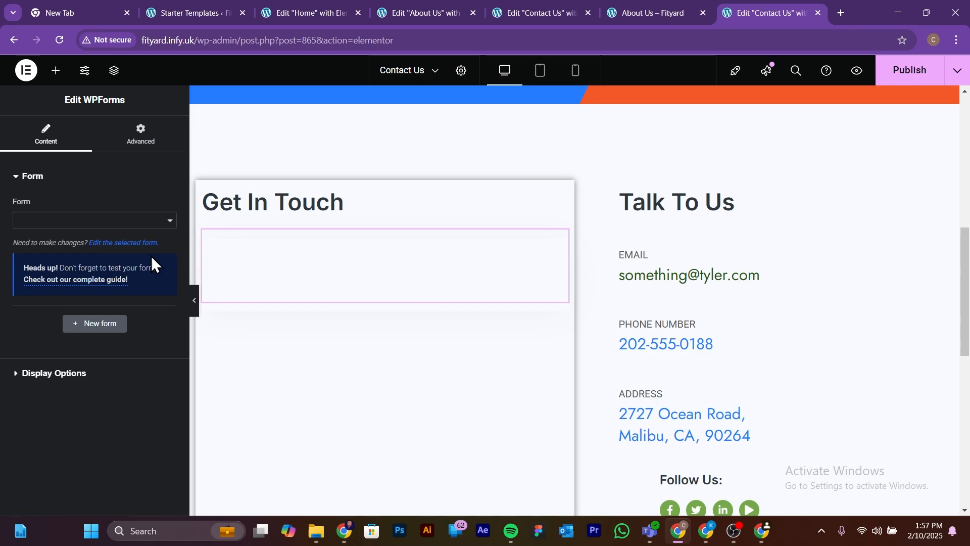
left_click(141, 222)
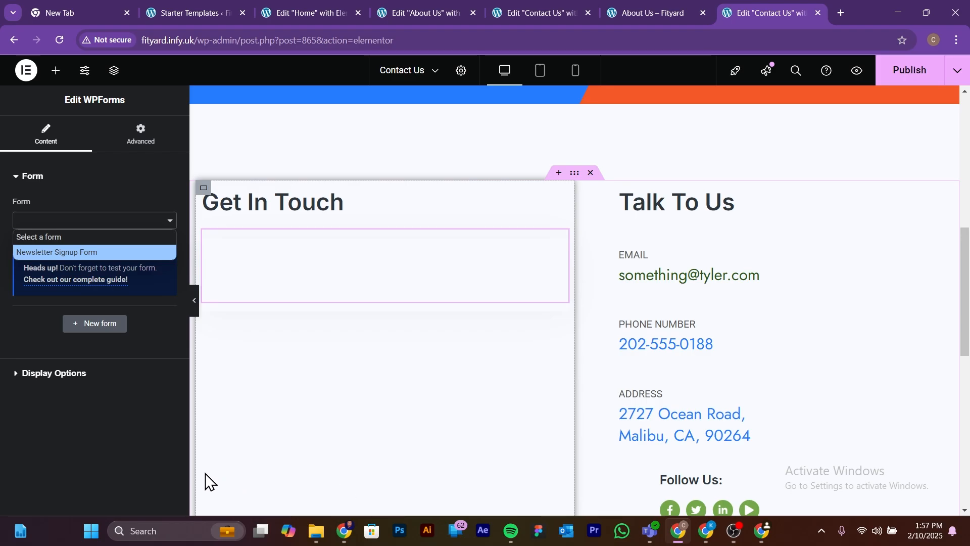
left_click(101, 324)
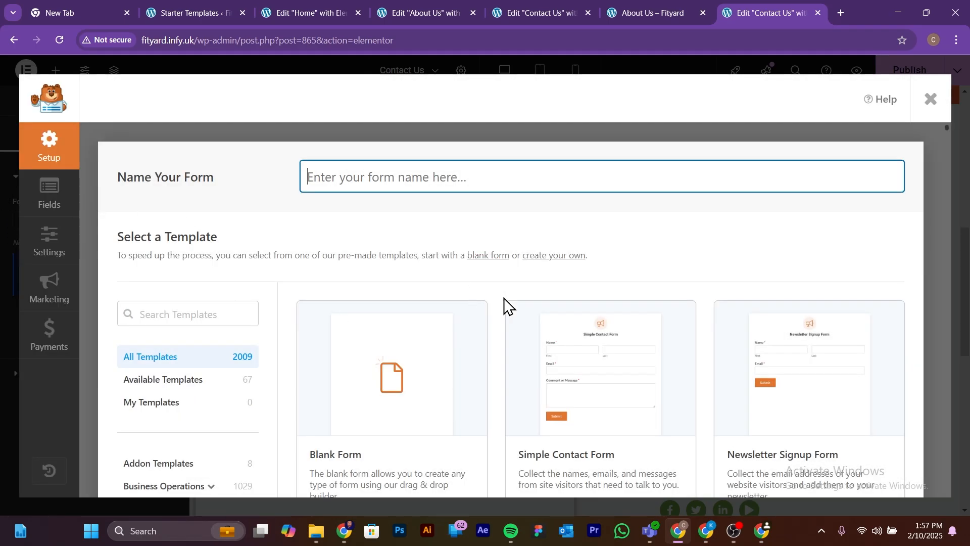
scroll(404, 384, "down", 3)
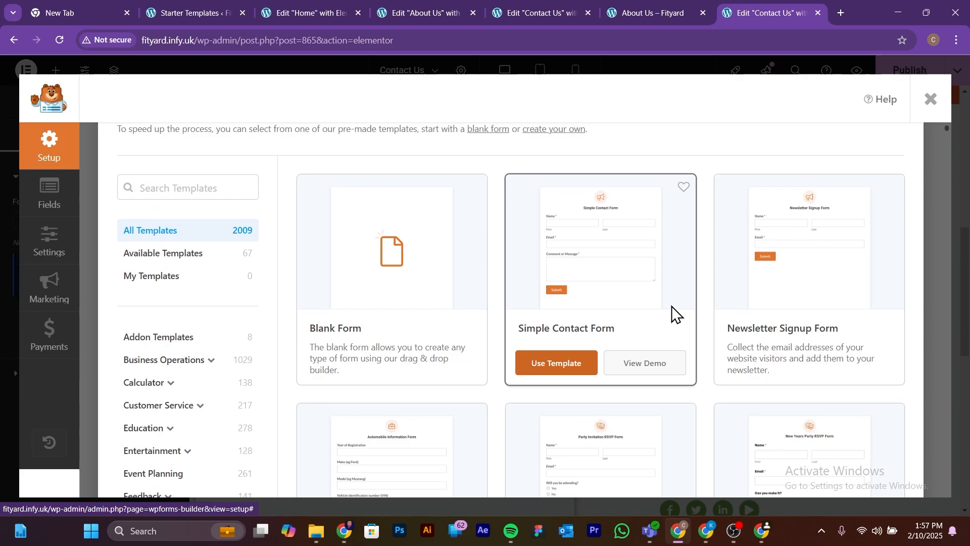
scroll(788, 324, "down", 1)
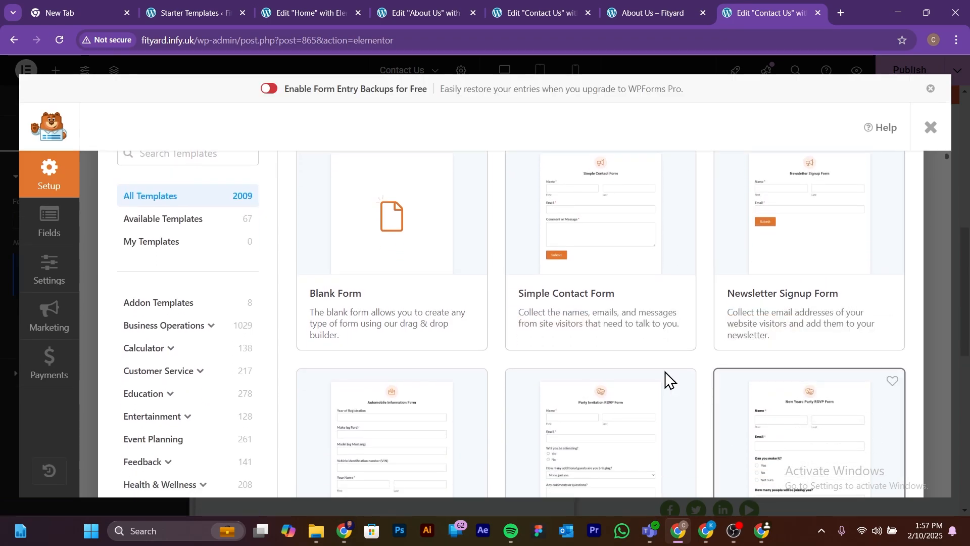
scroll(609, 340, "down", 1)
scroll(626, 374, "up", 2)
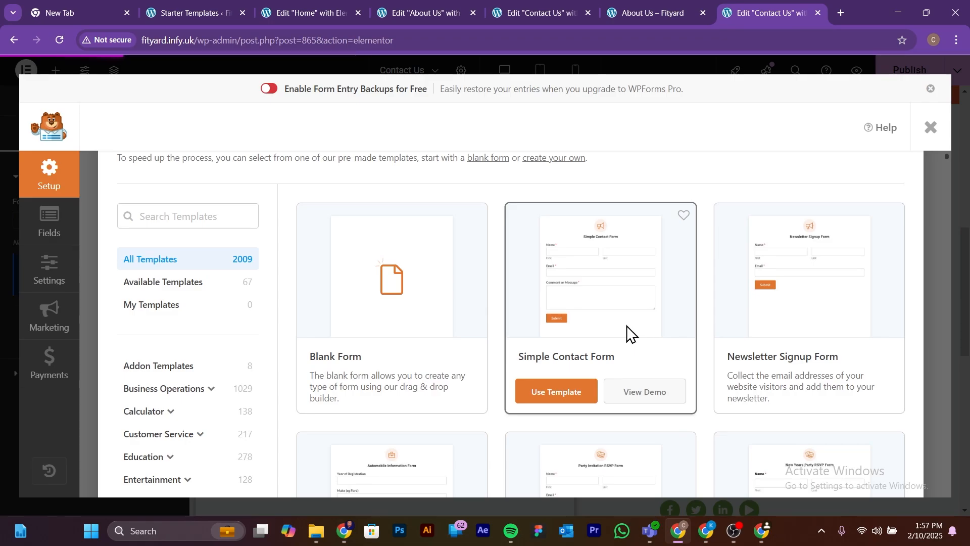
left_click(561, 395)
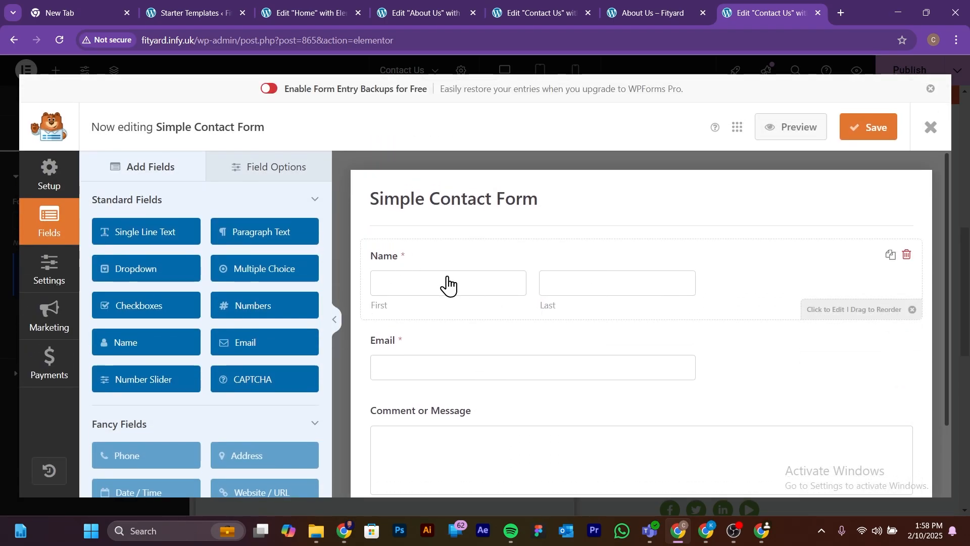
Step: Examine the label options of the form's Name and Comment or Message fields
left_click(371, 261)
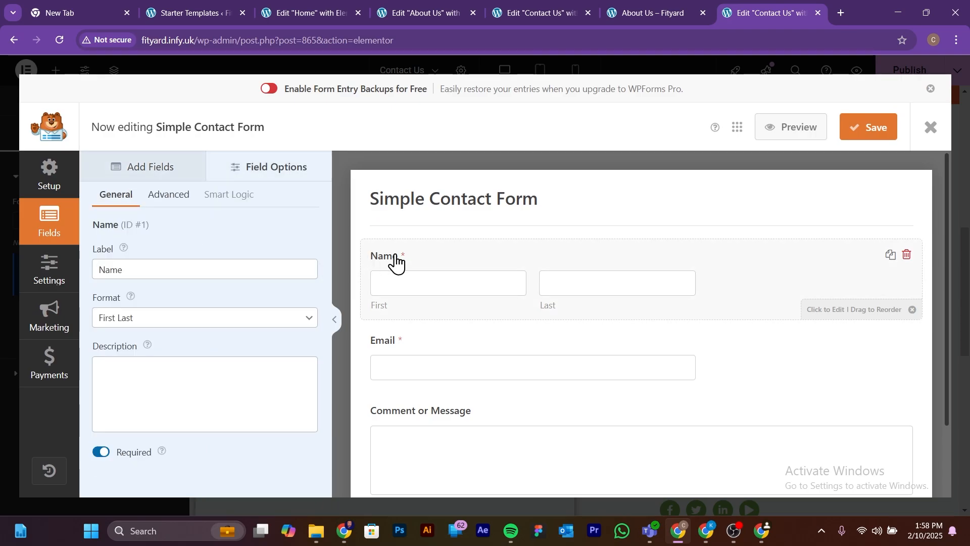
left_click(132, 271)
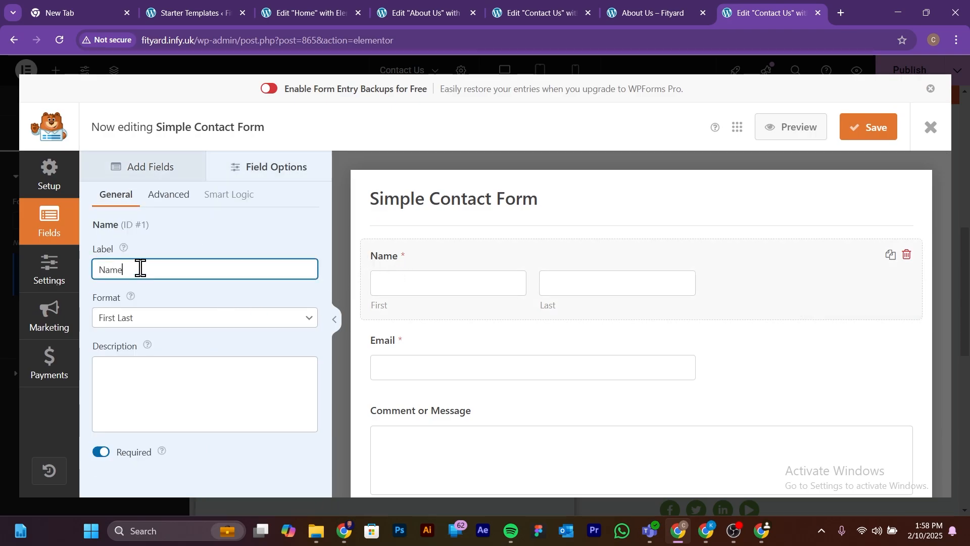
scroll(463, 293, "down", 1)
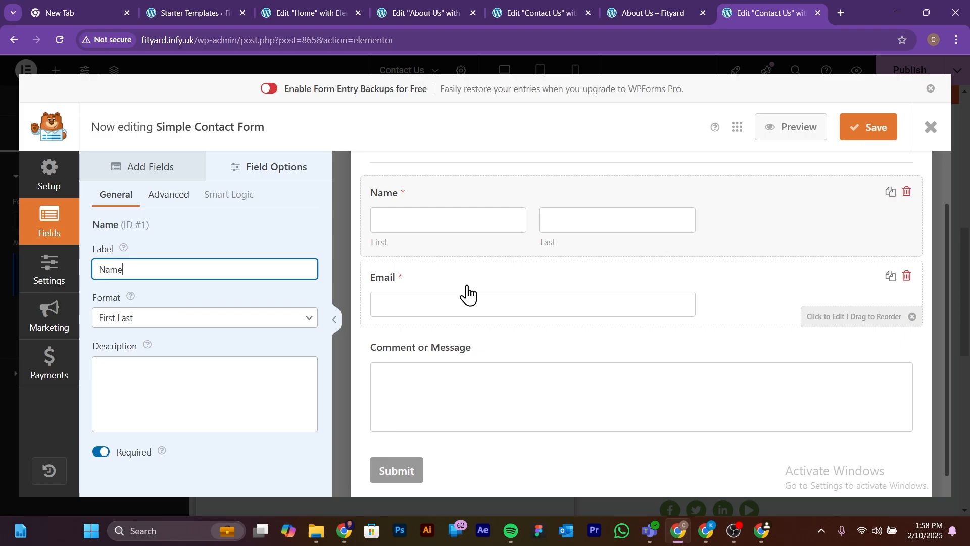
scroll(404, 323, "down", 1)
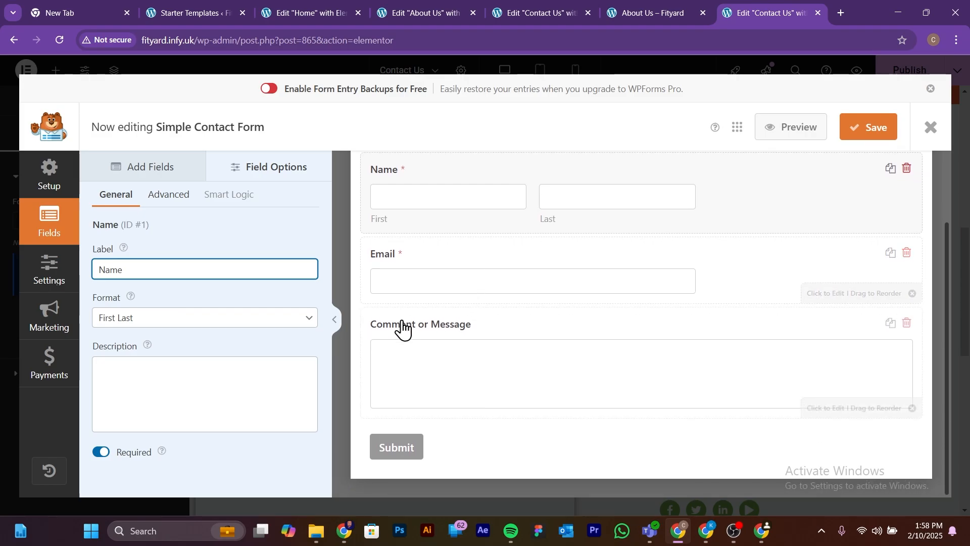
left_click(427, 329)
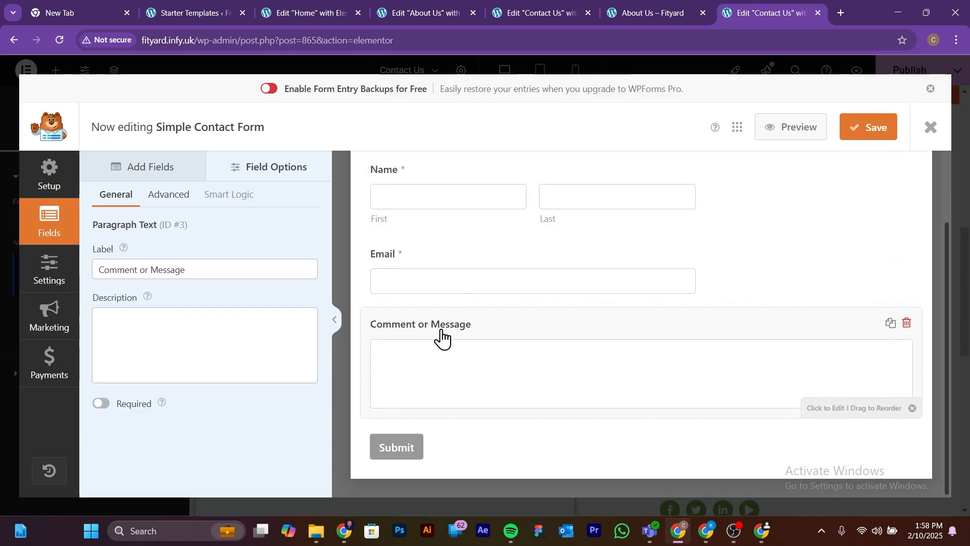
scroll(443, 338, "up", 1)
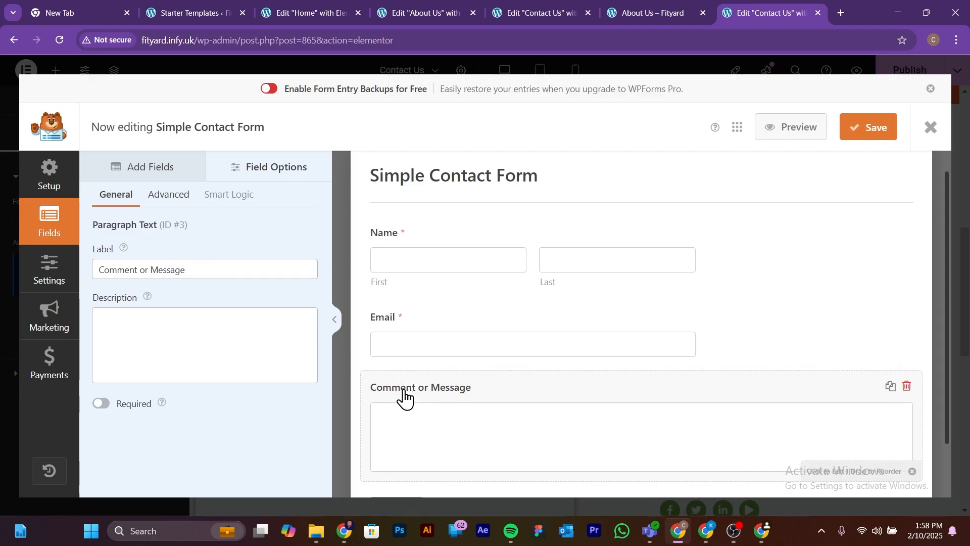
left_click(217, 272)
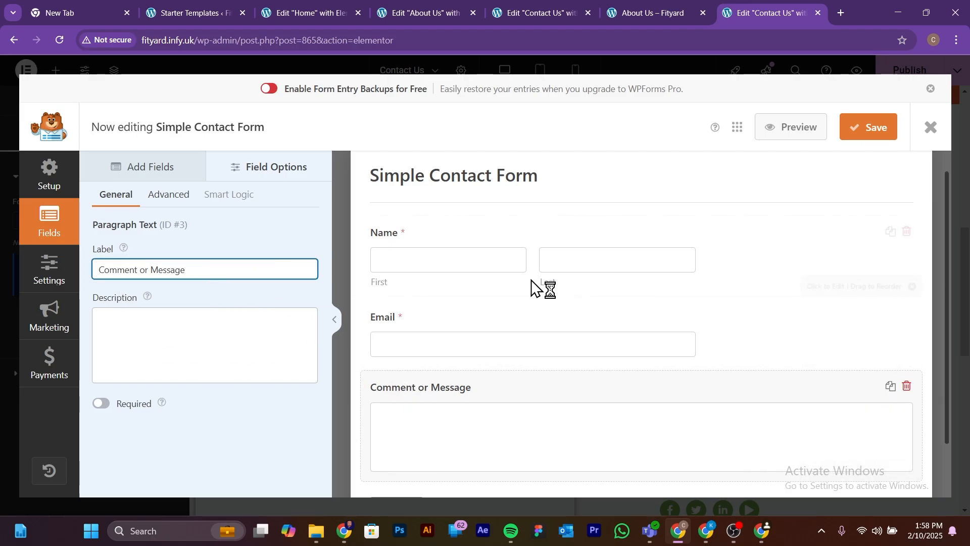
Step: Save the Simple Contact Form and close the form builder to return to the Contact Us page
left_click(865, 130)
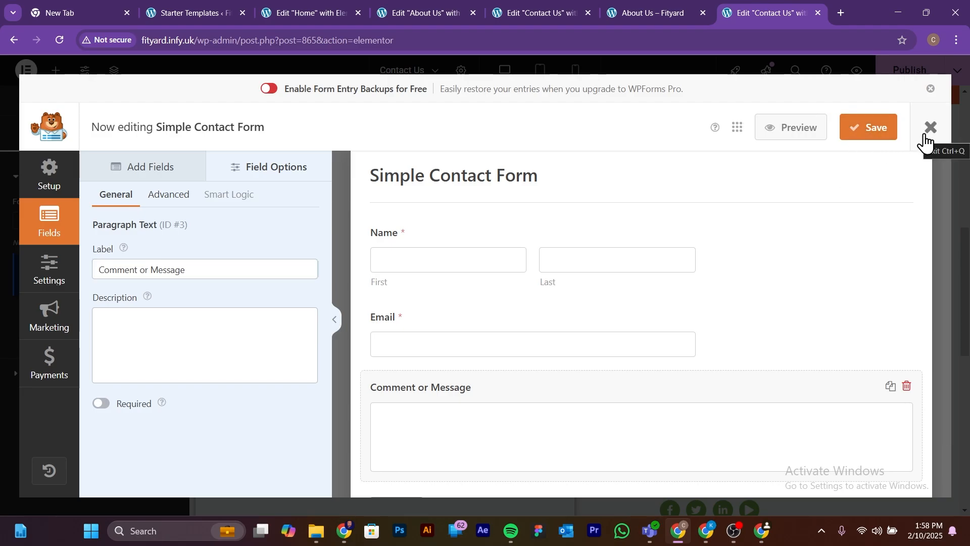
scroll(632, 351, "down", 2)
scroll(896, 212, "up", 2)
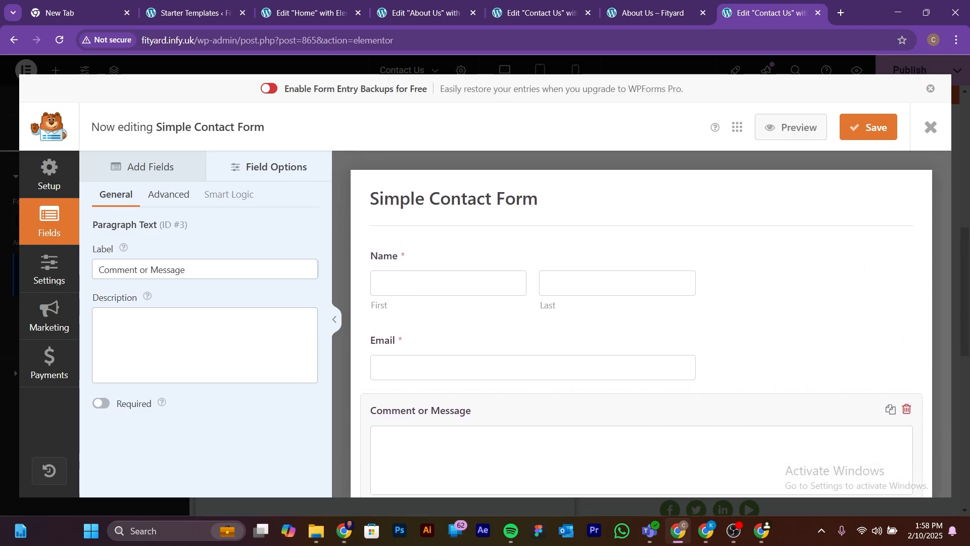
left_click(931, 127)
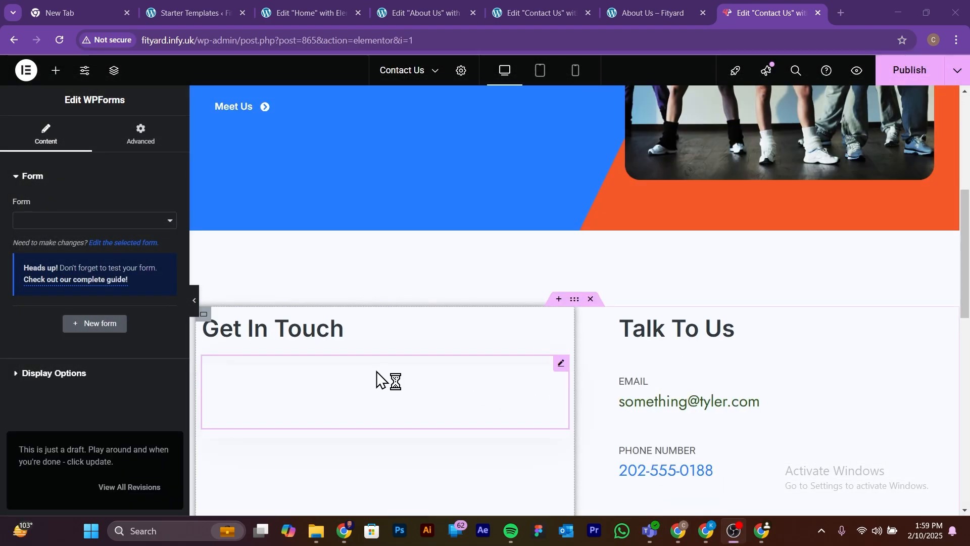
Step: Assign Simple Contact Form to the WPForms widget under Get In Touch
left_click(168, 223)
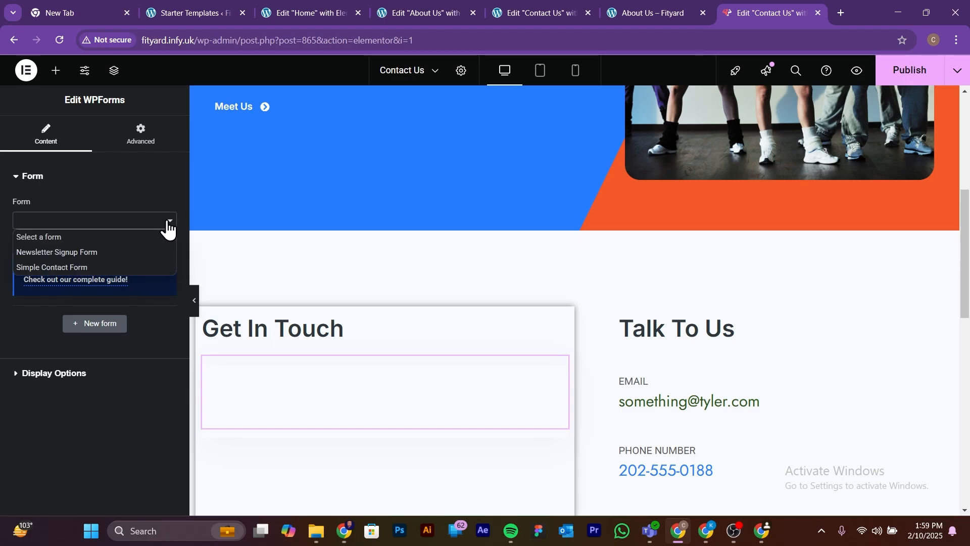
left_click(50, 266)
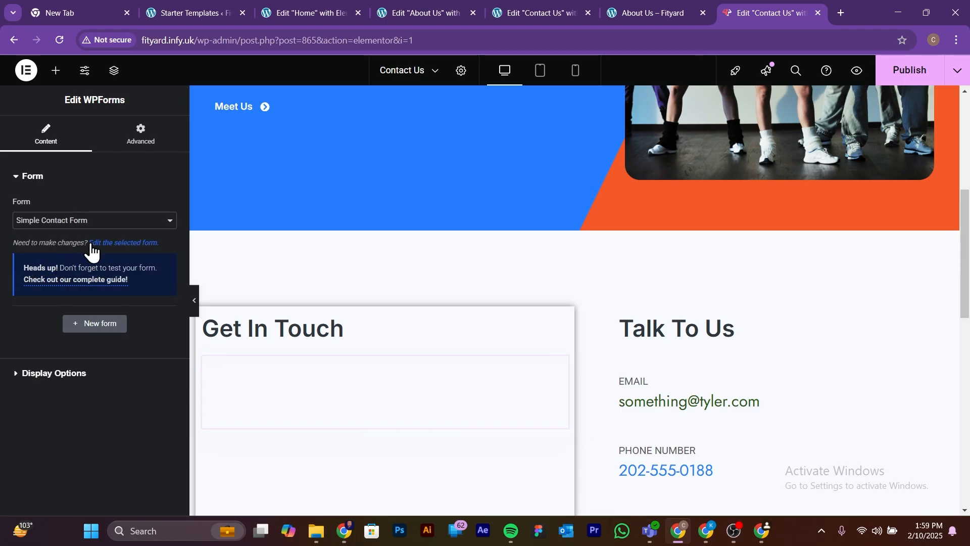
scroll(389, 295, "down", 3)
scroll(402, 339, "down", 5)
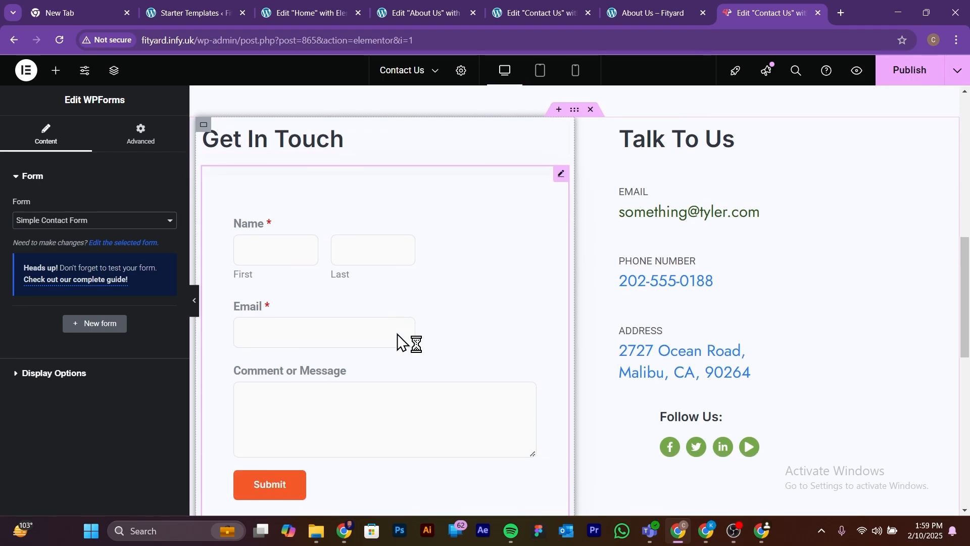
Step: Review the new contact form and check the whole Contact Us page at full width with the editing panel collapsed
scroll(402, 342, "up", 5)
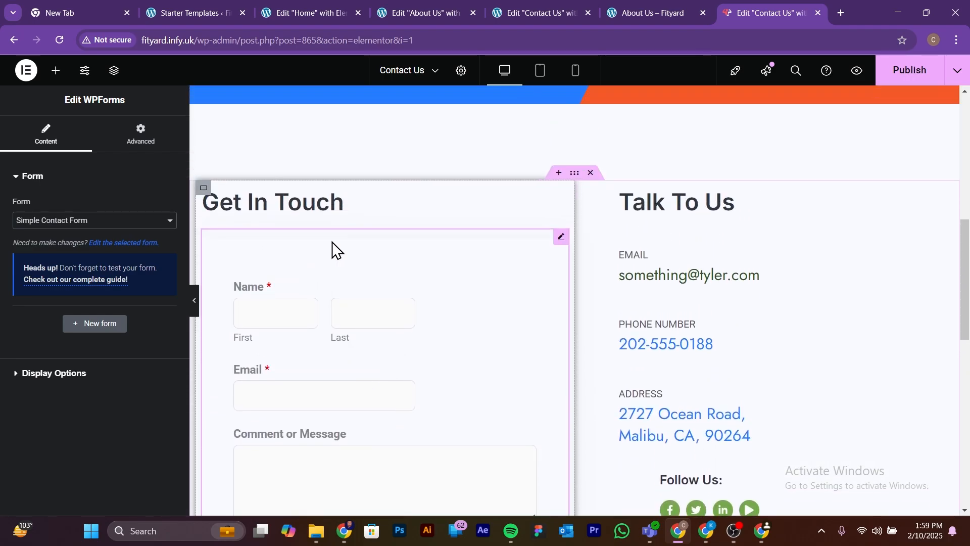
scroll(351, 302, "down", 3)
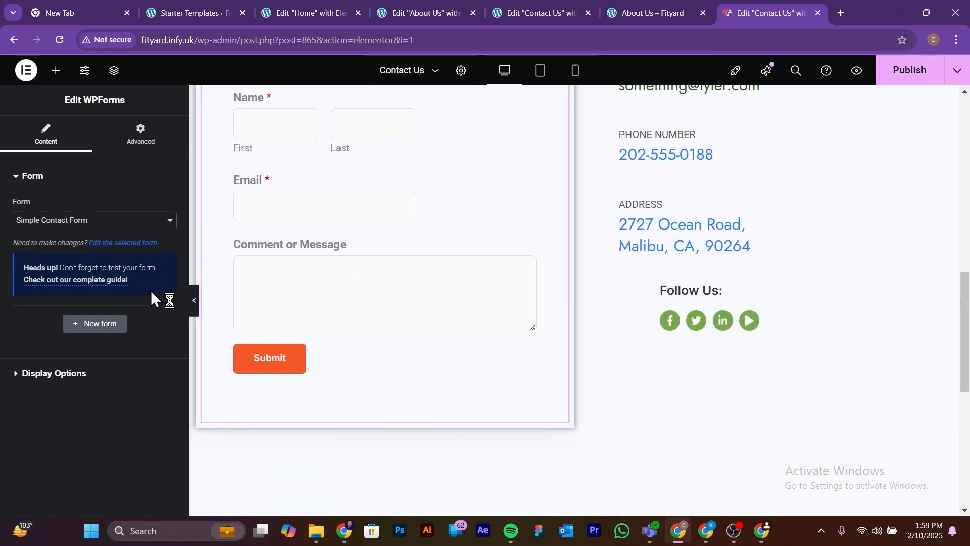
scroll(278, 421, "up", 1)
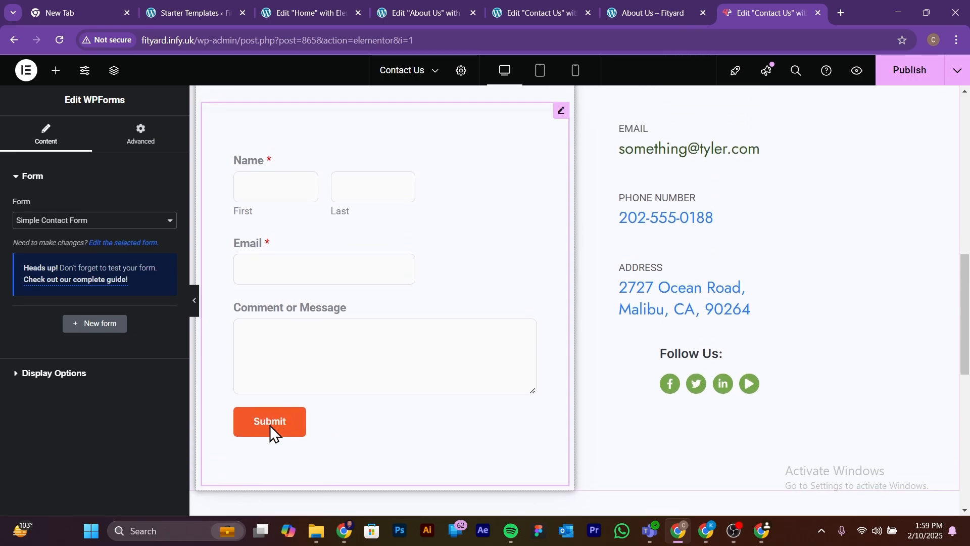
scroll(283, 432, "up", 5)
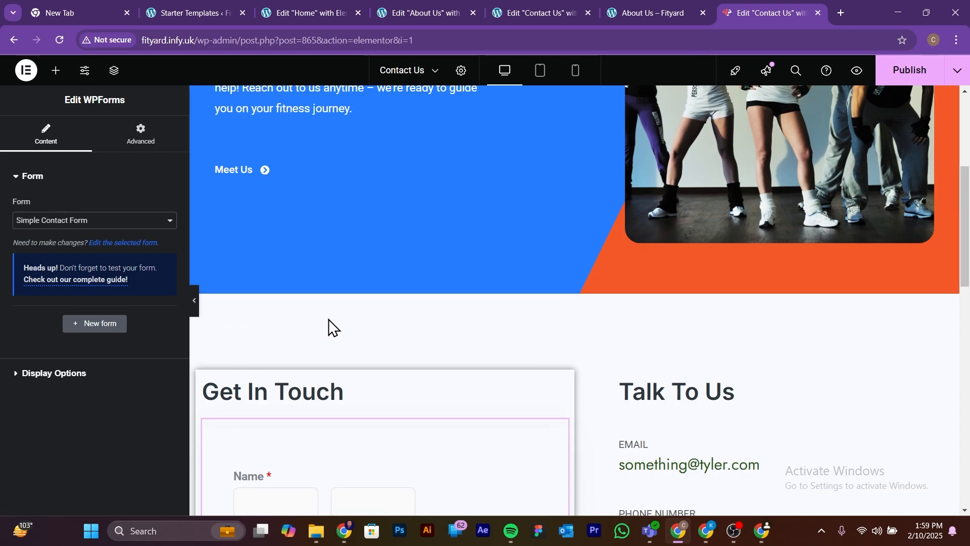
scroll(313, 333, "down", 5)
left_click(195, 306)
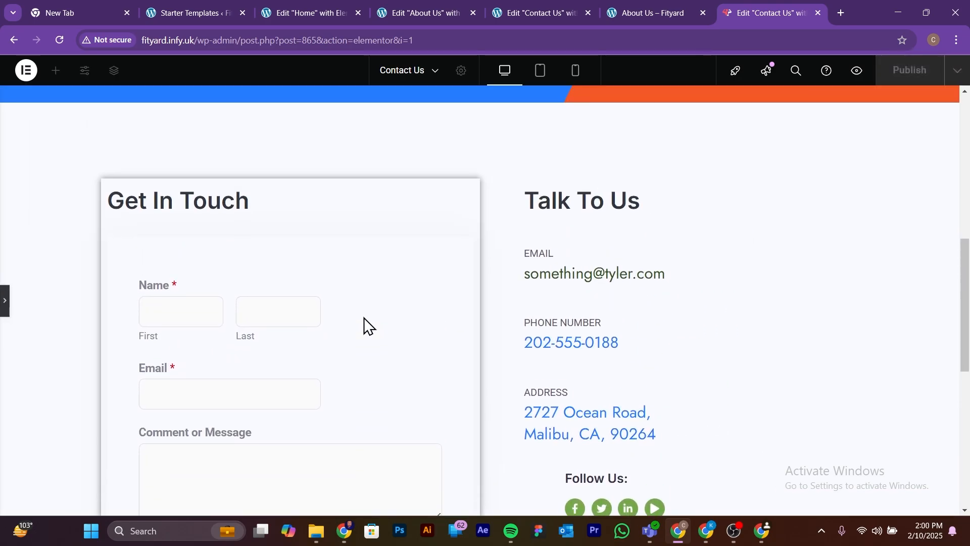
scroll(364, 317, "up", 4)
scroll(364, 321, "down", 4)
scroll(364, 324, "up", 8)
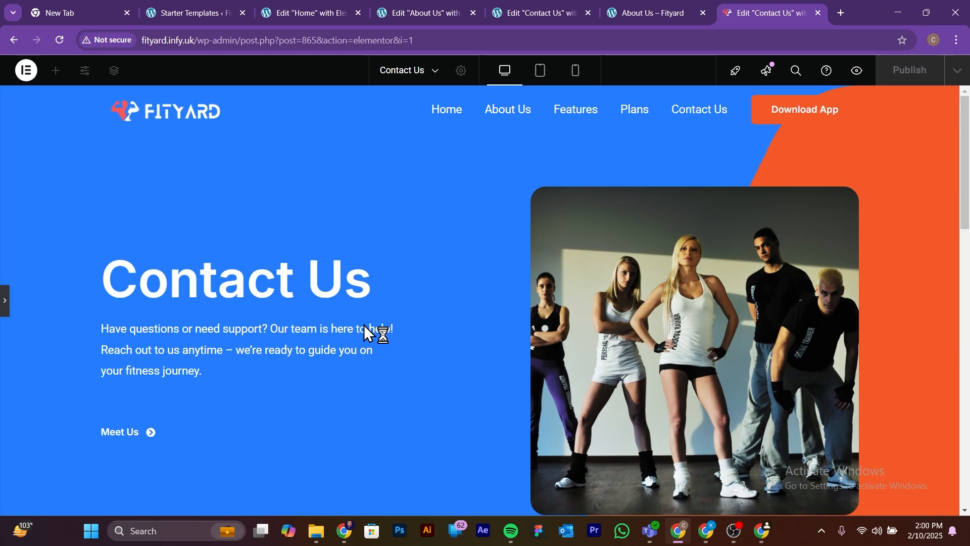
scroll(363, 325, "down", 5)
scroll(363, 324, "up", 5)
scroll(365, 325, "down", 7)
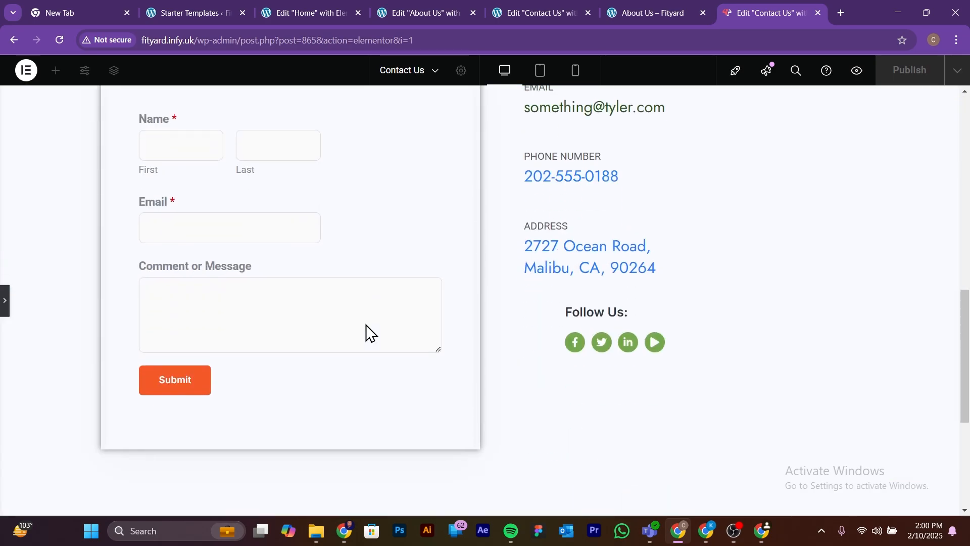
Step: Restore the editing panel and publish the Contact Us page
left_click(5, 302)
scroll(842, 214, "up", 5)
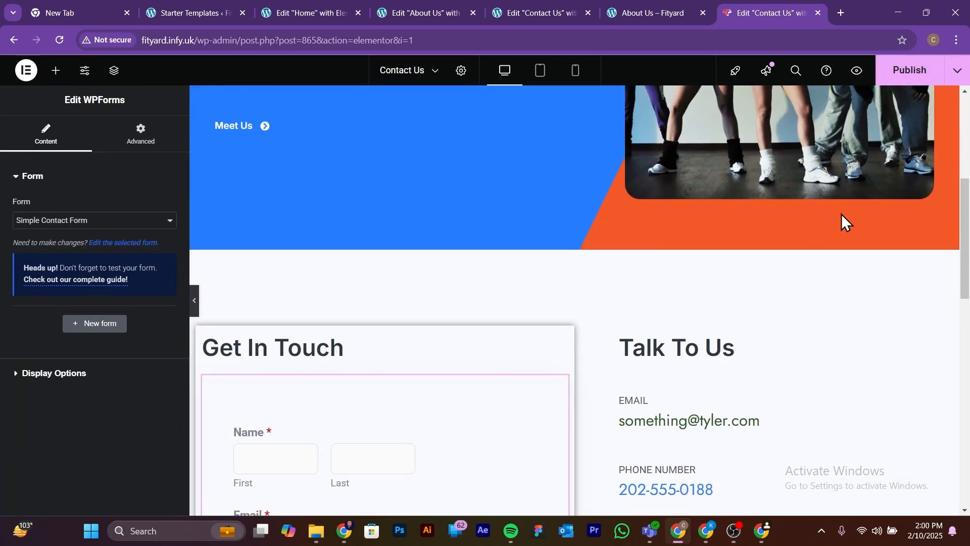
left_click(912, 69)
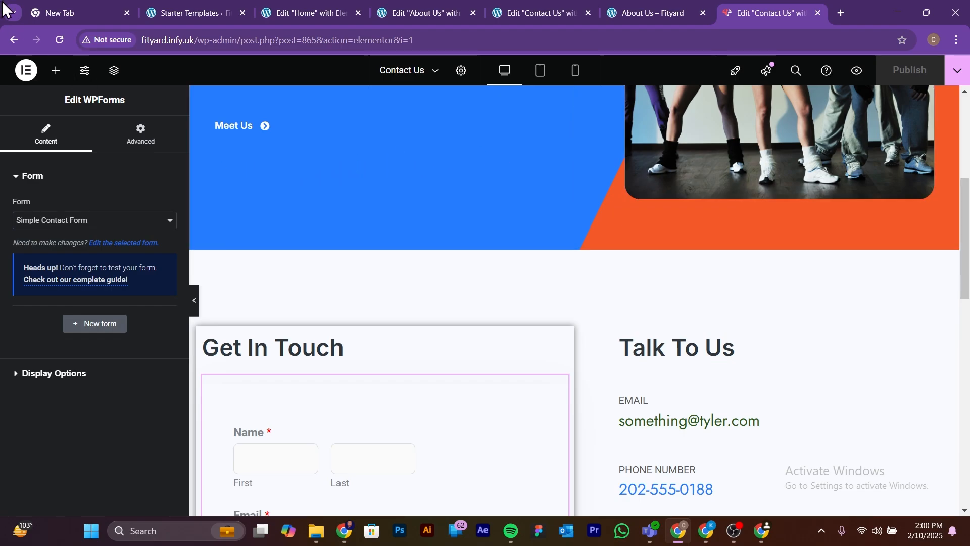
Step: Load the live site fityard.infy.uk in the spare browser tab and look over its home page
left_click(70, 15)
left_click(206, 40)
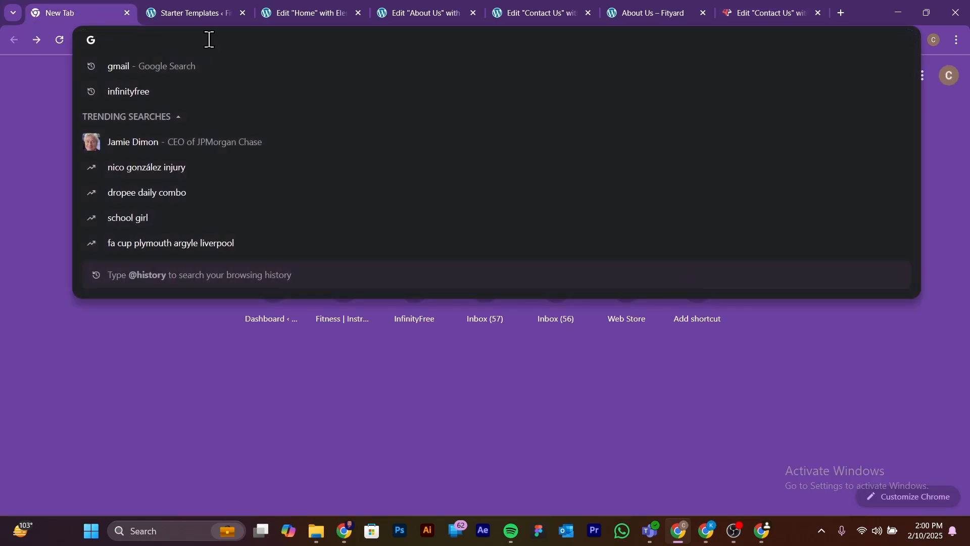
type("fit")
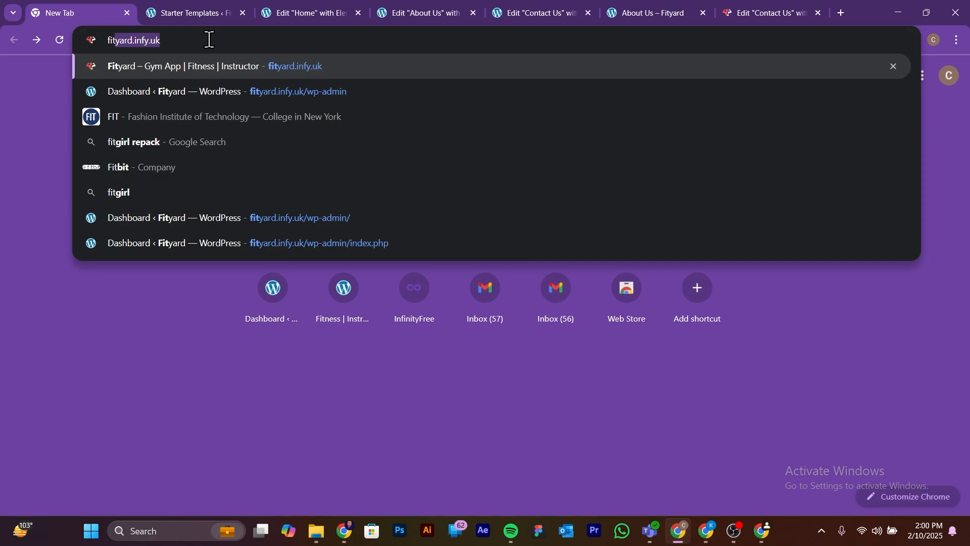
key("Return")
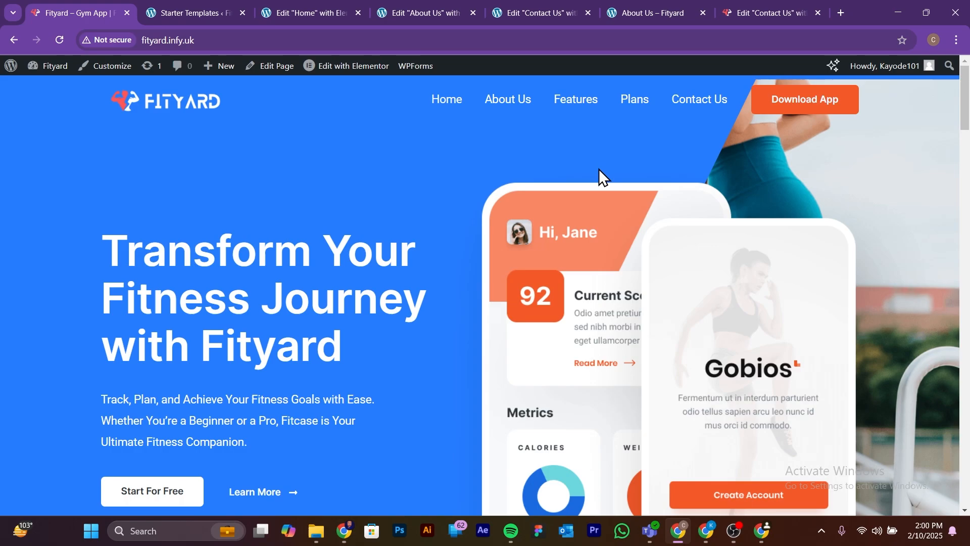
scroll(722, 225, "down", 2)
scroll(723, 226, "up", 2)
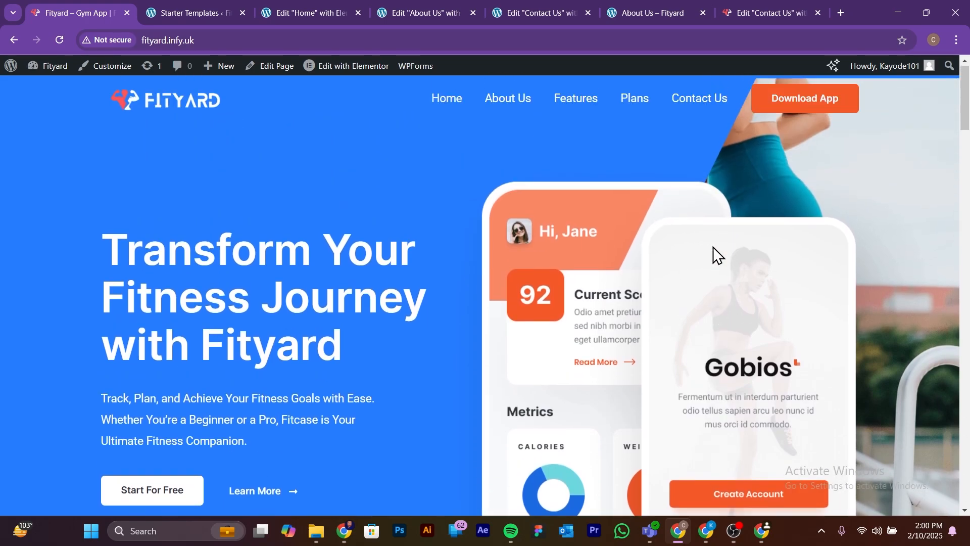
Step: Open the live Contact Us page from the site navigation and review it from the hero section through the contact form to the footer
left_click(700, 101)
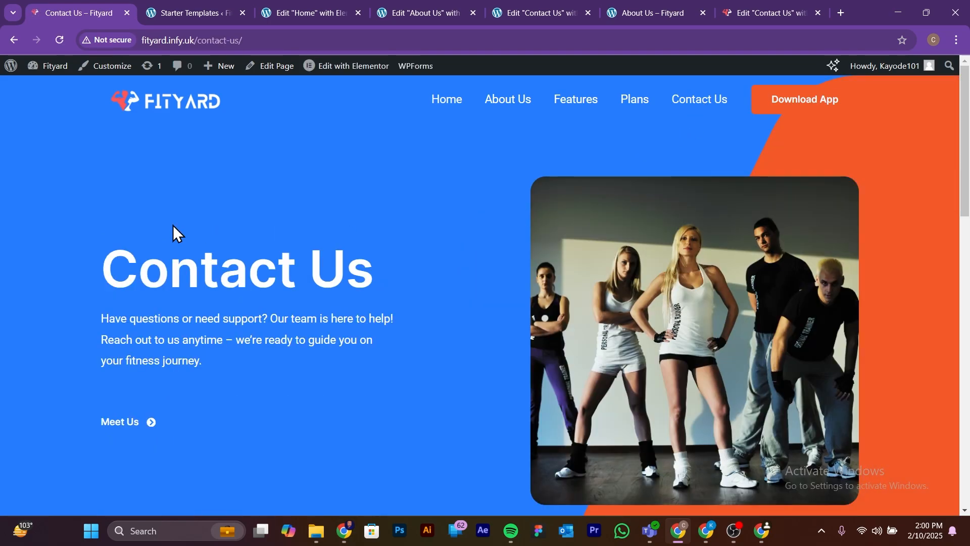
scroll(163, 293, "down", 5)
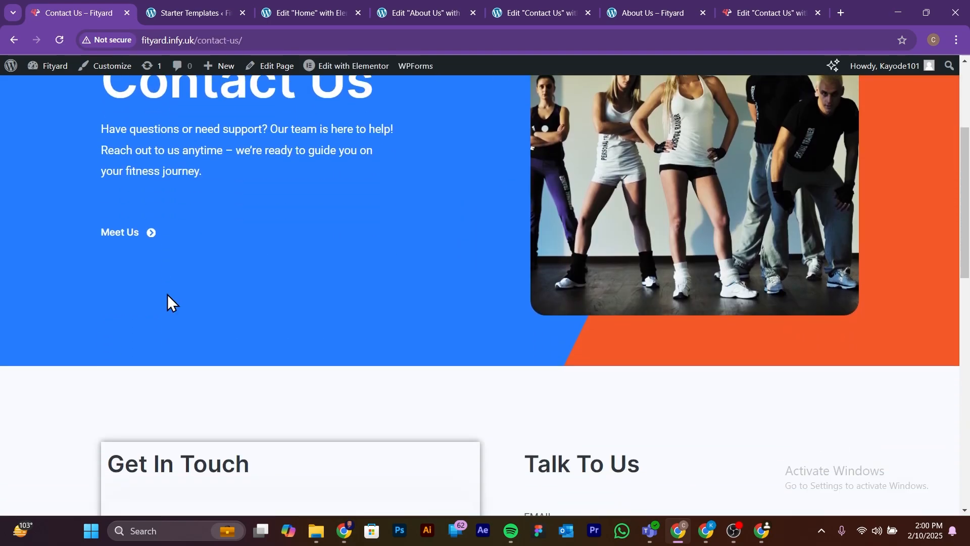
scroll(168, 294, "down", 7)
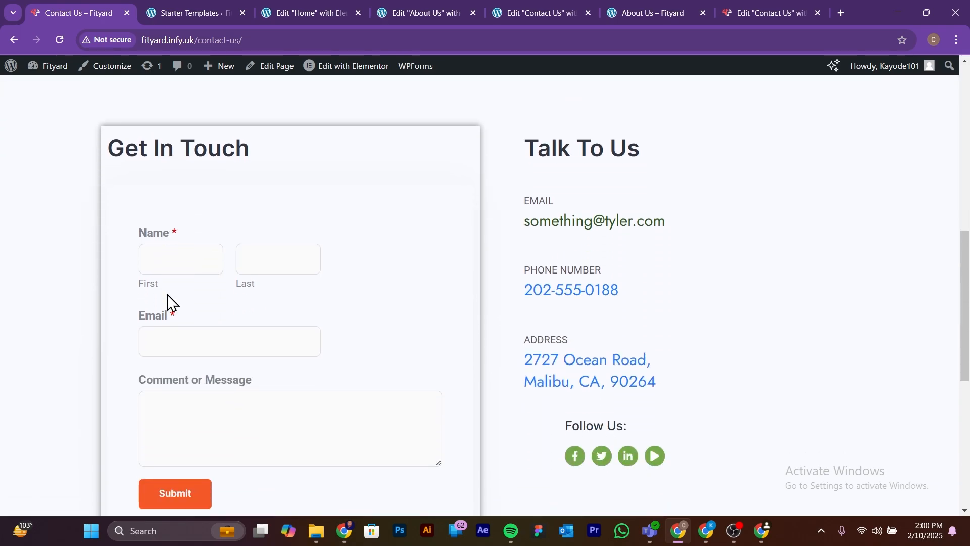
scroll(168, 294, "down", 6)
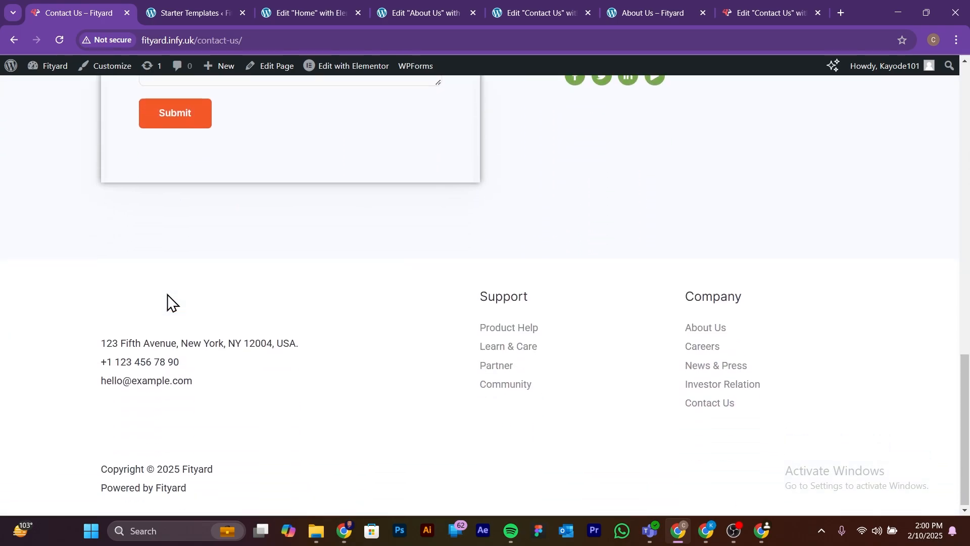
scroll(168, 294, "up", 1)
scroll(168, 293, "up", 15)
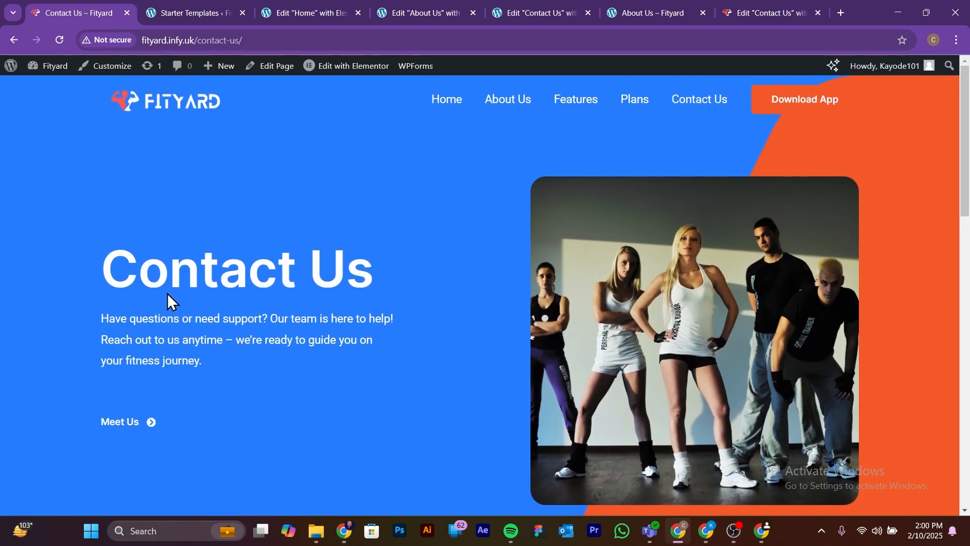
scroll(167, 293, "down", 3)
scroll(167, 293, "down", 7)
scroll(168, 293, "up", 6)
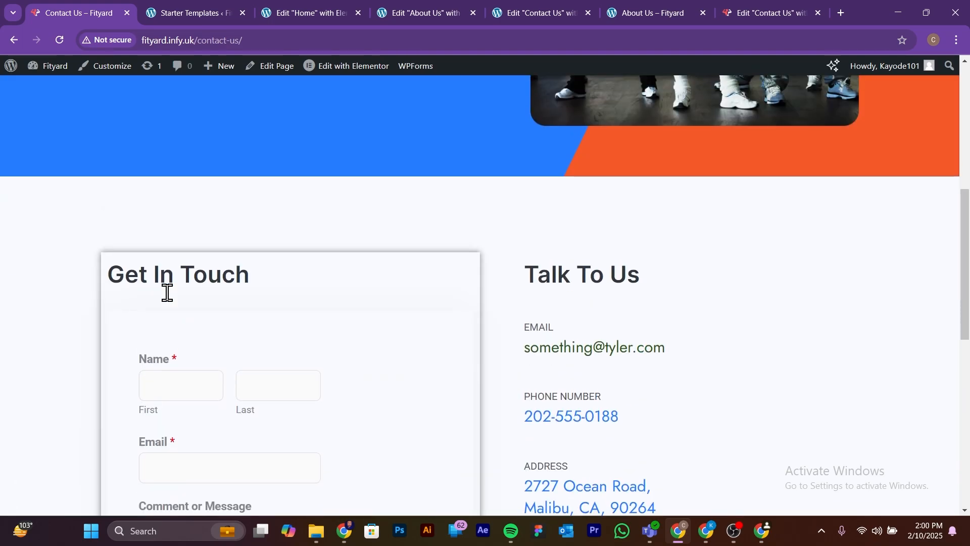
scroll(167, 293, "up", 3)
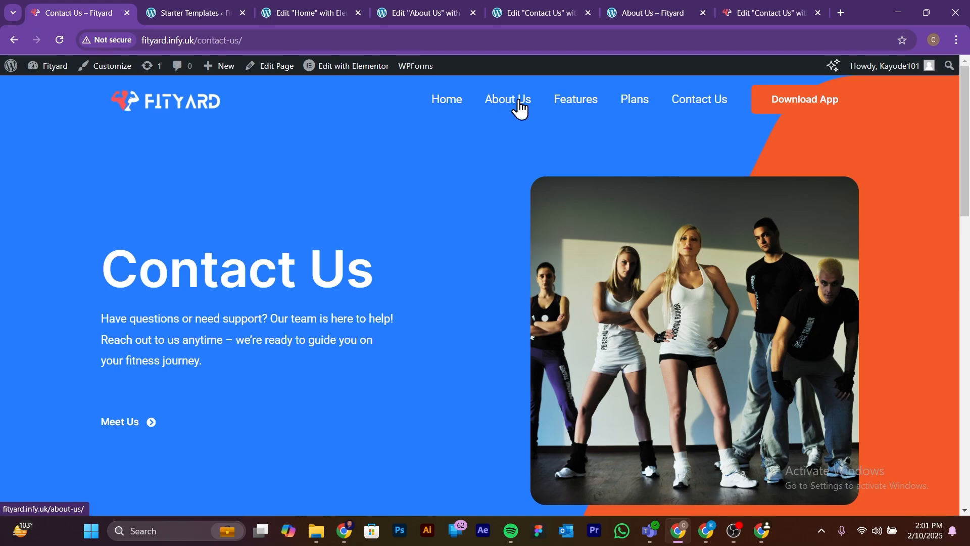
Step: Go to the WordPress dashboard's list of pages and open the About Us page in the WordPress editor
mouse_move(55, 75)
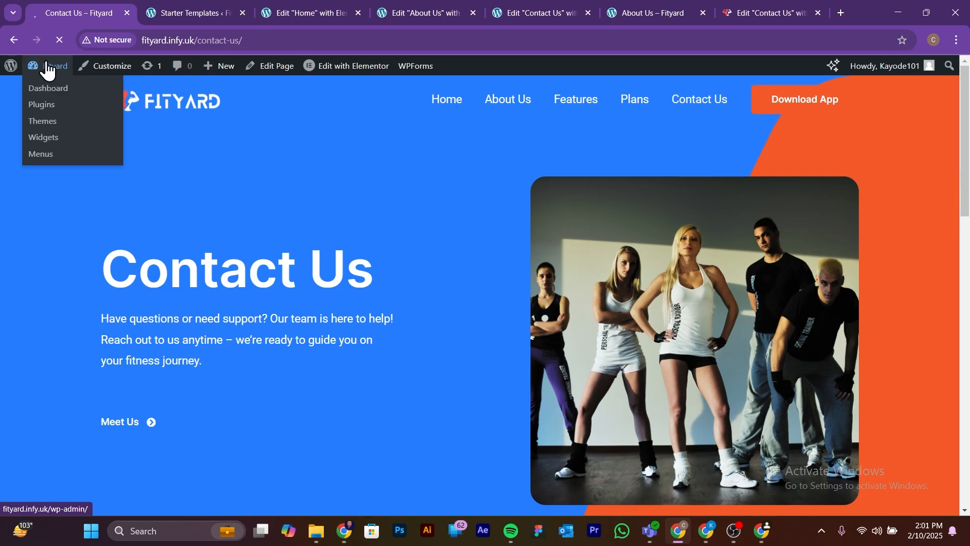
left_click(47, 73)
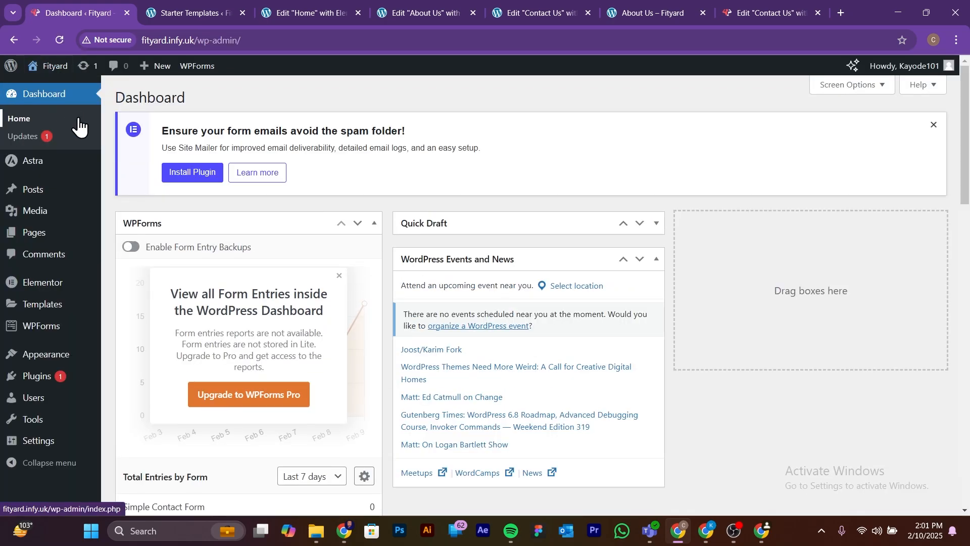
left_click(31, 237)
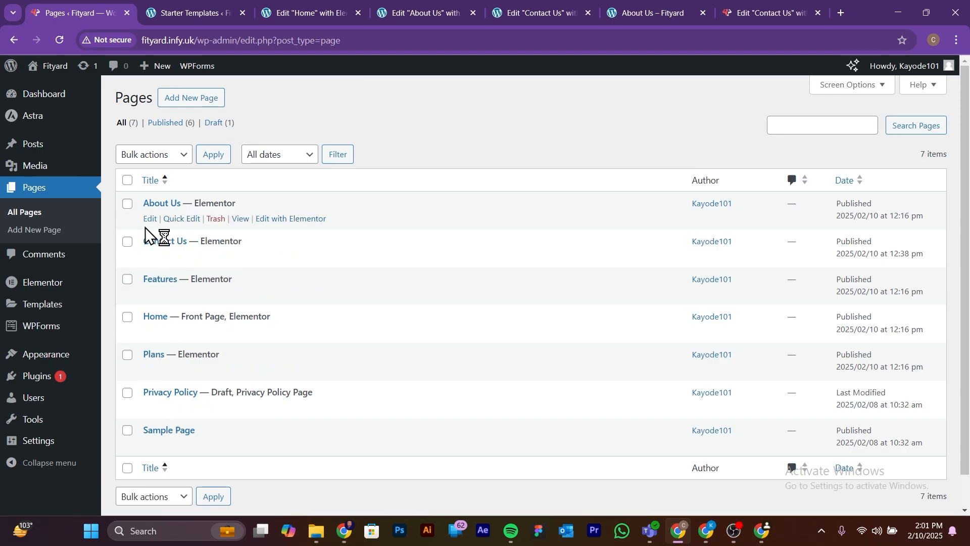
left_click(150, 219)
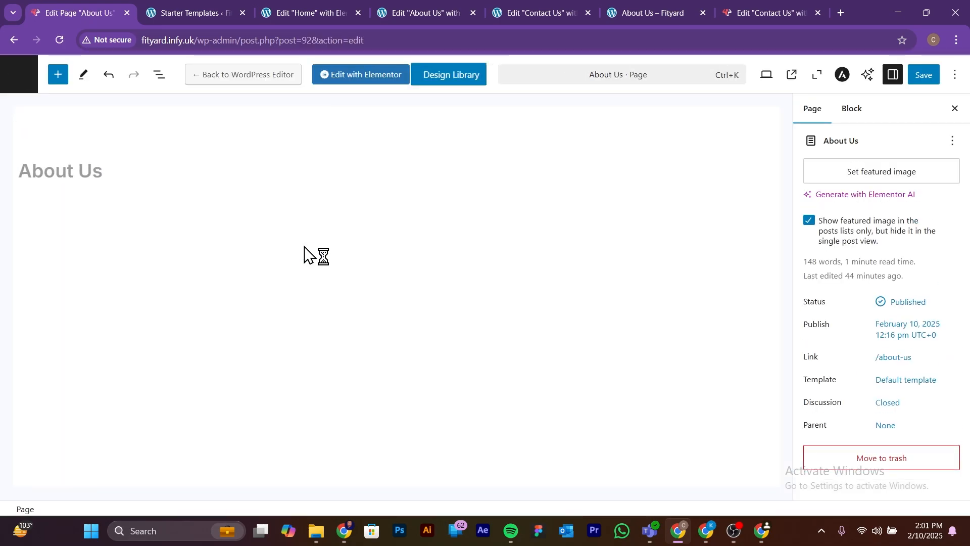
Step: Switch on the title visibility for the About Us page
left_click(101, 177)
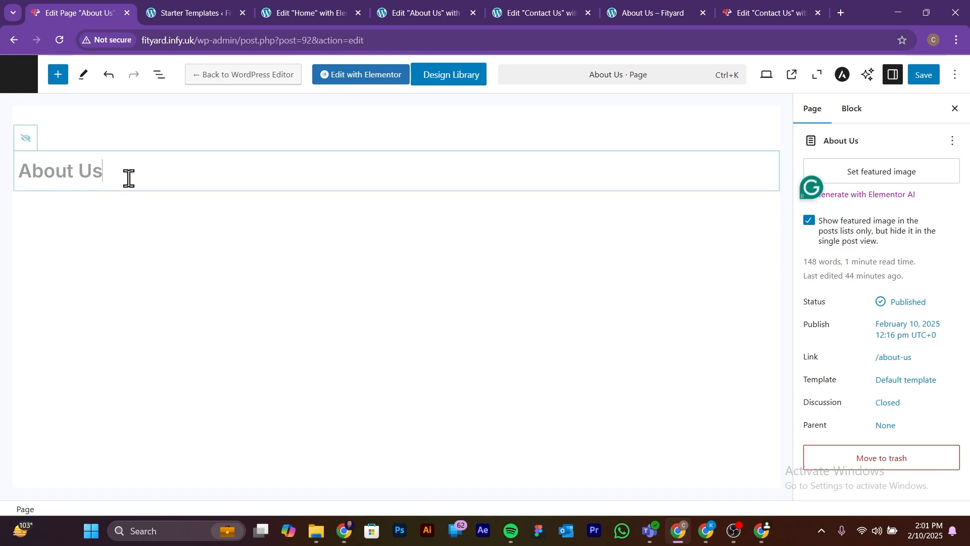
left_click(25, 138)
left_click(28, 145)
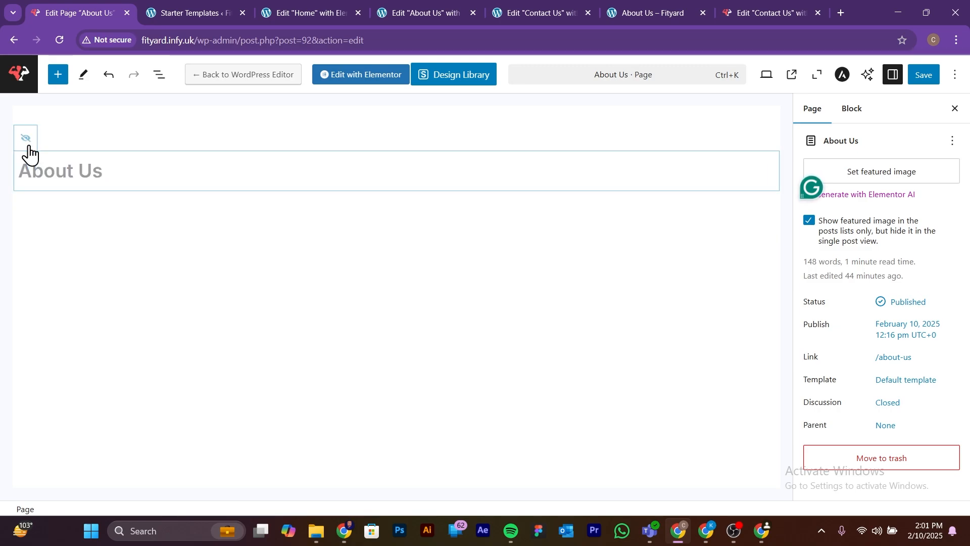
left_click(26, 140)
left_click(26, 140)
left_click(25, 140)
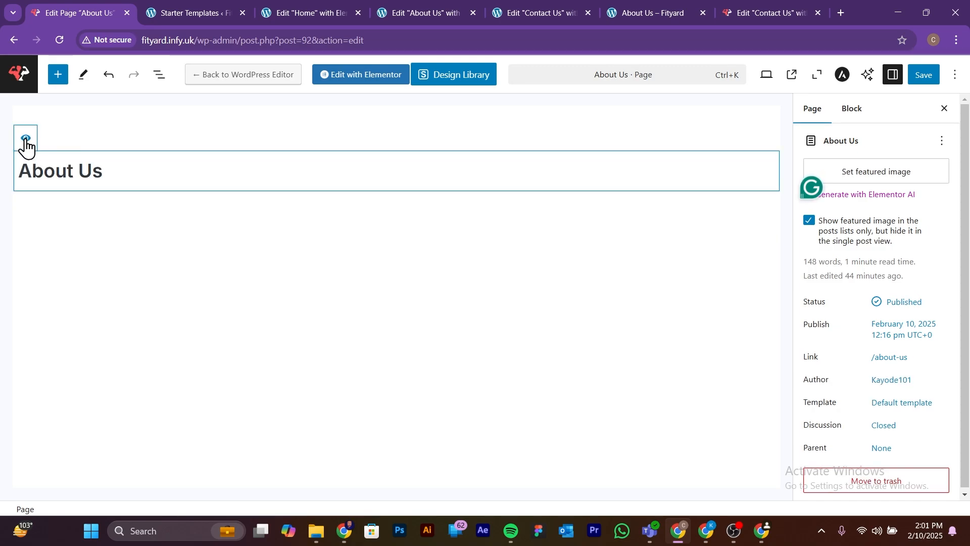
Step: Shorten the page title from About Us to About and save the page
left_click(103, 171)
key("BackSpace")
key("BackSpace")
key("BackSpace")
left_click(918, 76)
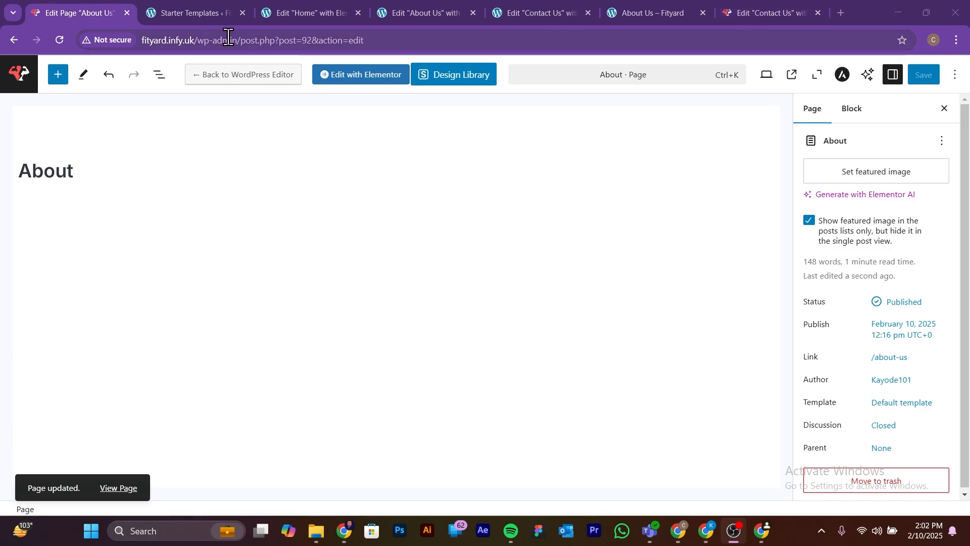
Step: Load the live home page at fityard.infy.uk and check the renamed About entry in its navigation
left_click(84, 14)
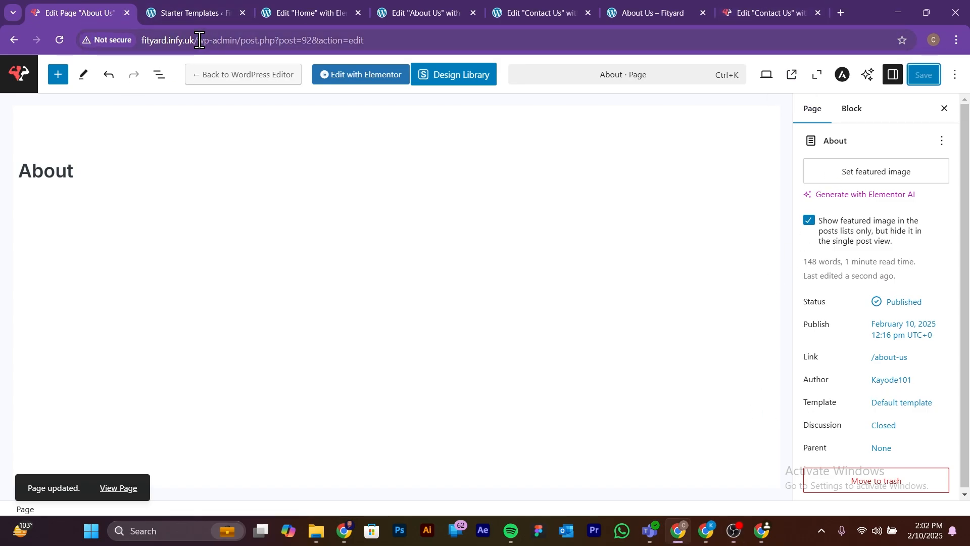
left_click_drag(197, 40, 484, 41)
key("BackSpace")
key("Return")
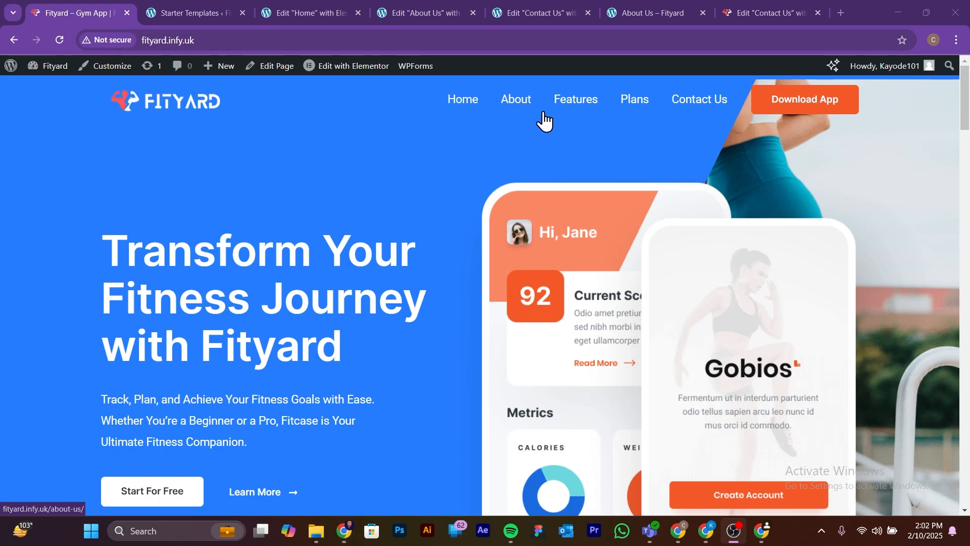
scroll(556, 126, "down", 10)
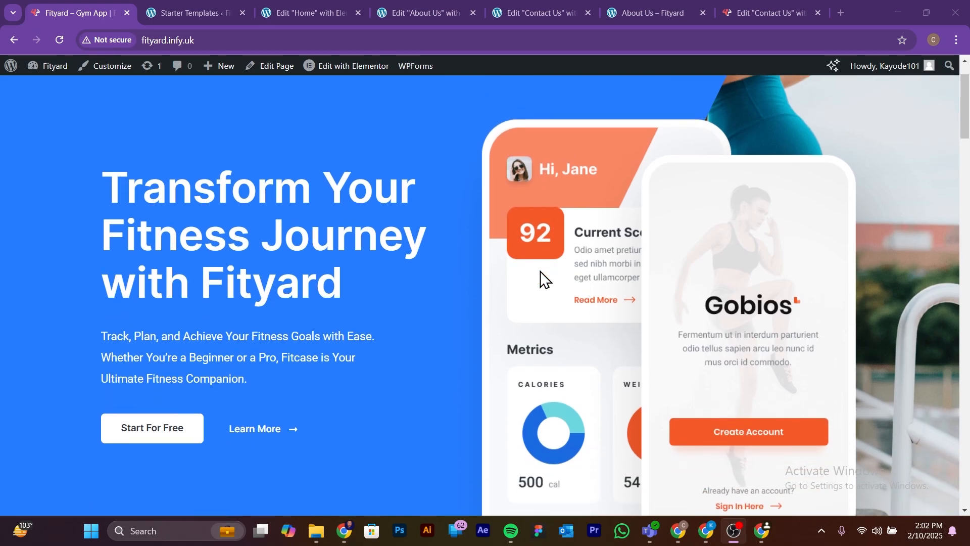
scroll(541, 274, "down", 1)
scroll(541, 274, "up", 10)
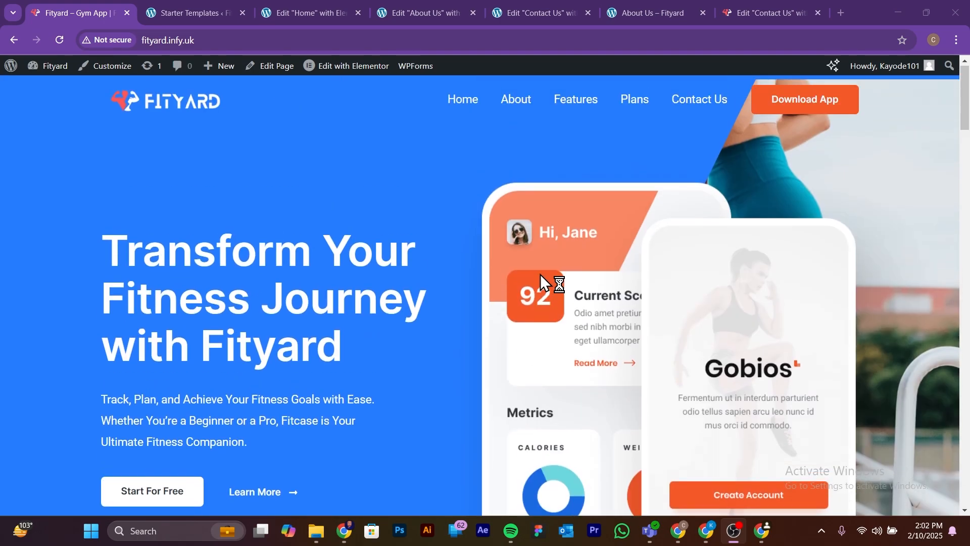